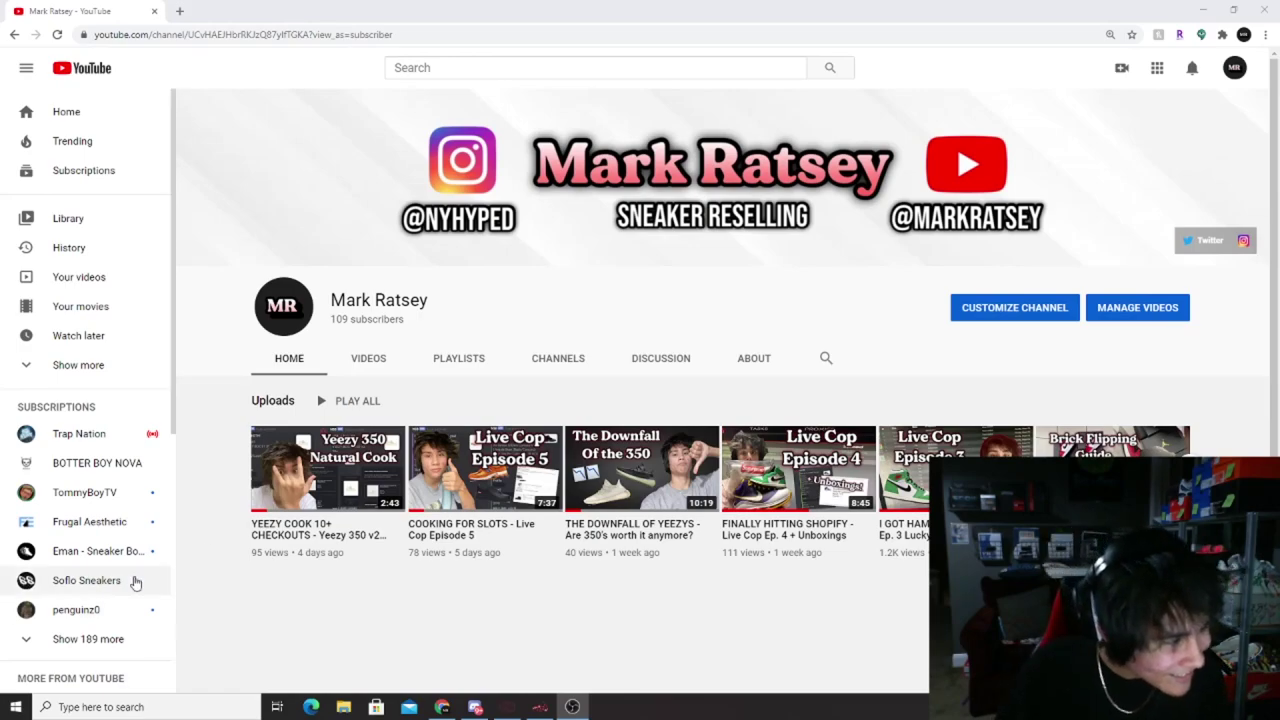
left_click_drag(331, 320, 372, 320)
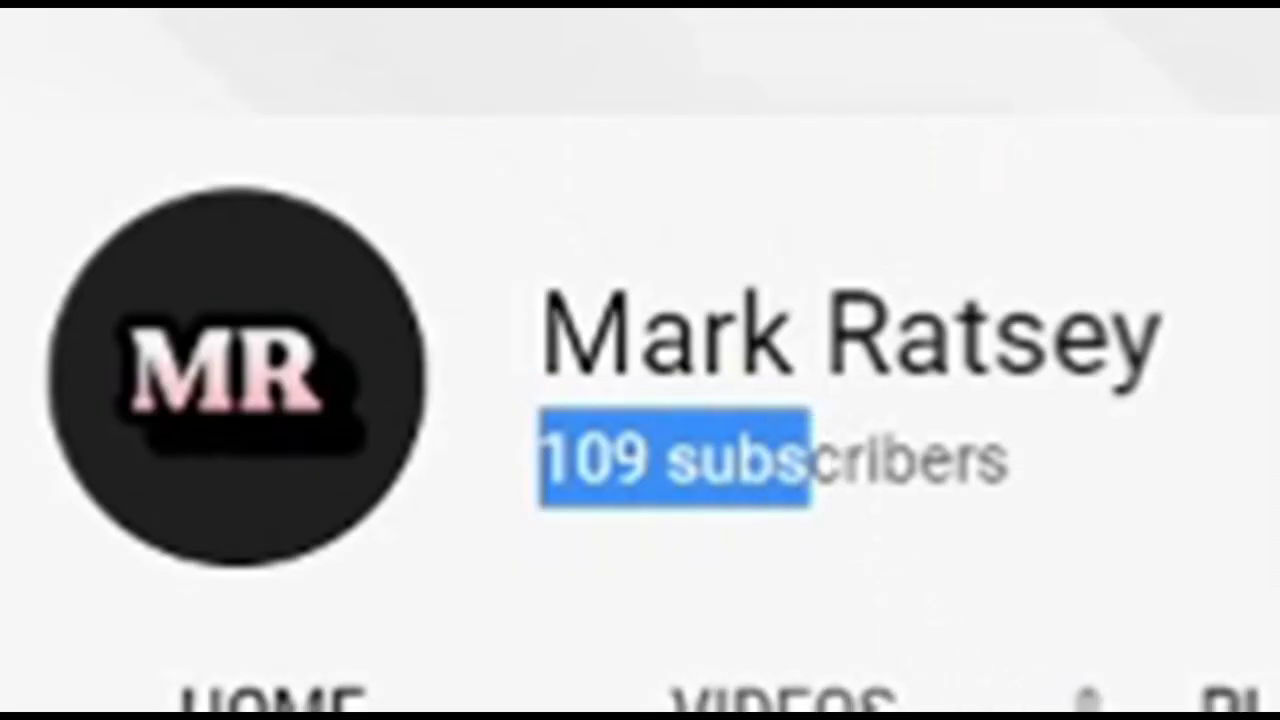
left_click(463, 325)
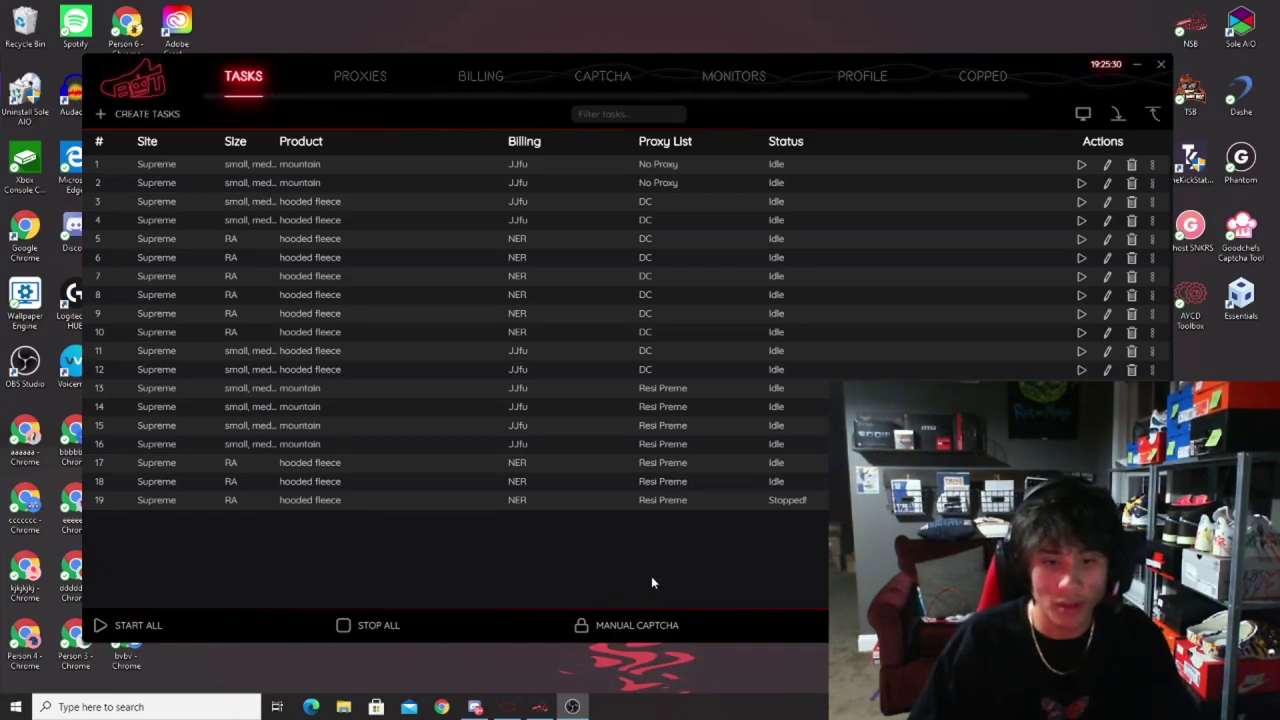
right_click(845, 480)
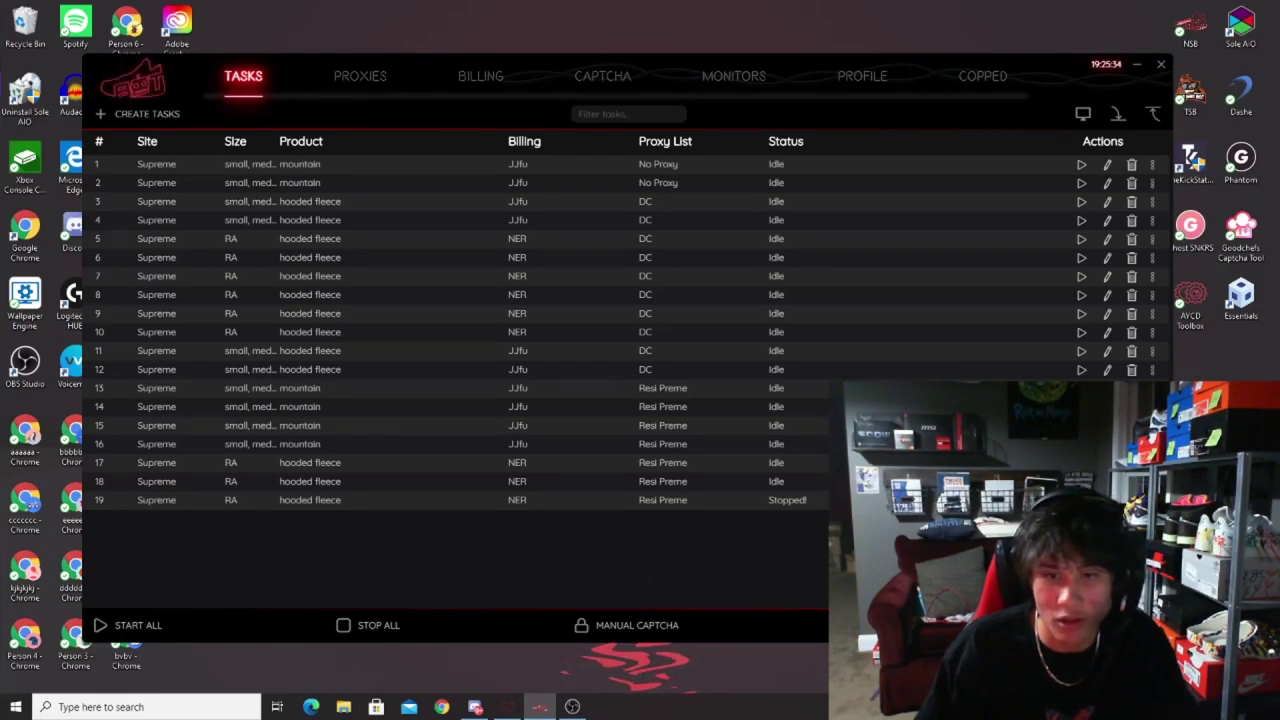
key("Delete")
left_click(756, 347)
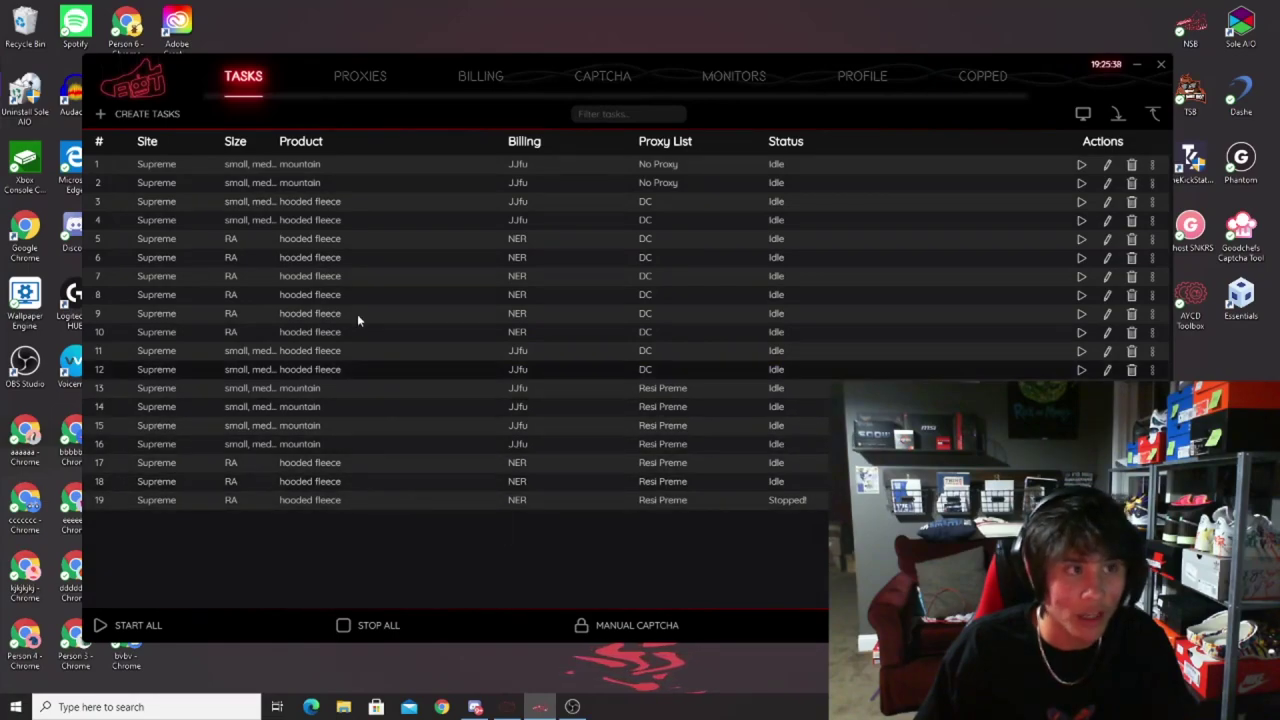
Step: Try out the new proxy list form with the list name Oculus Datacenter, then close it without saving
left_click(360, 80)
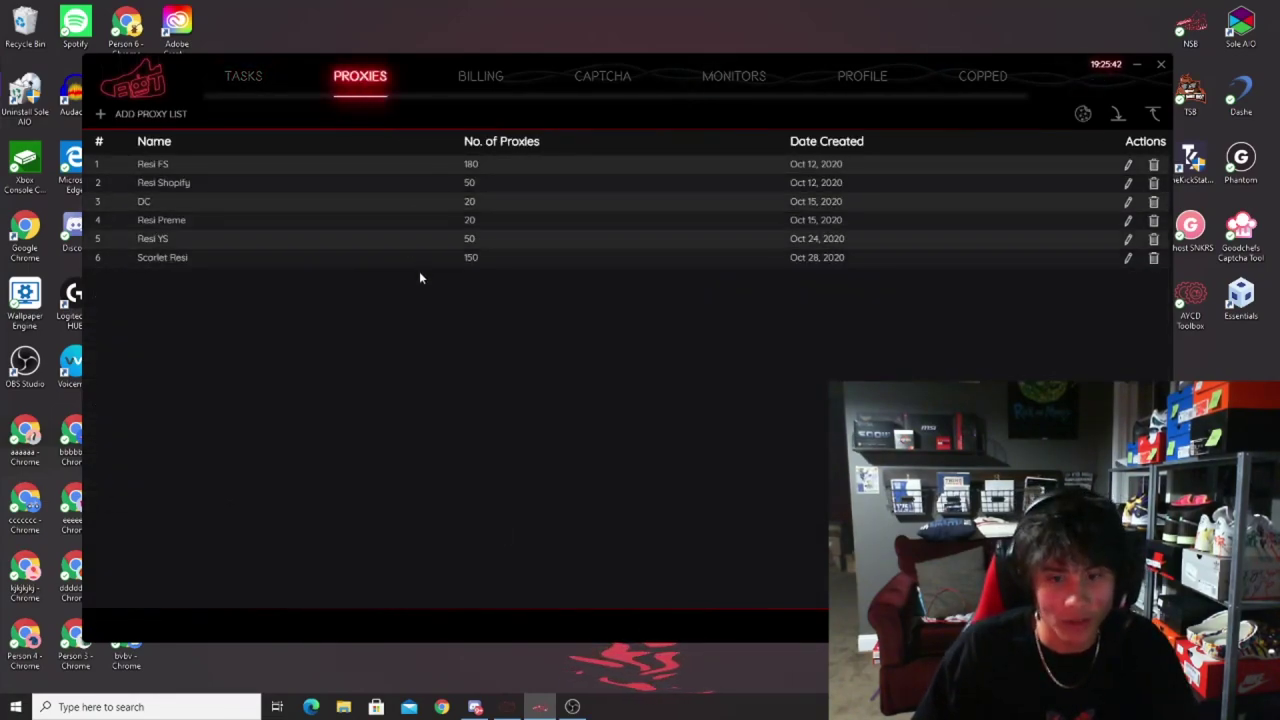
left_click(152, 114)
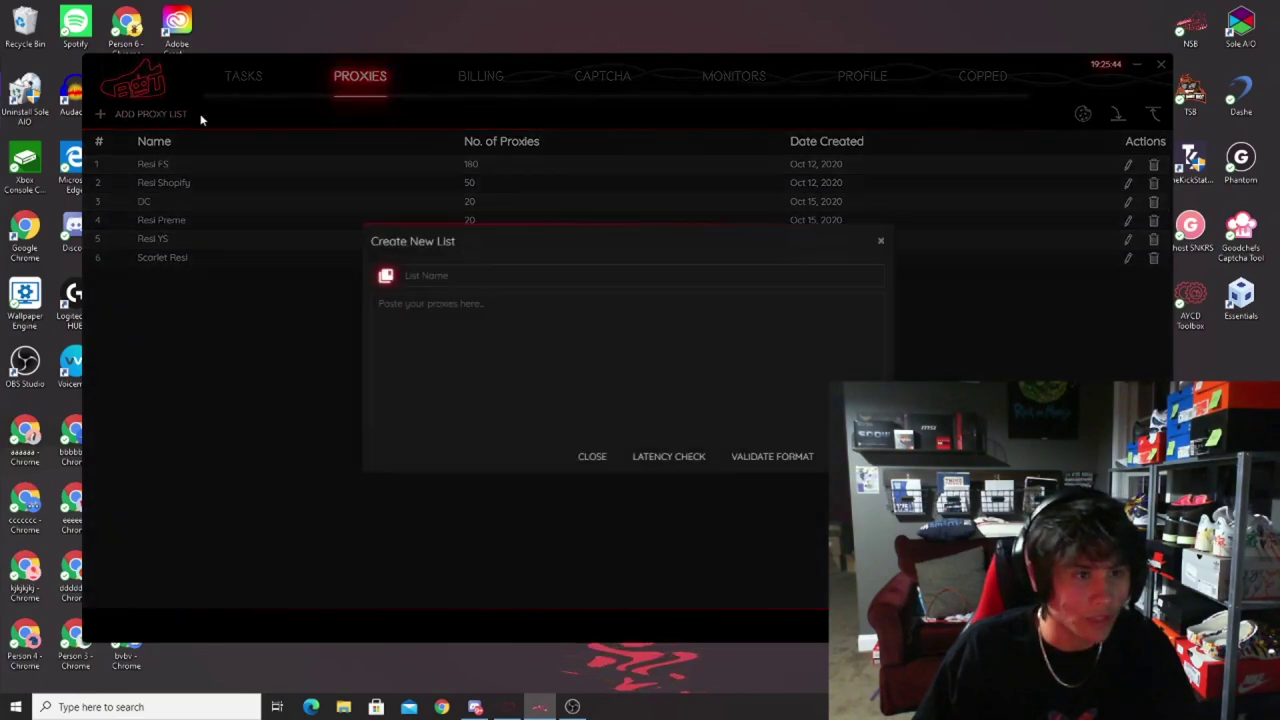
left_click(627, 275)
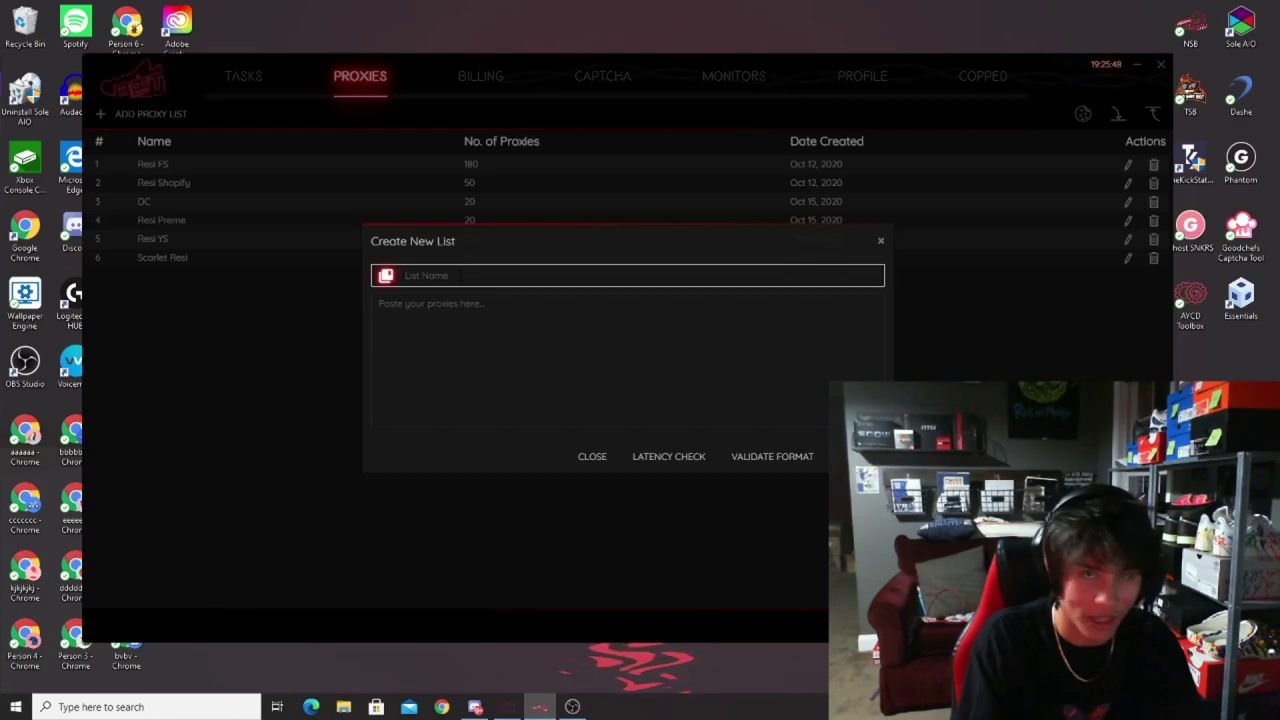
type("oculus Datacenter")
key("Tab")
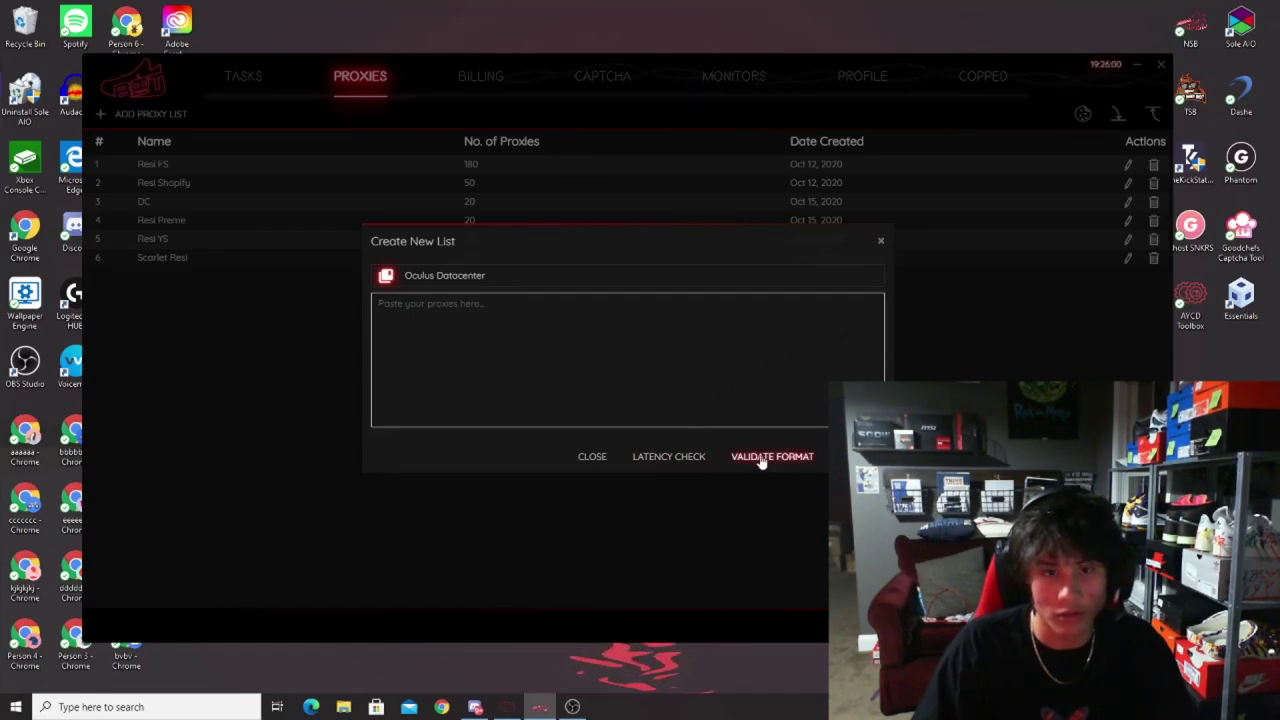
left_click(592, 458)
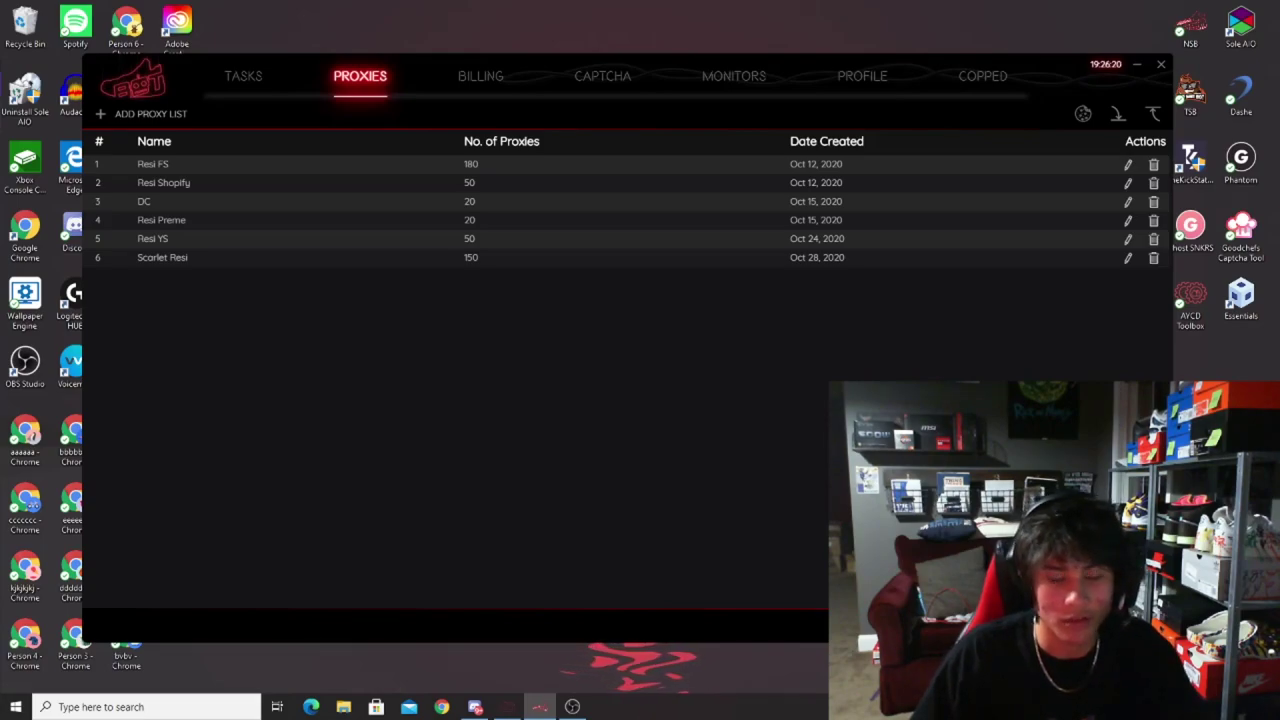
Step: Examine the billing profiles, the new billing profile form with its checkout limit options, and the new billing group form
left_click(482, 92)
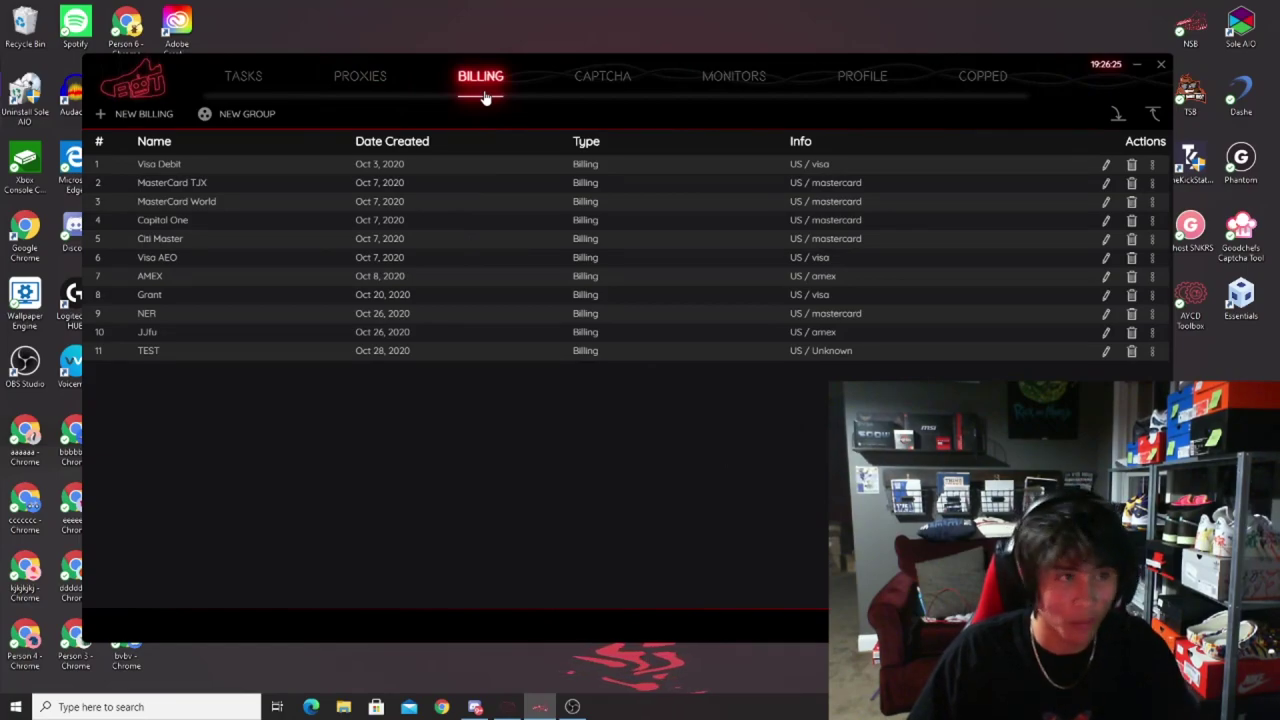
left_click(144, 116)
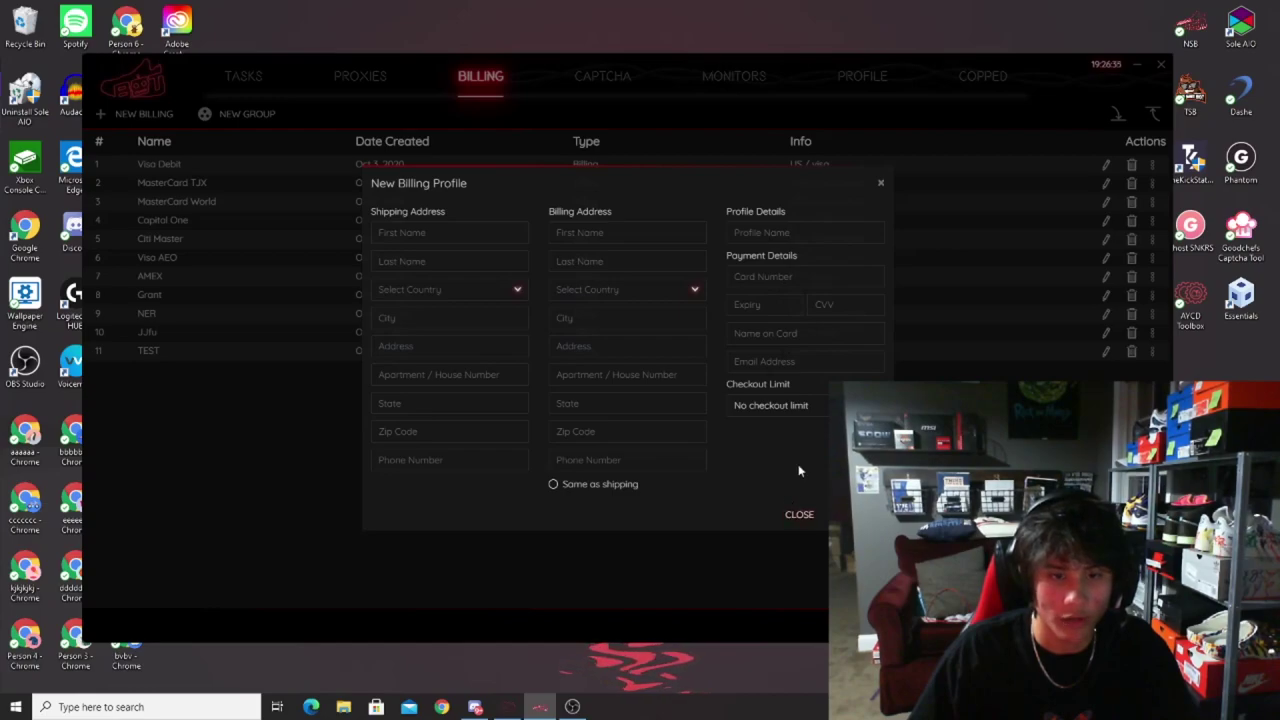
left_click(793, 406)
left_click(794, 419)
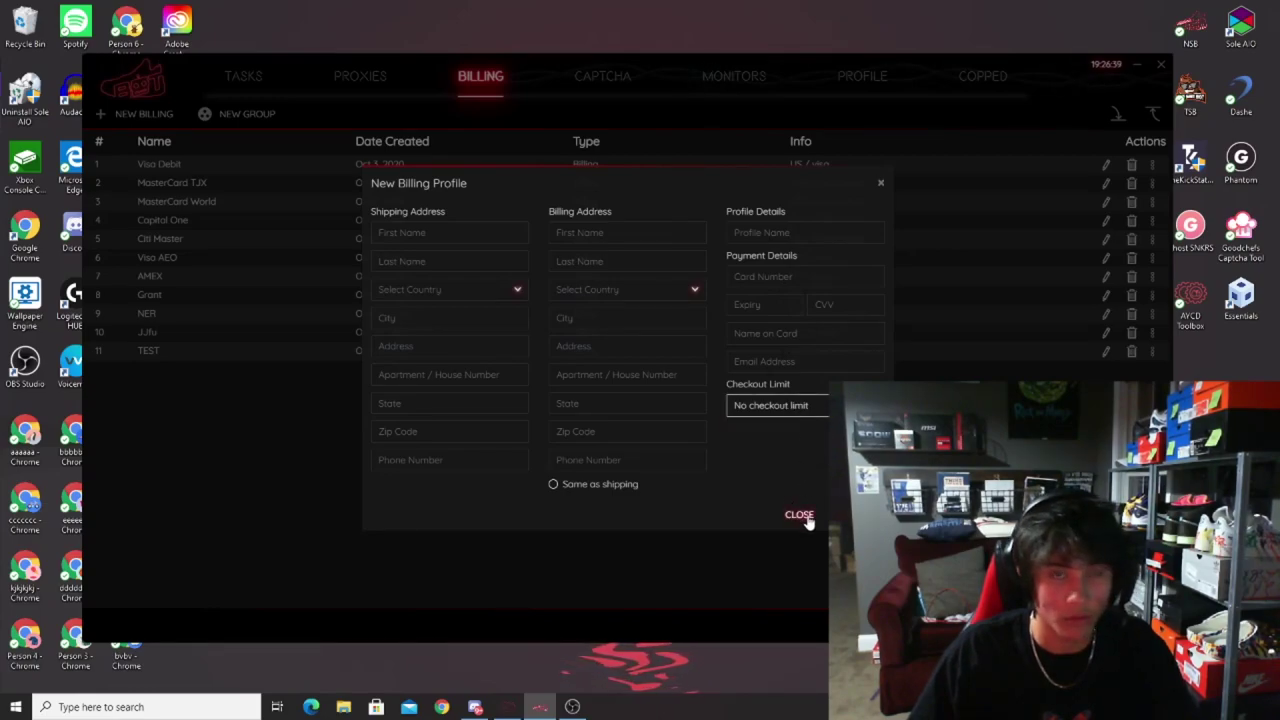
left_click(800, 516)
left_click(248, 114)
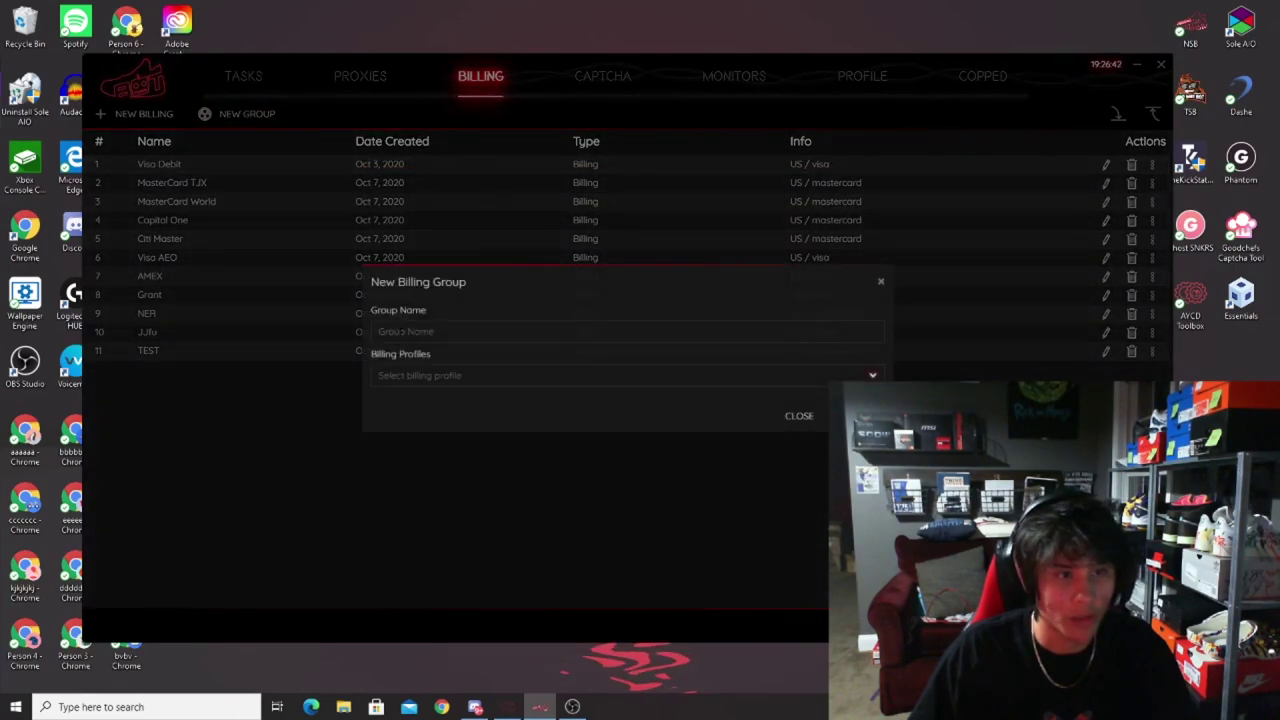
left_click(797, 416)
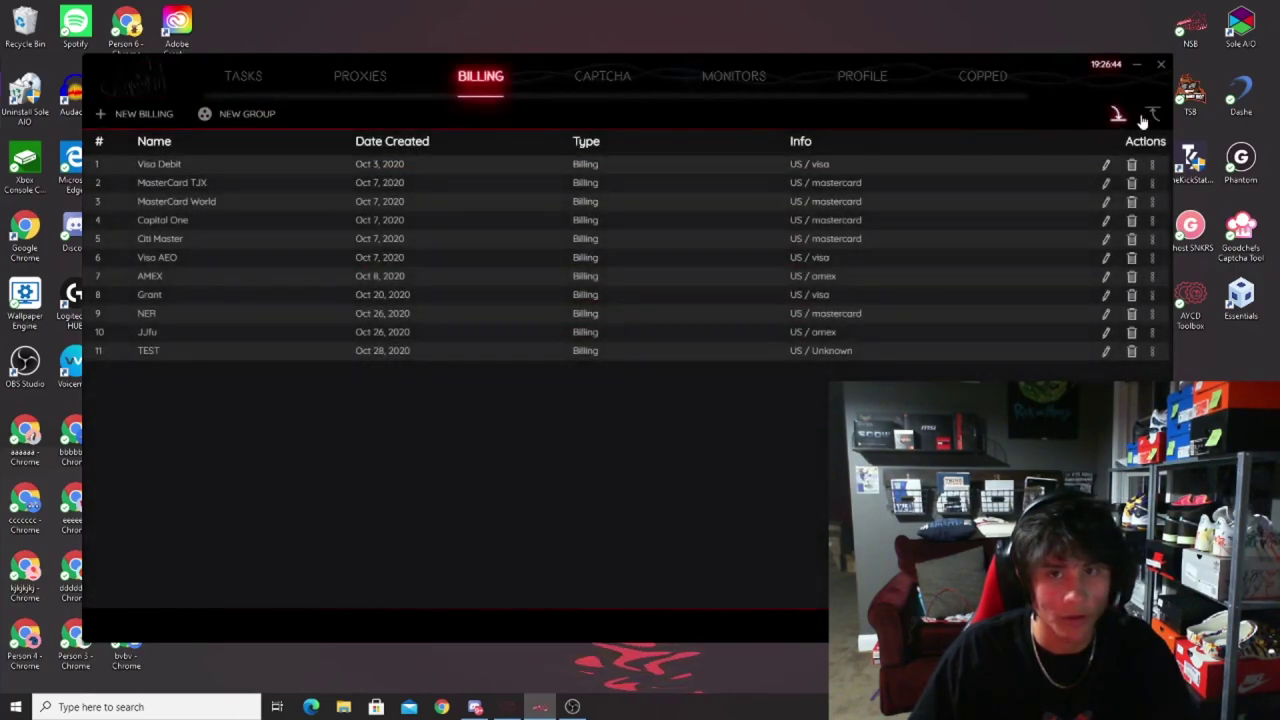
Step: Try out the new captcha solver form with the Original captcha method, then close it without saving
left_click(602, 76)
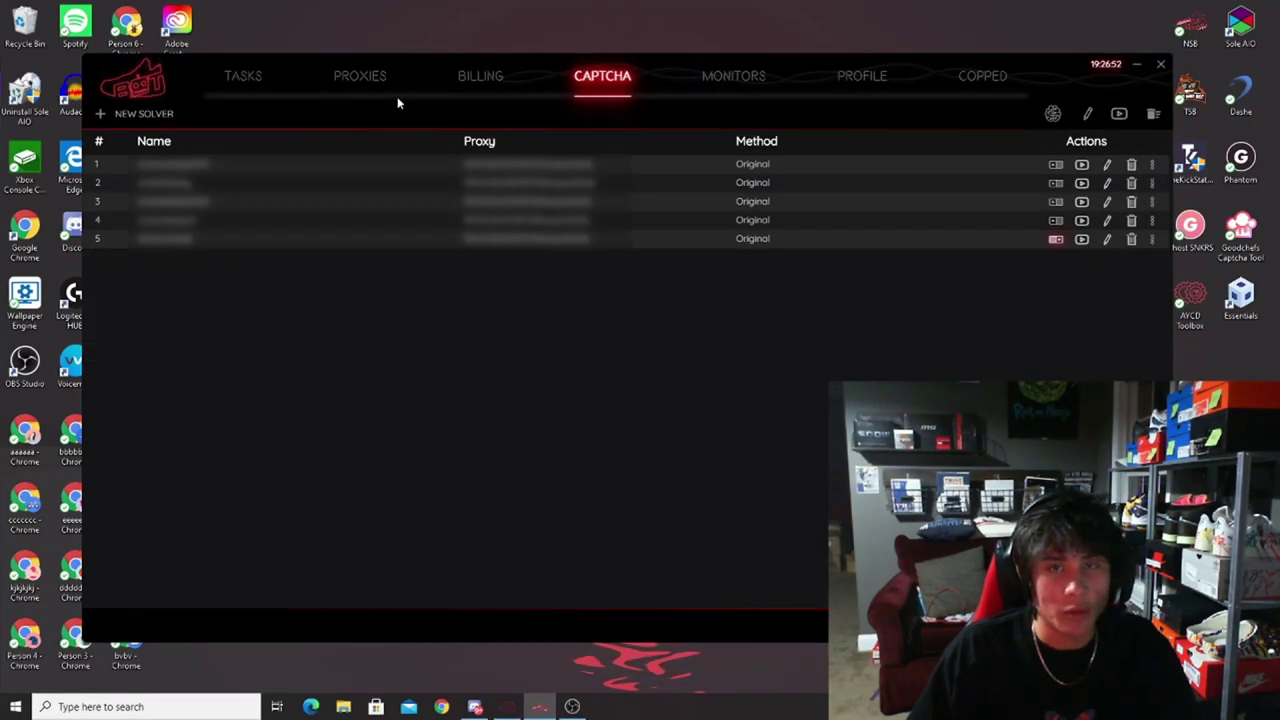
left_click(145, 114)
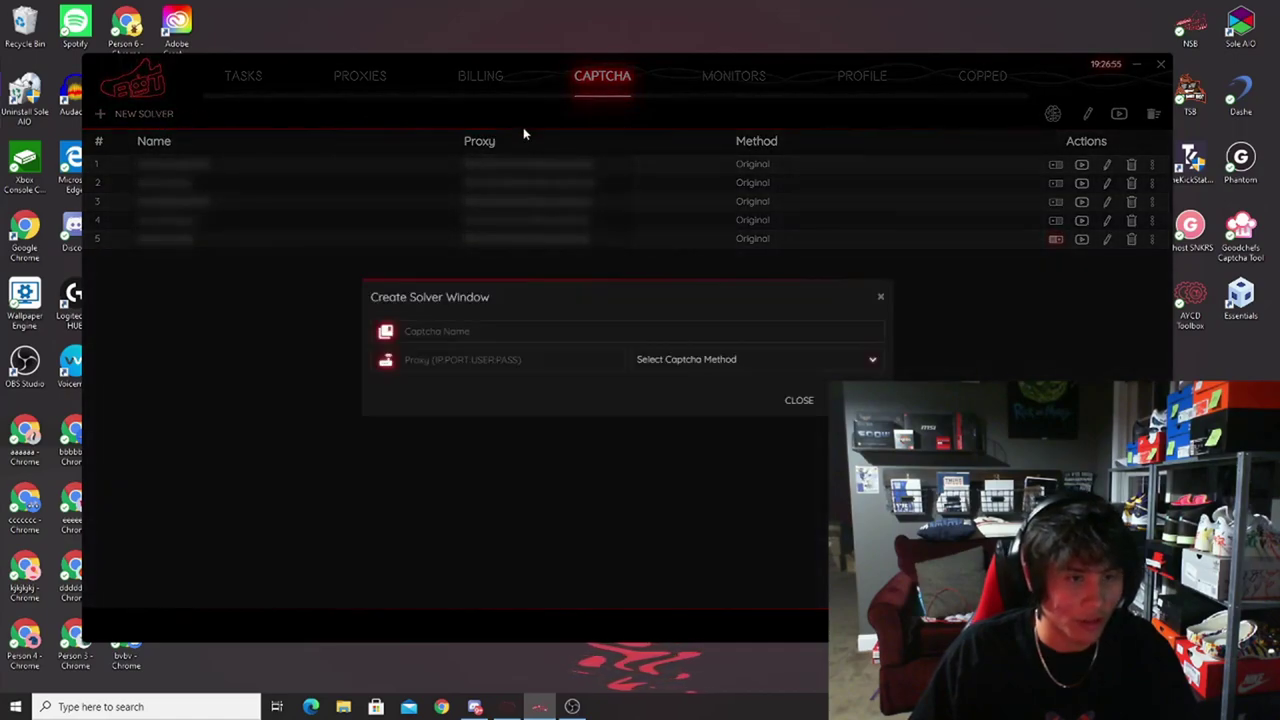
left_click(405, 331)
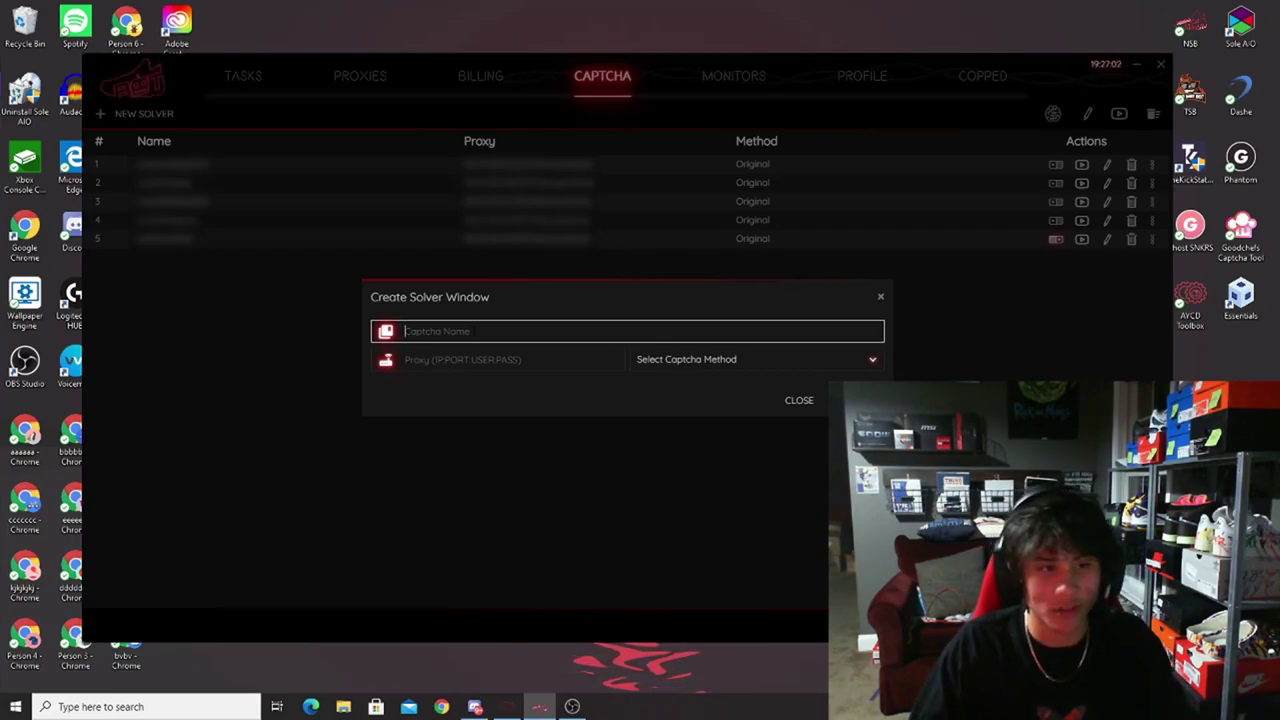
left_click(405, 359)
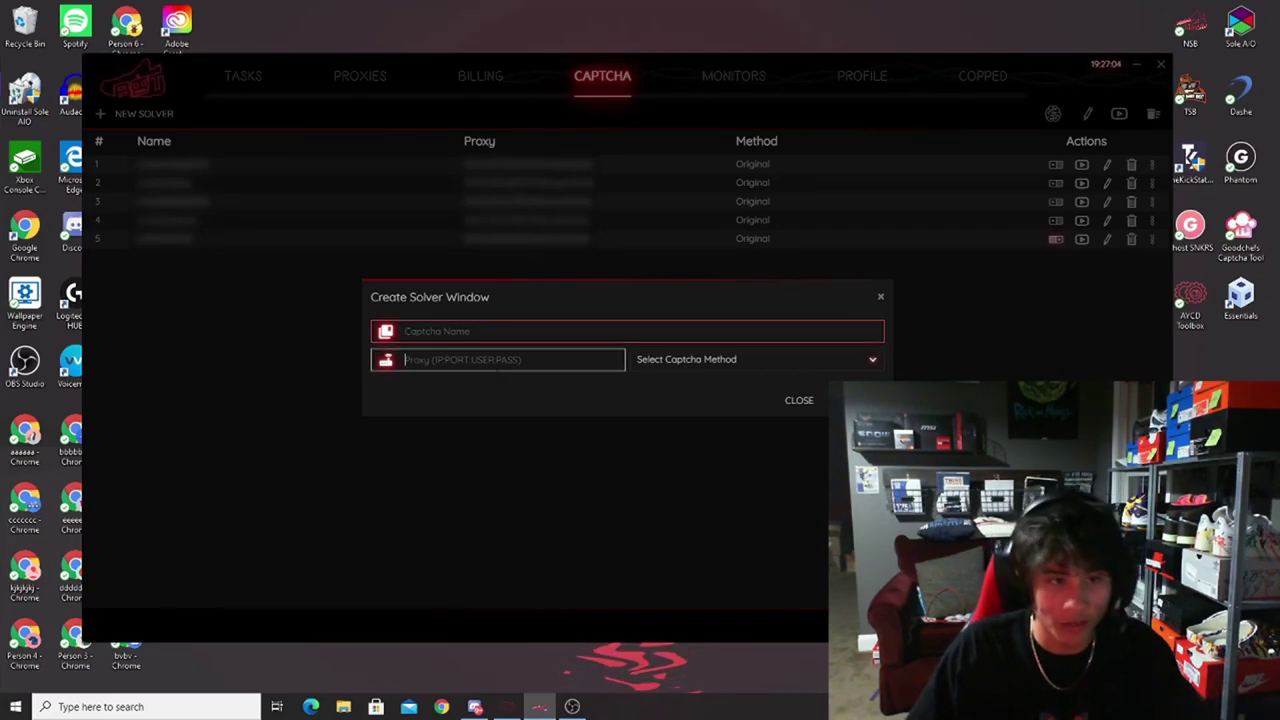
left_click(657, 364)
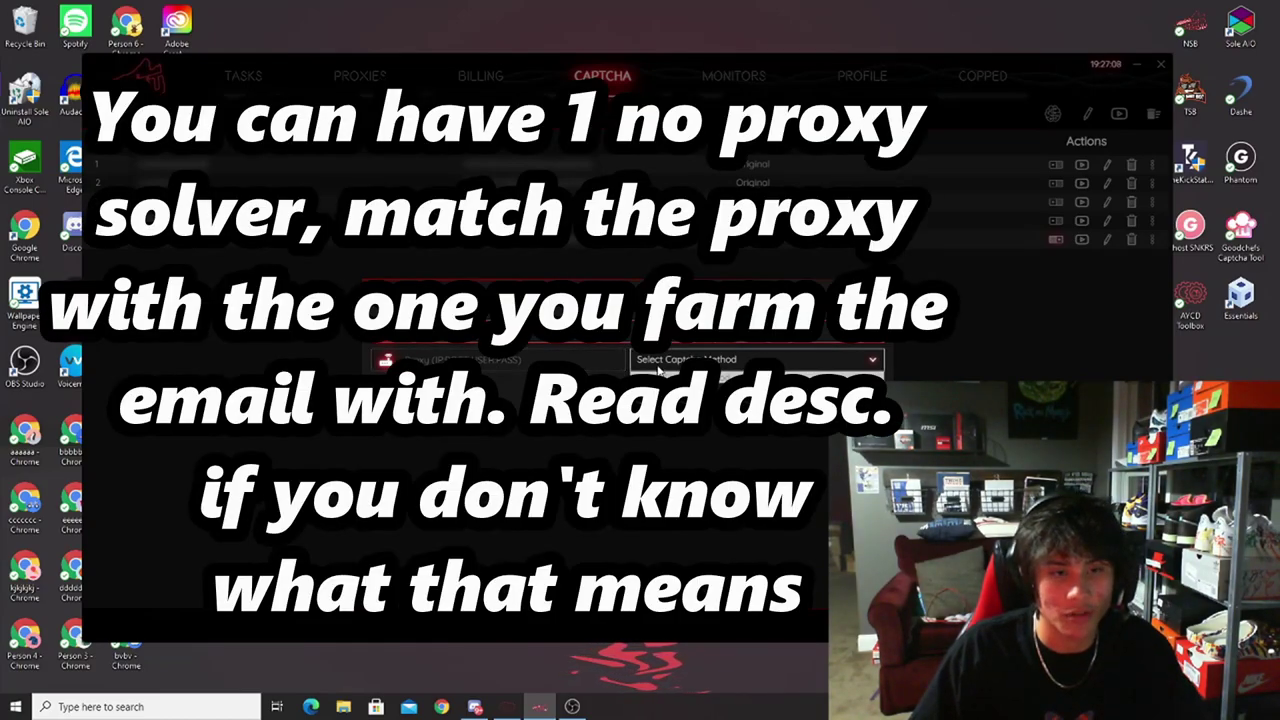
left_click(667, 391)
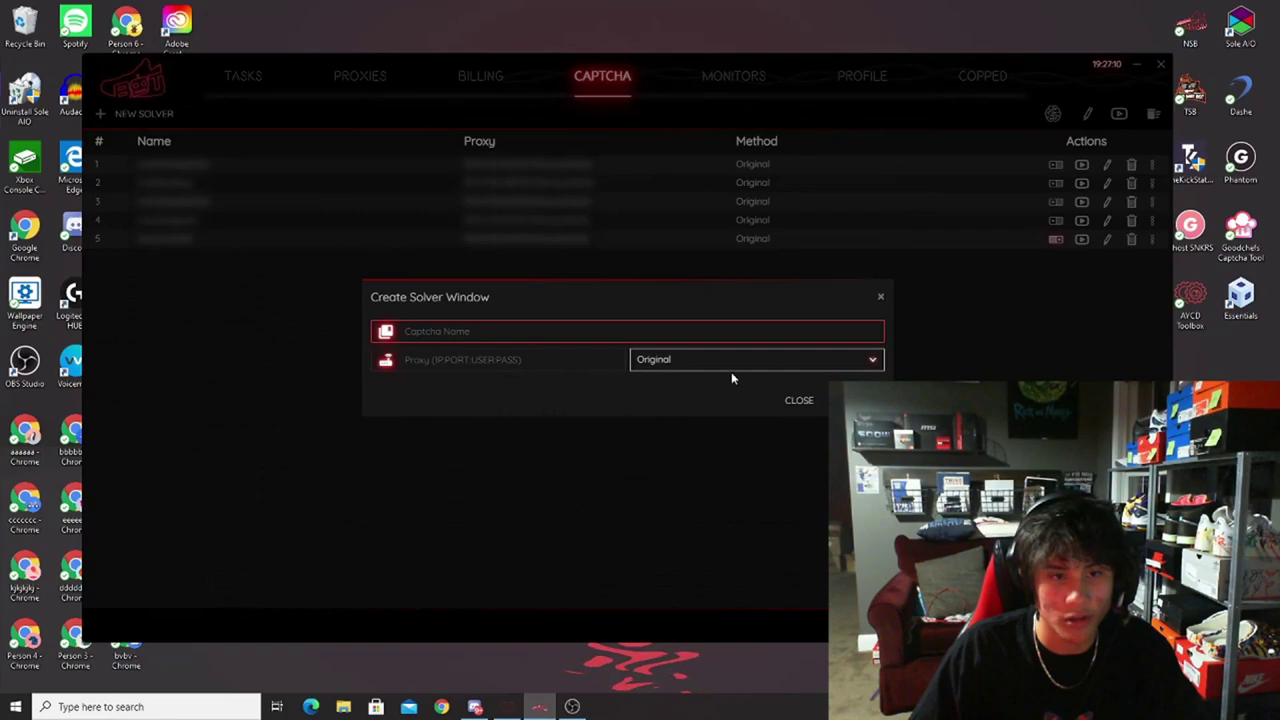
left_click(800, 401)
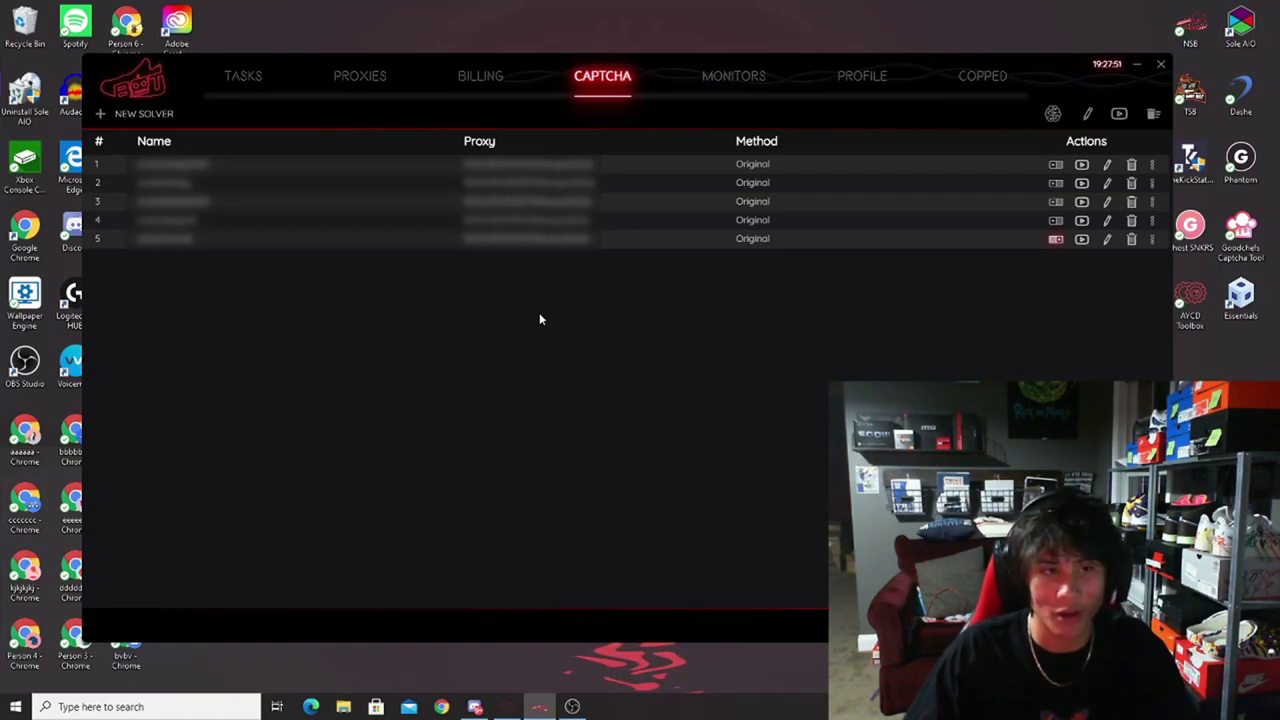
Step: Examine the Discord monitors and the server and channel fields for creating one, then dismiss the form
left_click(717, 85)
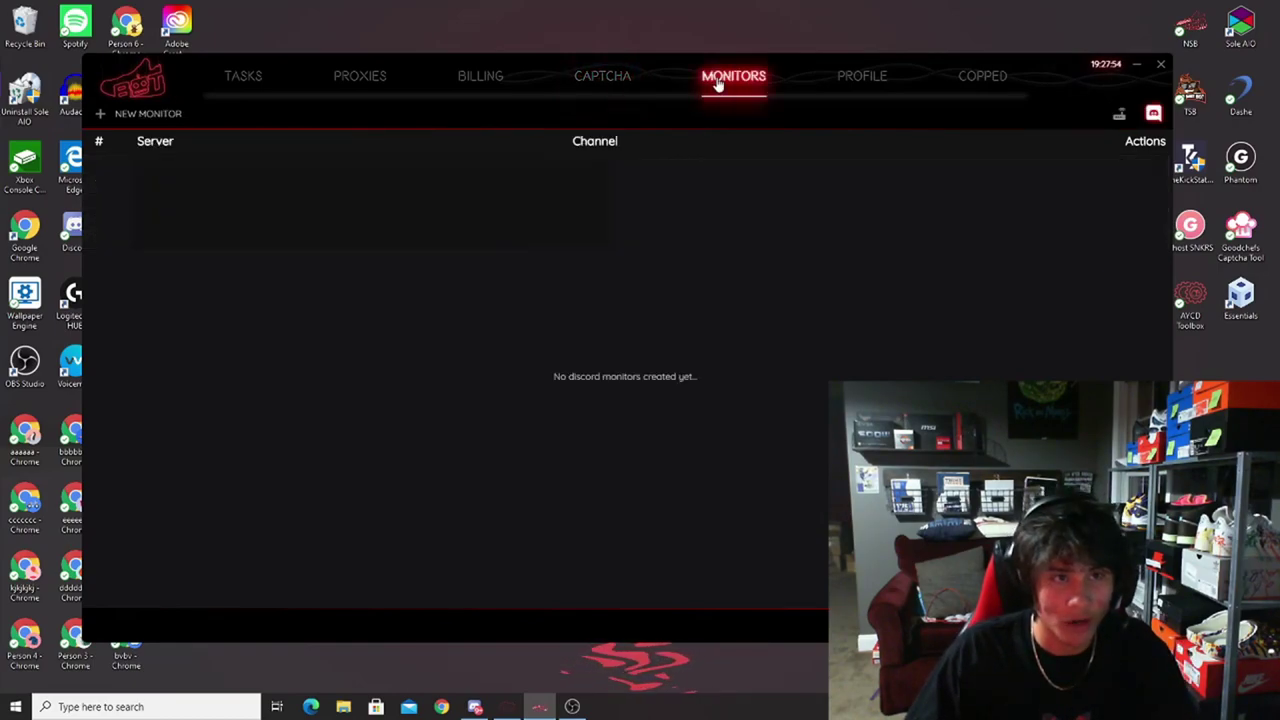
left_click(140, 113)
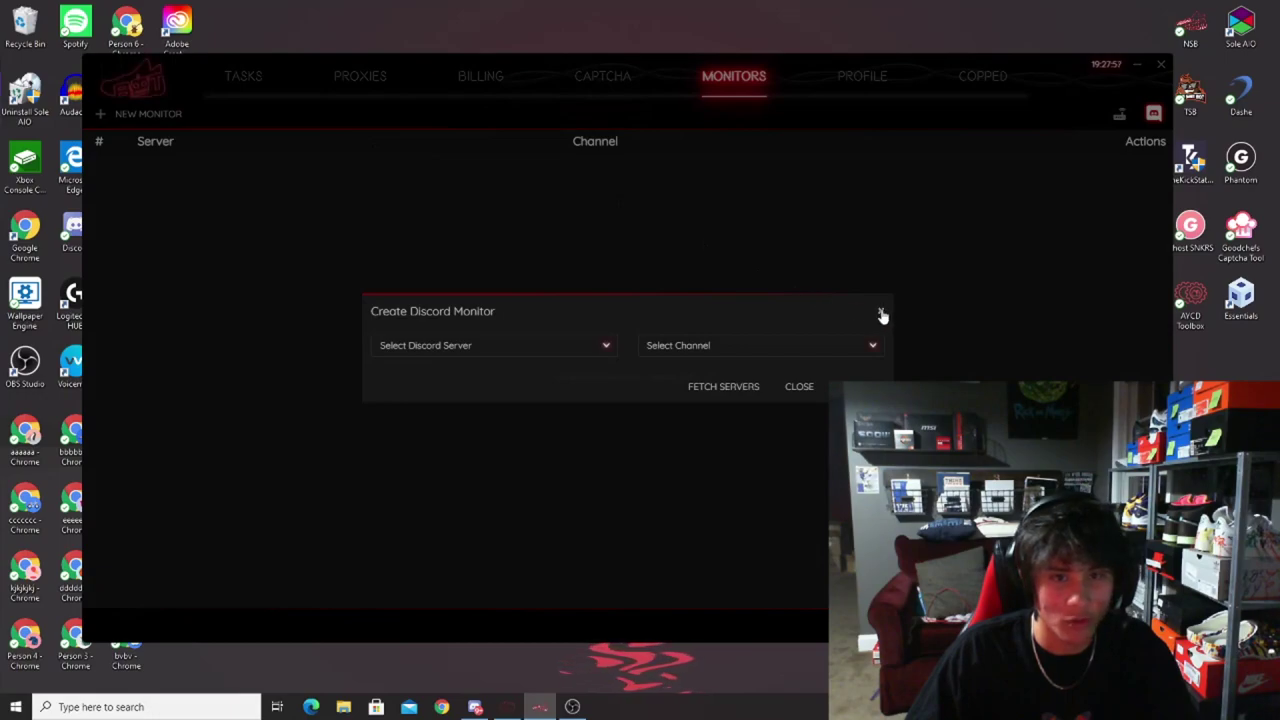
left_click(881, 313)
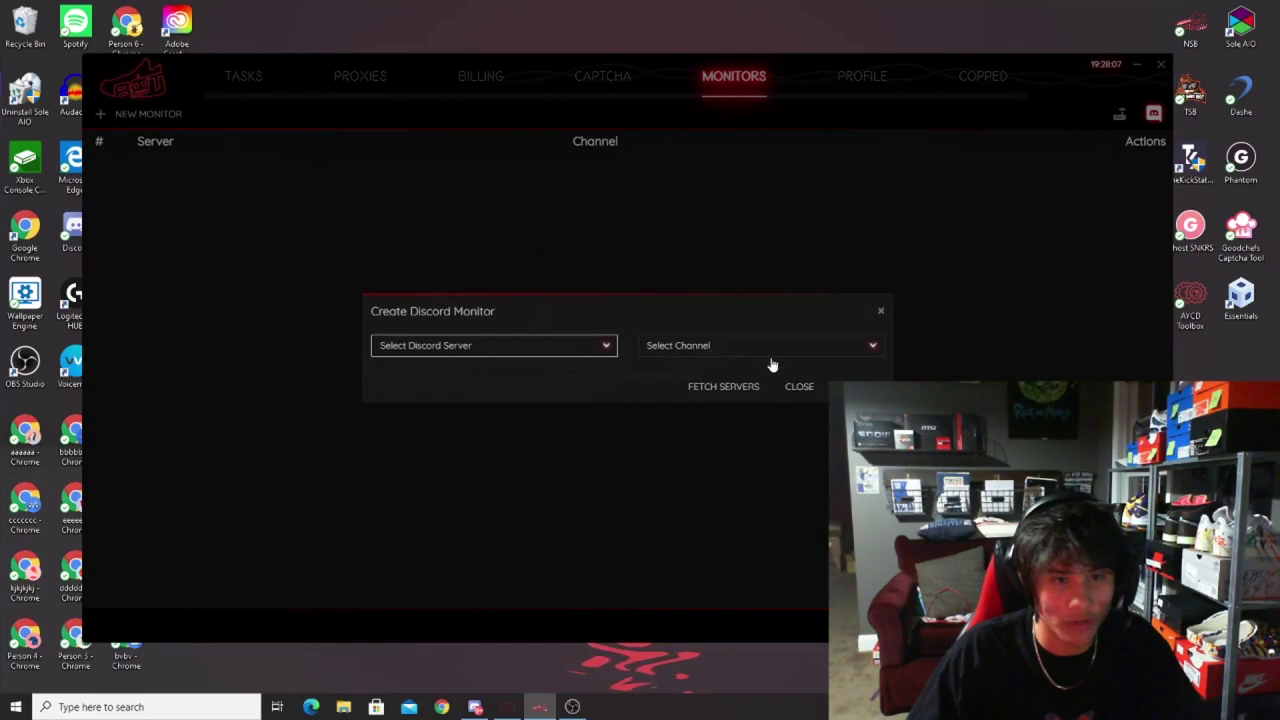
left_click(800, 388)
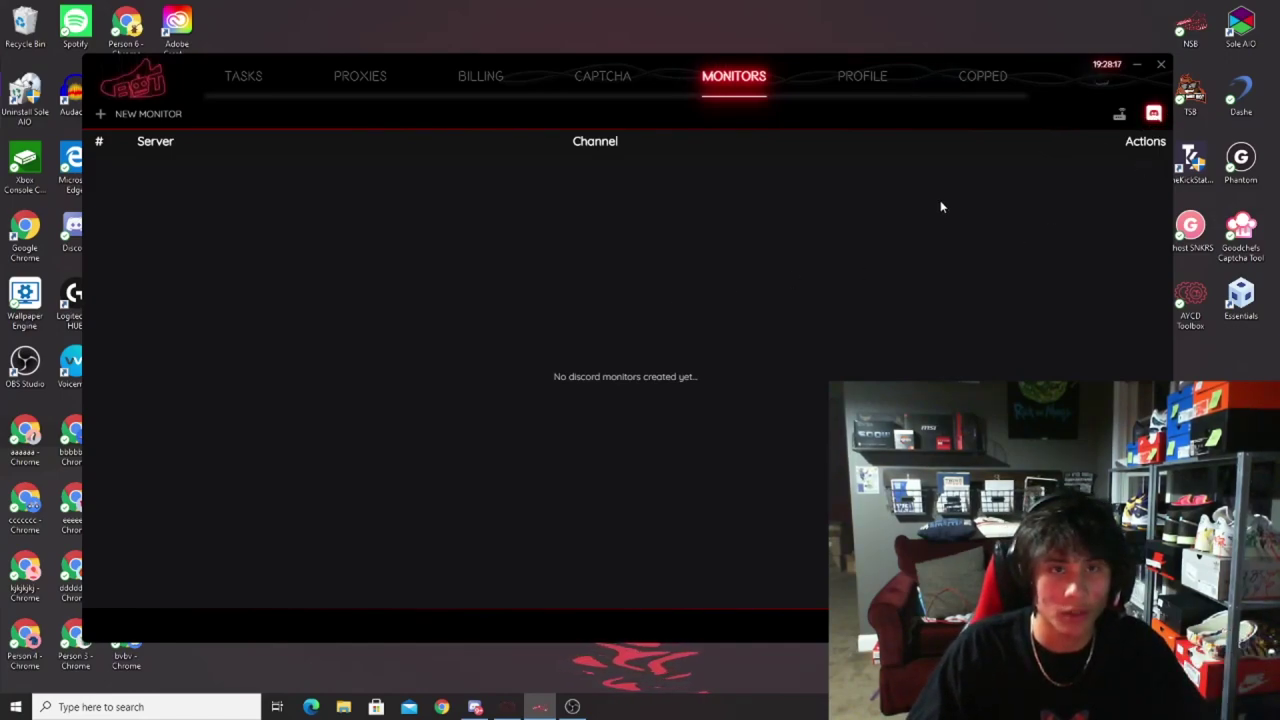
Step: View the product monitor feed from the task list, browse its entries, and close the feed window
left_click(250, 86)
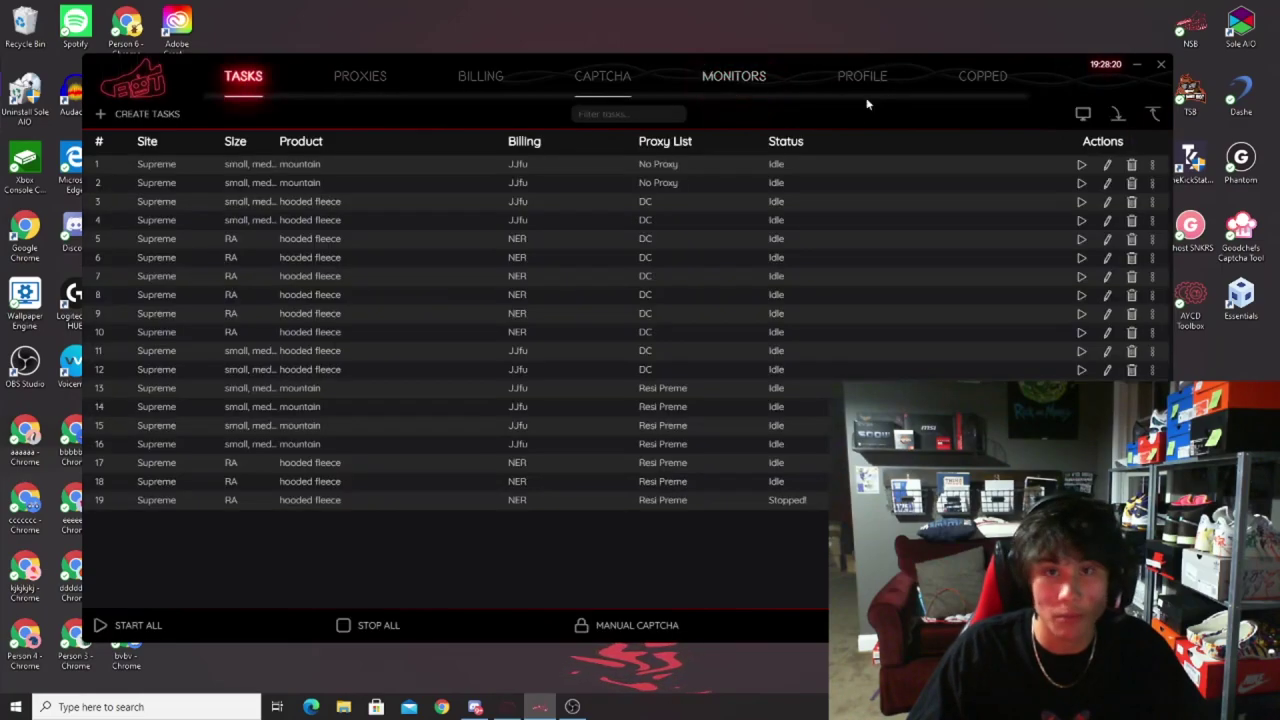
left_click(1083, 113)
left_click_drag(1108, 12, 1038, 53)
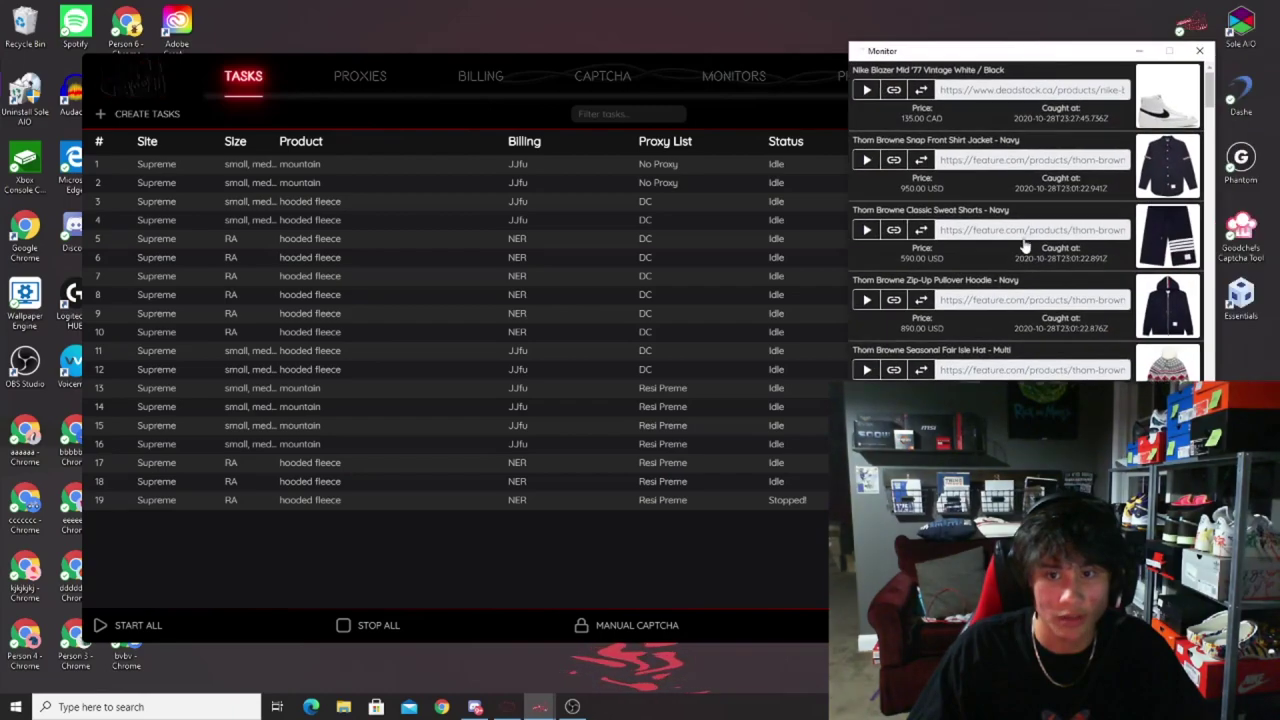
scroll(1023, 246, "down", 5)
scroll(1023, 246, "up", 5)
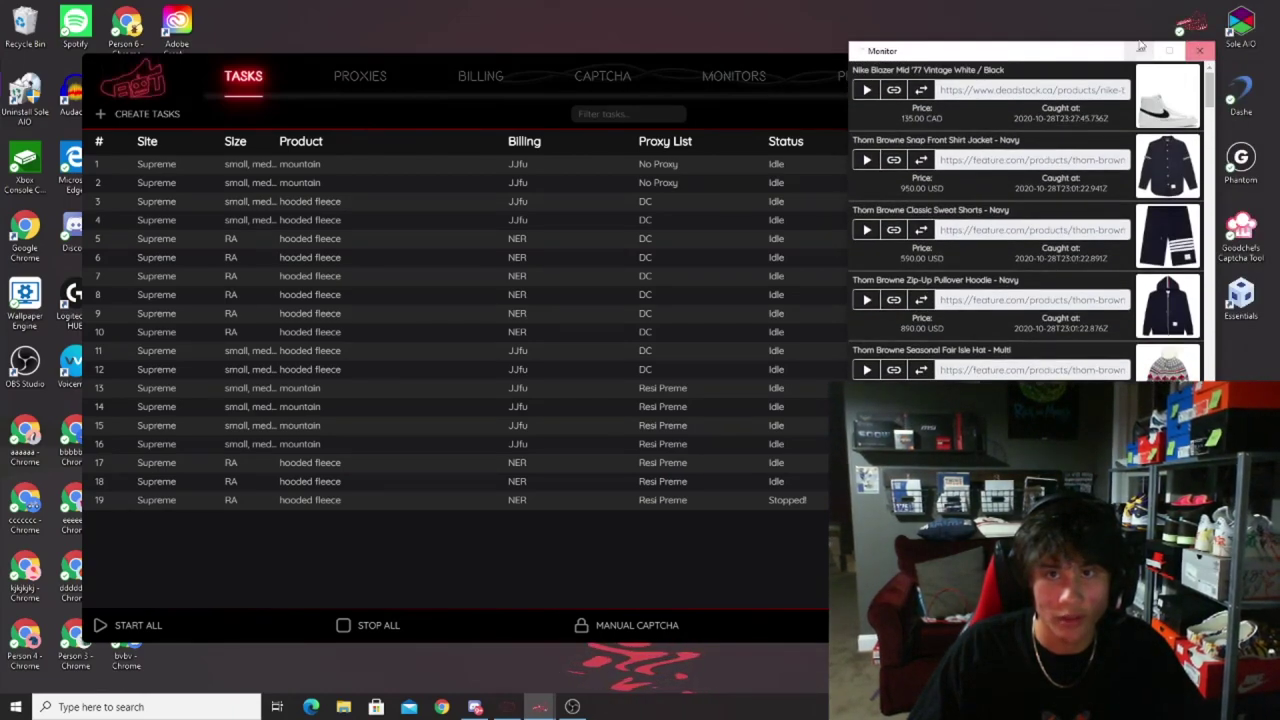
left_click(1199, 55)
Step: Review the profile information and the copped items, including the log options for the last YEEZY BOOST 350 V2 purchase
left_click(850, 80)
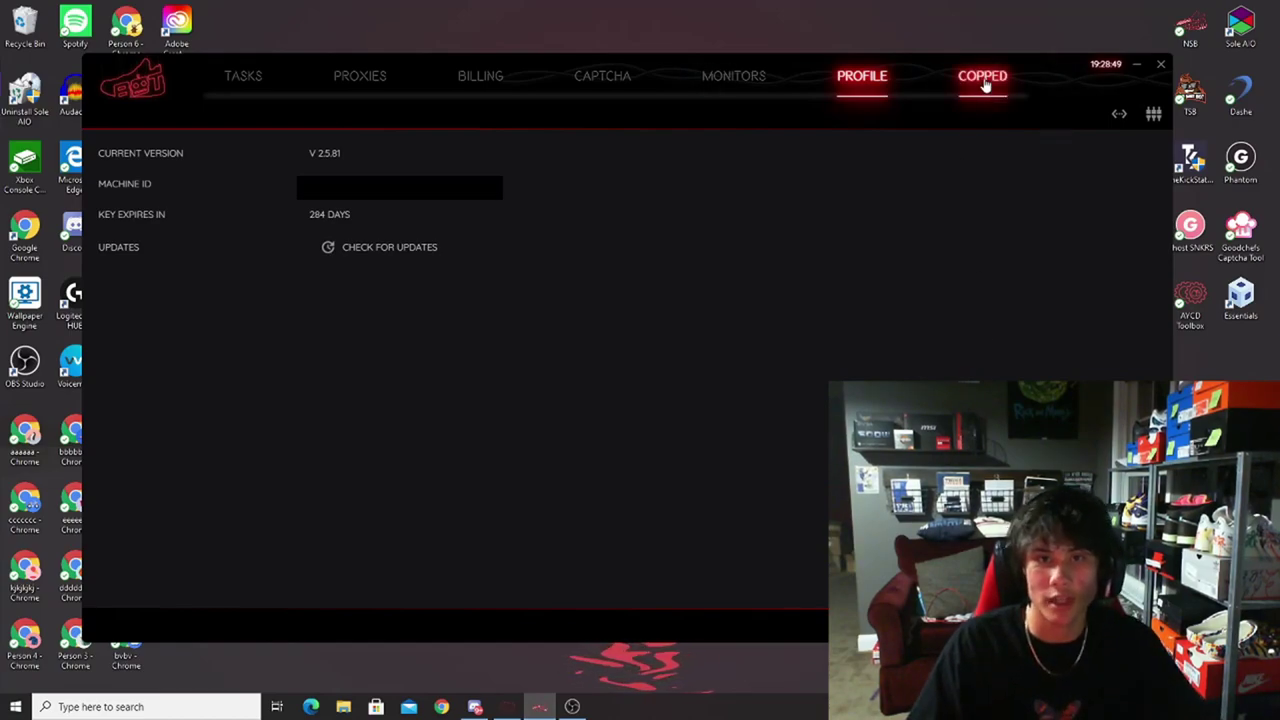
left_click(983, 80)
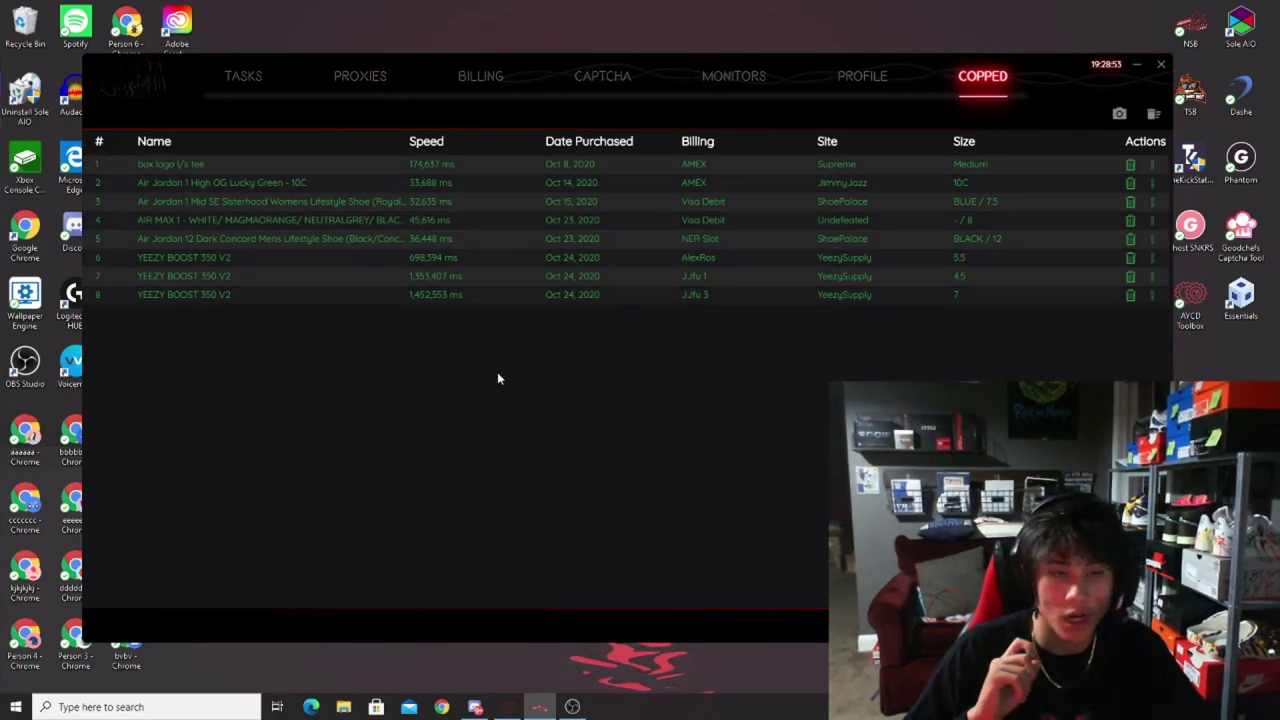
left_click(1152, 295)
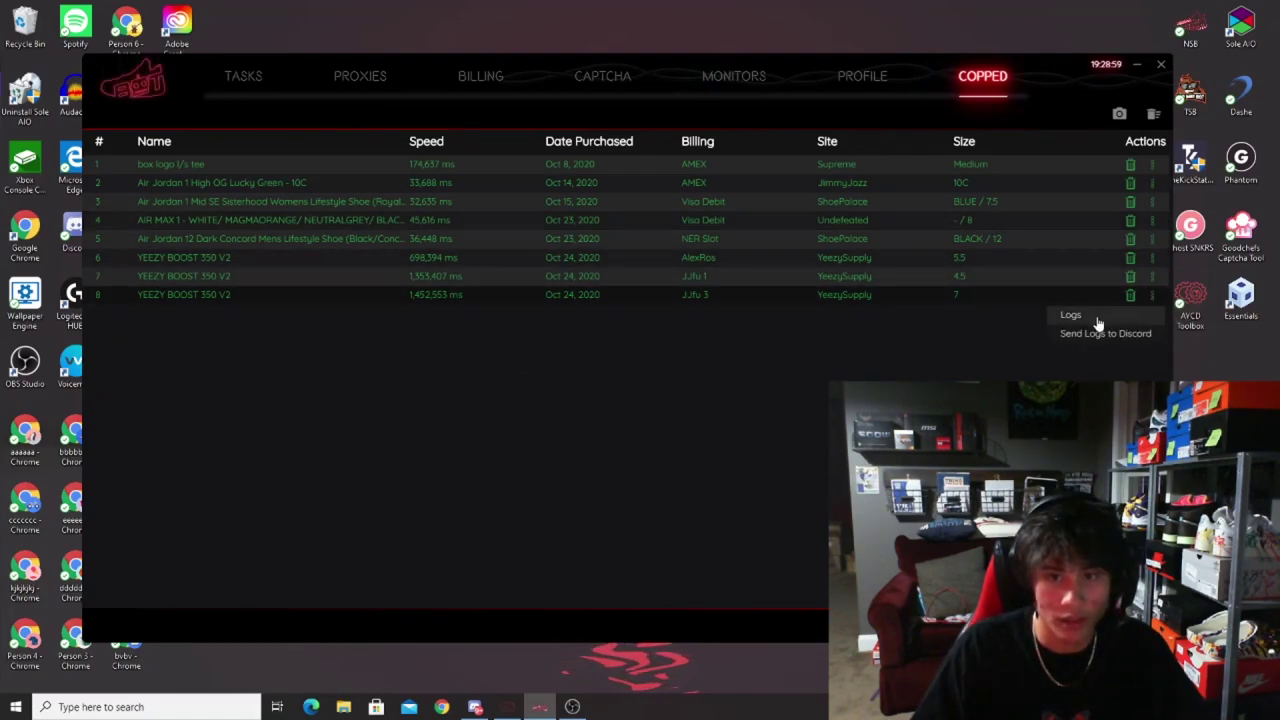
left_click(1152, 295)
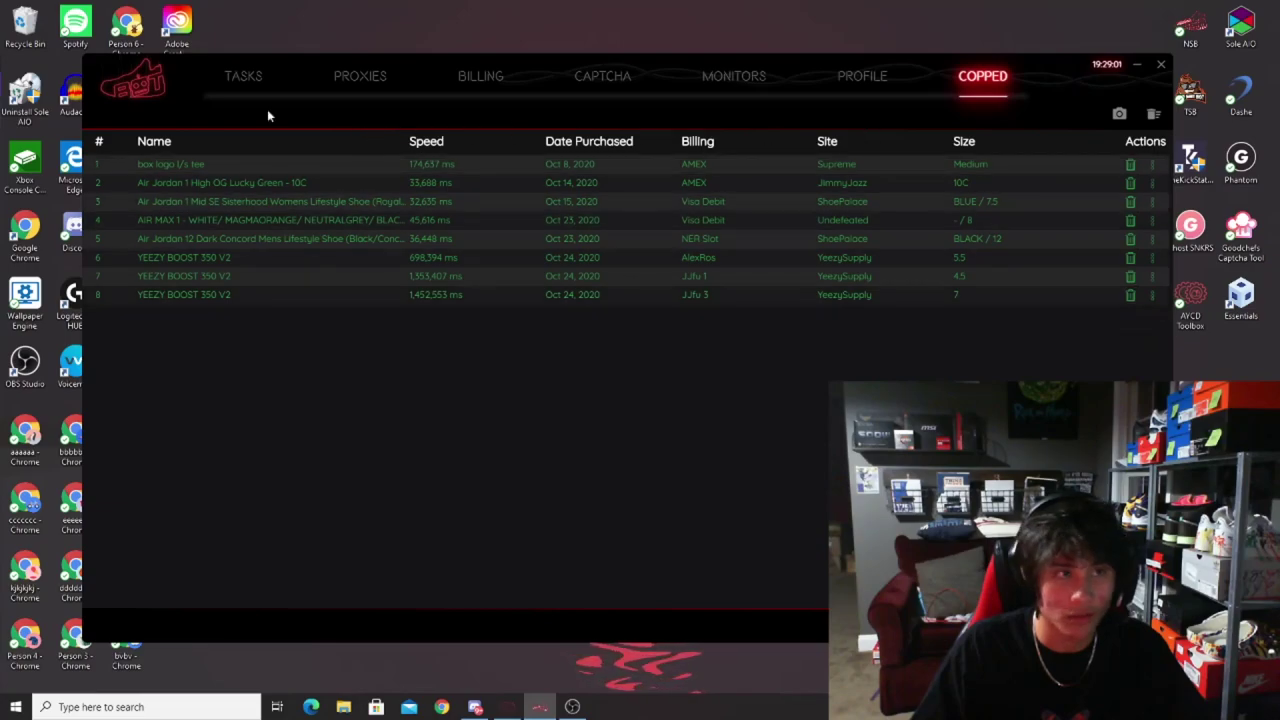
Step: Begin creating a new task from the task list and choose Footlocker as its site
left_click(243, 76)
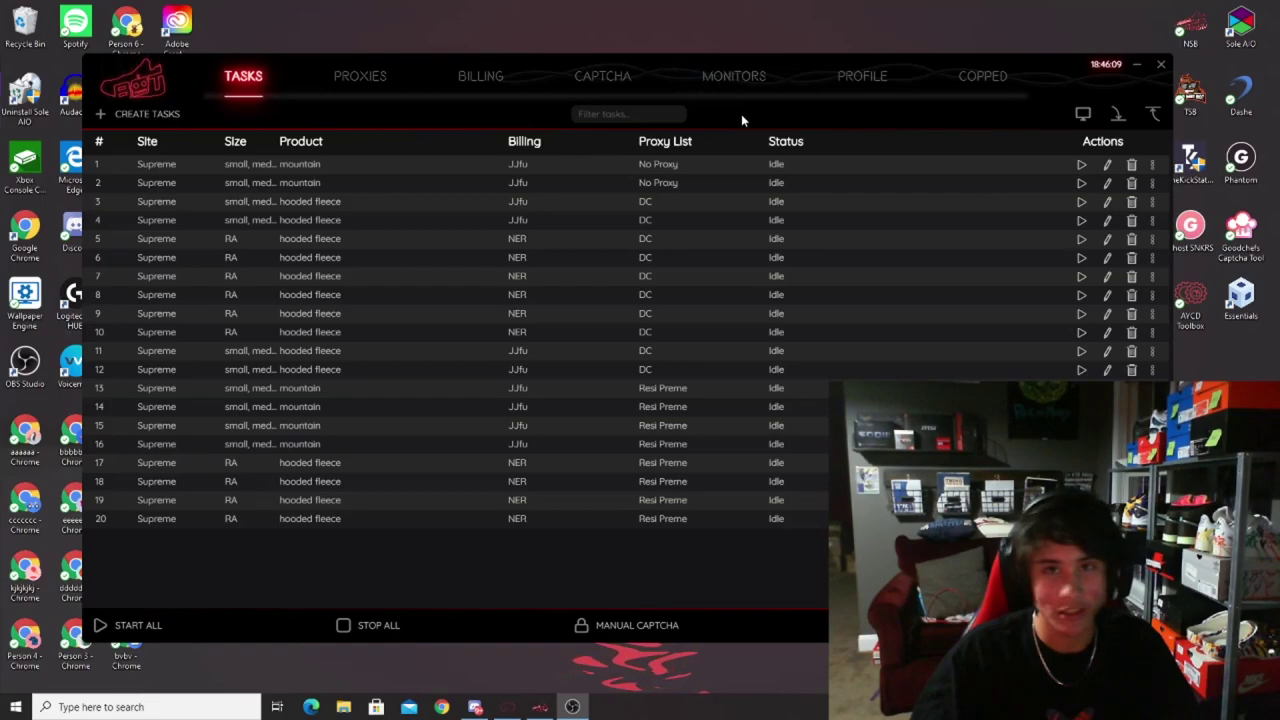
left_click(154, 114)
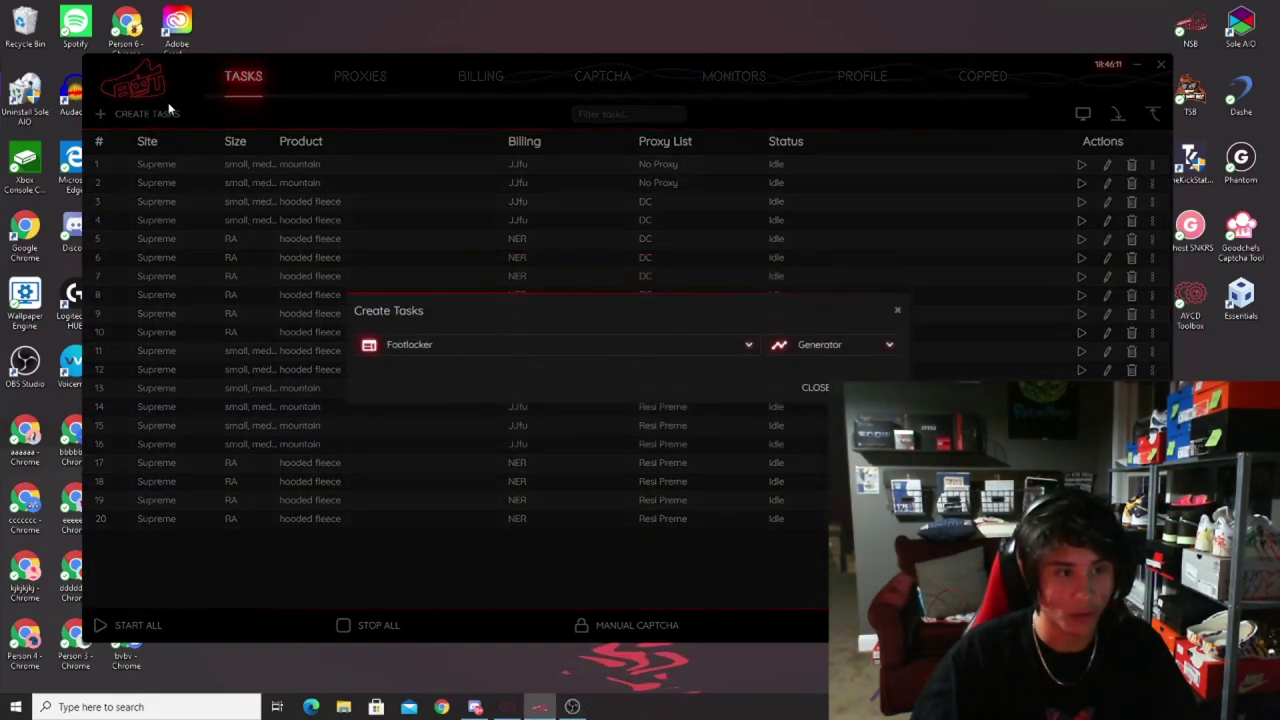
left_click(492, 343)
left_click(490, 344)
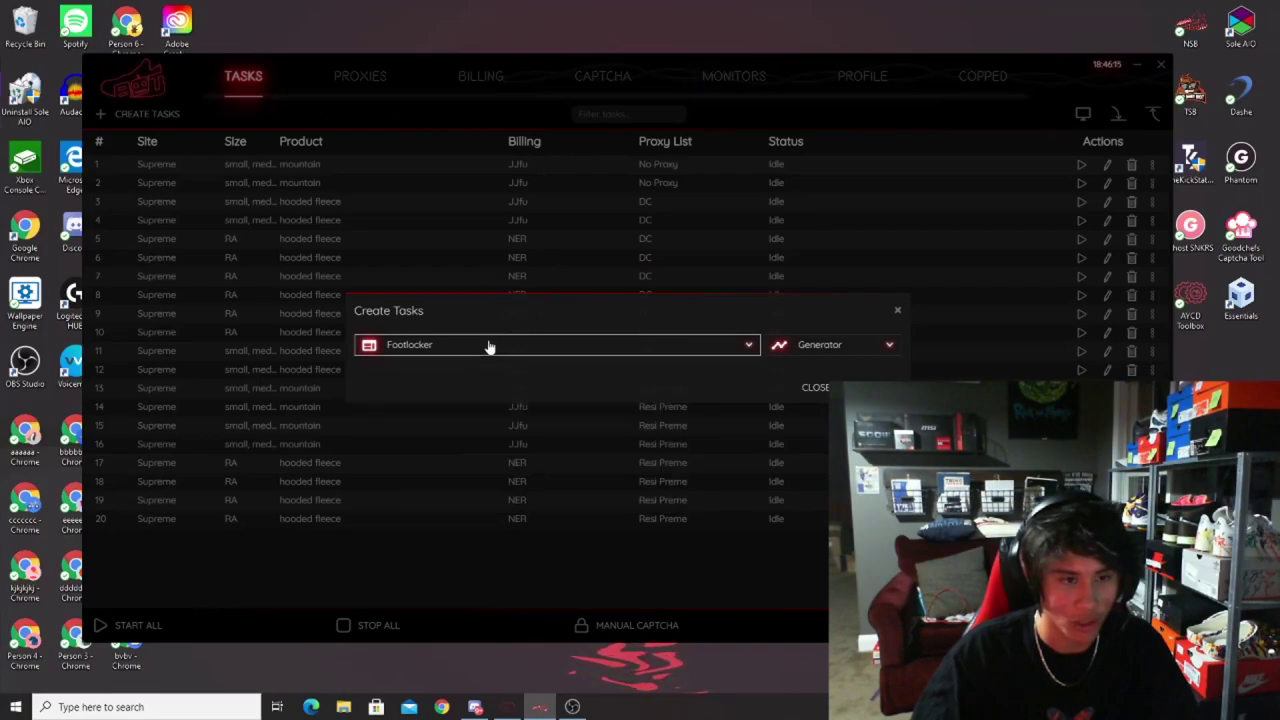
left_click(478, 342)
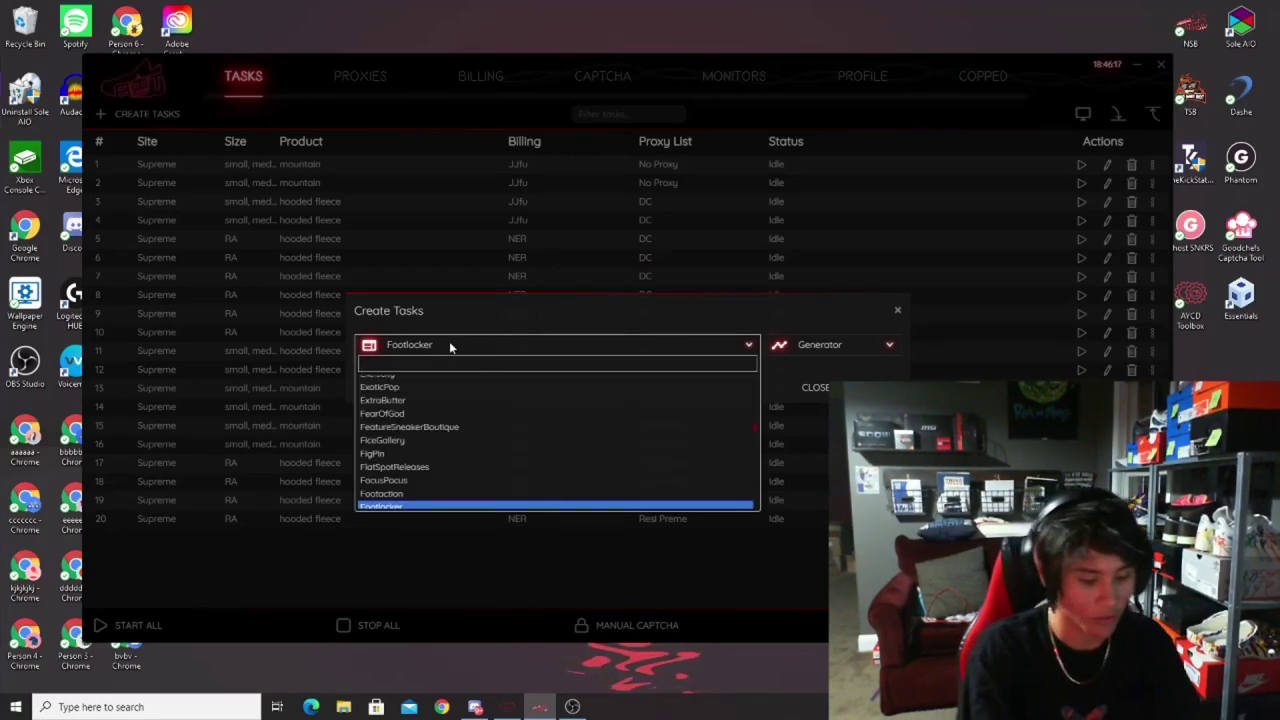
type("footl")
key("Return")
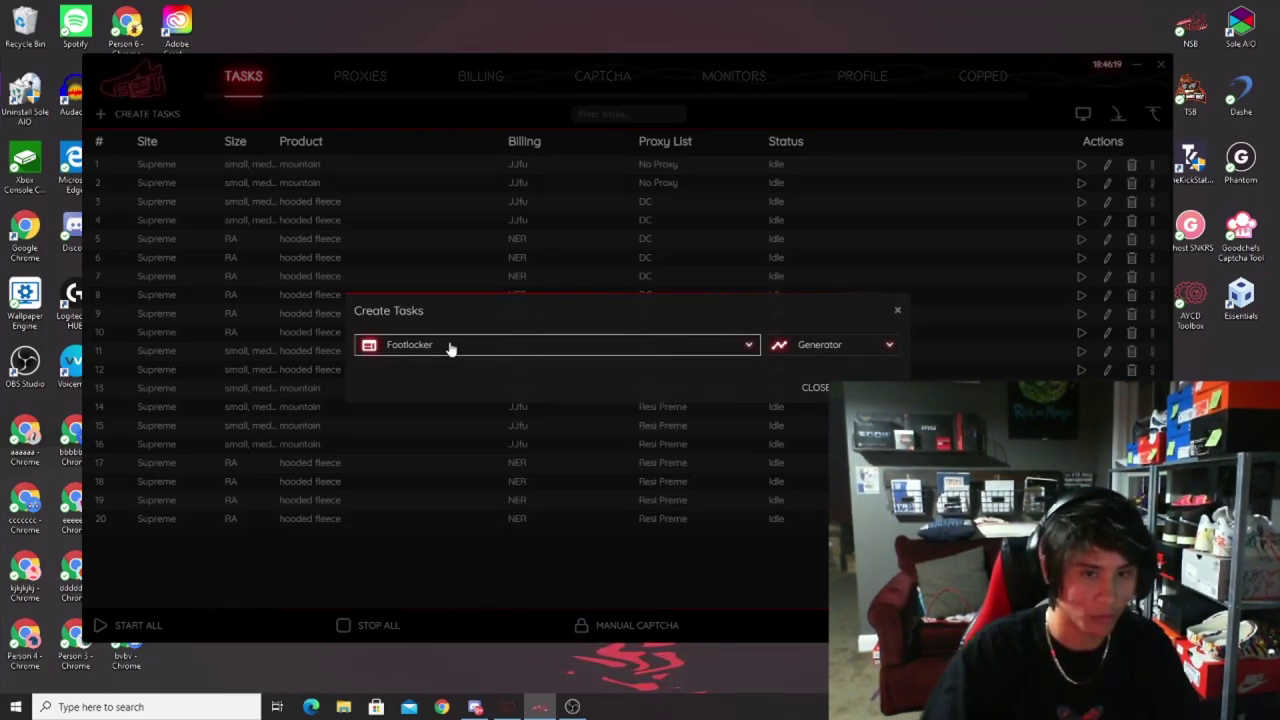
Step: Create the Footlocker task in Generator mode, close the task form and start the new task
left_click(810, 344)
left_click(838, 367)
left_click(830, 303)
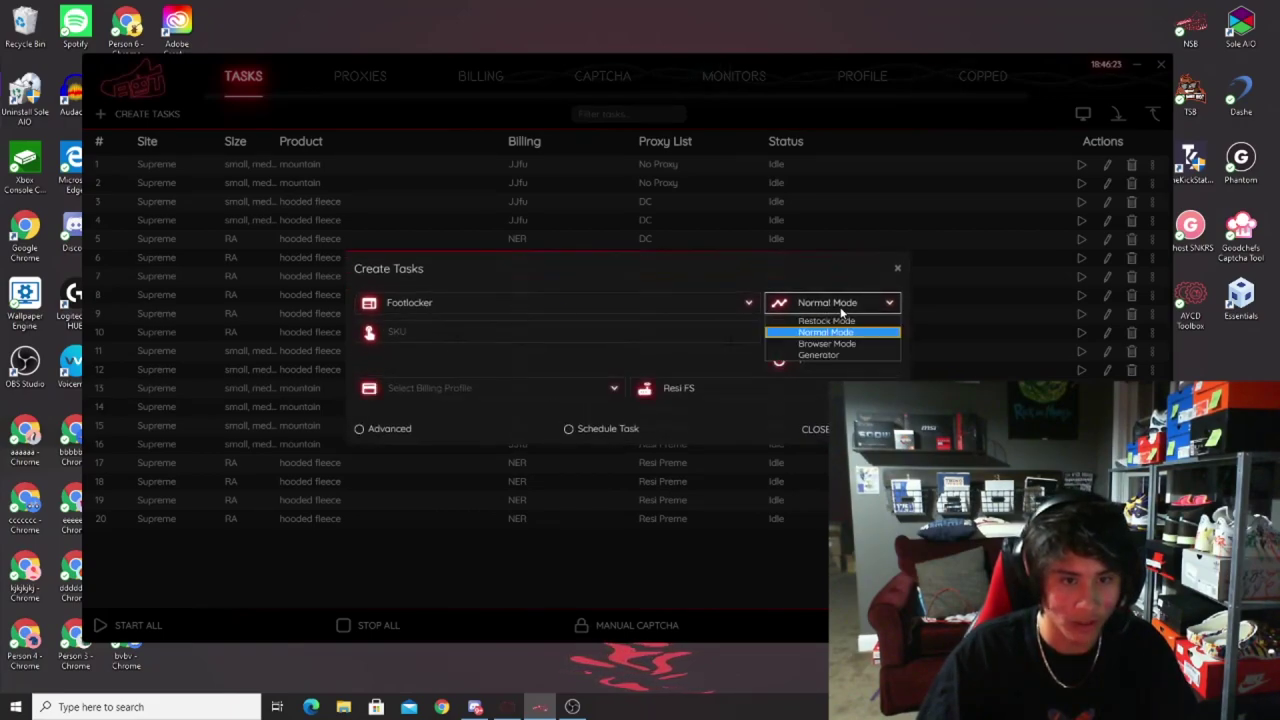
left_click(826, 356)
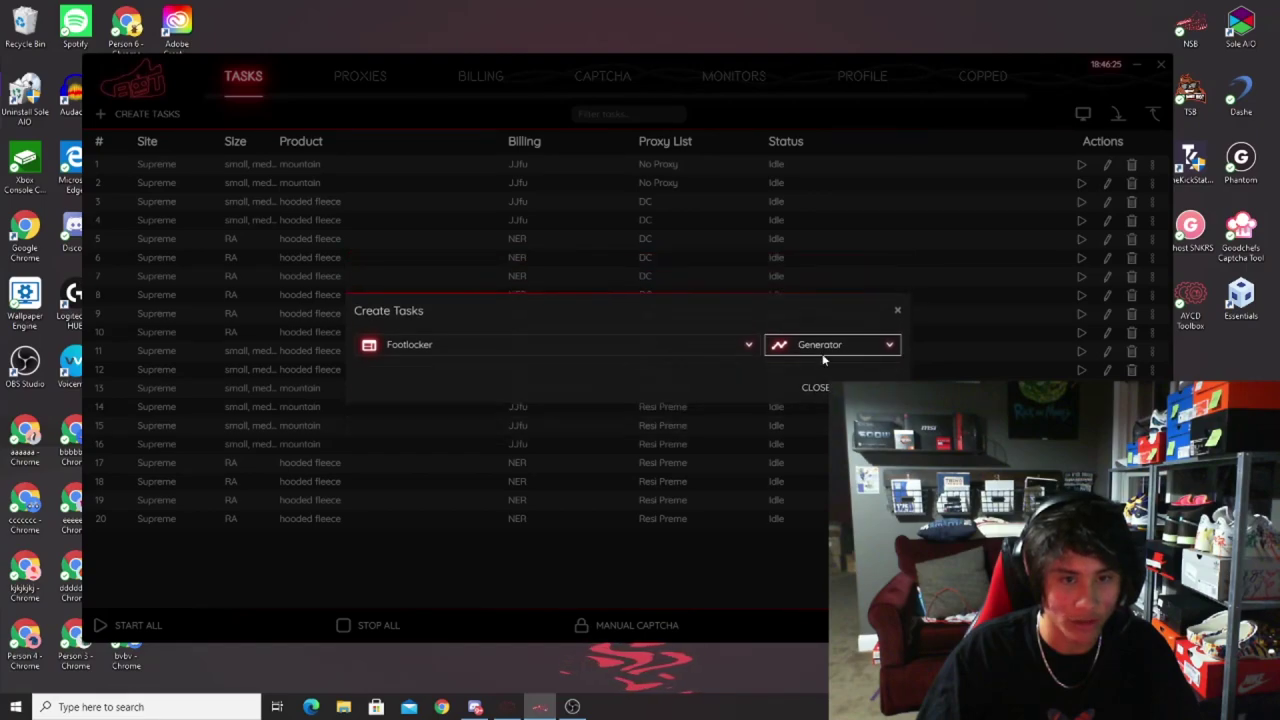
left_click(815, 387)
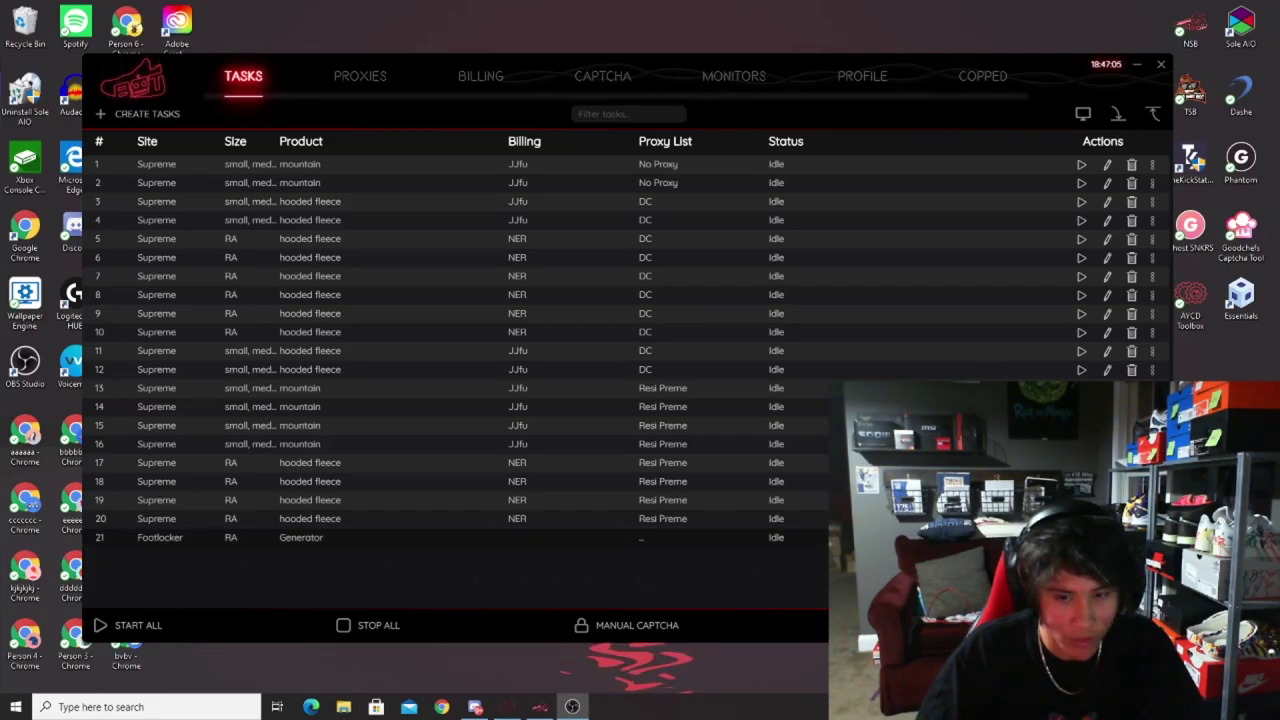
left_click(1081, 537)
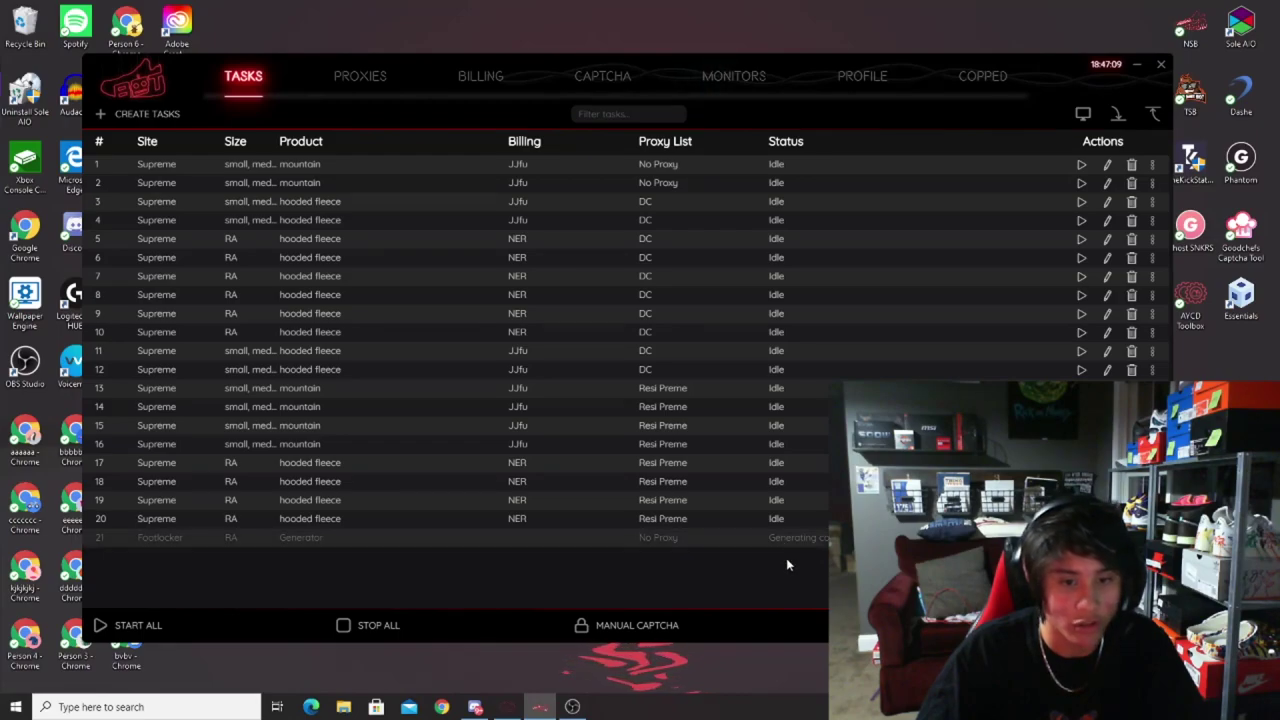
Step: Examine the cookie generator's proxy list and the generated cookie count and site, then close it
left_click(362, 84)
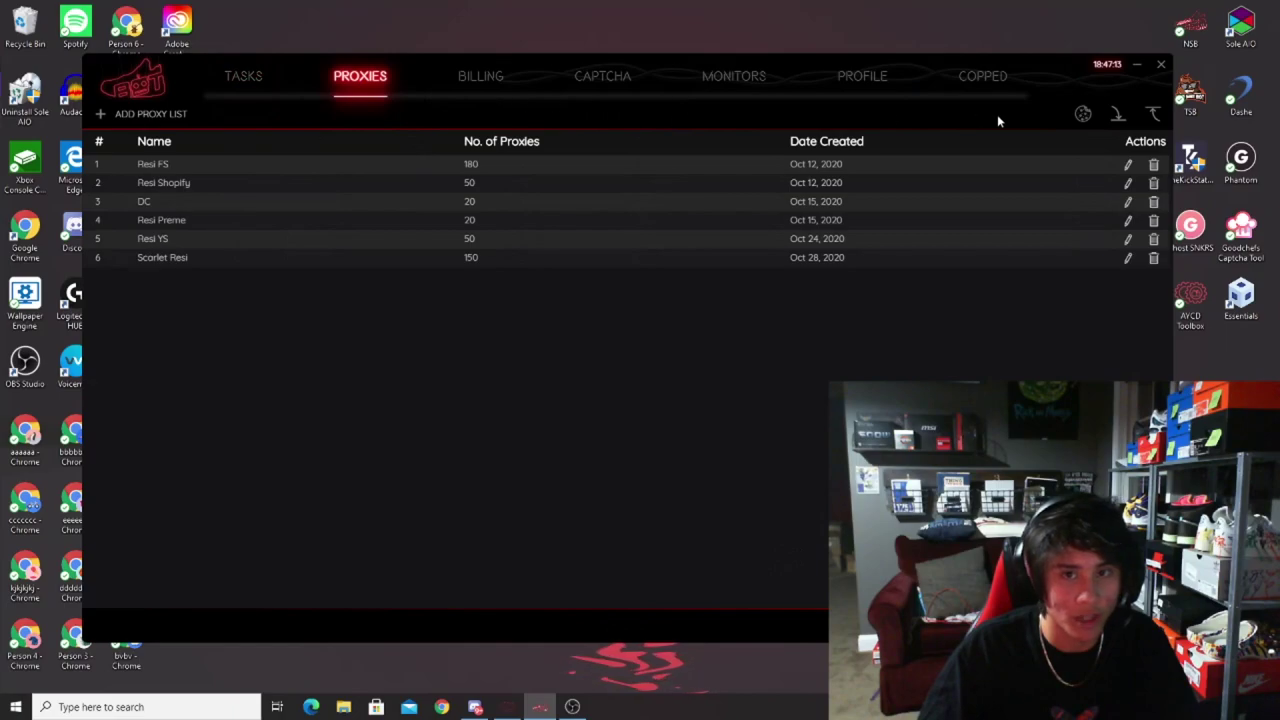
left_click(1083, 115)
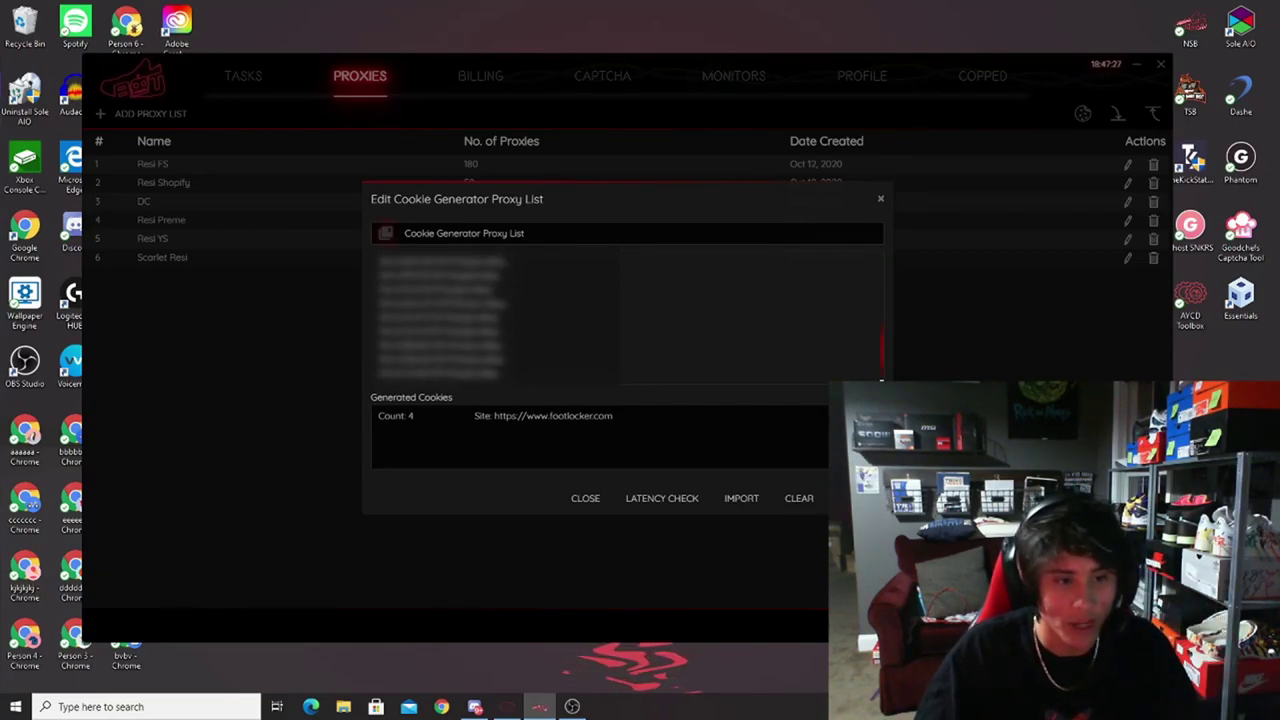
left_click_drag(379, 415, 580, 415)
left_click(480, 415)
left_click_drag(480, 415, 572, 415)
left_click(572, 415)
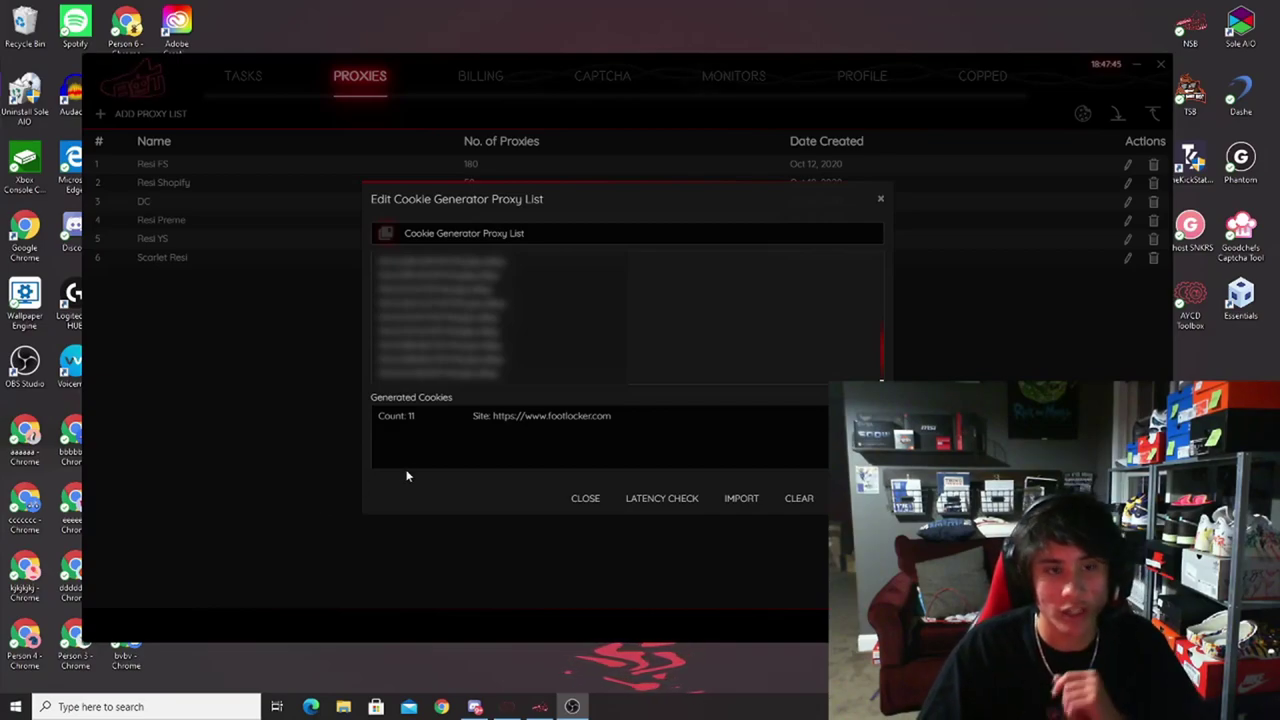
left_click(585, 498)
Step: Check the running Footlocker generator task, then recheck the generated cookies in the cookie generator proxy list
left_click(243, 80)
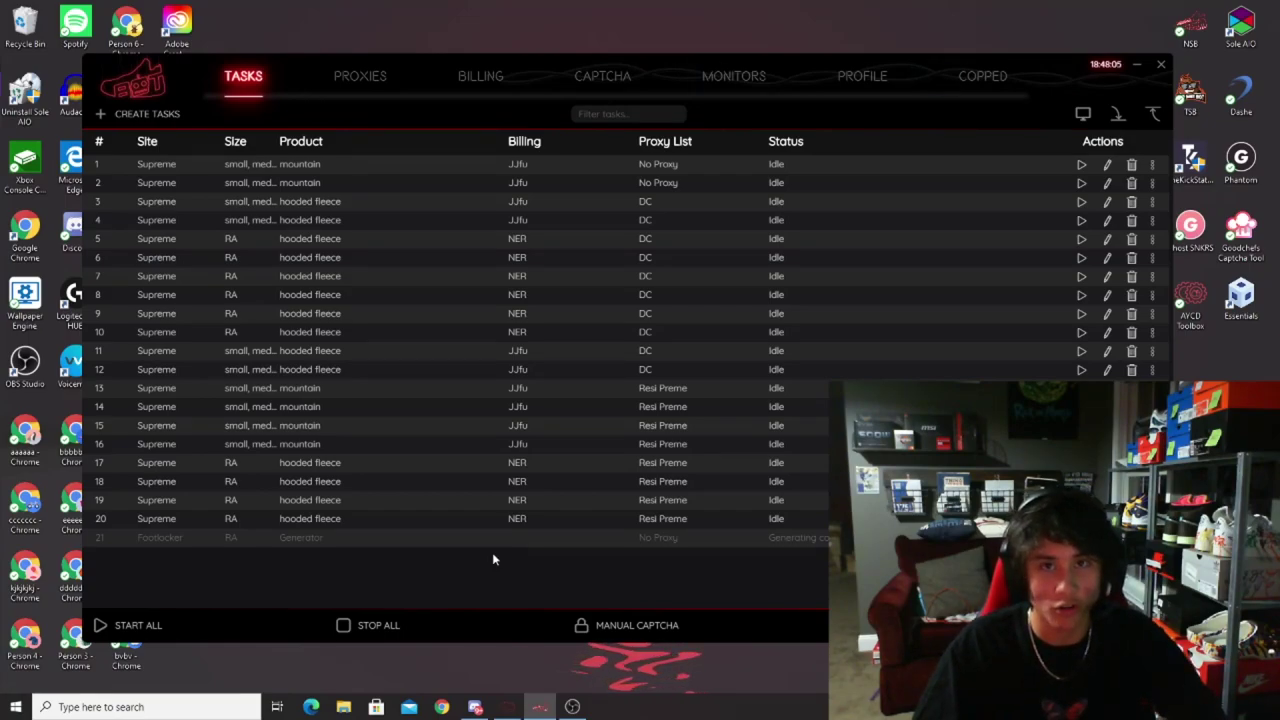
left_click(356, 75)
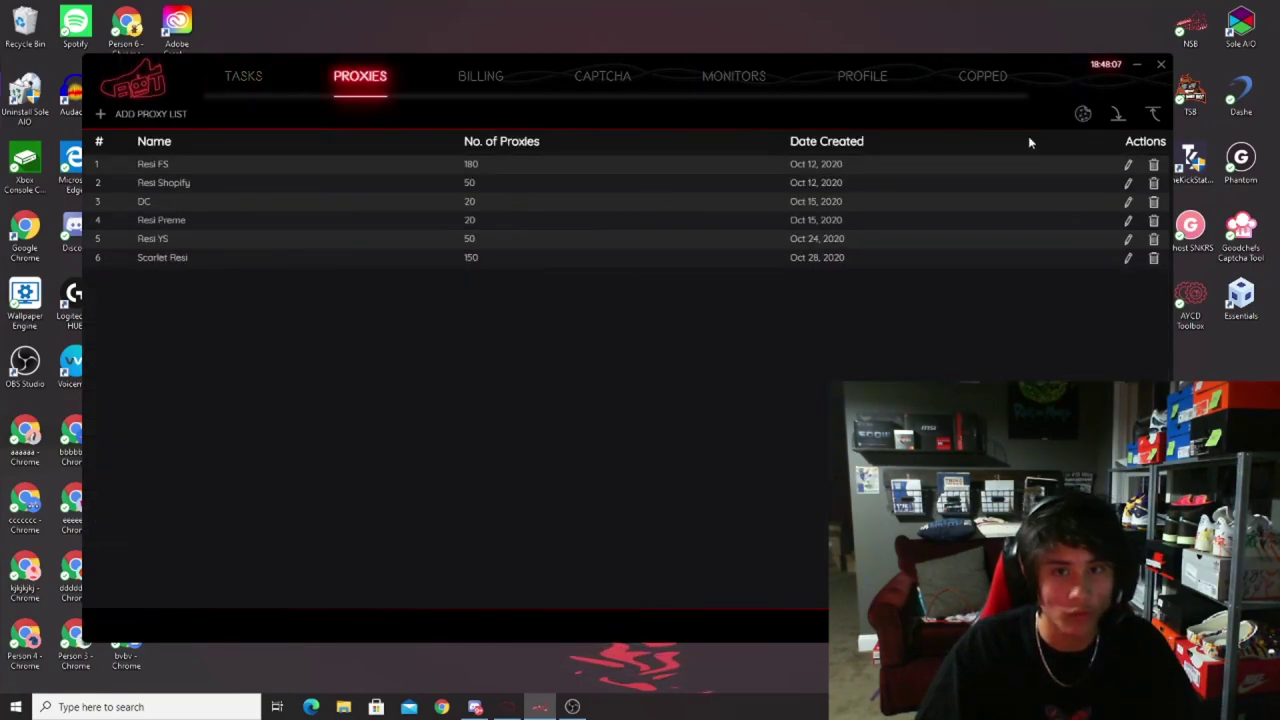
left_click(1083, 113)
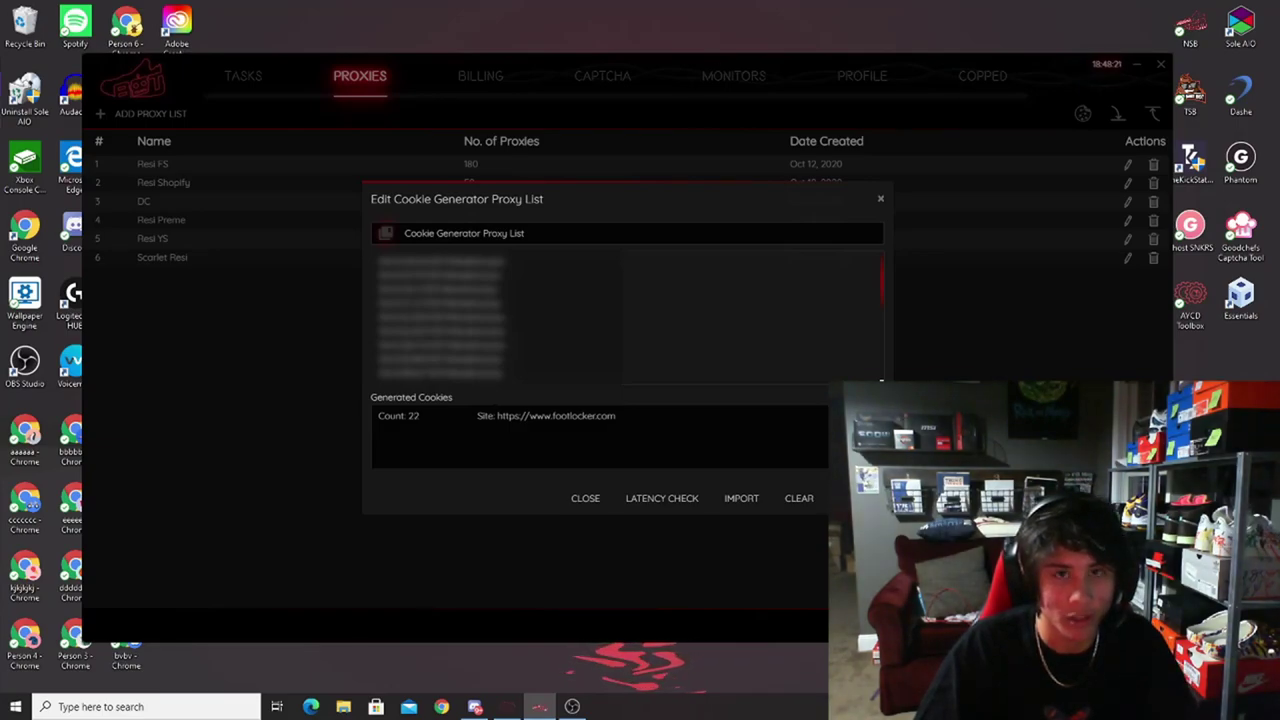
left_click(584, 497)
Step: Create an Eastbay task in Generator mode, close the task form and start the task
left_click(244, 80)
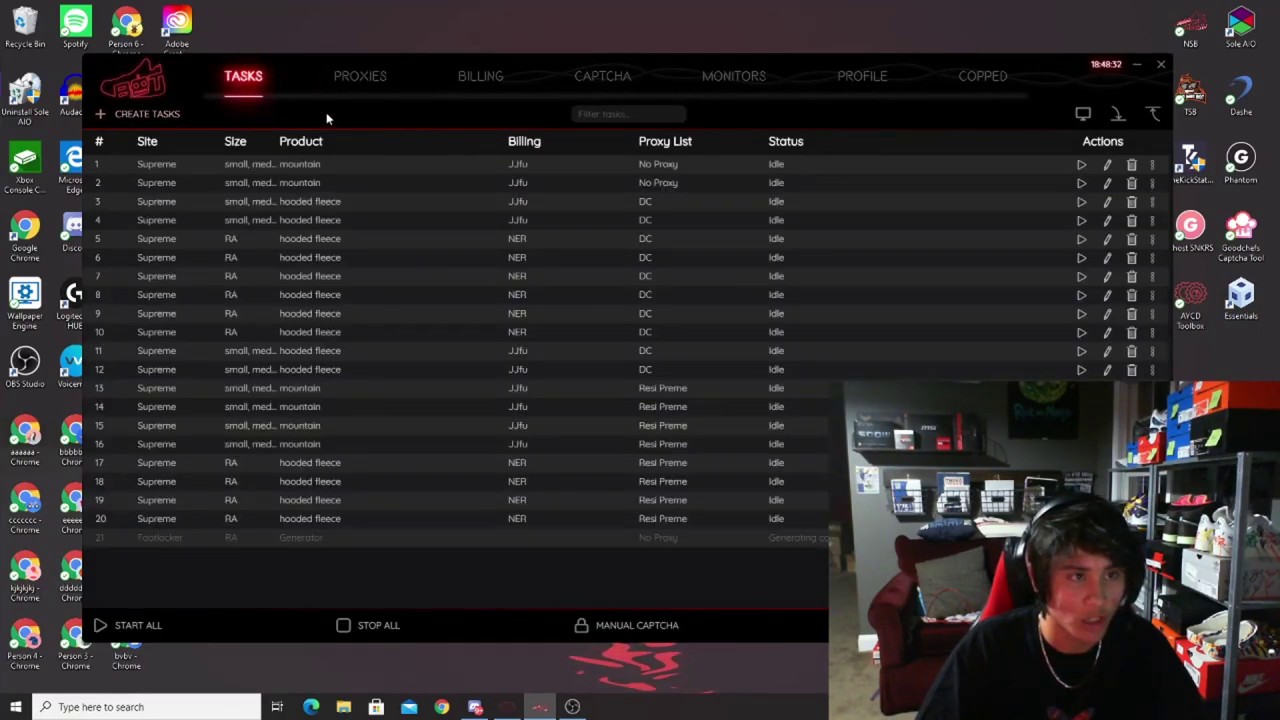
left_click(211, 114)
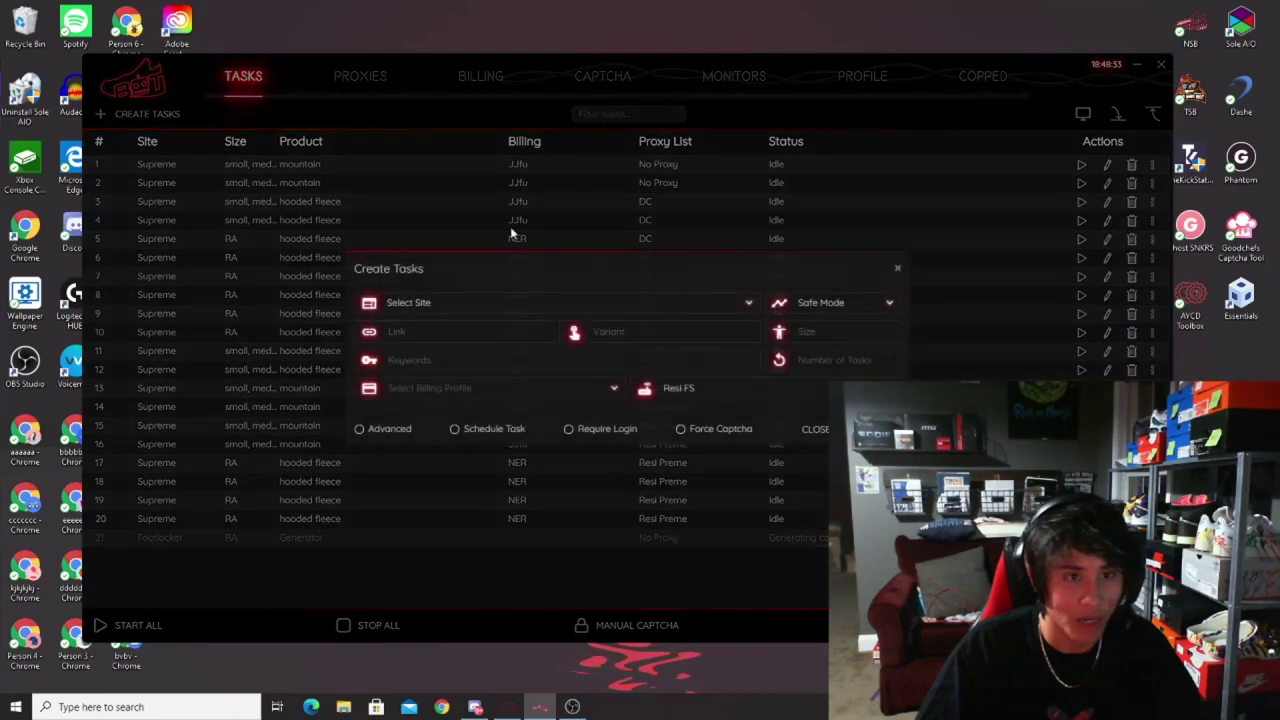
left_click(484, 302)
type("eastbay")
key("Return")
left_click(831, 301)
left_click(820, 357)
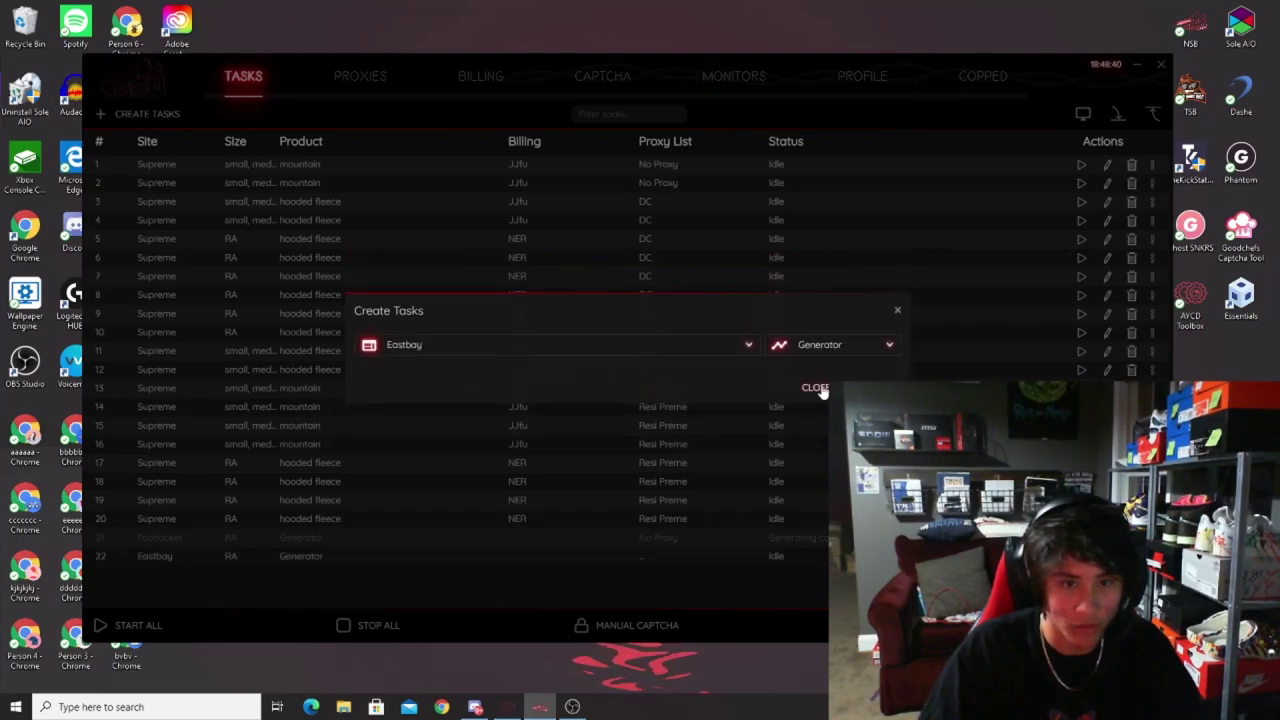
left_click(815, 388)
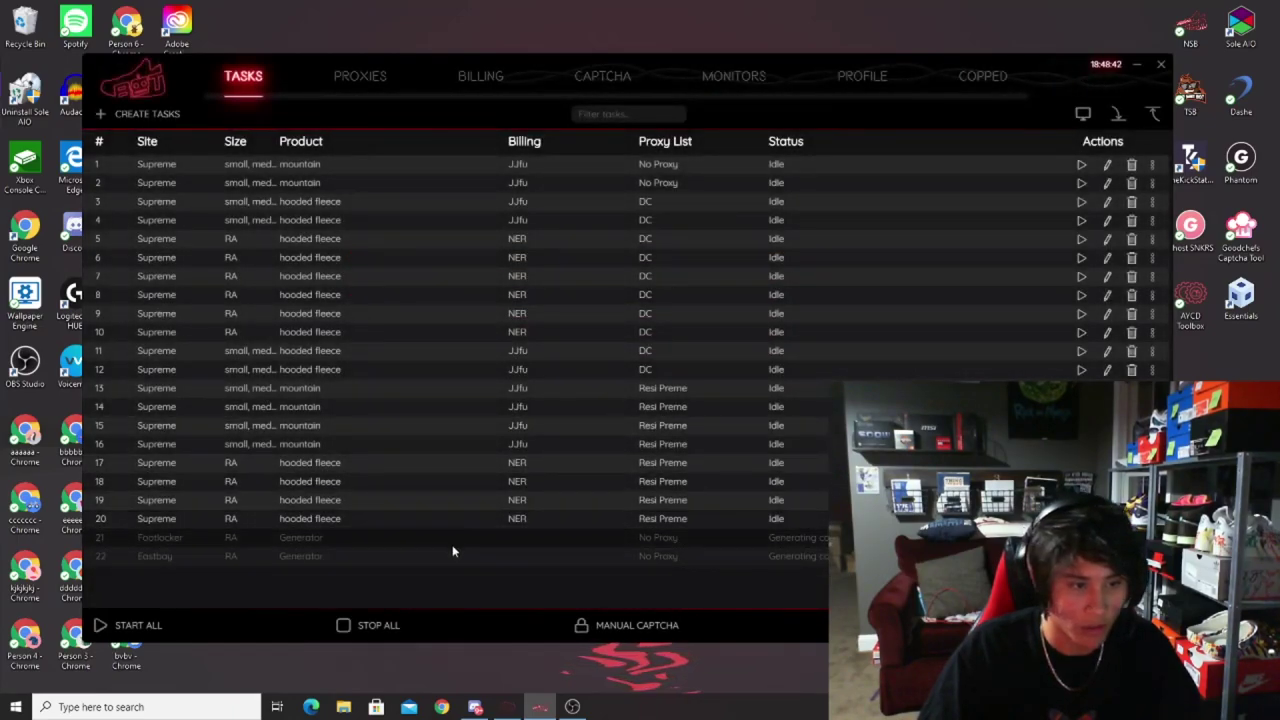
Step: View the generated cookies again with both generator tasks running
left_click(375, 78)
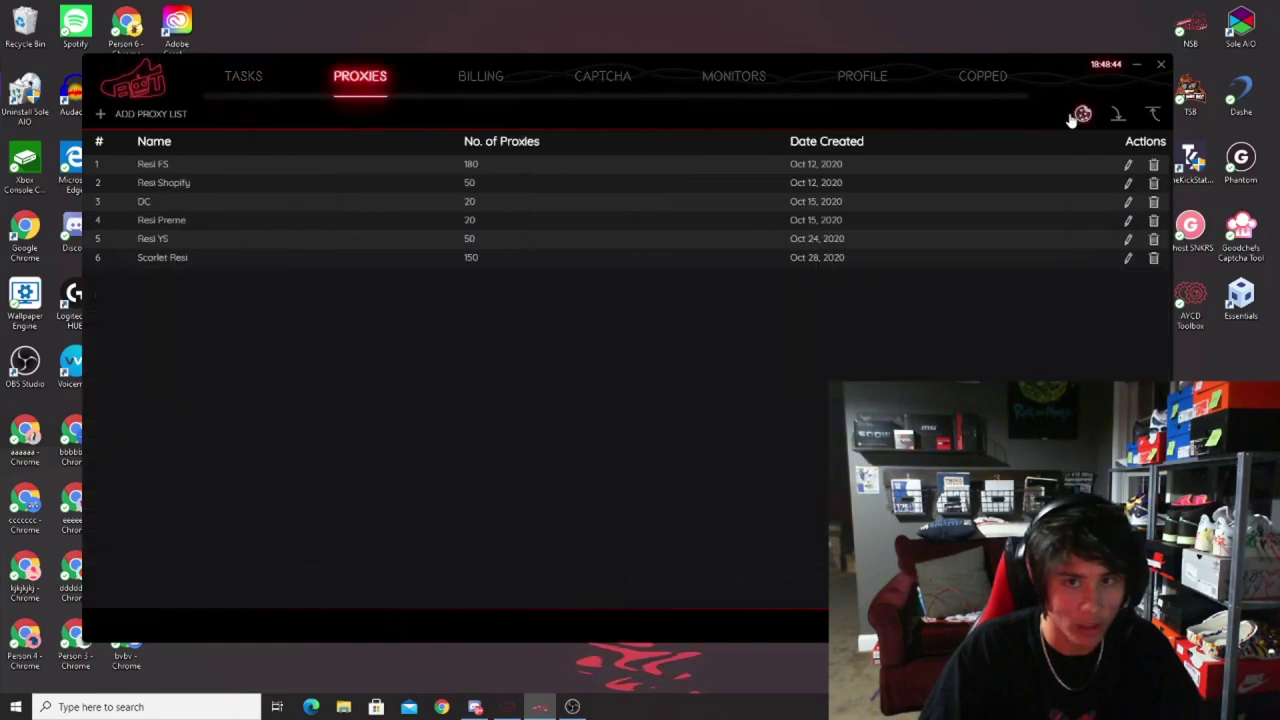
left_click(1083, 113)
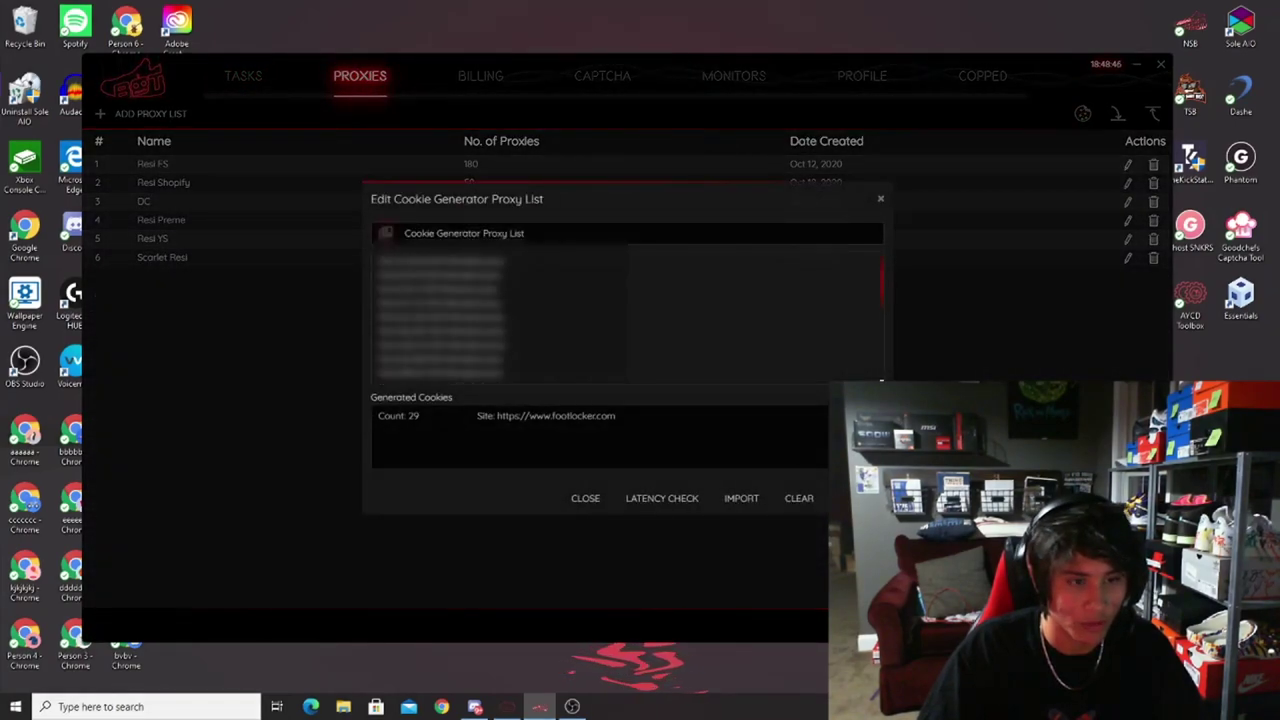
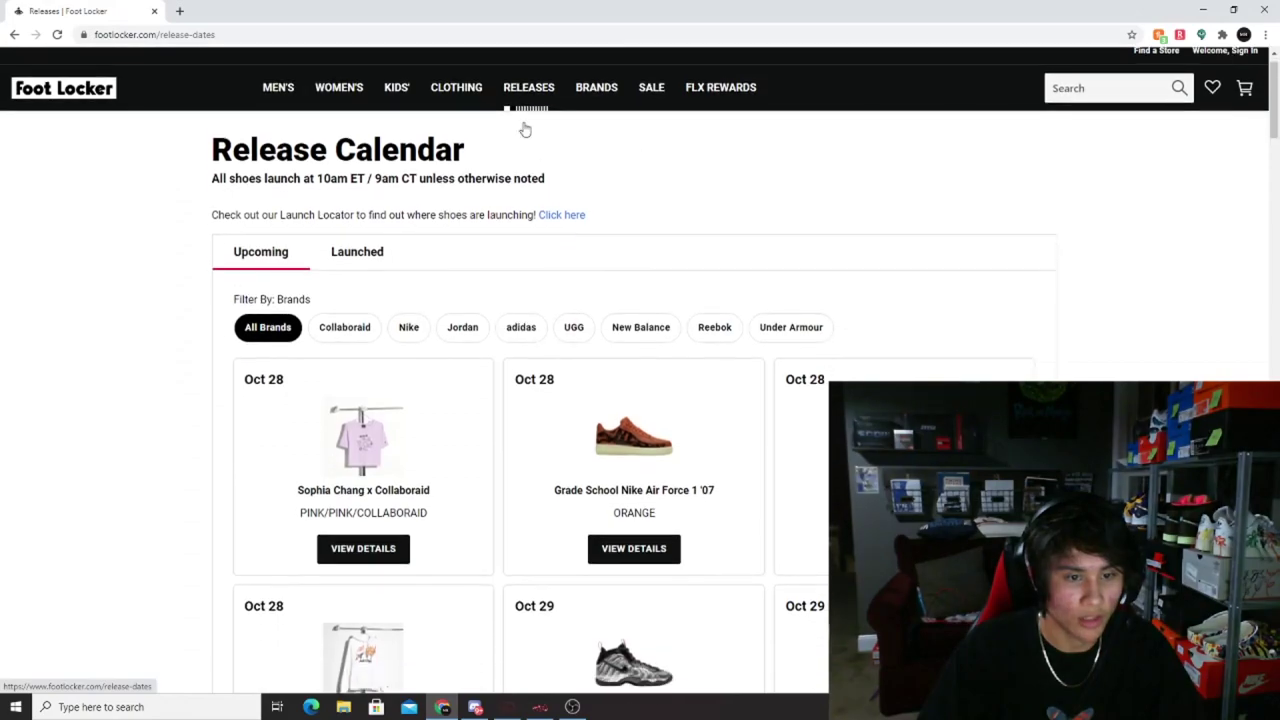
Step: Browse Foot Locker's release calendar and open the product page of the Nike Air Foamposite Pro releasing Oct 29
scroll(700, 300, "down", 3)
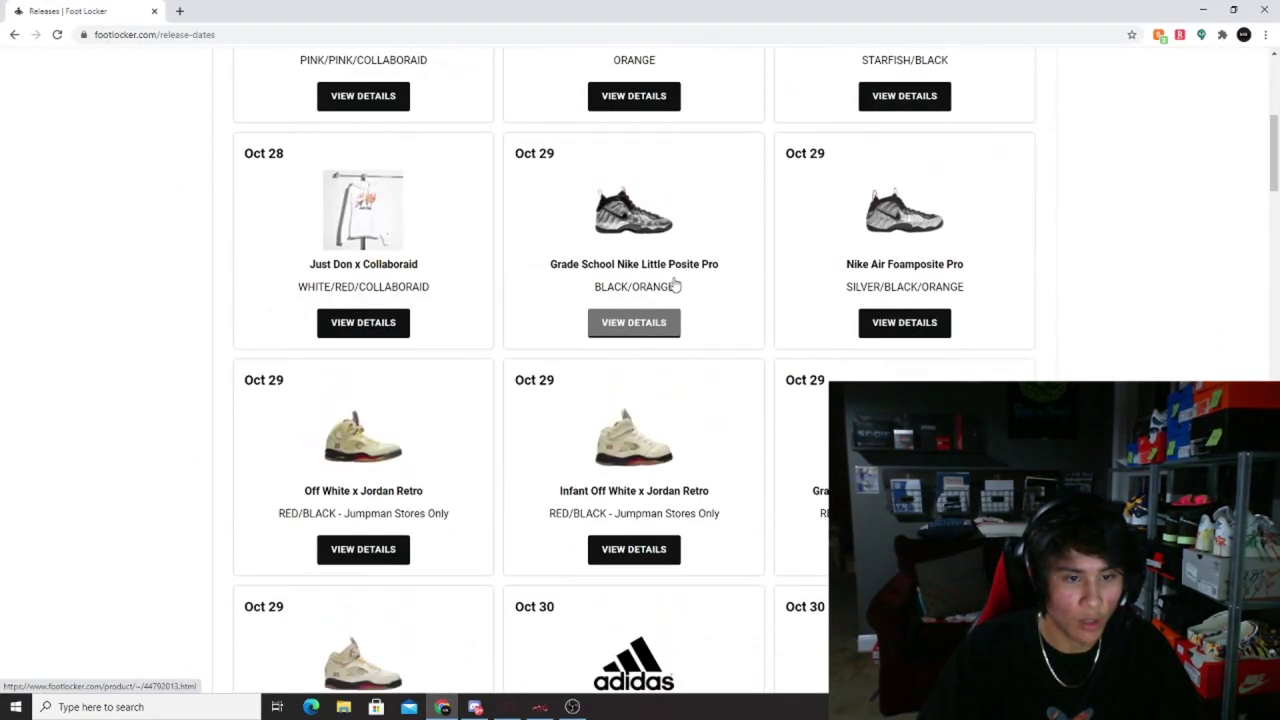
scroll(414, 274, "up", 3)
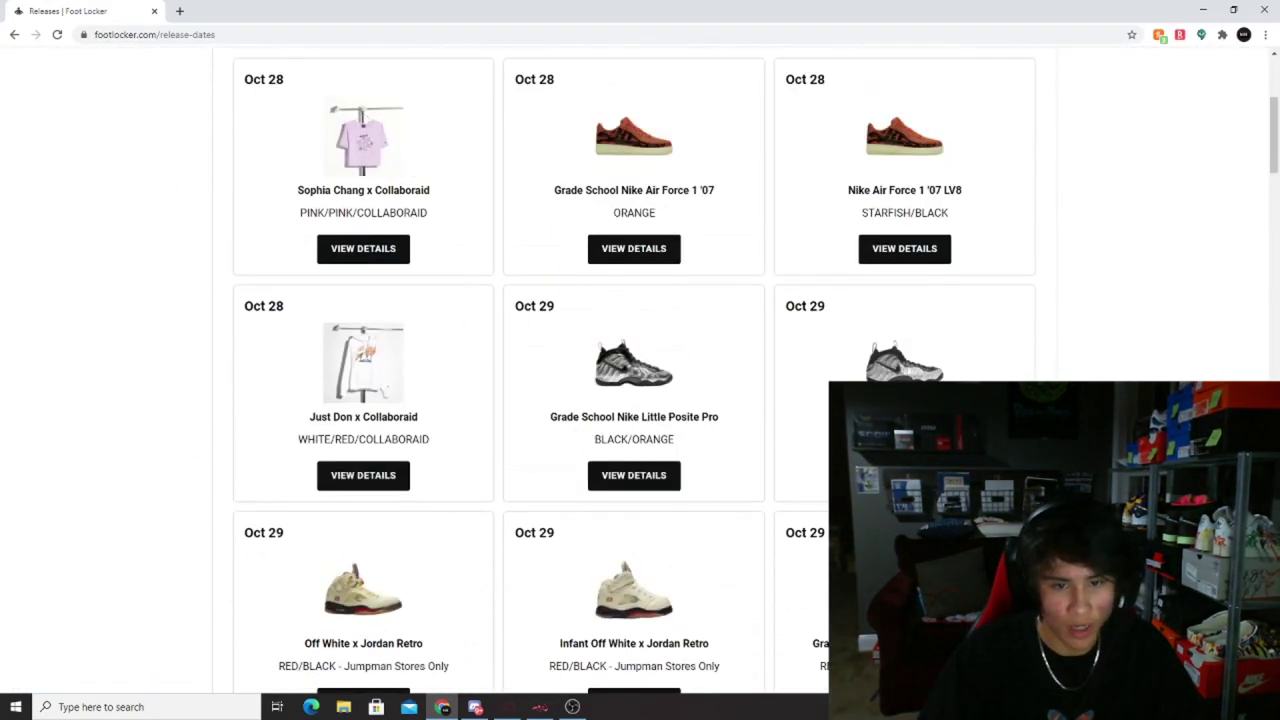
scroll(520, 229, "up", 3)
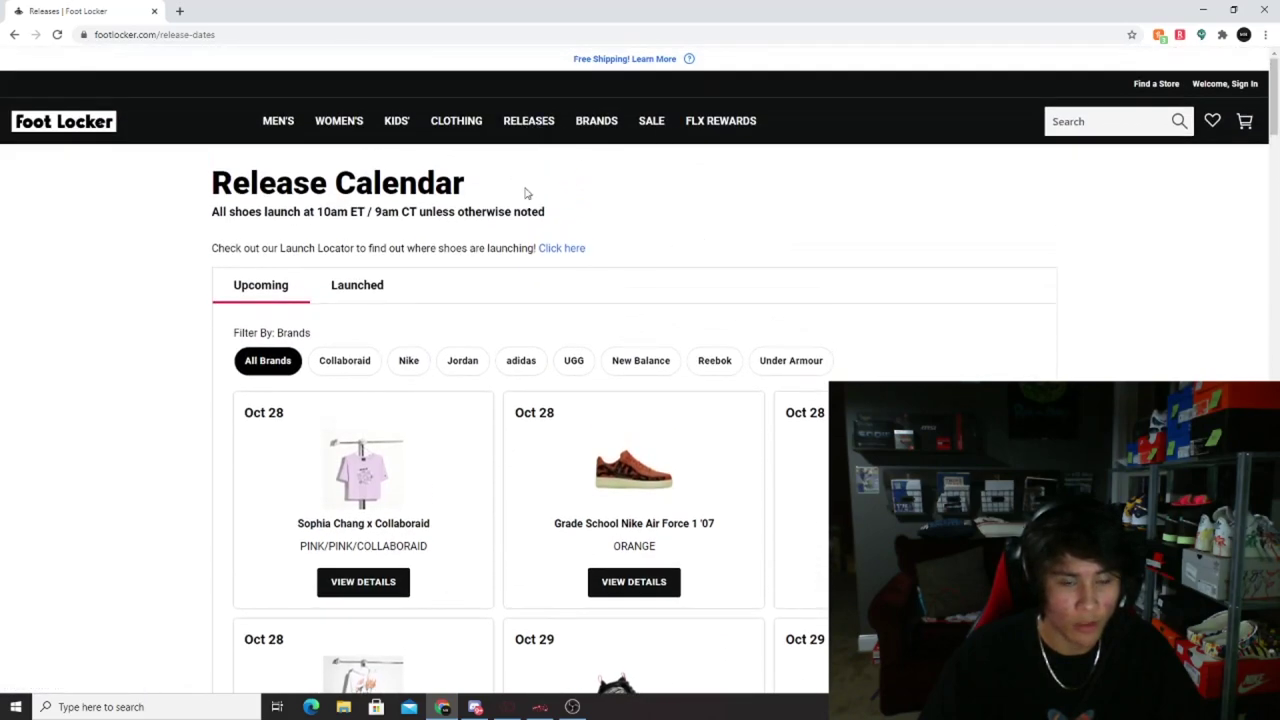
scroll(523, 194, "down", 3)
left_click(810, 408)
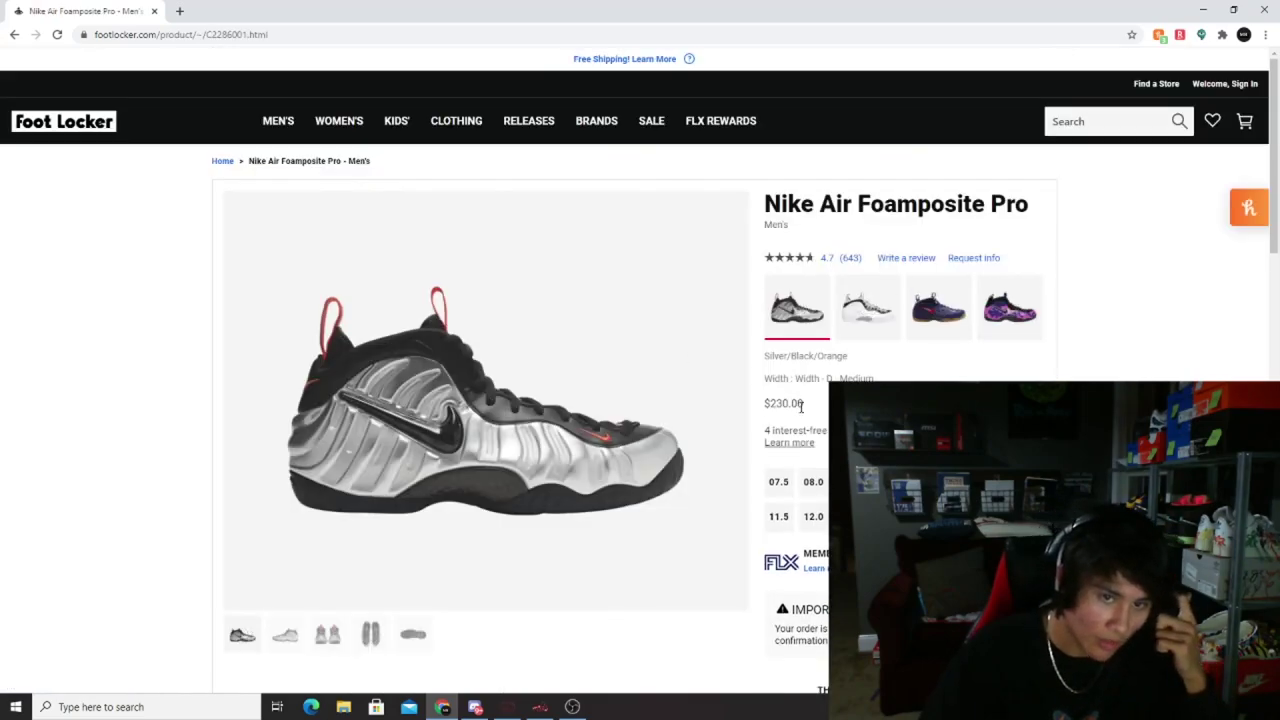
Step: Locate the Nike Air Foamposite Pro's product number in the page's details and highlight it
scroll(640, 404, "down", 3)
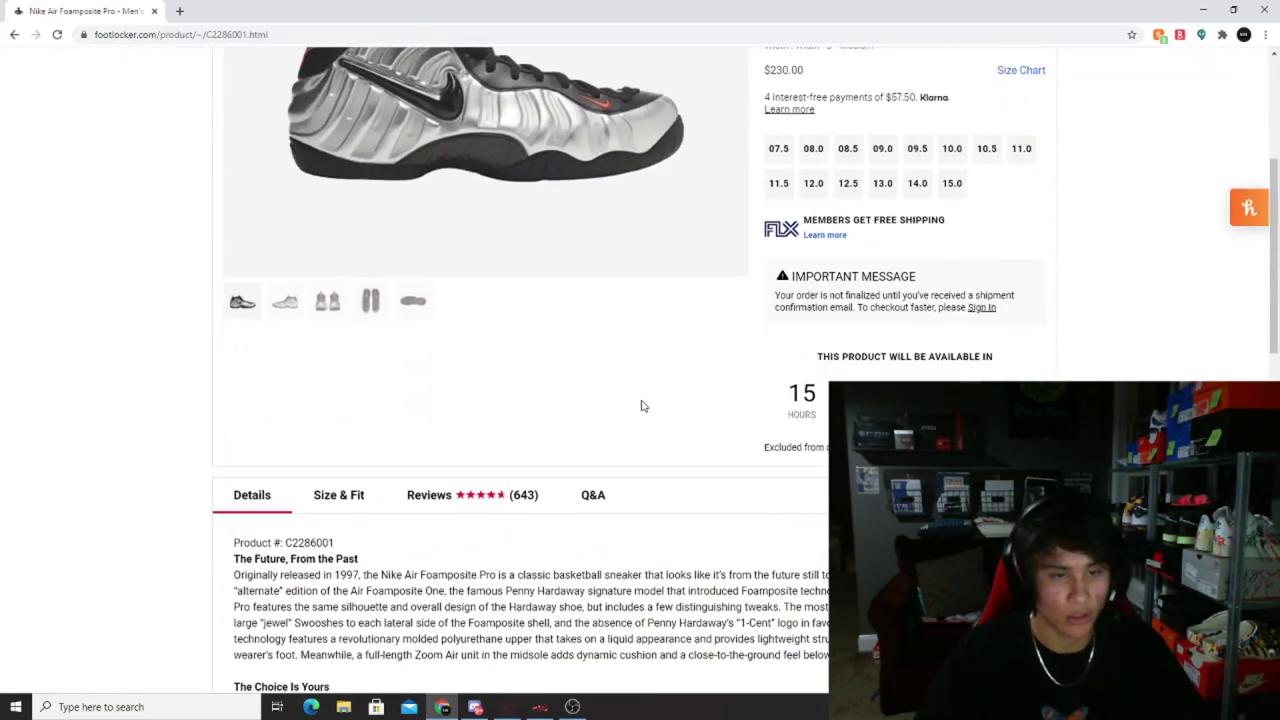
scroll(463, 430, "down", 1)
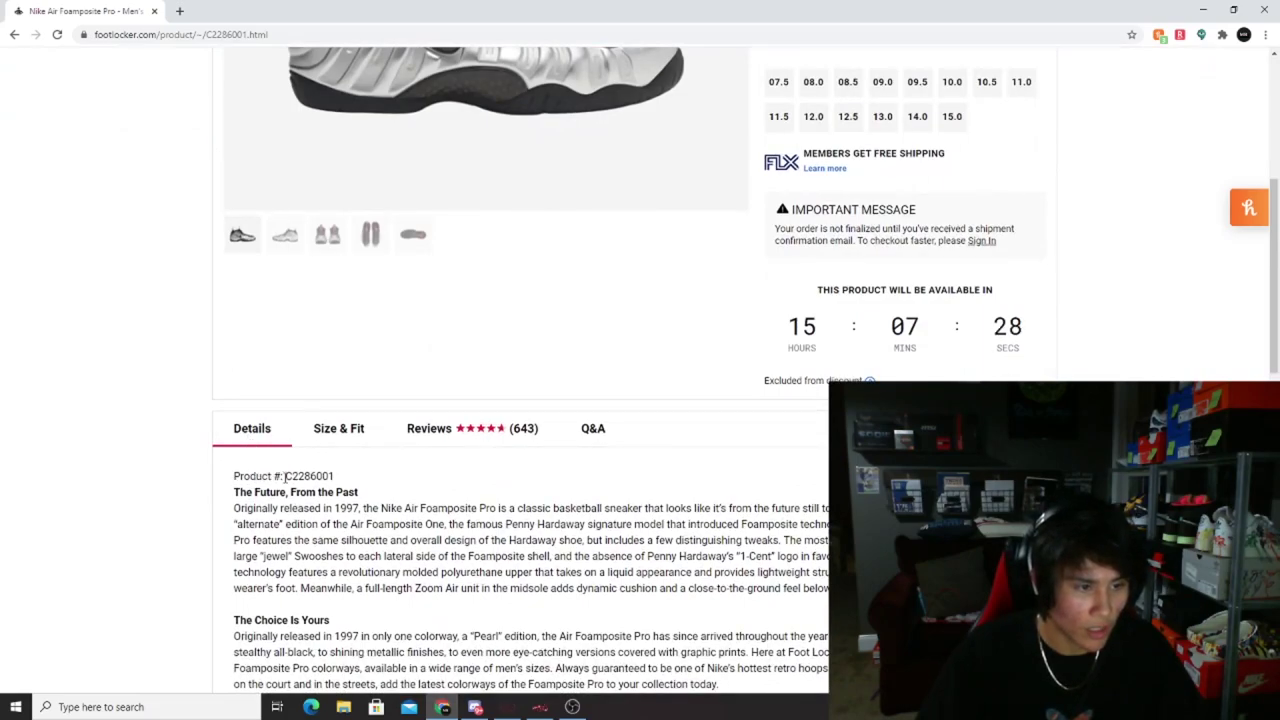
left_click_drag(284, 476, 338, 478)
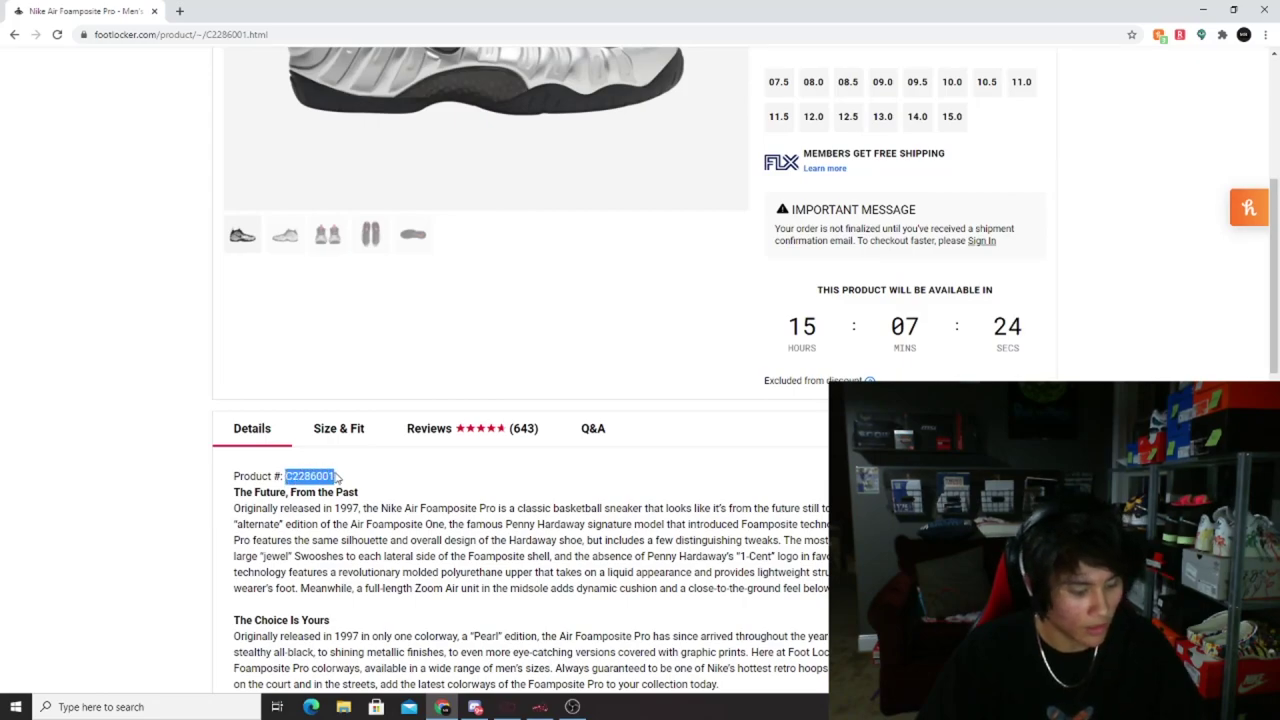
left_click(337, 363)
Step: Copy the SKU C2286001 from the product page's address and paste it as the new Footlocker task's SKU in the bot
scroll(330, 250, "up", 4)
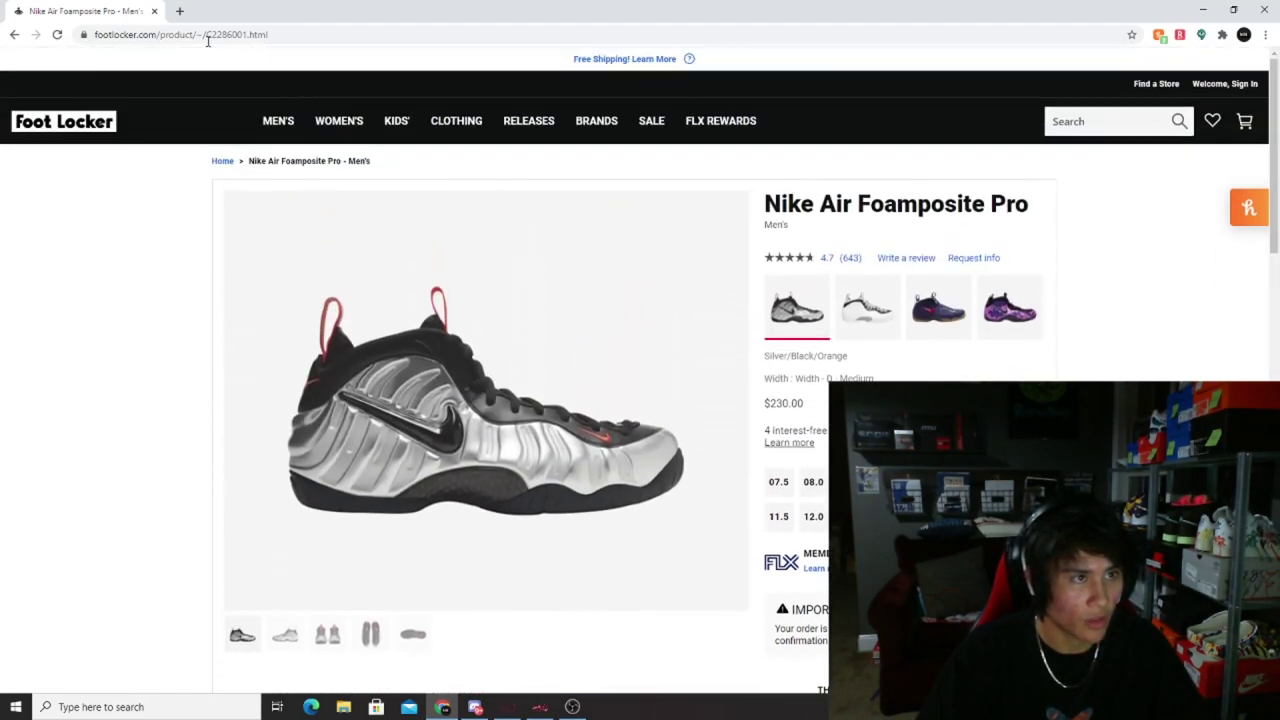
left_click_drag(206, 34, 248, 34)
key("ctrl+c")
left_click(282, 36)
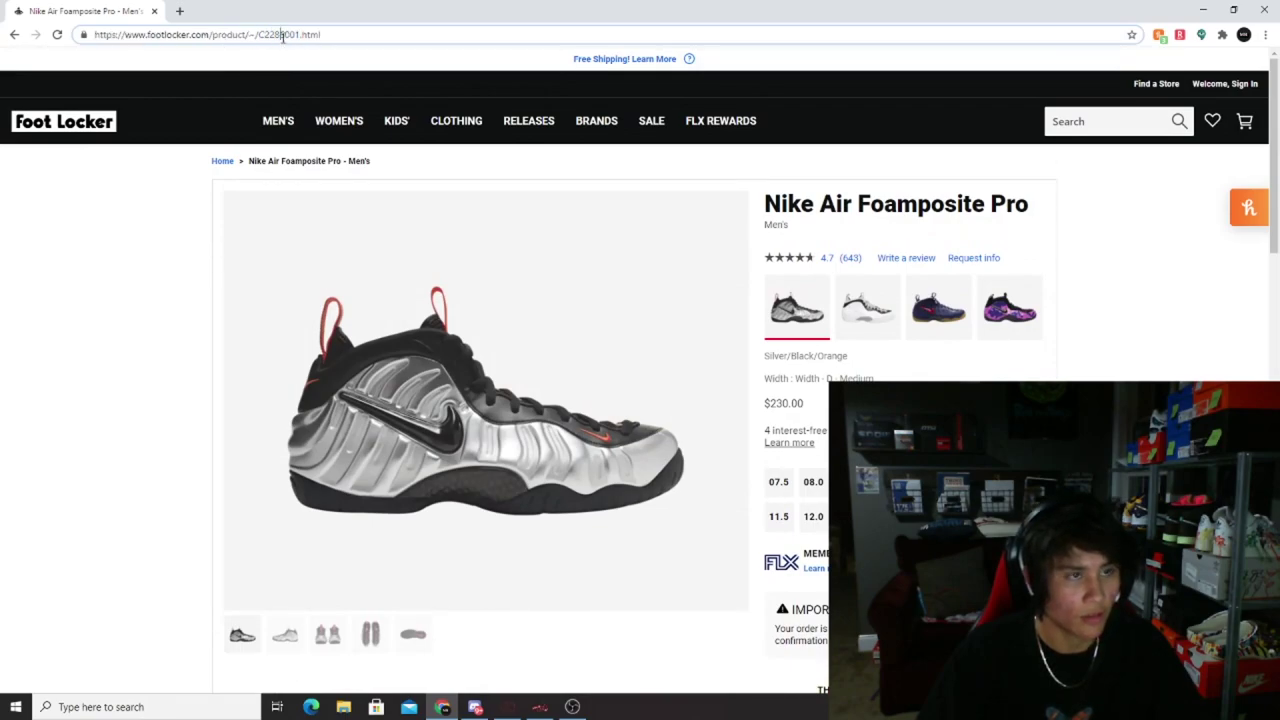
left_click(540, 707)
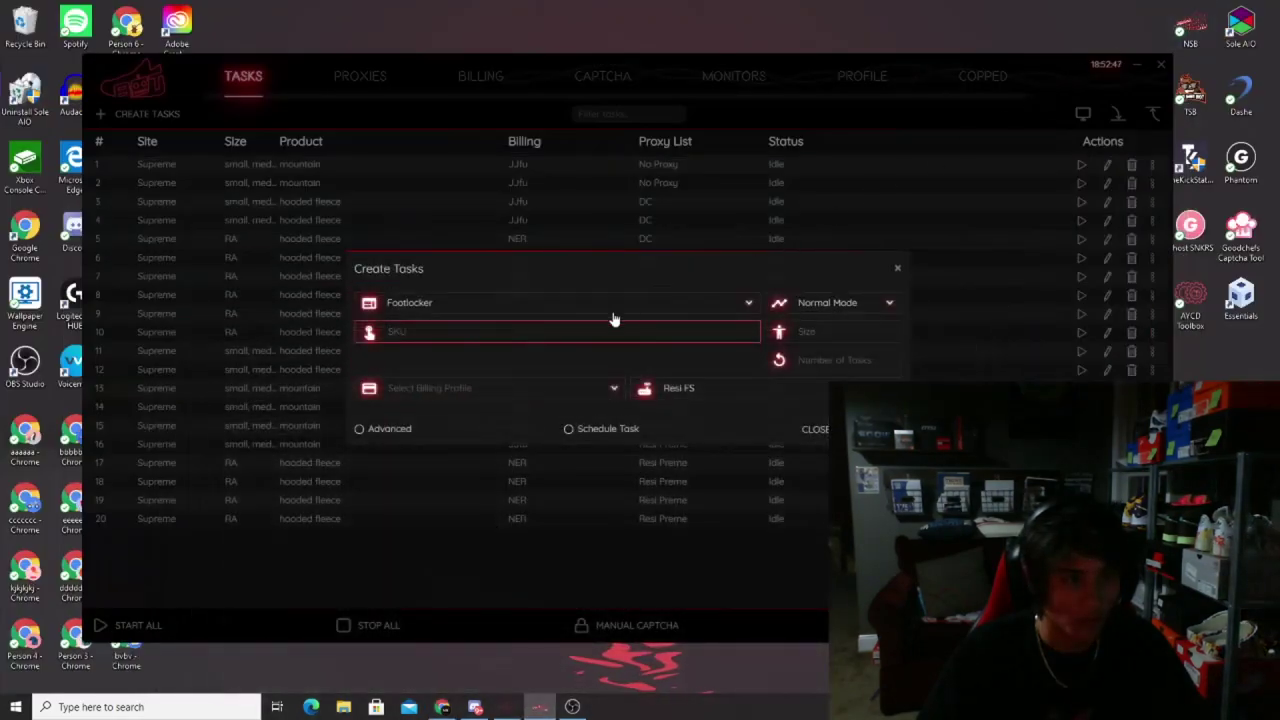
key("ctrl+v")
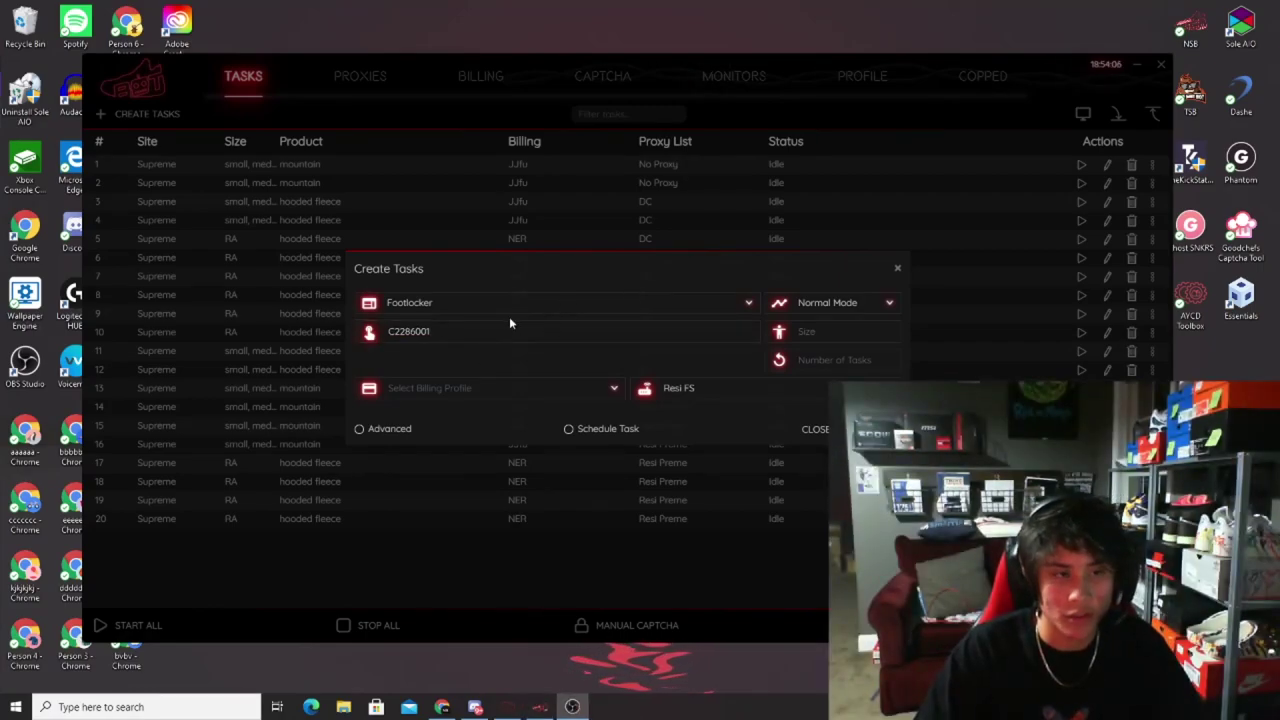
Step: Keep the Footlocker task in Normal Mode and try RA and LA as size entries, clearing each
left_click(855, 302)
left_click(840, 321)
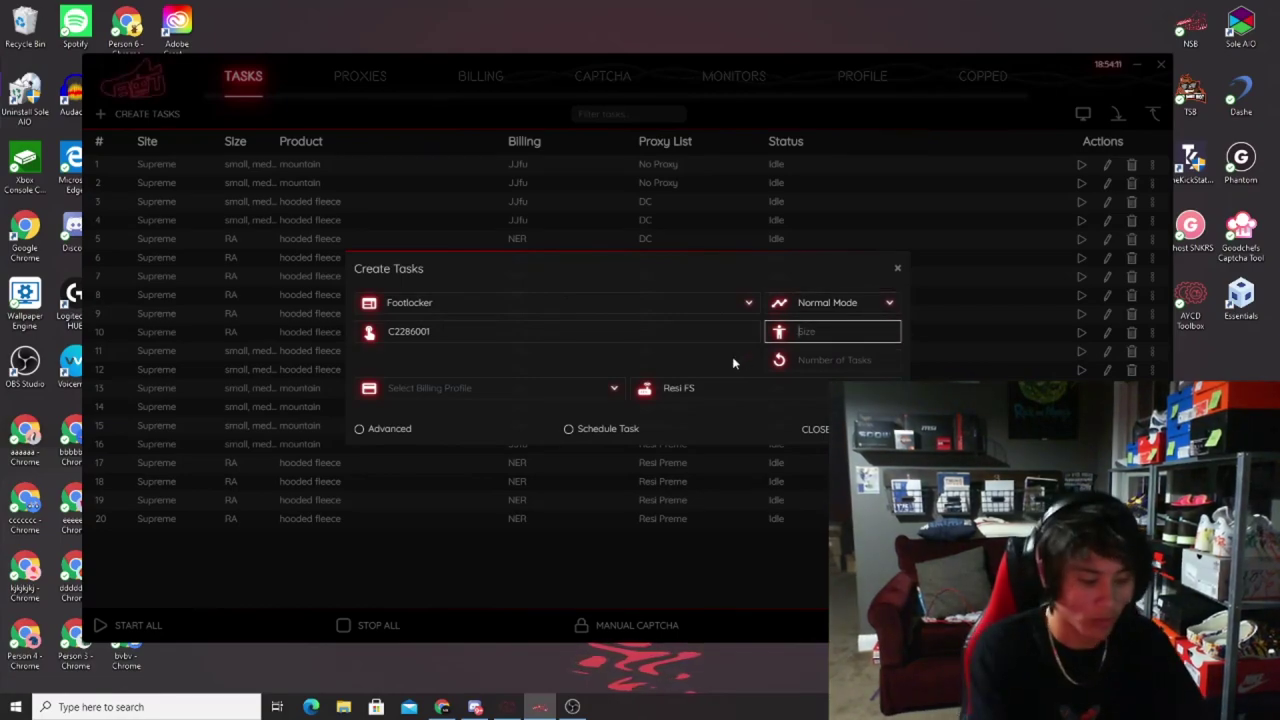
type("R")
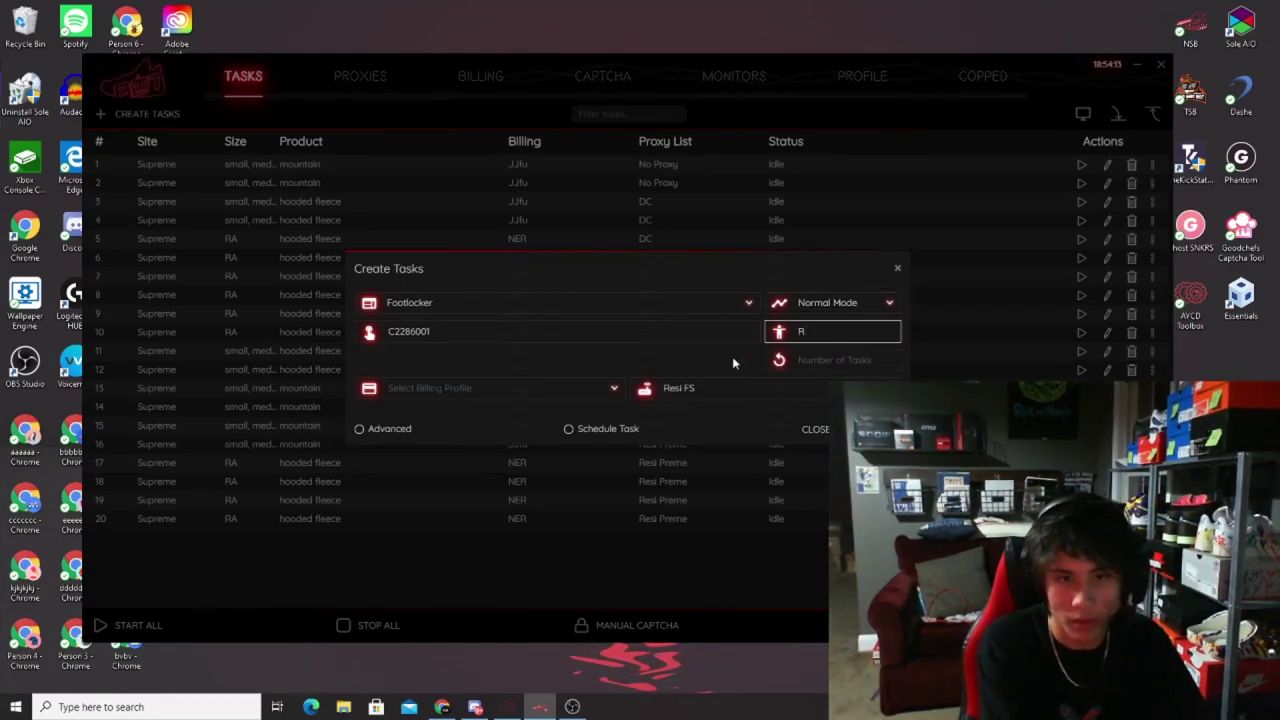
type("A")
key("BackSpace")
key("BackSpace")
type("LA")
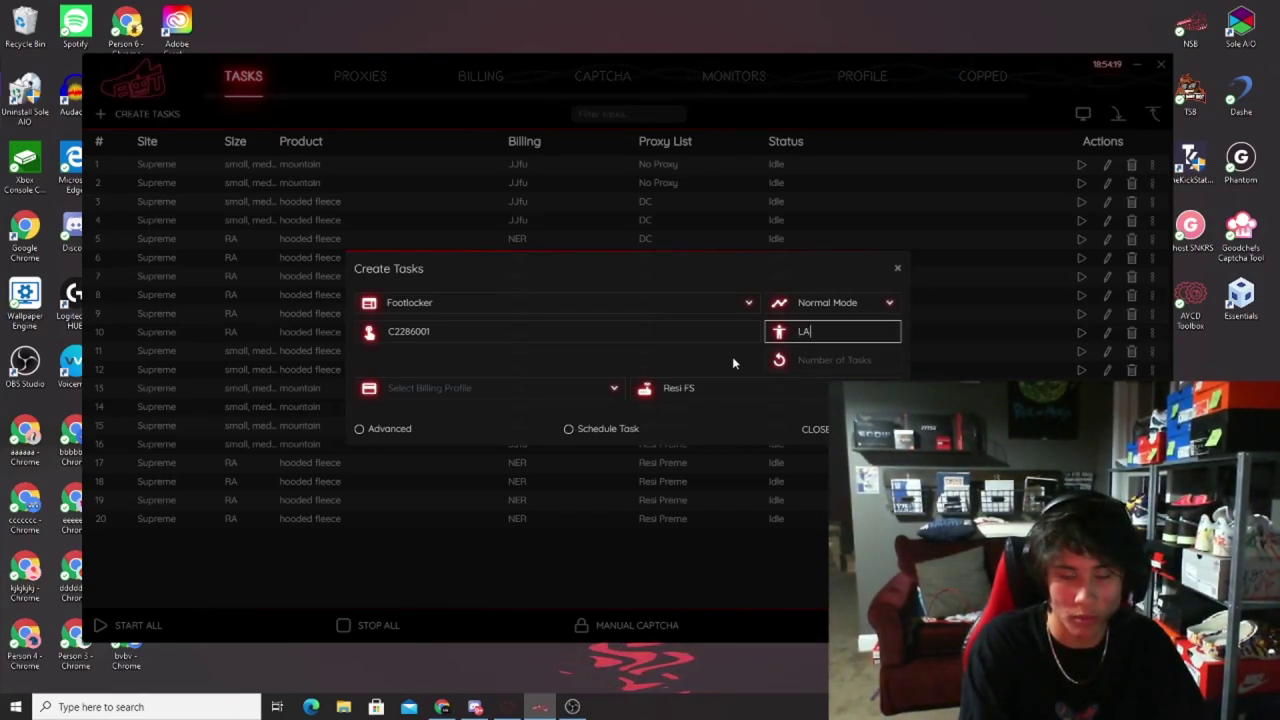
key("BackSpace")
key("BackSpace")
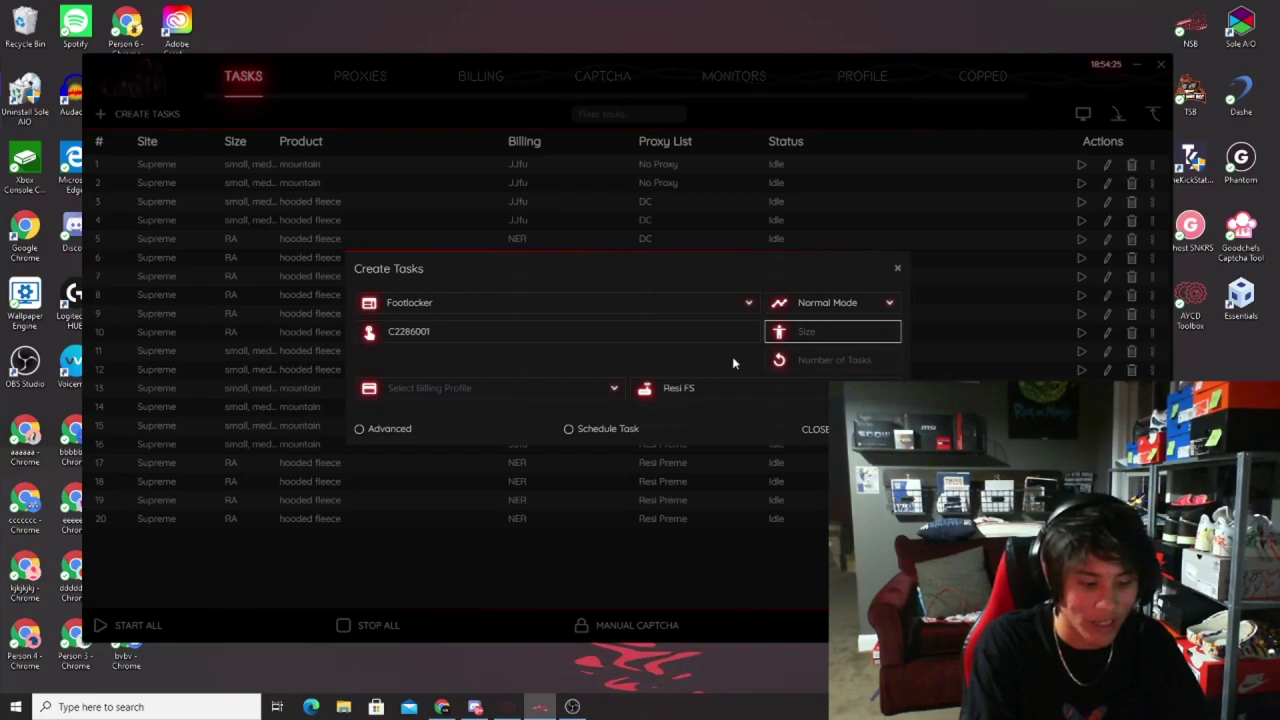
Step: Try entering the comma-separated sizes 9,9.5,10,10.5 and 9,10,12 for the Footlocker task
type("9")
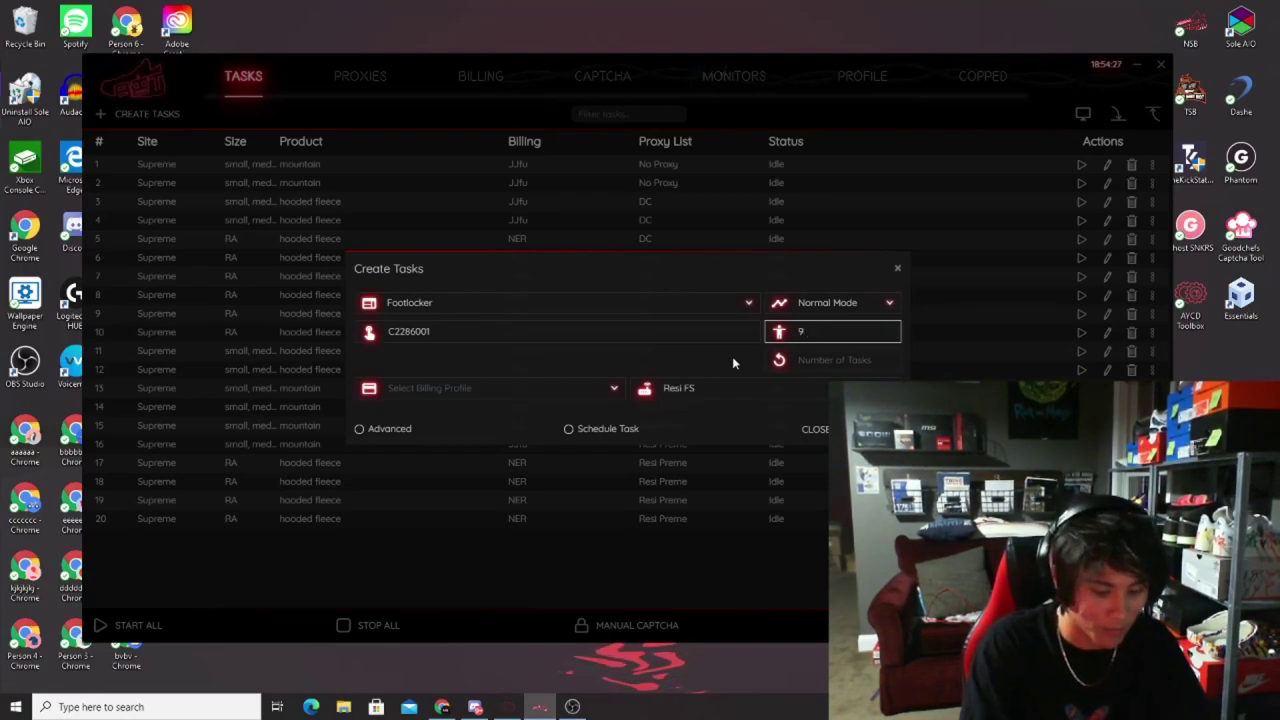
type(",9,5")
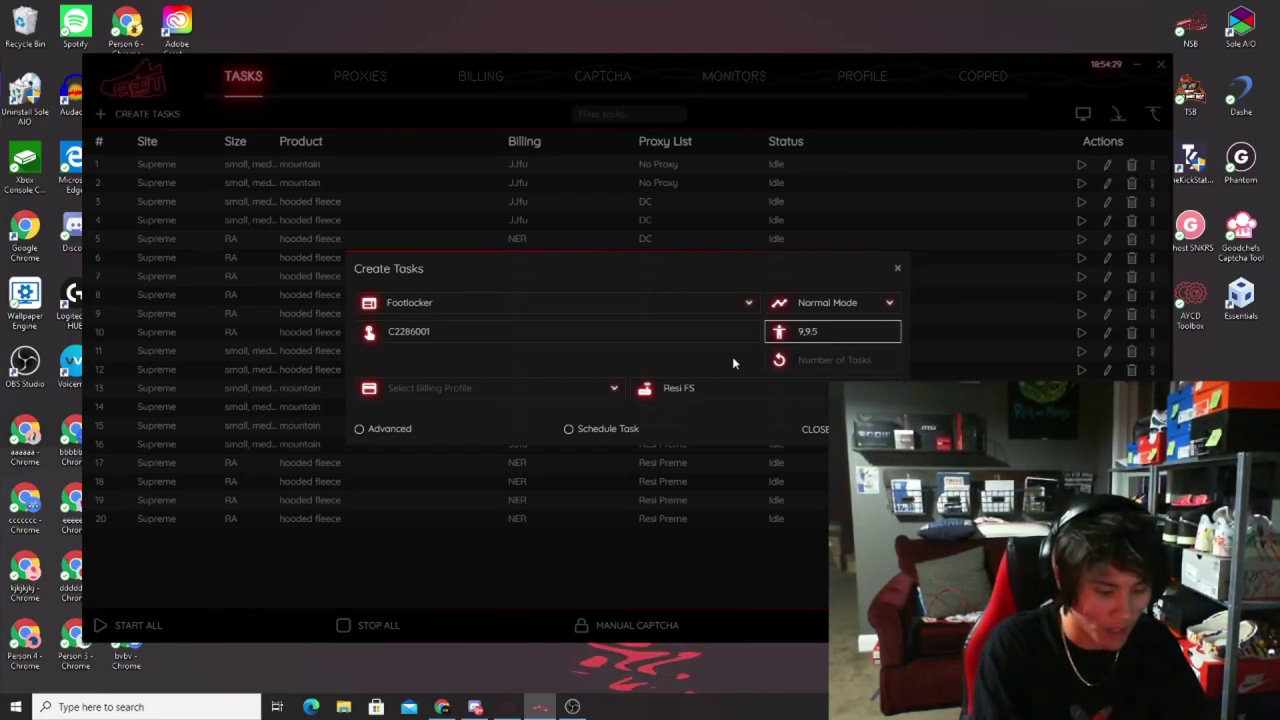
type(",10,10.5")
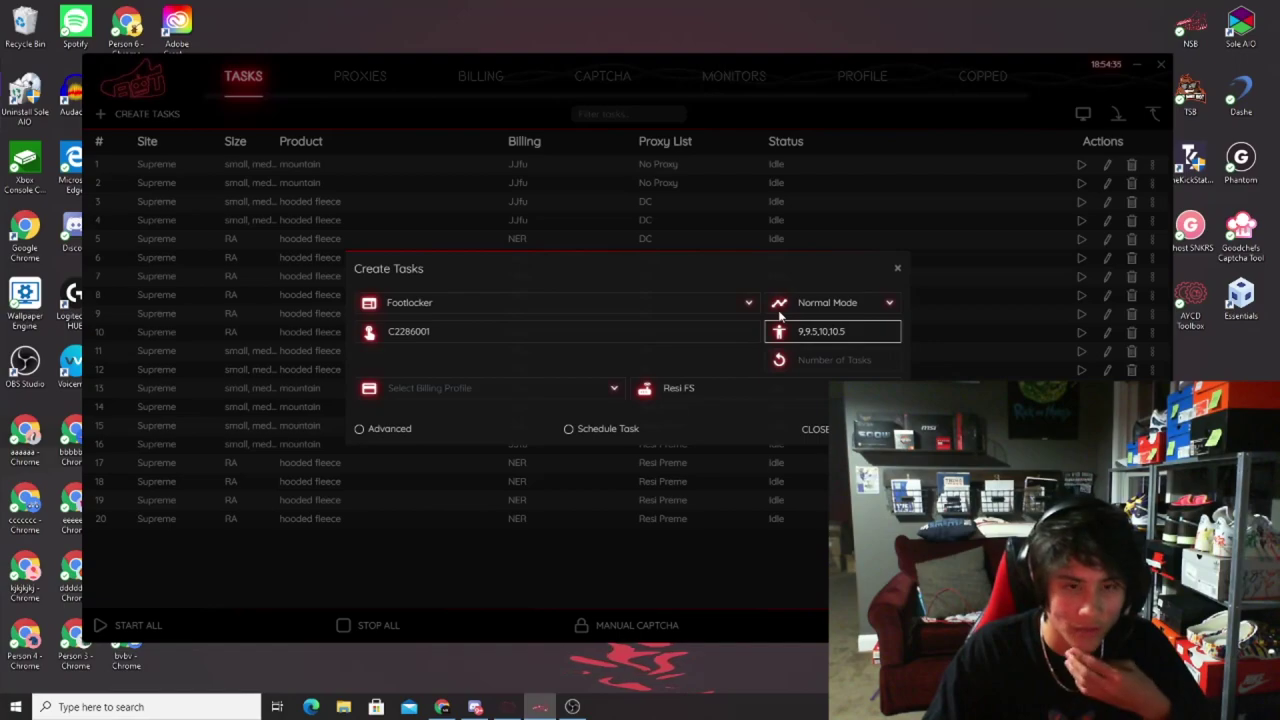
key("ctrl+a")
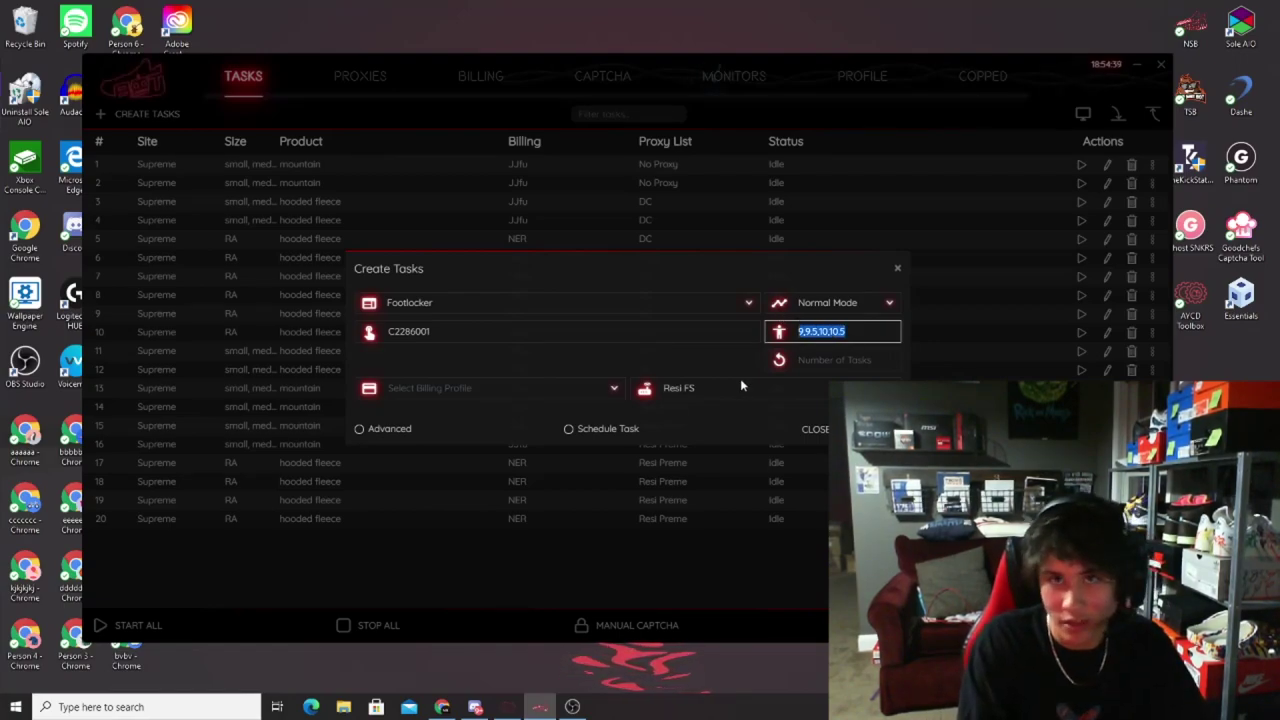
type("9,10,12")
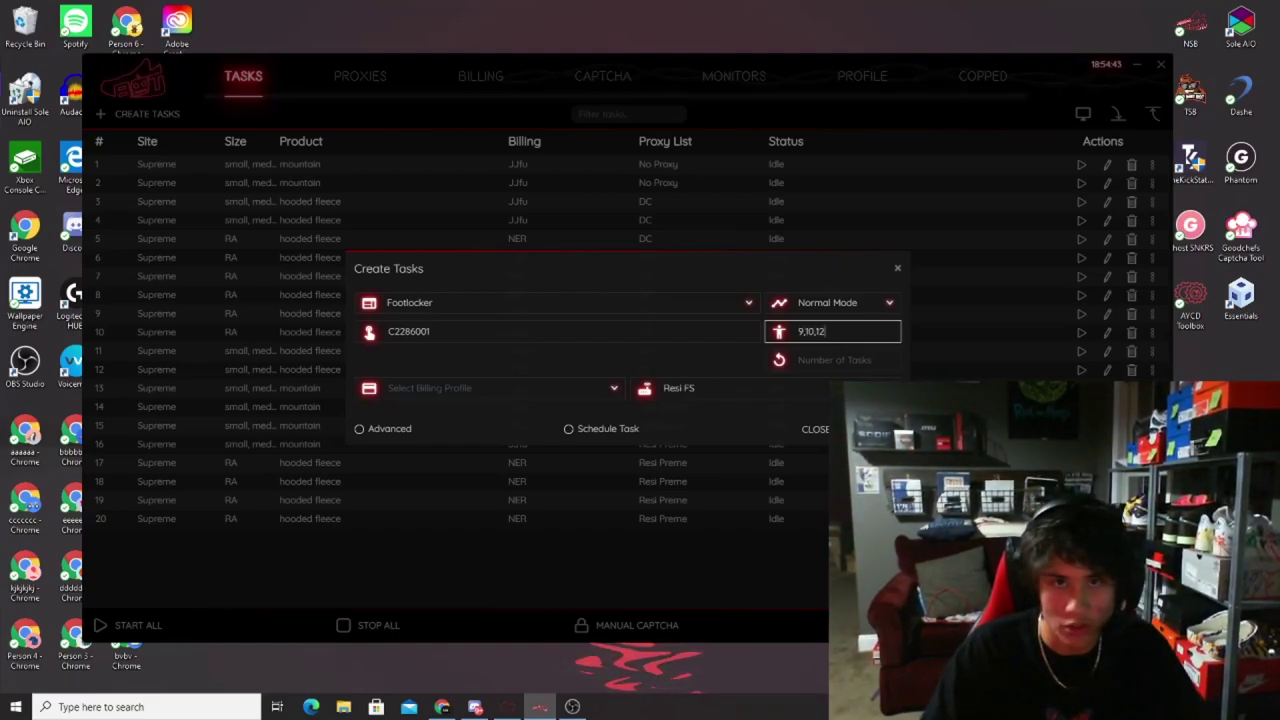
Step: Clear the listed sizes and set the Footlocker task's size to RA
key("ctrl+a")
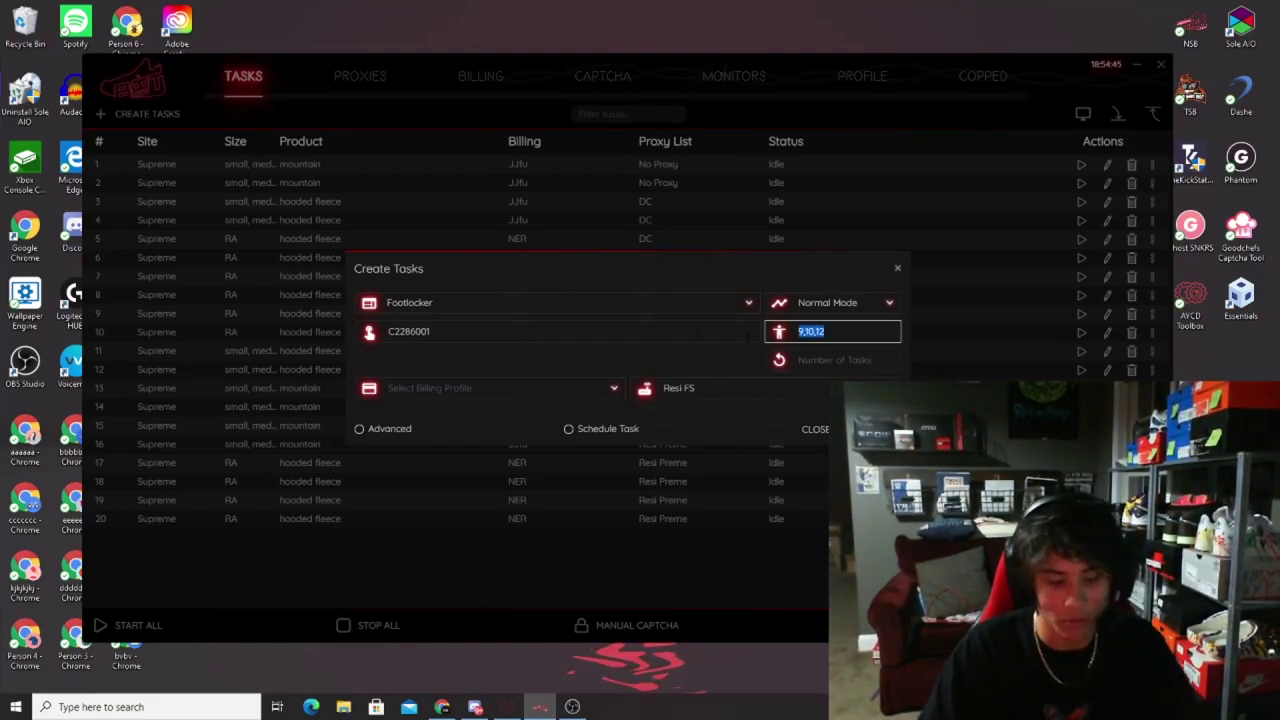
key("BackSpace")
key("Tab")
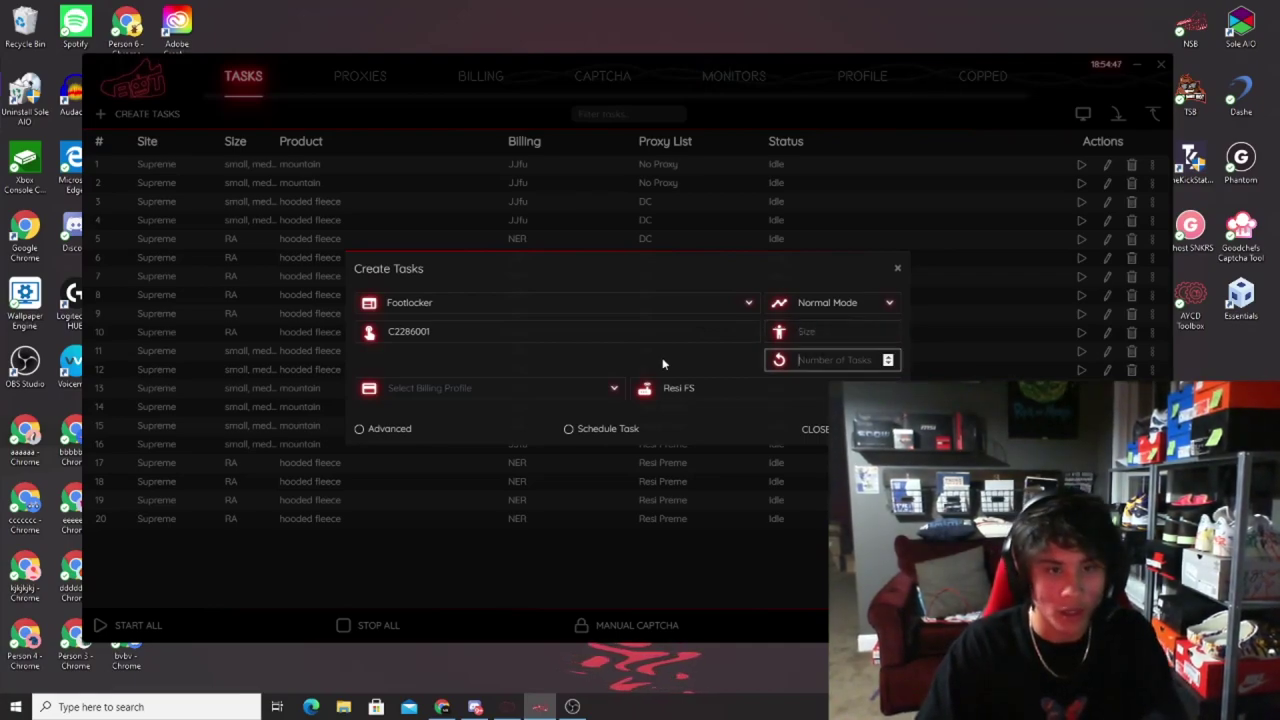
key("shift+Tab")
key("Tab")
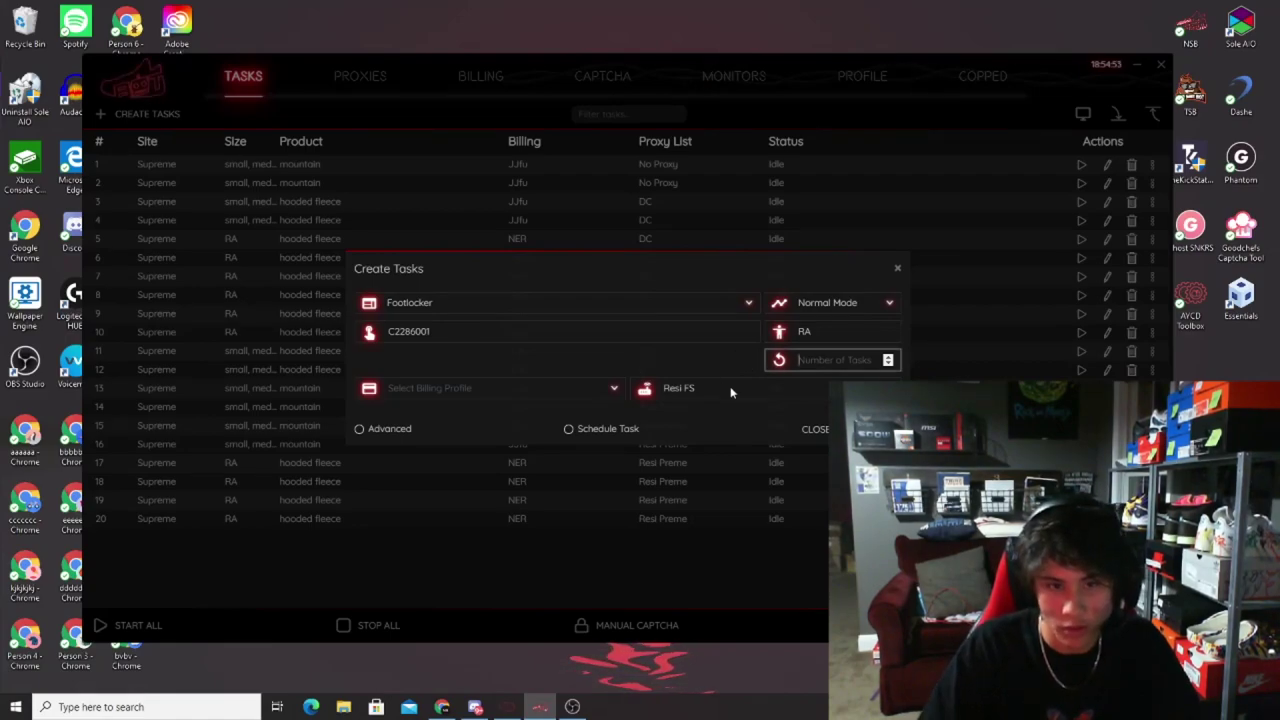
Step: Check the advanced timeout settings, hide them again, and set the number of tasks to 3
left_click(359, 428)
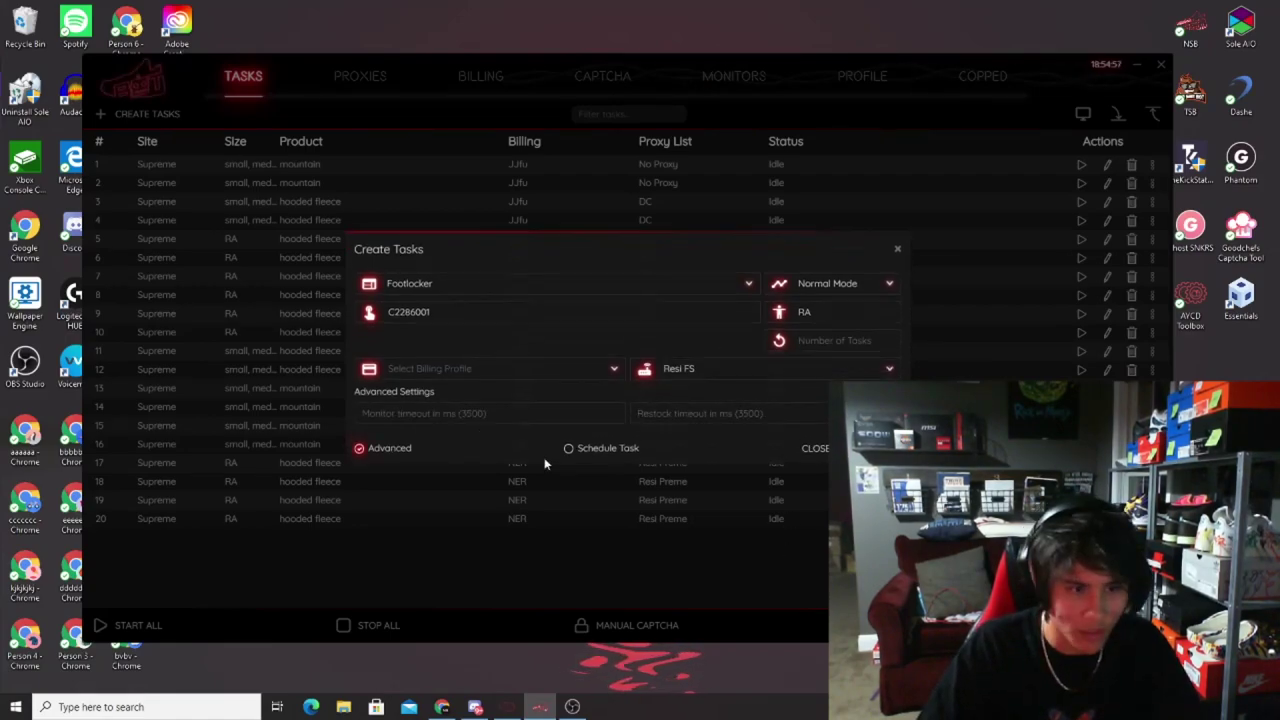
left_click(390, 451)
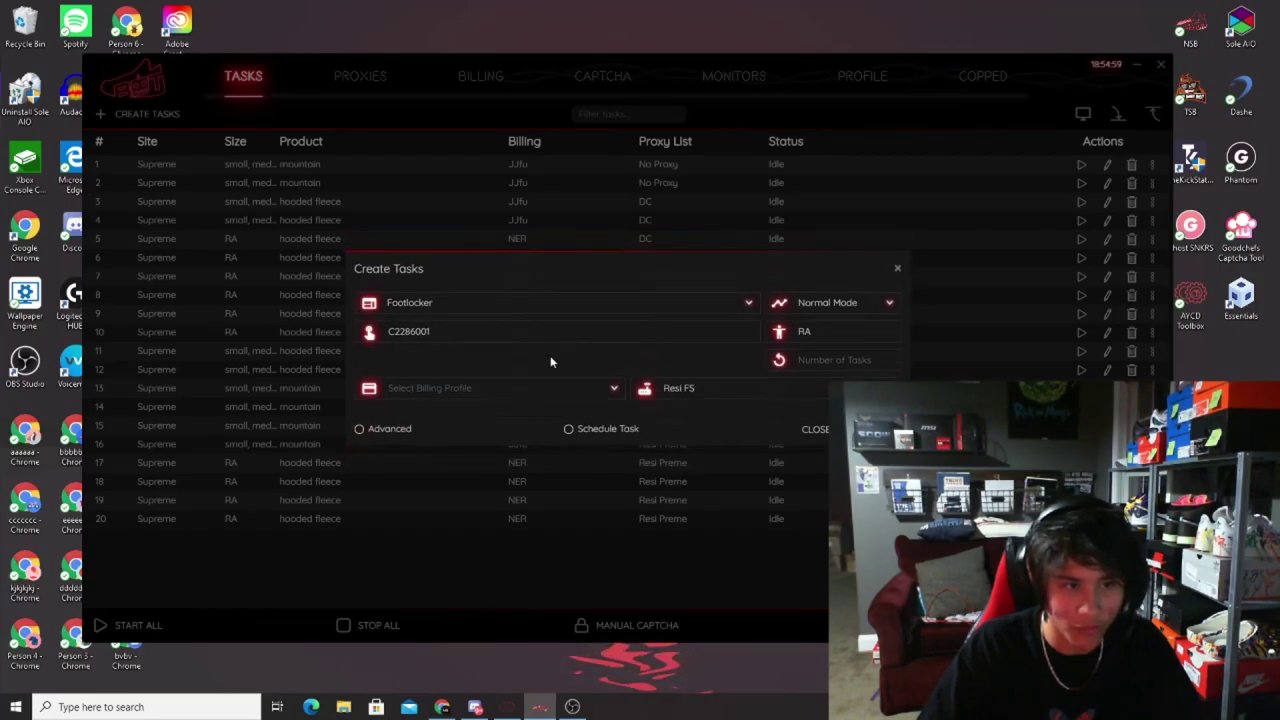
left_click(830, 360)
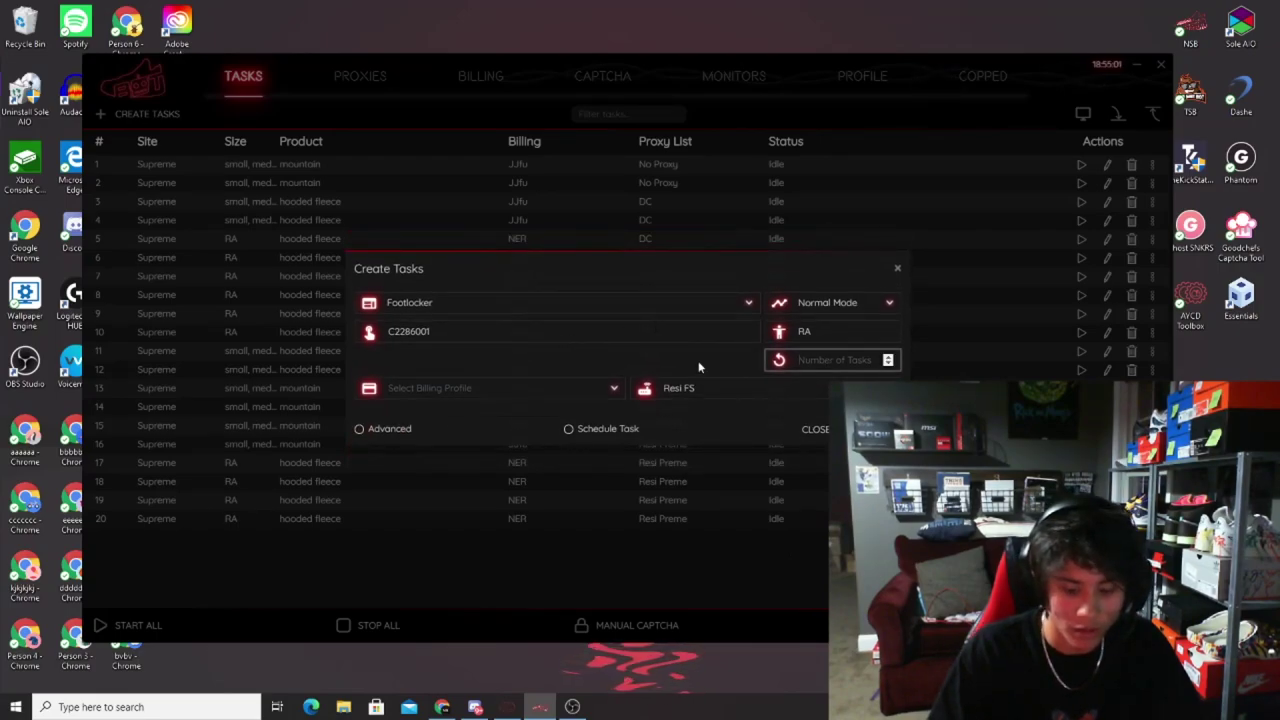
type("3")
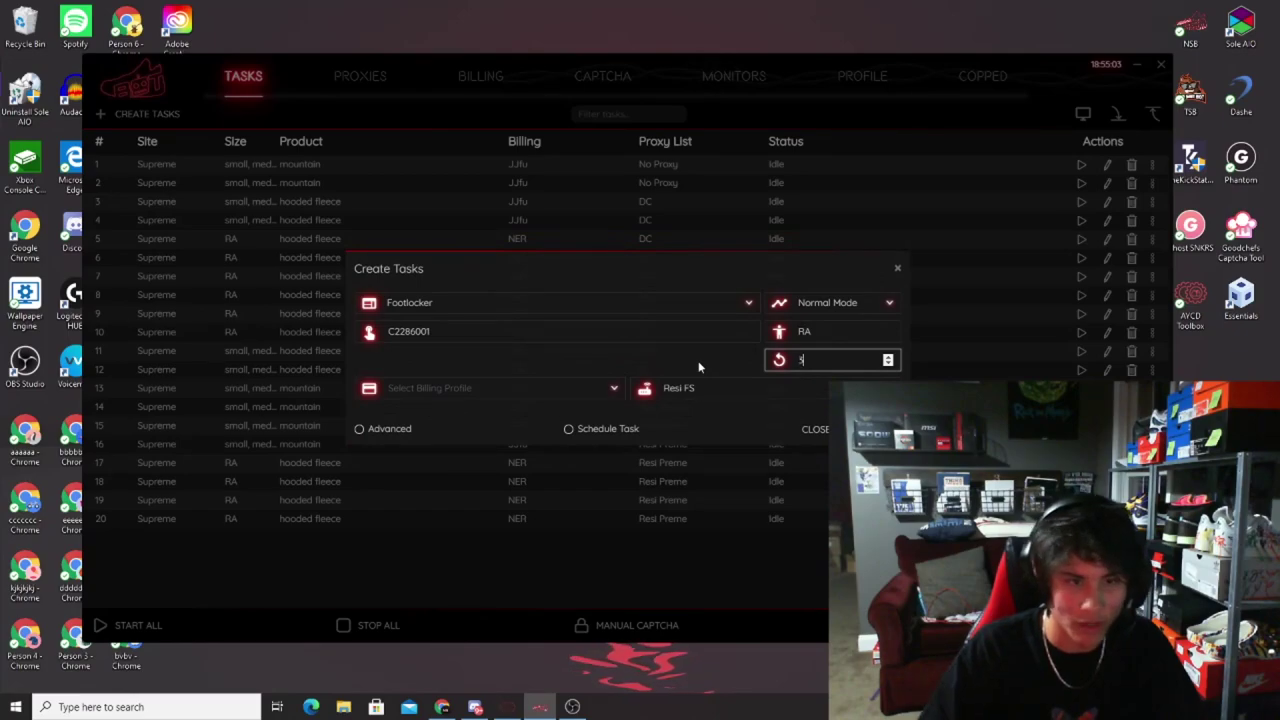
Step: Review the available proxy lists and assign Scarlet Resi to the Footlocker tasks
left_click(686, 387)
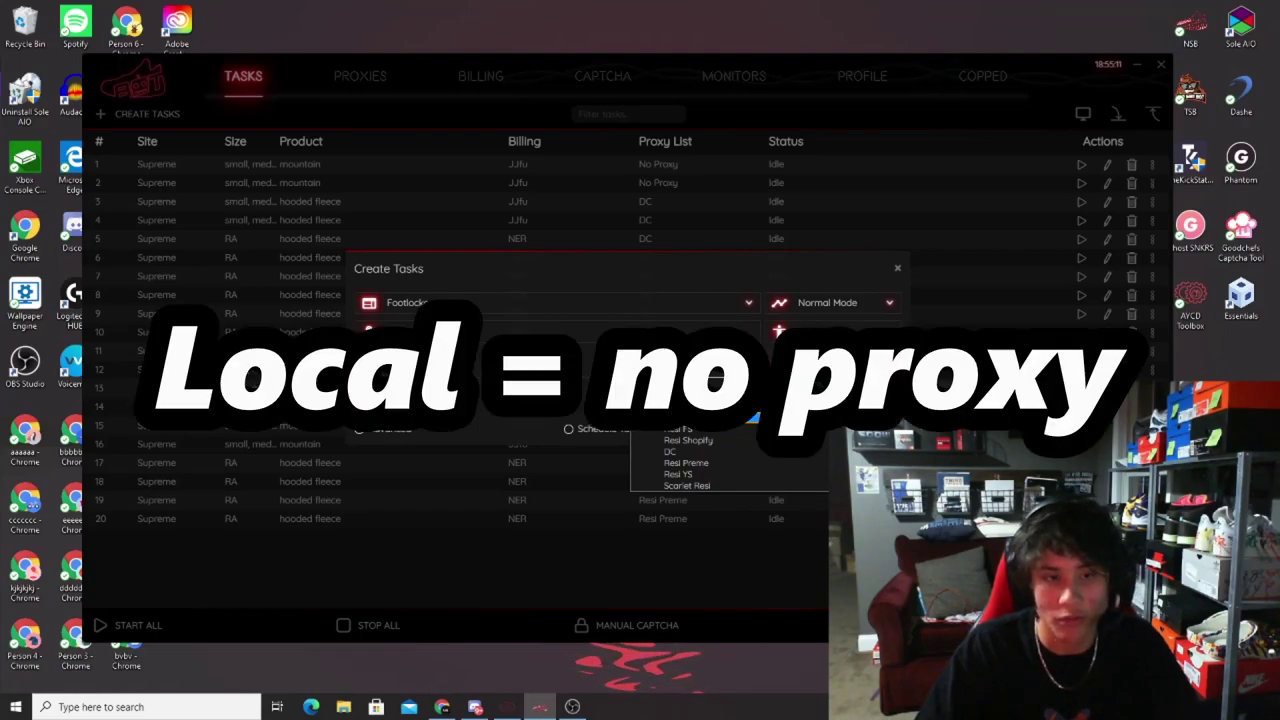
left_click(707, 388)
left_click(706, 388)
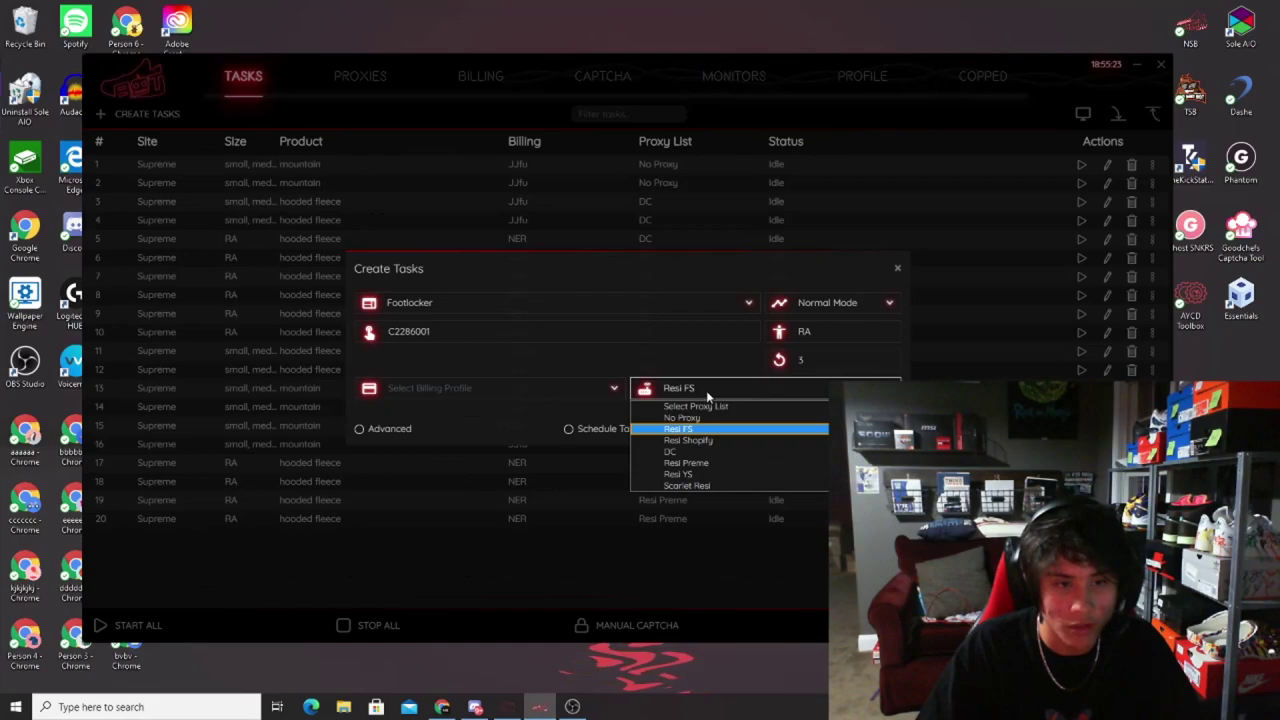
left_click(694, 486)
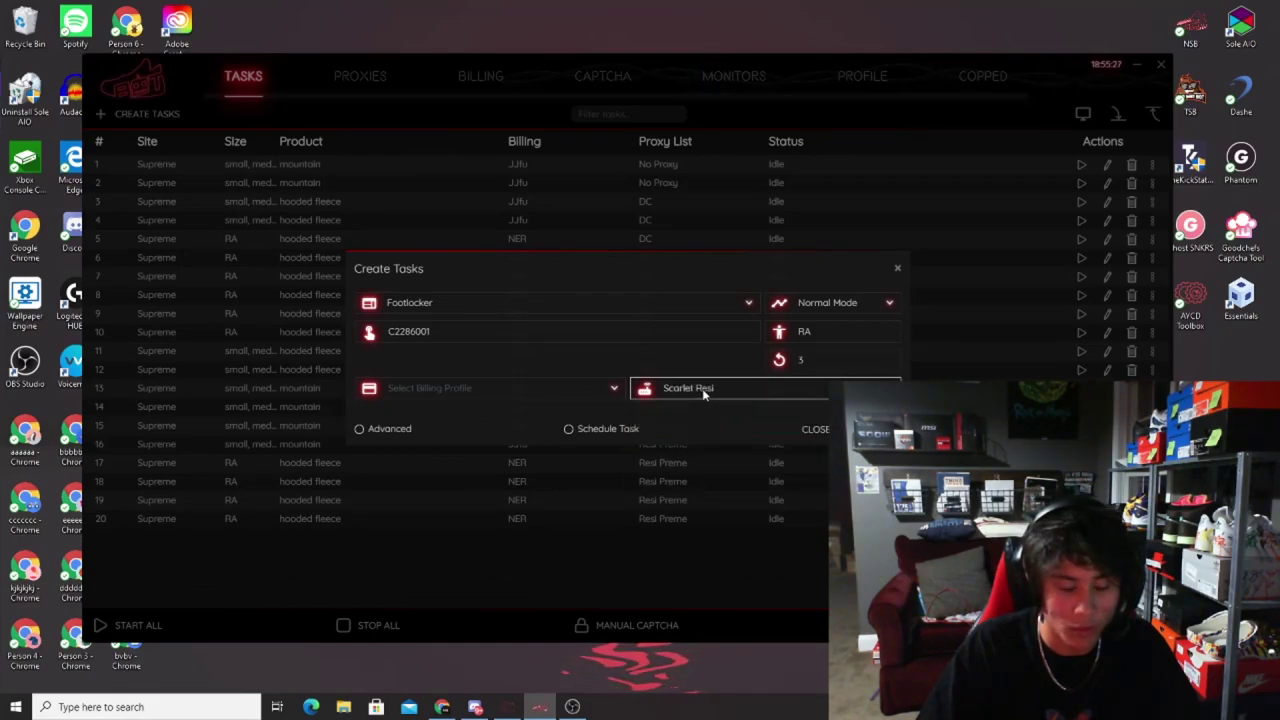
Step: Assign the TEST billing profile, create the Footlocker tasks, and close the task creation dialog
left_click(503, 388)
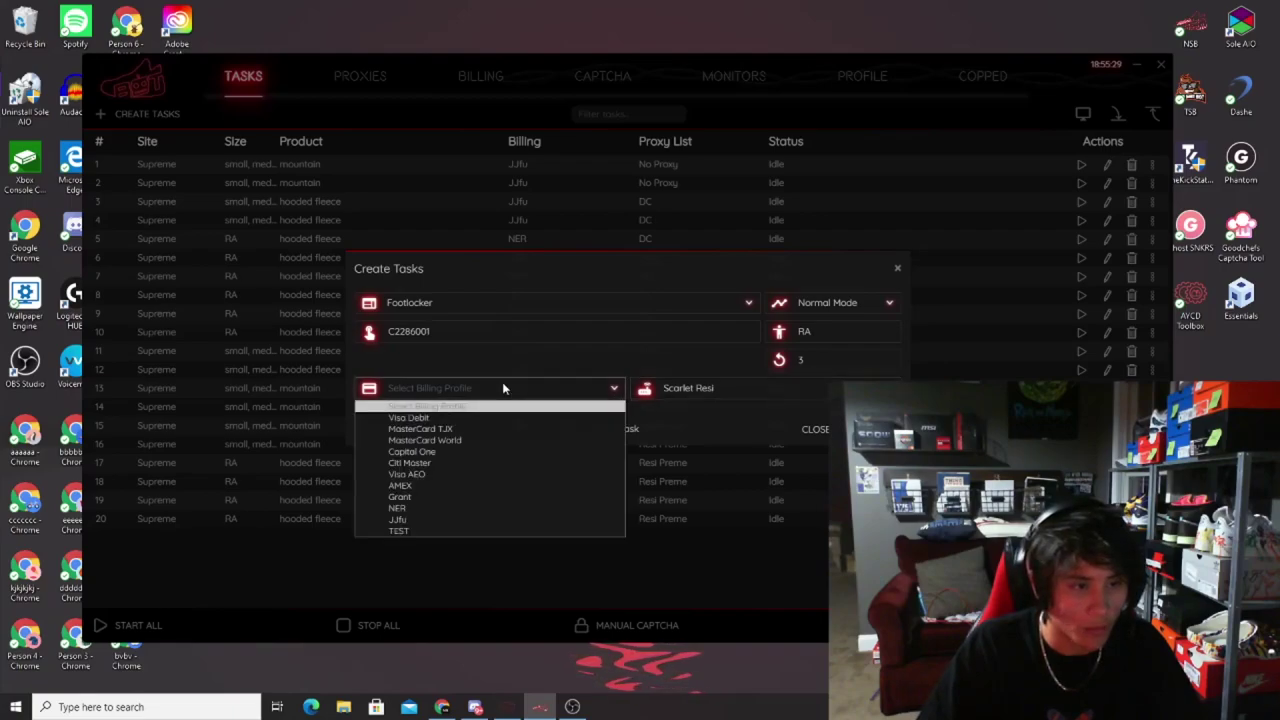
left_click(399, 530)
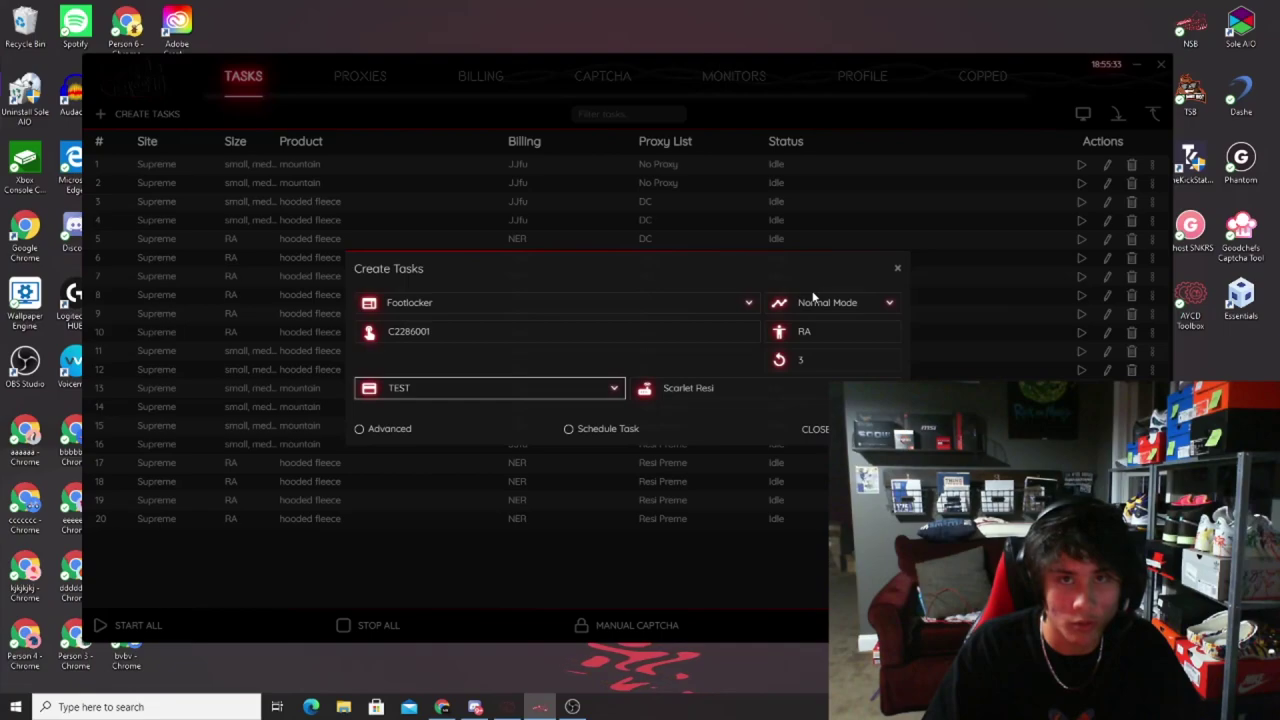
left_click(868, 428)
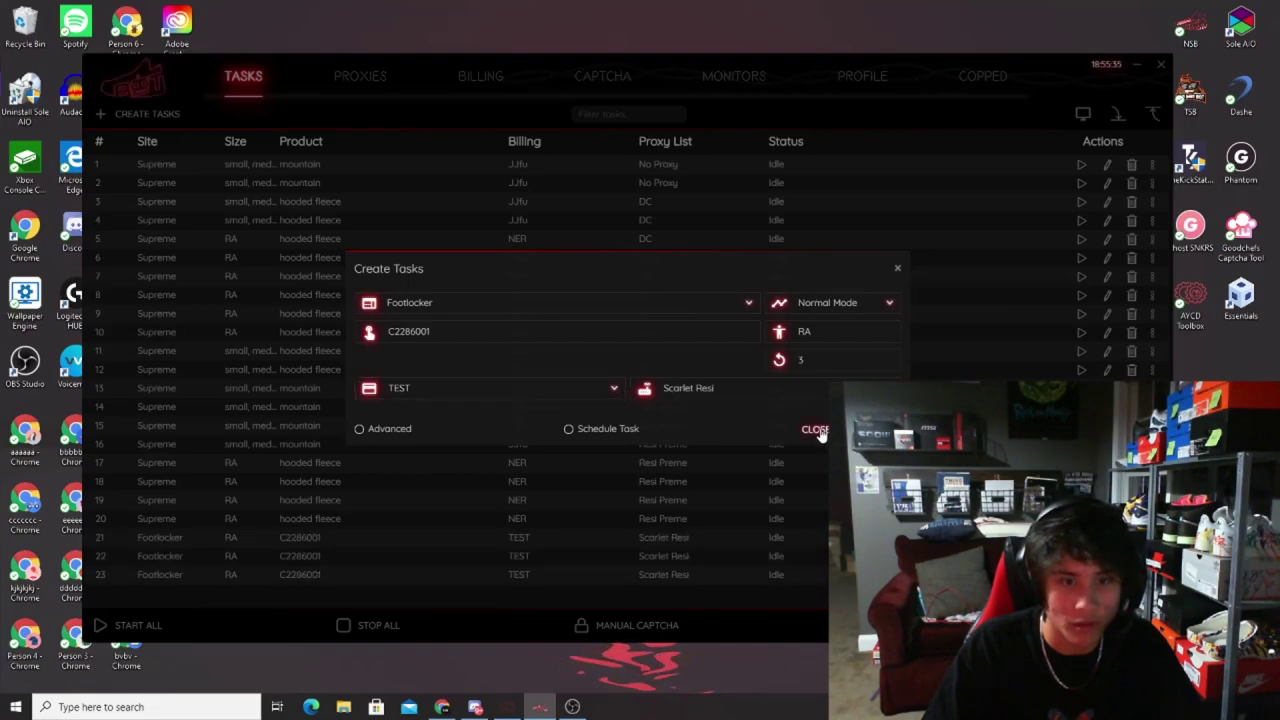
left_click(815, 428)
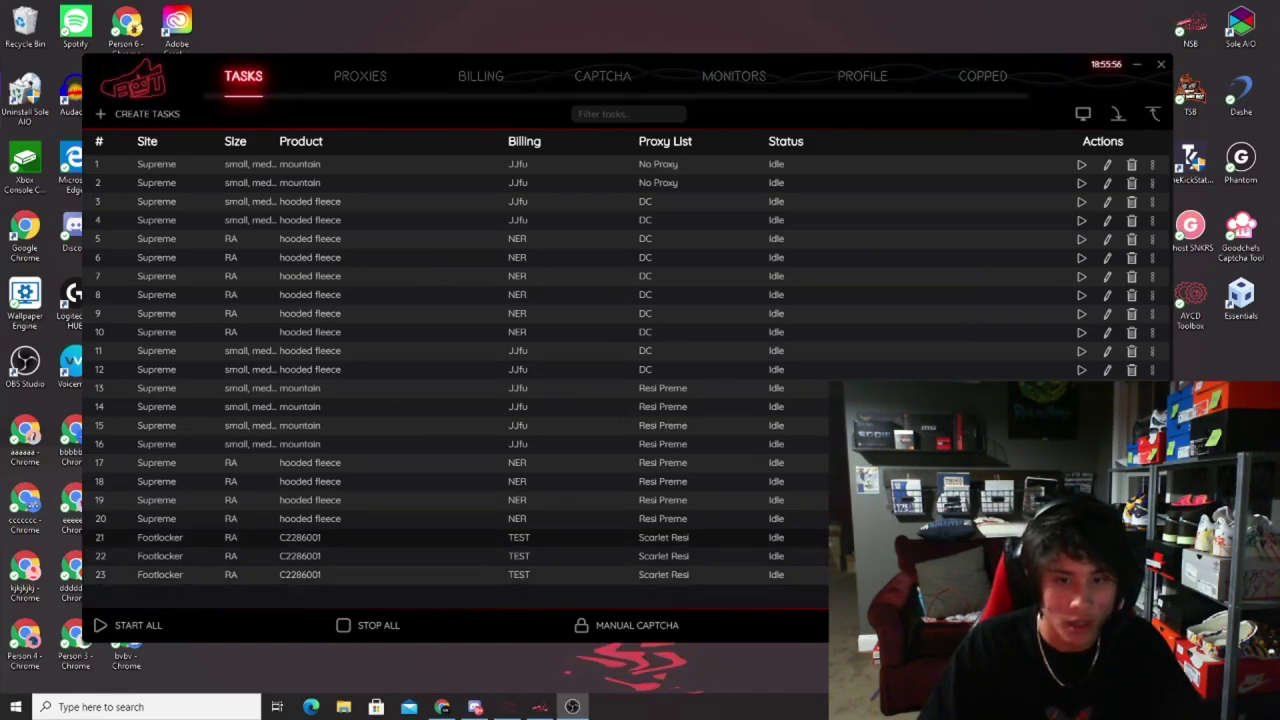
Step: Start the first Footlocker task for C2286001, check its status, and stop it
left_click(1081, 537)
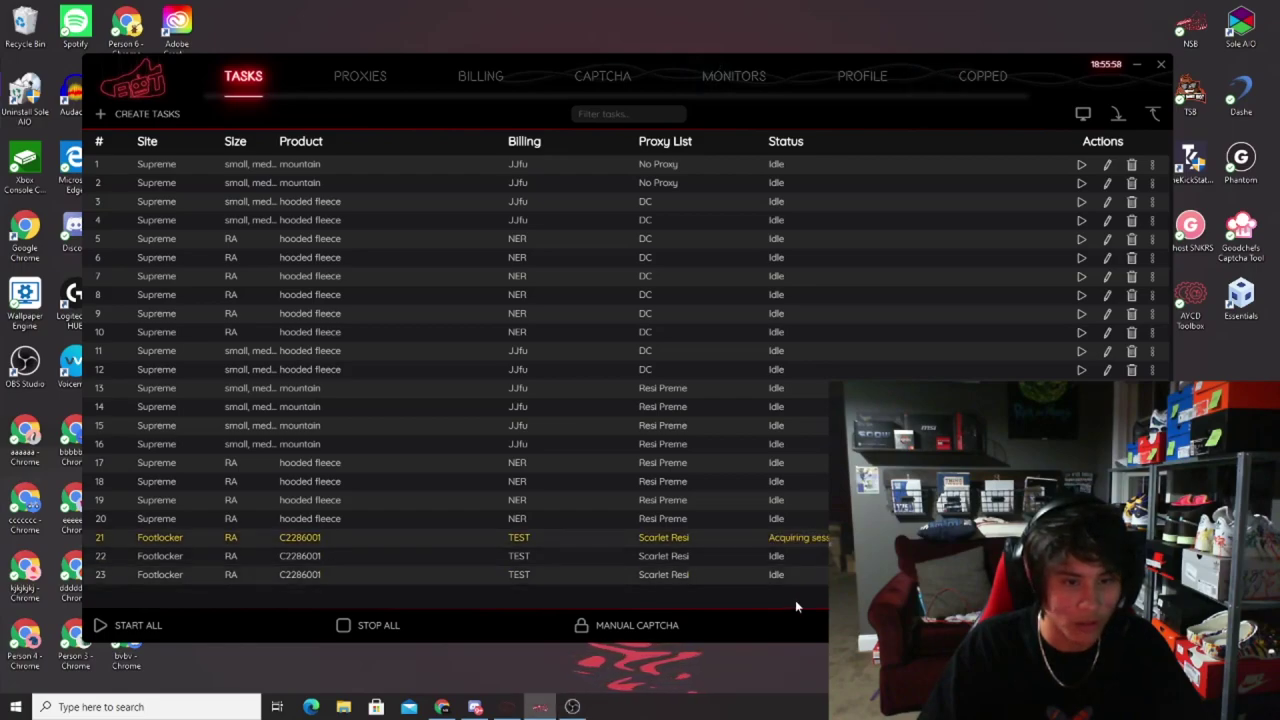
mouse_move(777, 546)
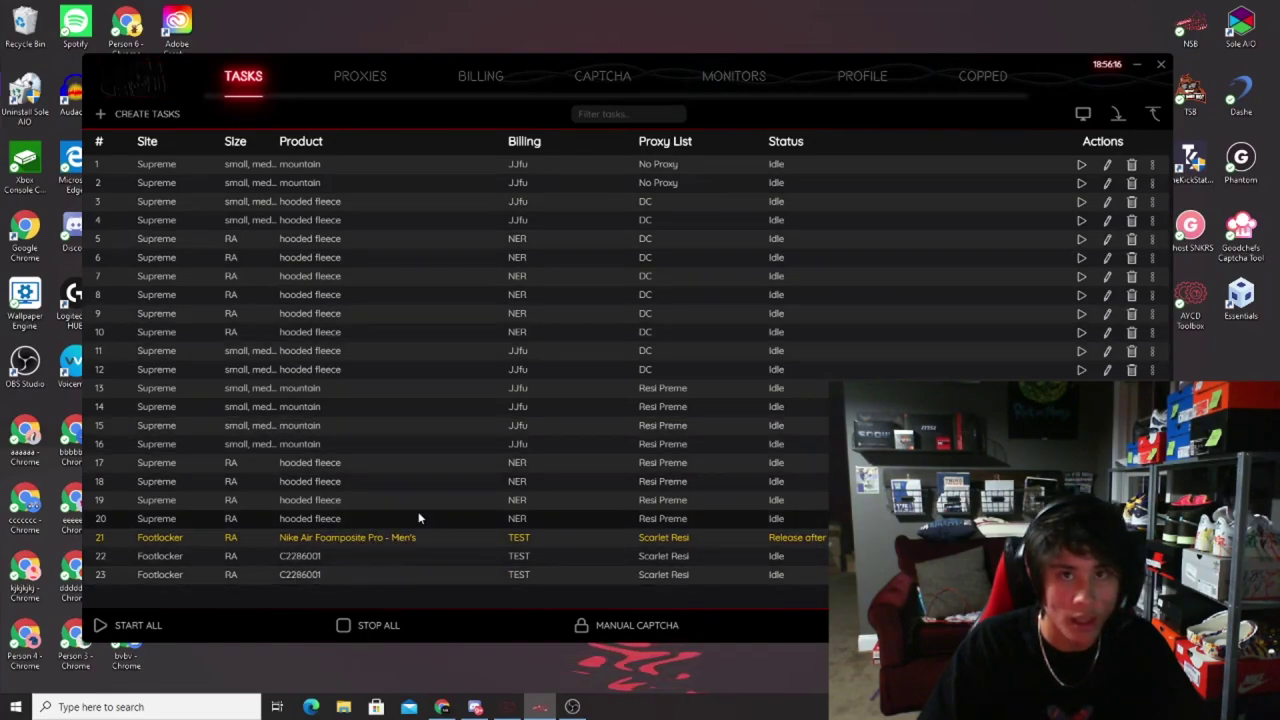
left_click(1106, 537)
Step: Search the site list for champs and set ChampsSport as the site in the task creation dialog
left_click(410, 303)
type("champs")
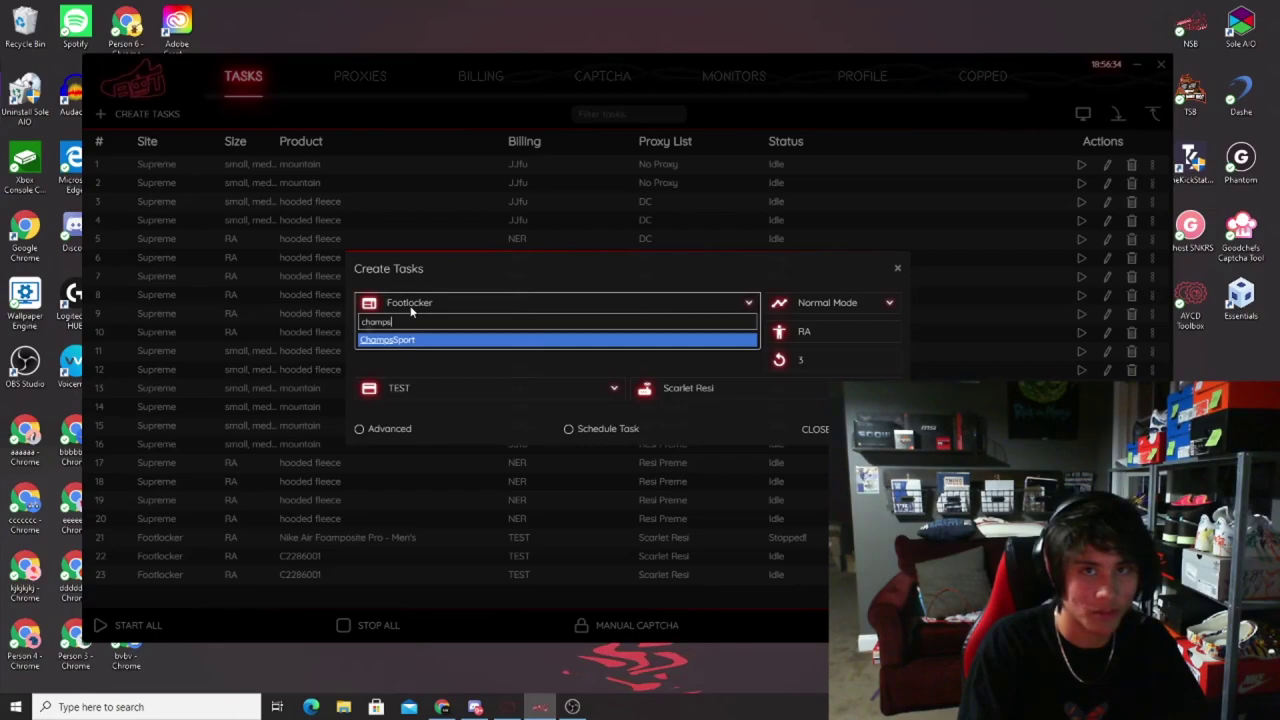
key("Return")
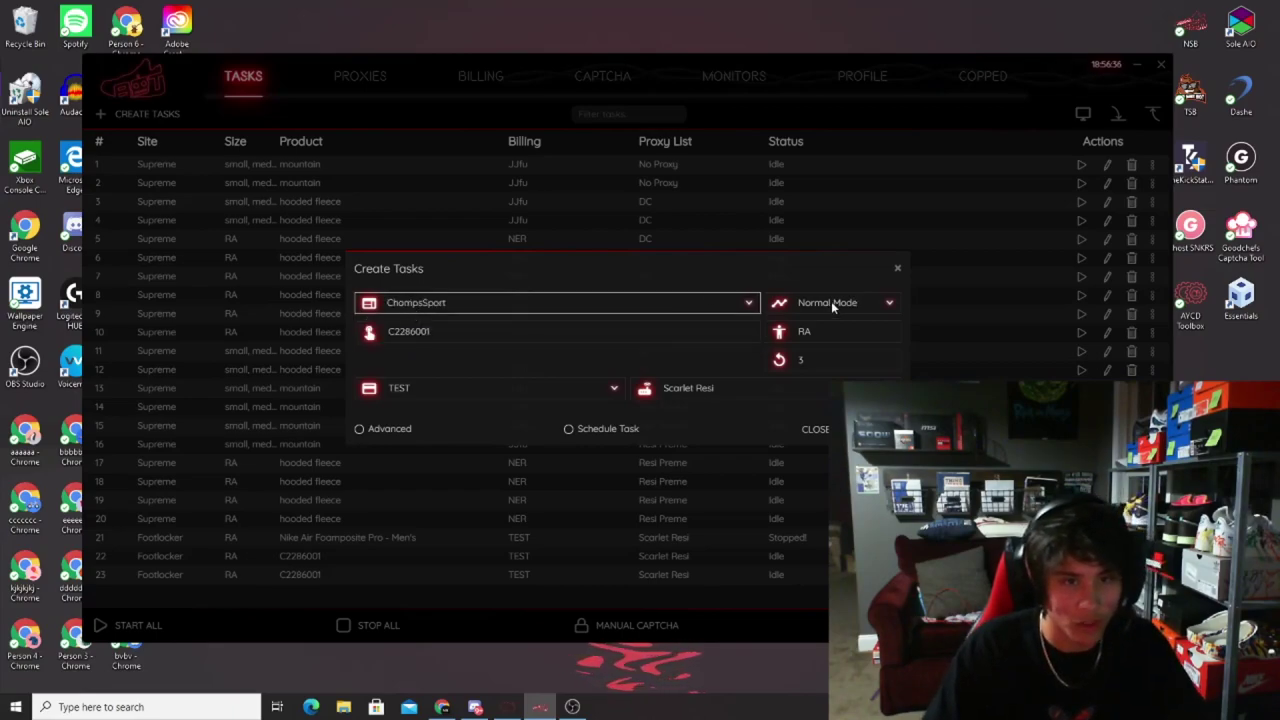
Step: Switch to Chrome, open the Champs Sports release calendar, and view the Women's Ivy Park Nitejogger release page
left_click(477, 708)
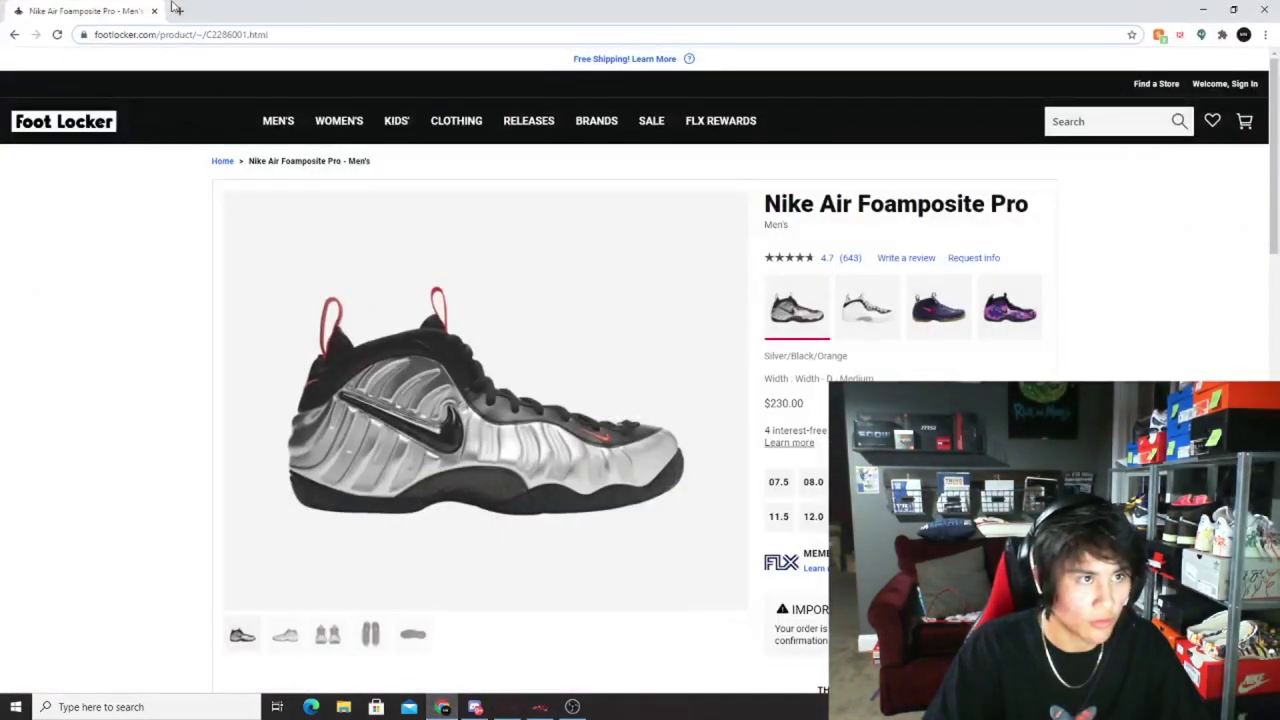
left_click(176, 11)
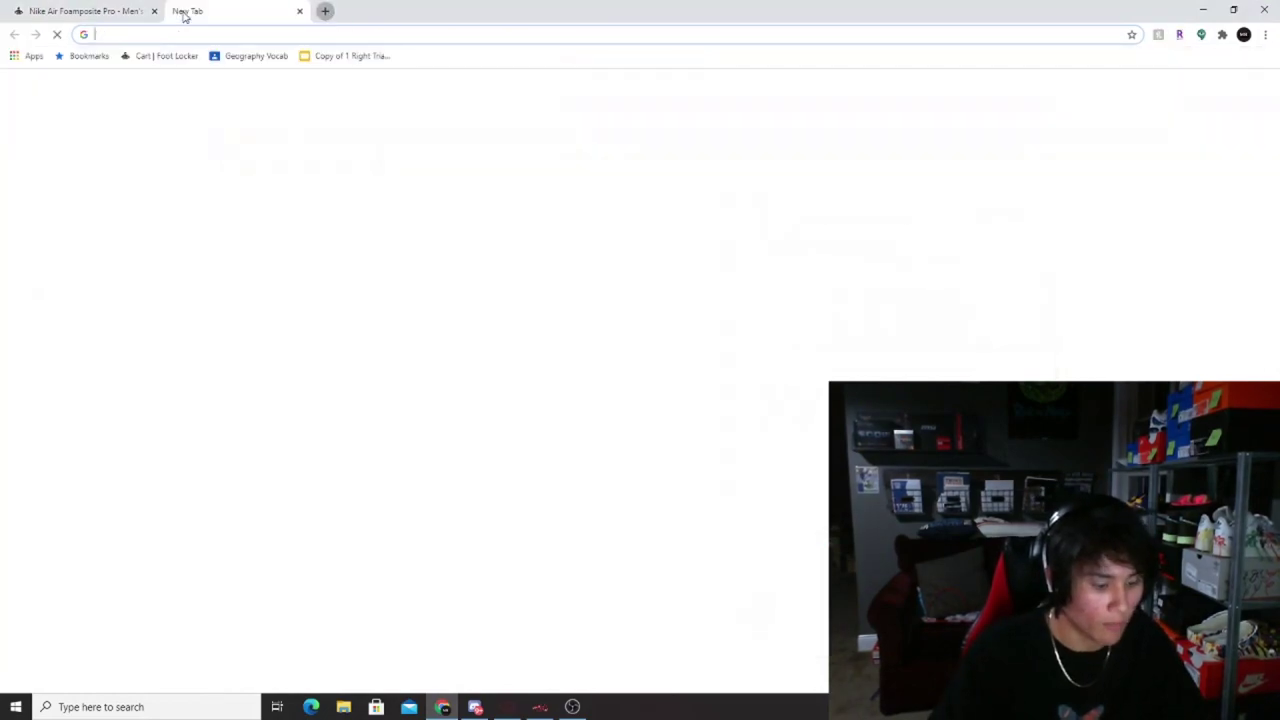
type("champs")
key("Return")
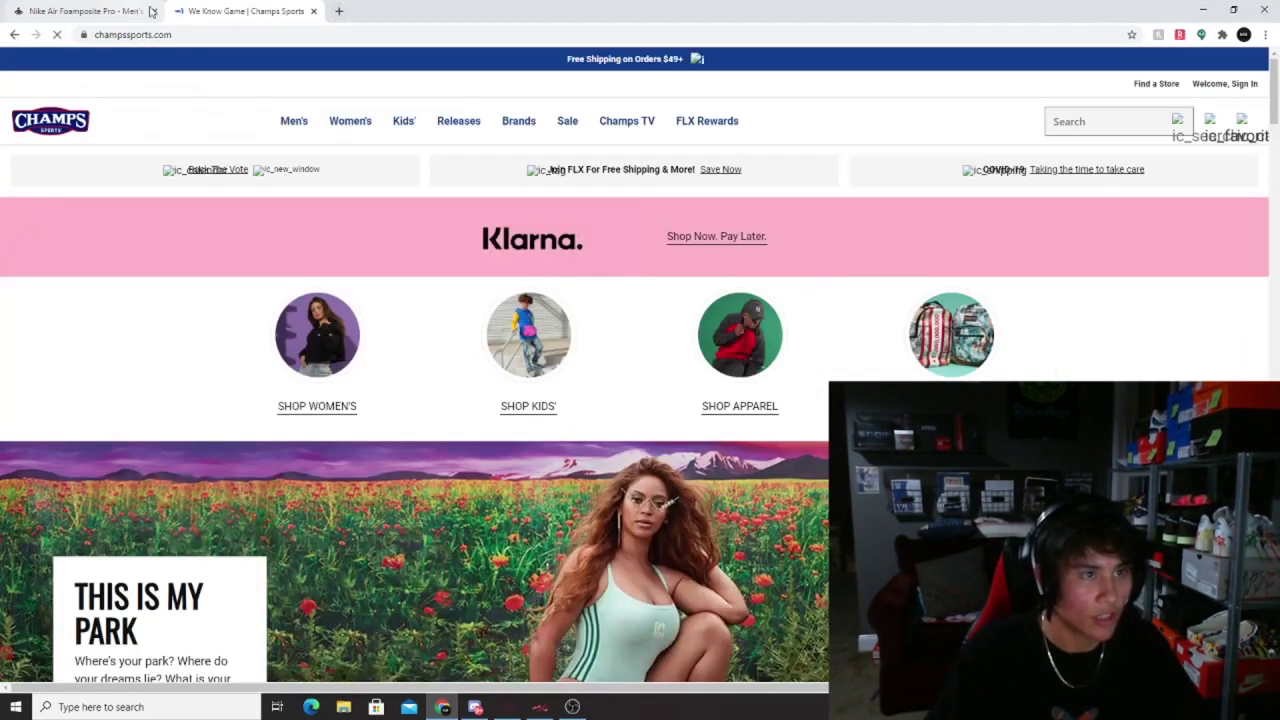
left_click(458, 122)
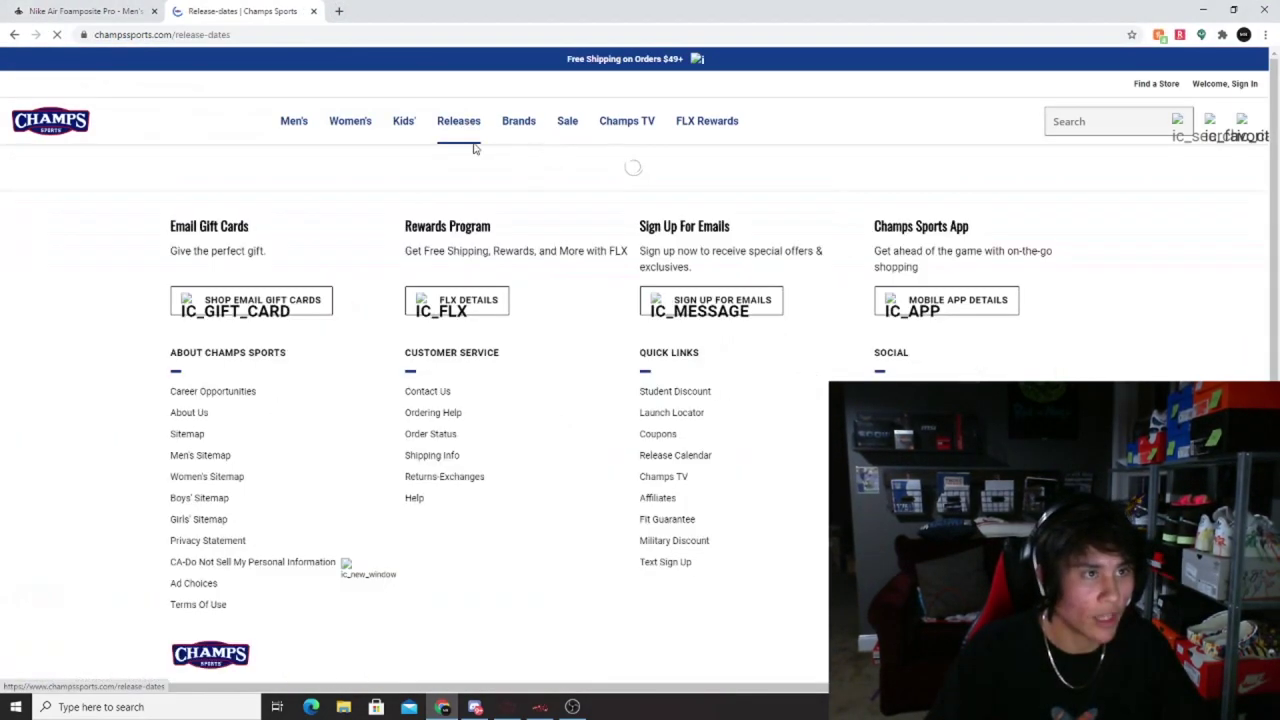
left_click(154, 11)
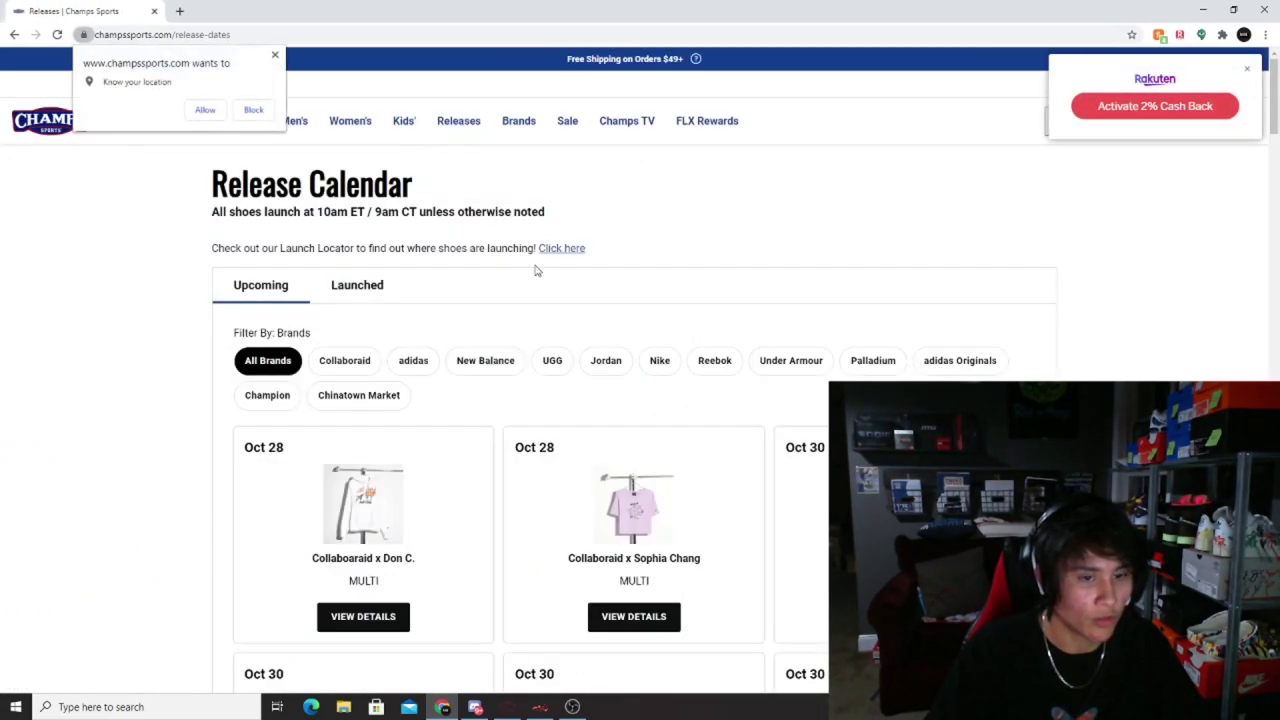
scroll(563, 297, "down", 3)
left_click(363, 509)
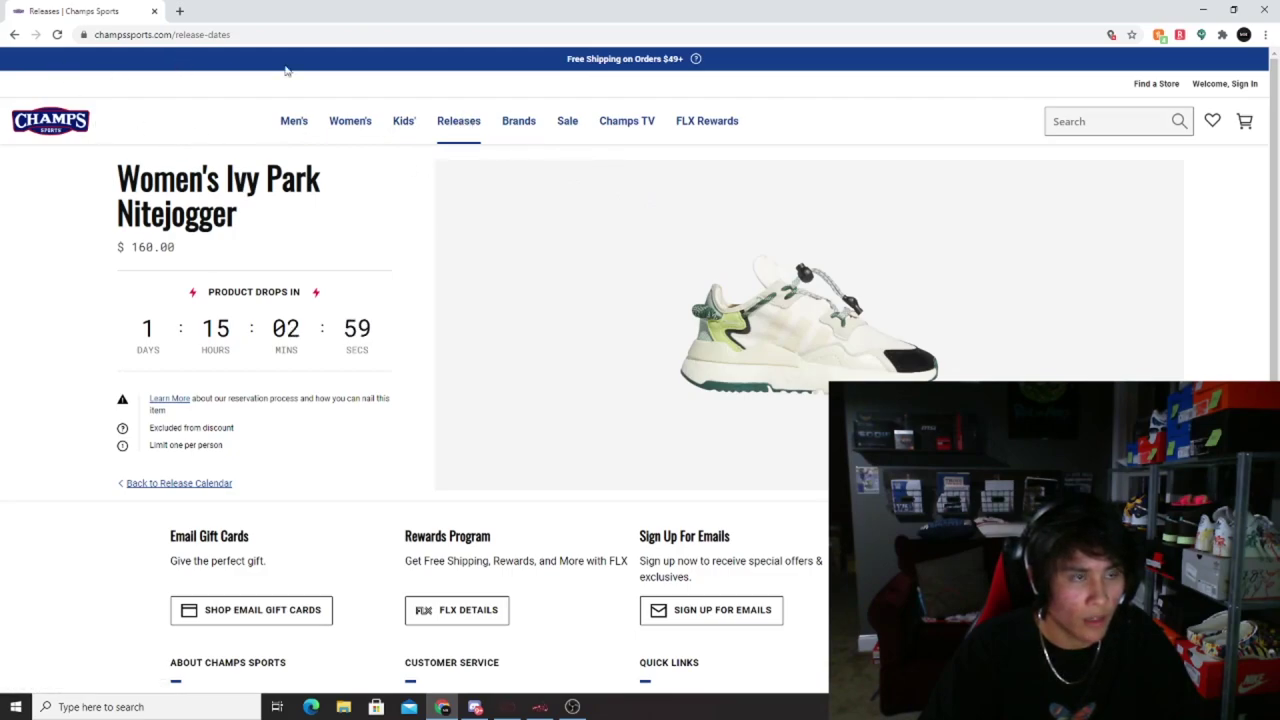
Step: Return to the bot and check the mode setting of the ChampsSport task
left_click(1203, 10)
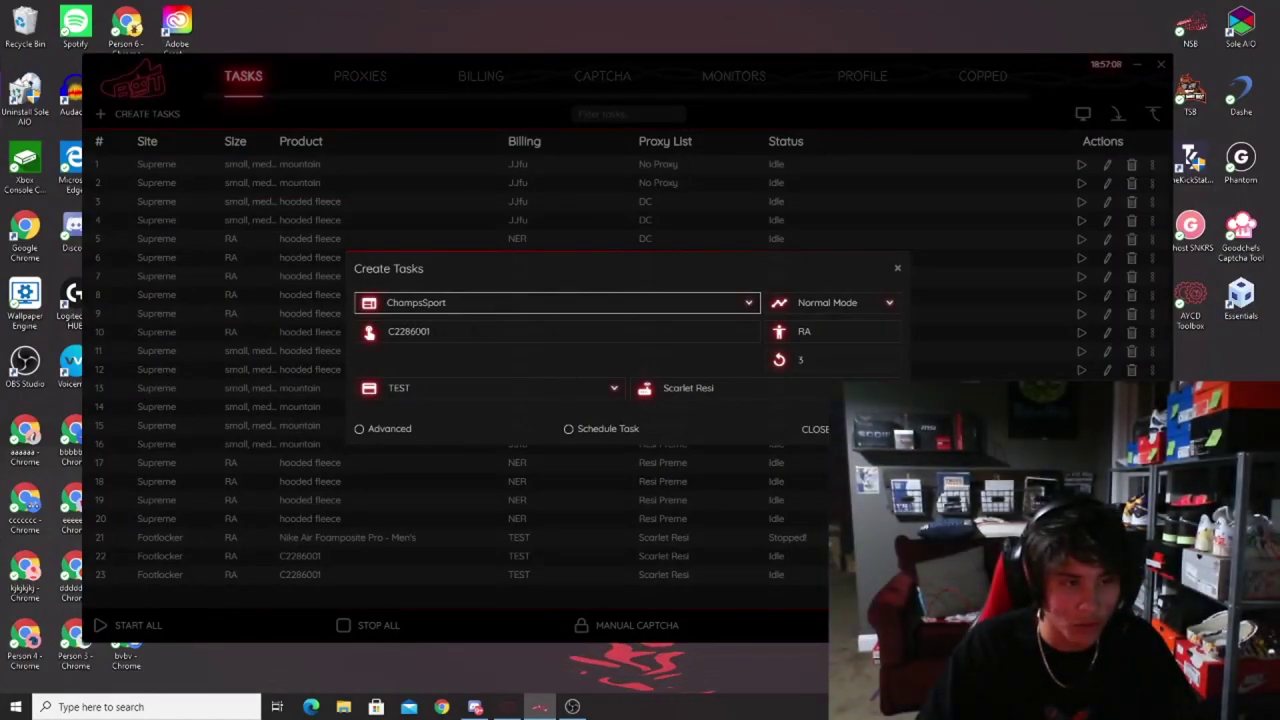
left_click(862, 302)
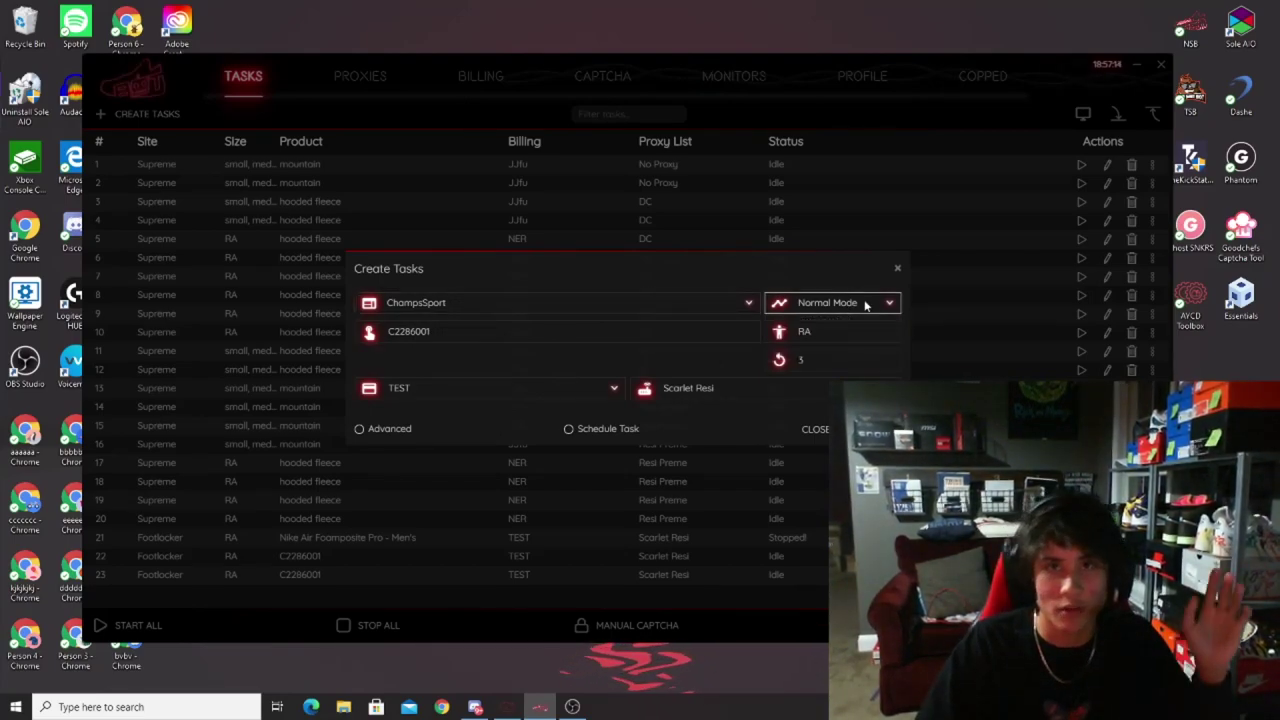
Step: Look through the mode options available for the ChampsSport task, leaving it on Normal Mode
left_click(865, 305)
left_click(865, 305)
left_click(865, 305)
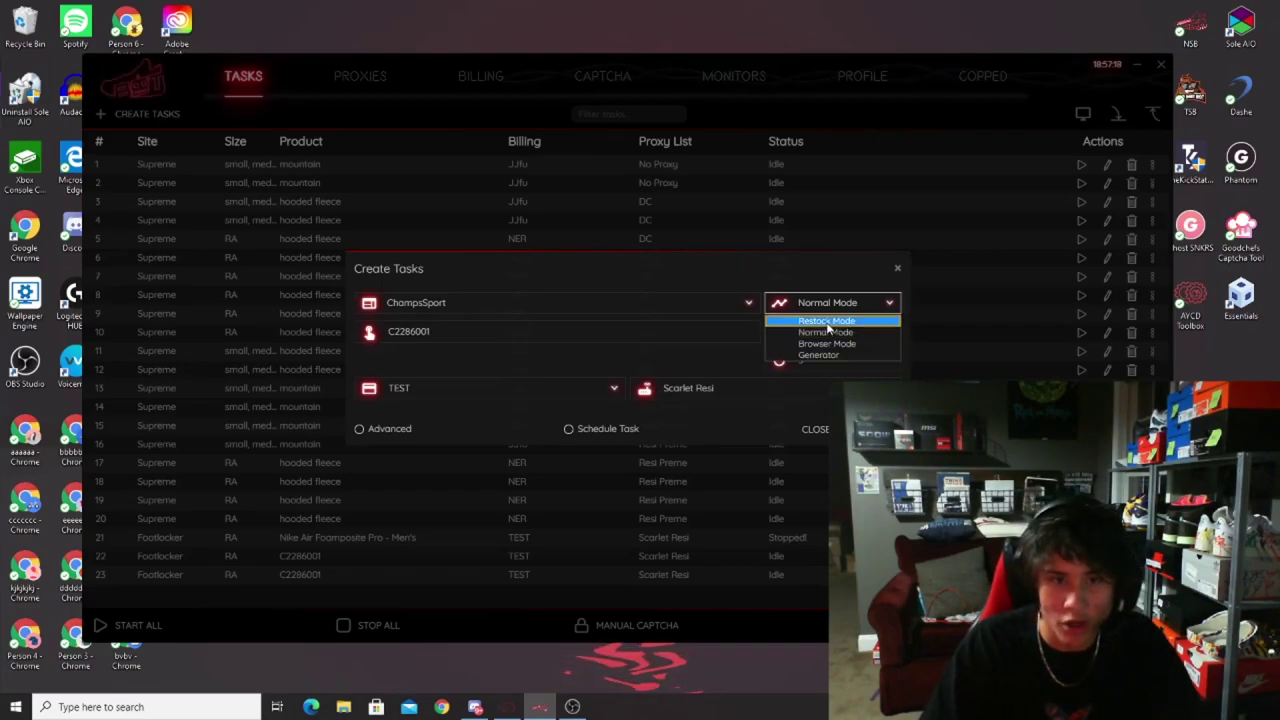
left_click(845, 305)
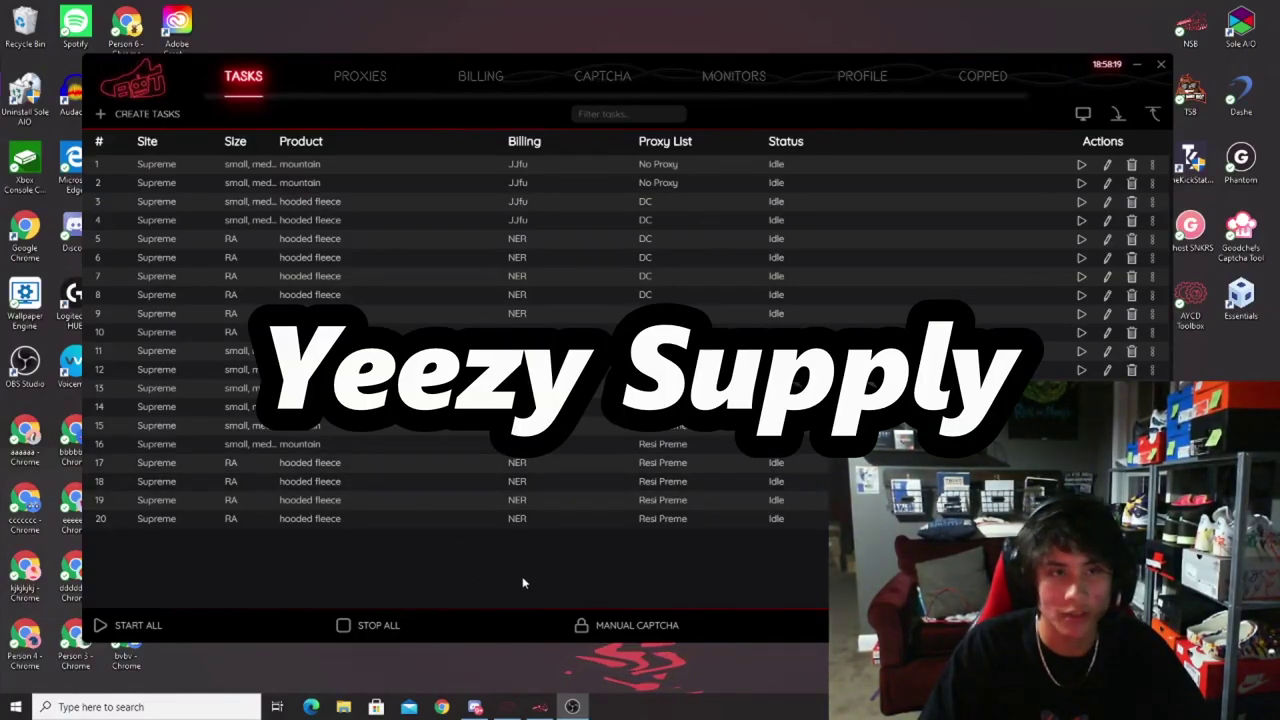
Step: Create a cookie generator task with YeezySupply as the site and Generator as the mode
left_click(167, 116)
left_click(474, 284)
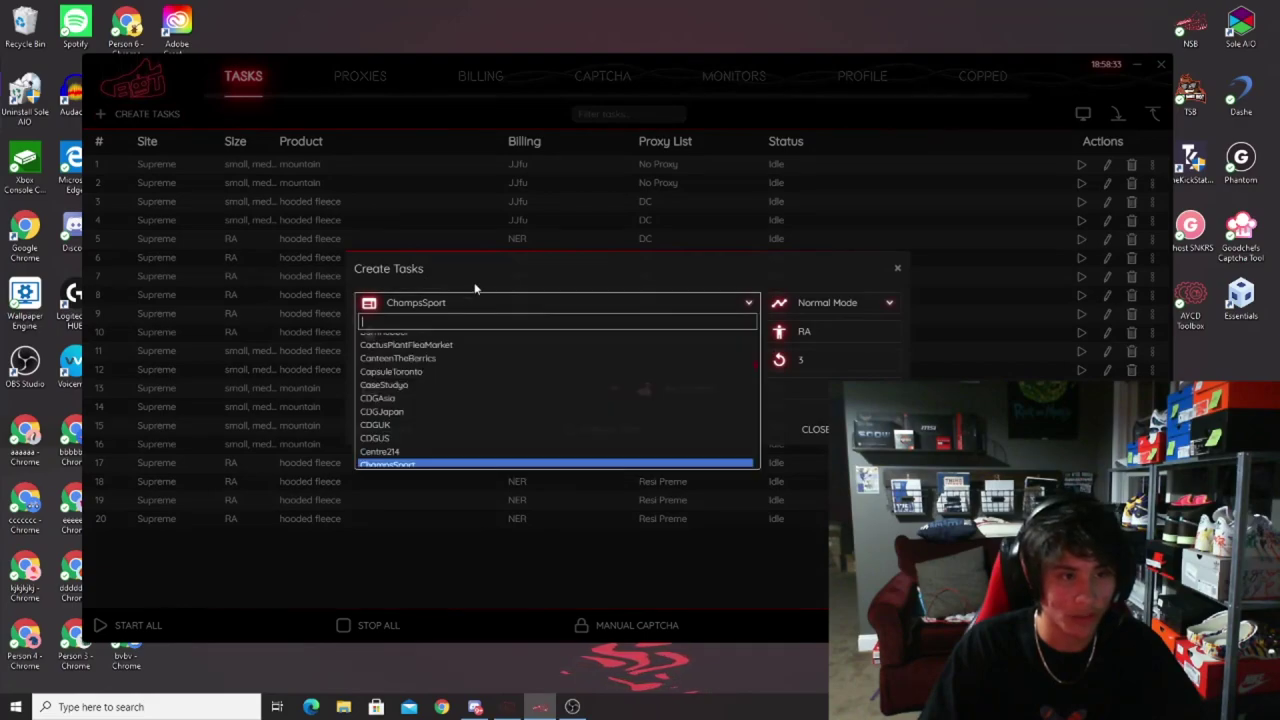
type("yeez")
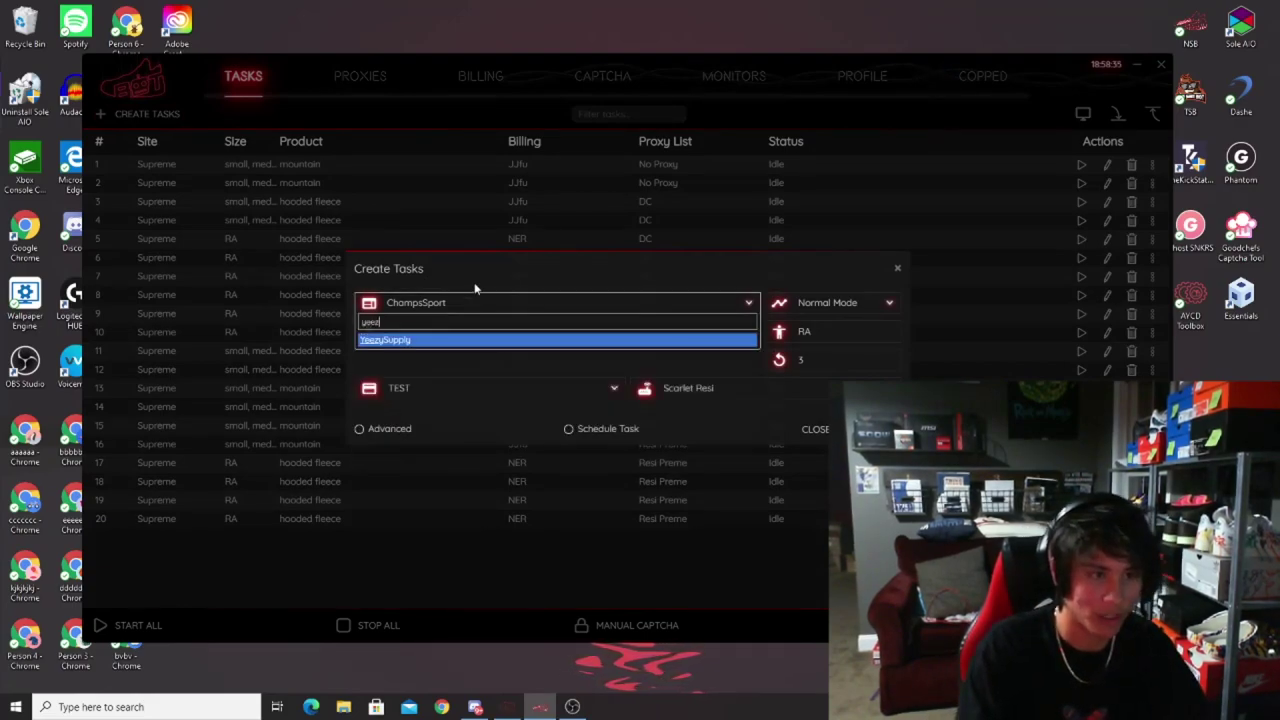
key("Return")
left_click(823, 303)
left_click(828, 343)
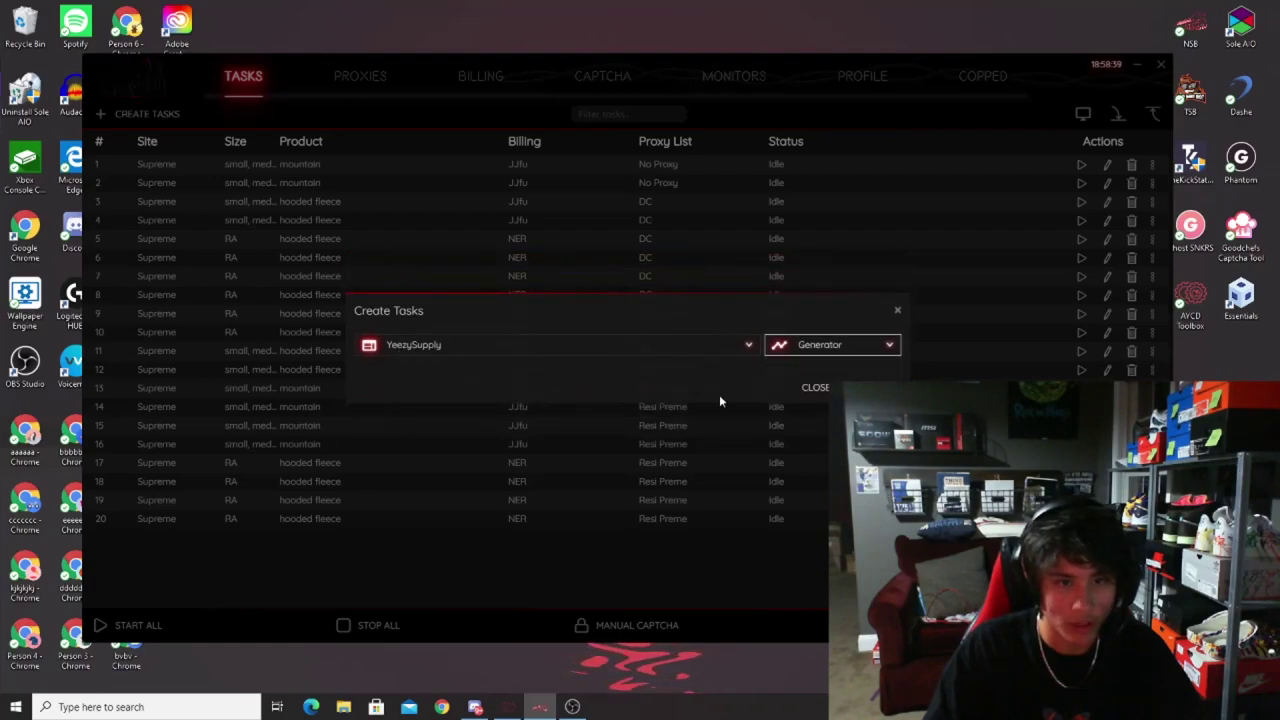
left_click(815, 387)
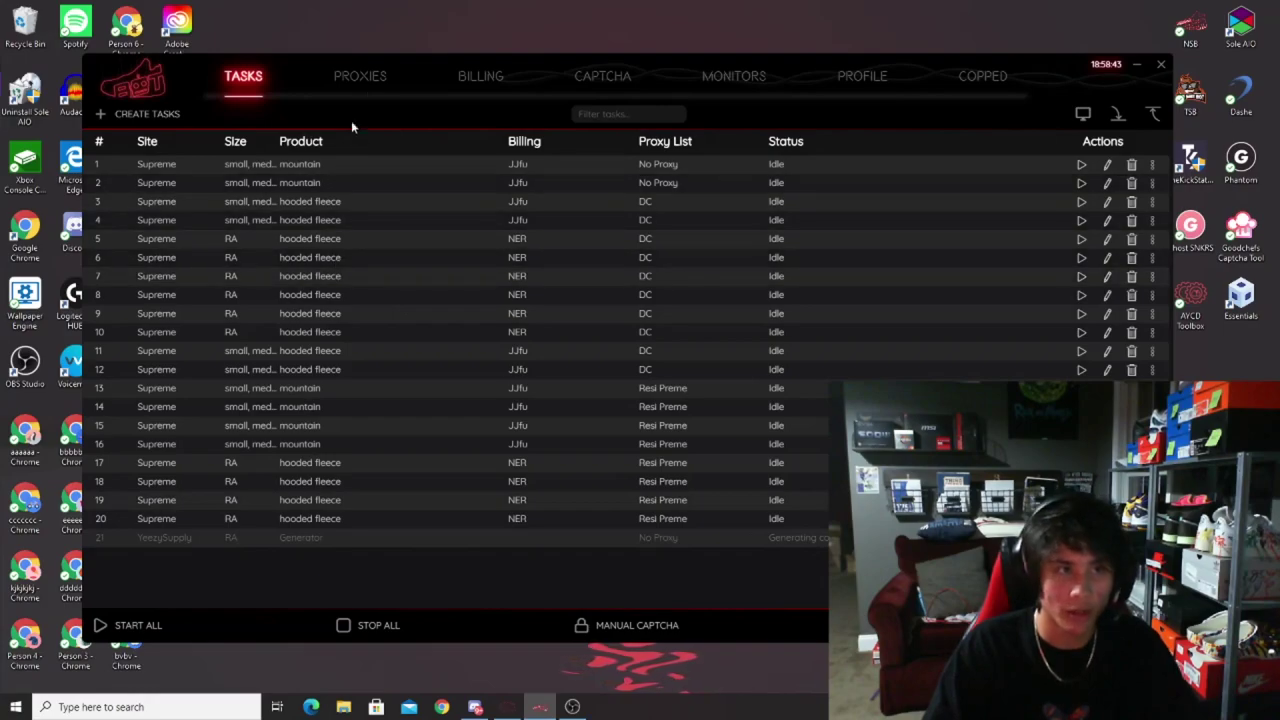
Step: Examine the generated cookie counts per site in the cookie generator proxy list and return to the task list
left_click(360, 76)
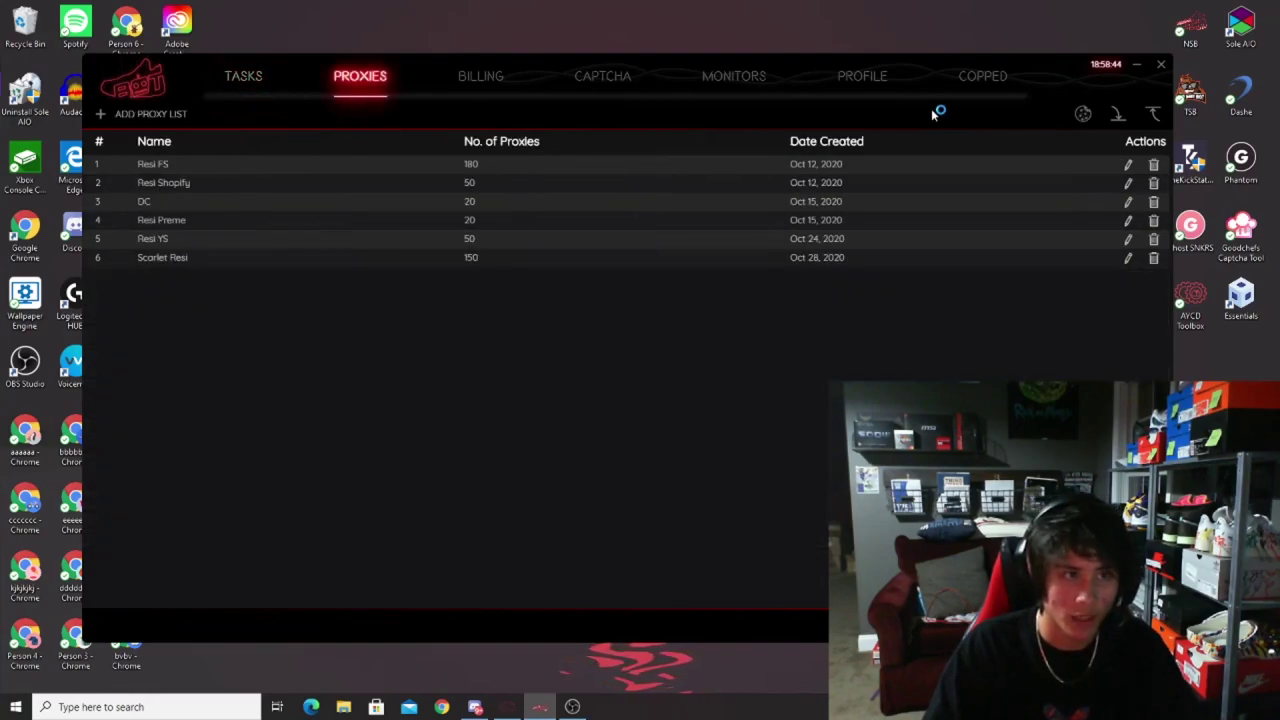
left_click(1082, 113)
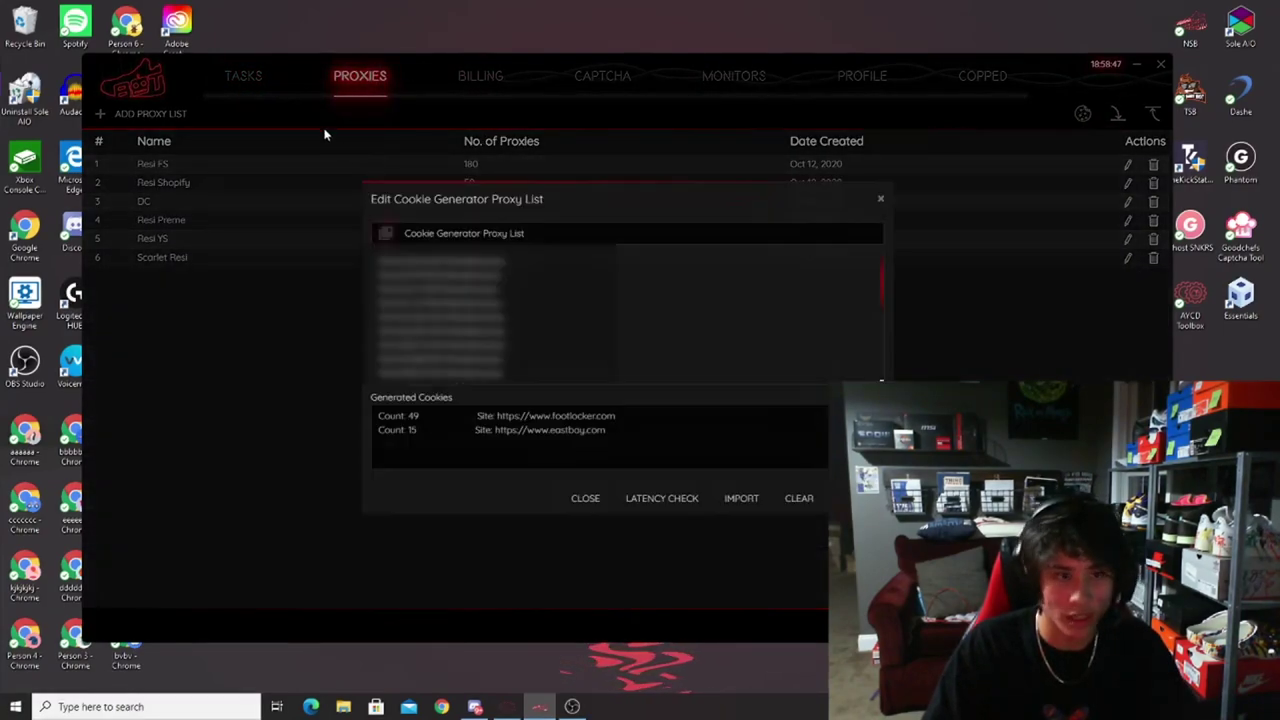
left_click_drag(386, 429, 502, 429)
left_click(459, 483)
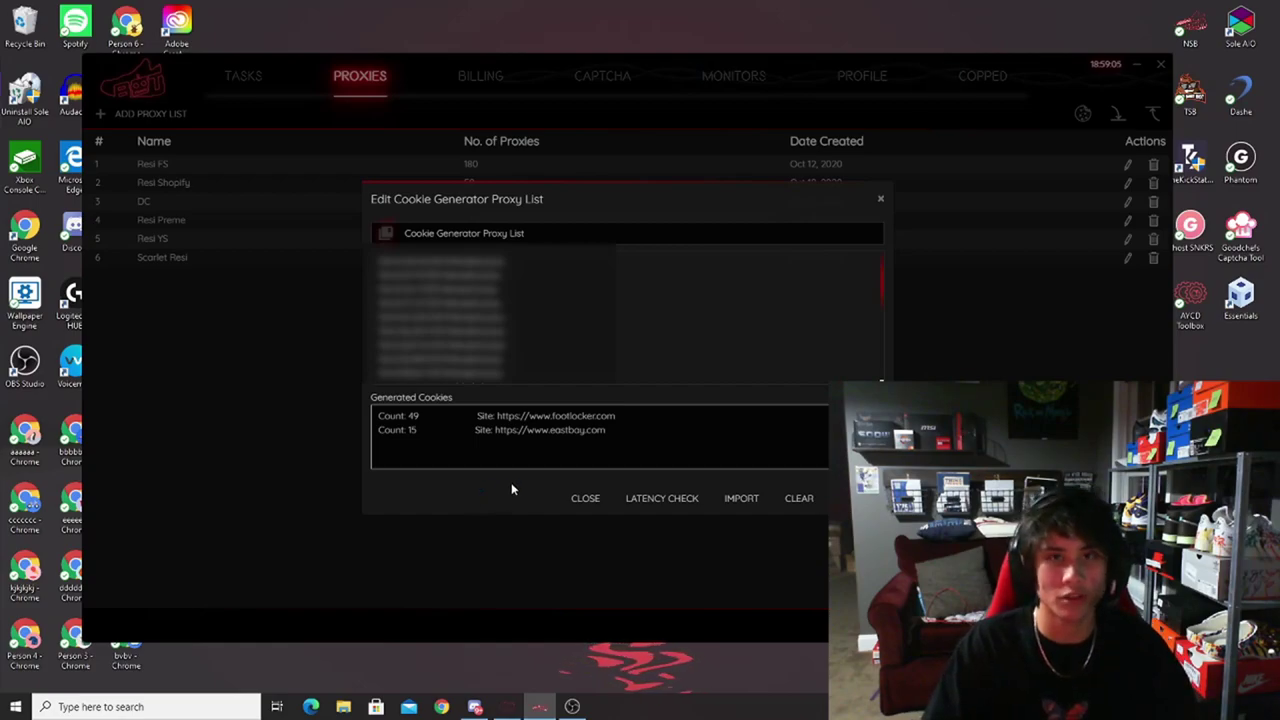
left_click(585, 498)
left_click(243, 76)
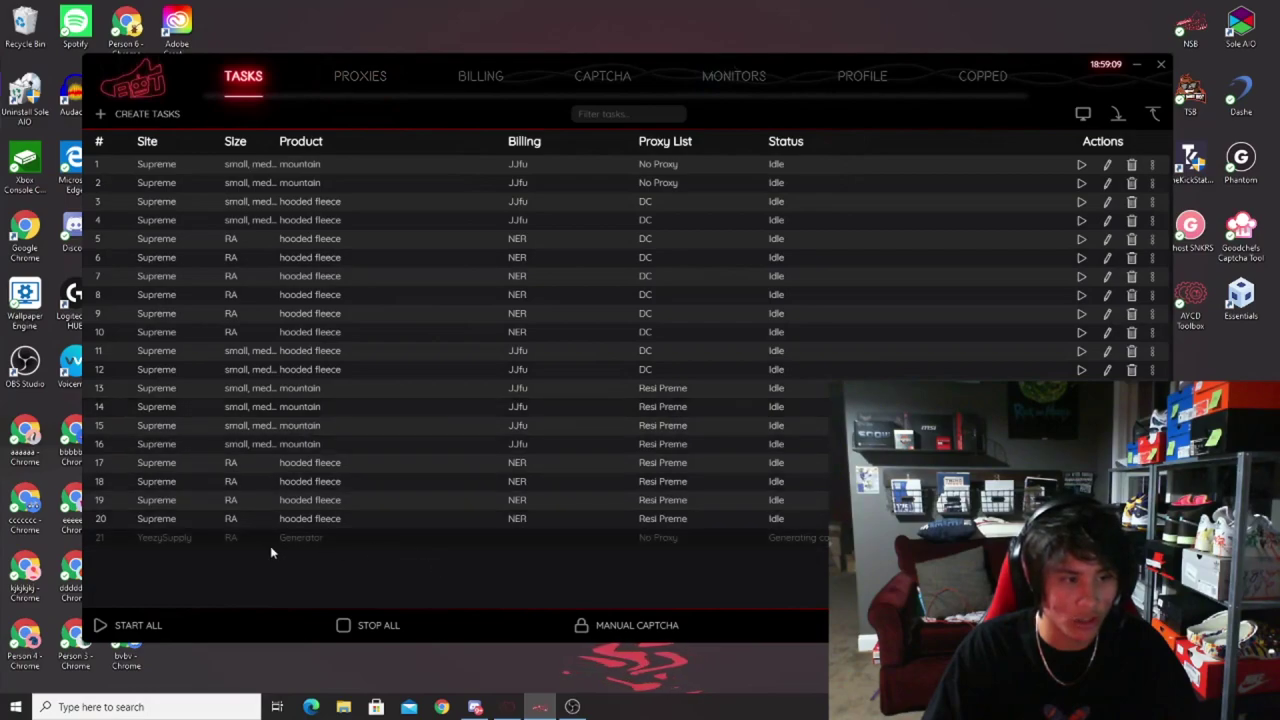
Step: Recheck the generated cookies for YeezySupply entries, comparing against the running generator task, and go back to the task list
left_click(352, 80)
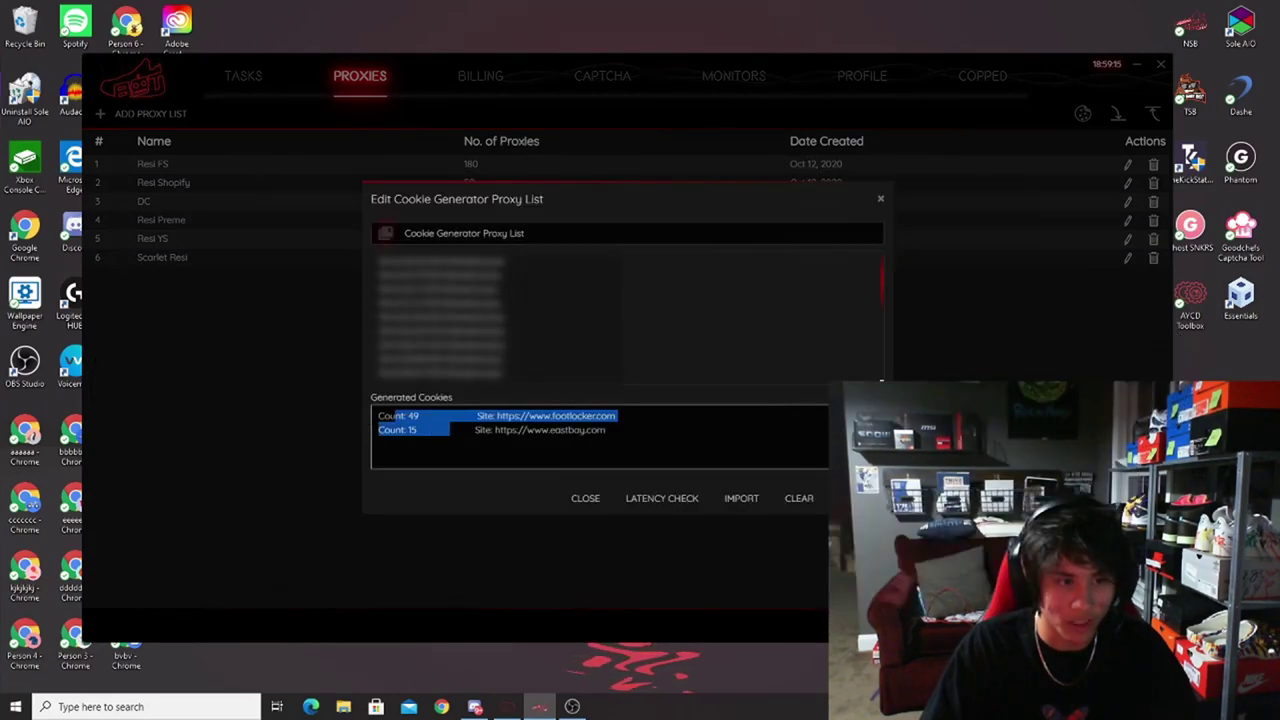
key("ctrl+a")
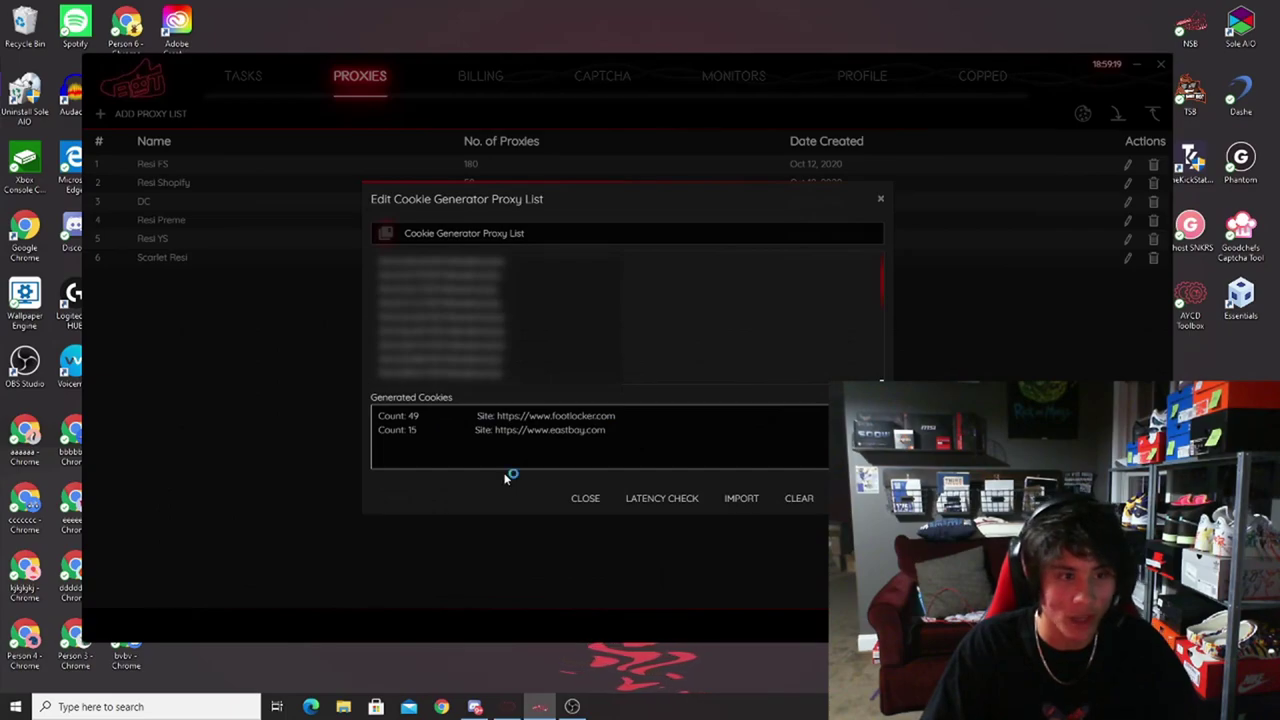
left_click(587, 498)
left_click(245, 78)
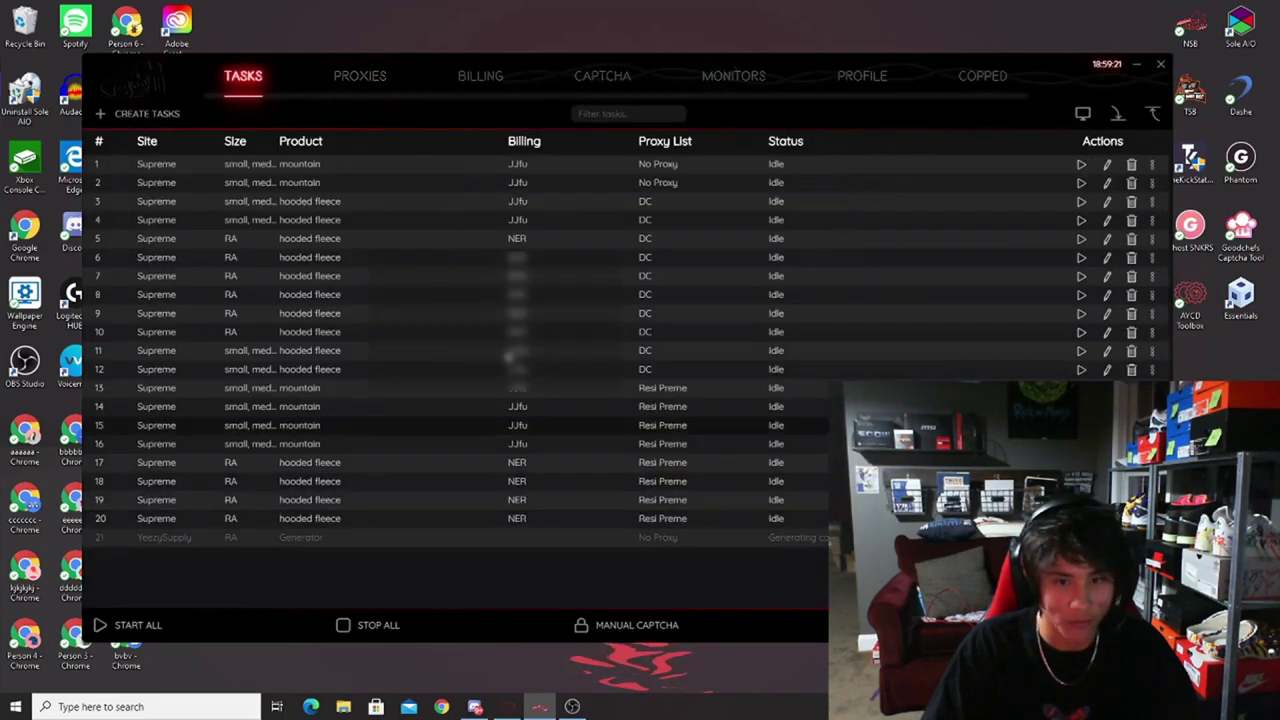
left_click(360, 84)
left_click(1082, 113)
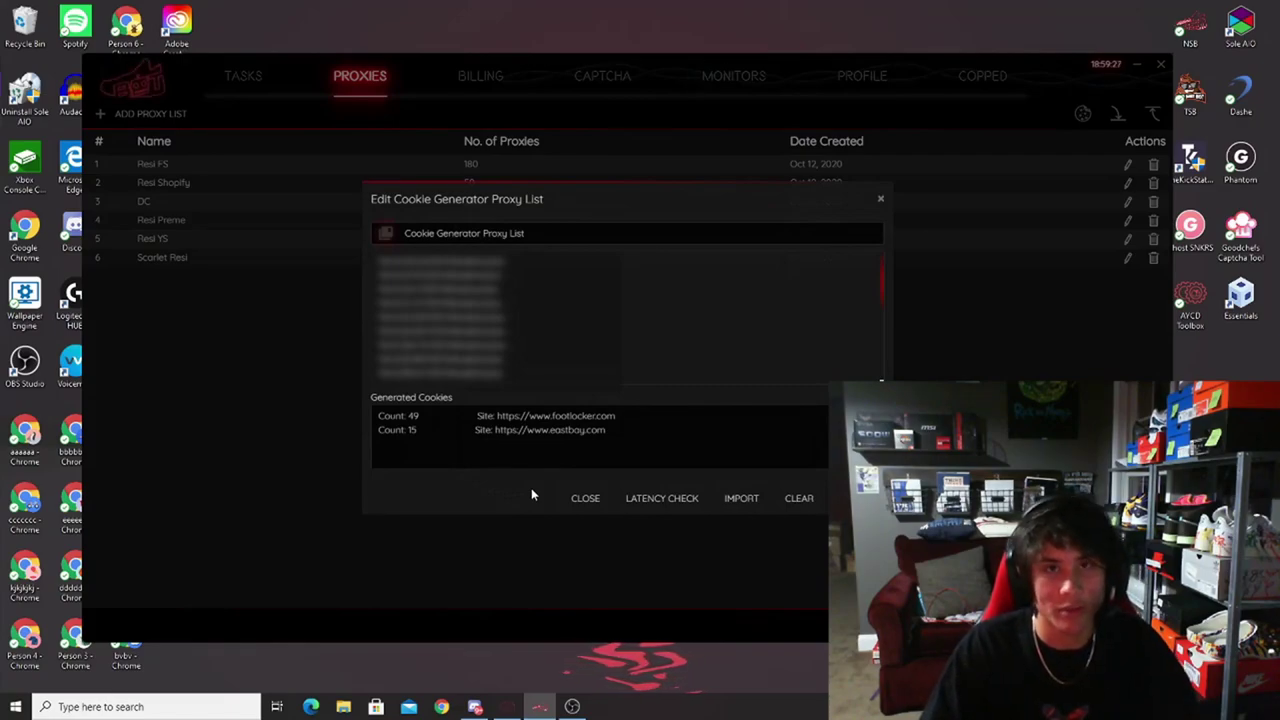
left_click(586, 499)
left_click(243, 76)
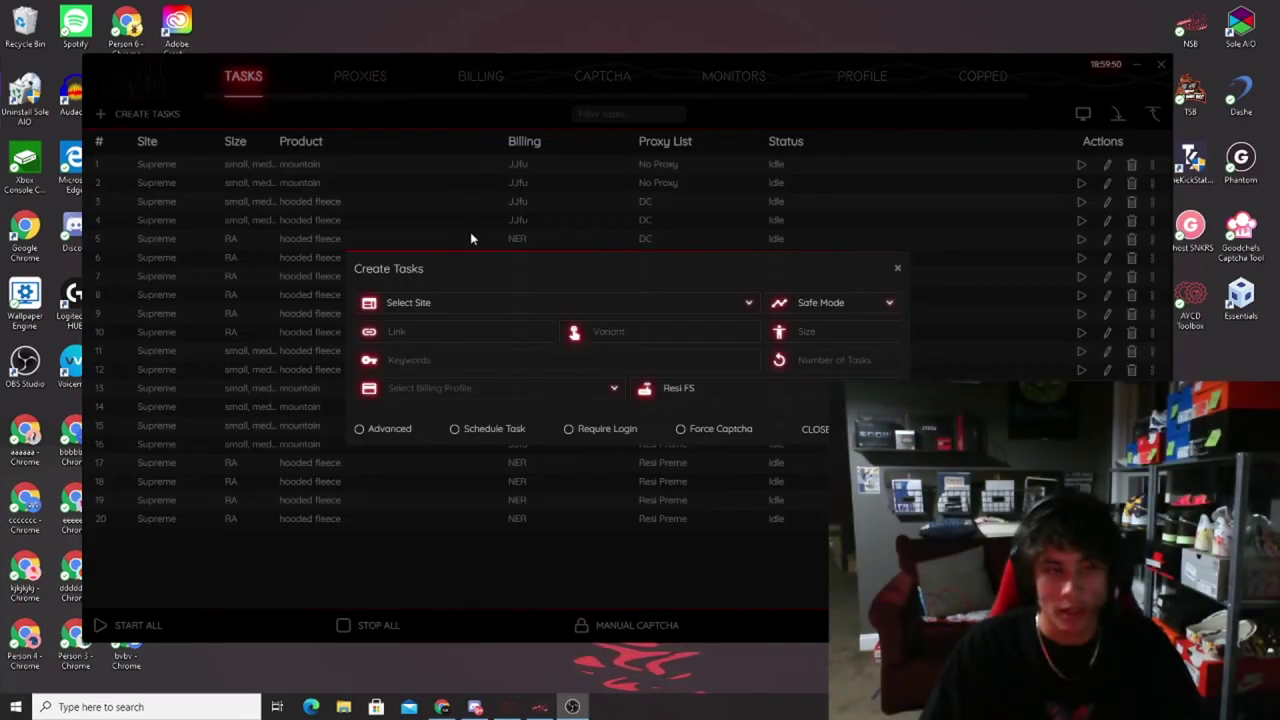
Step: Choose YeezySupply as the site for the new tasks and keep the mode at Normal Mode
left_click(491, 300)
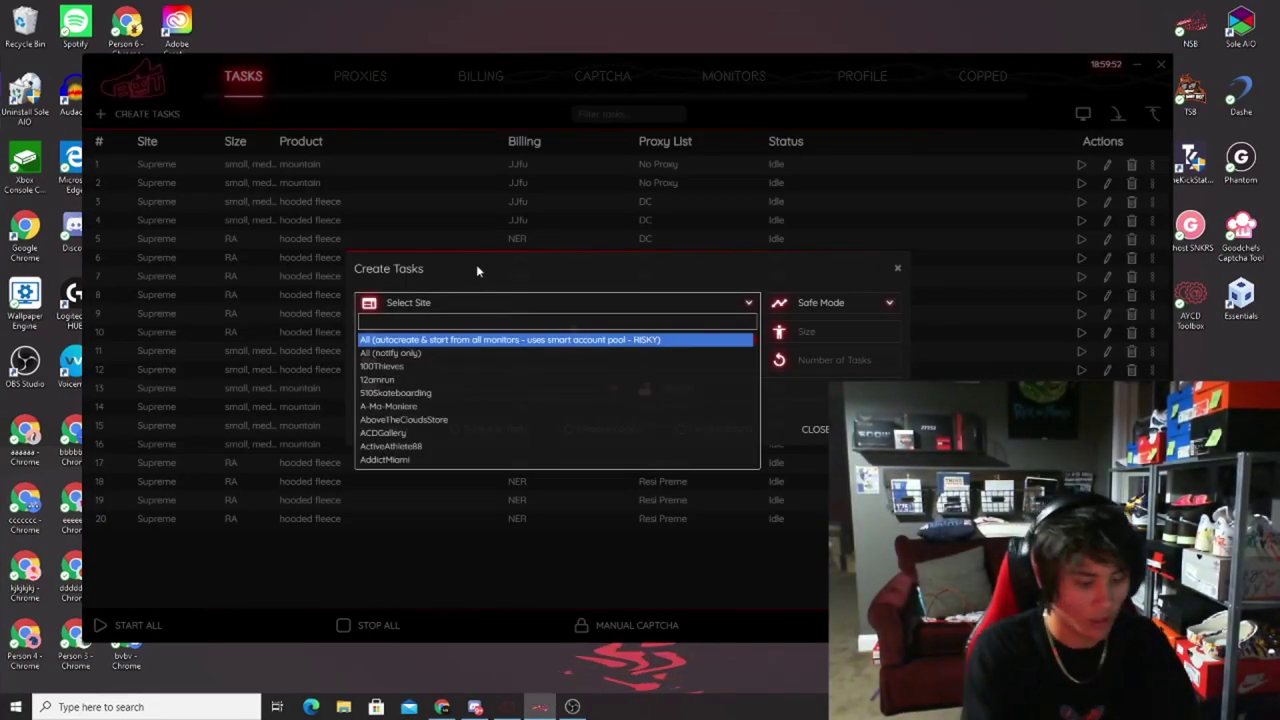
type("yeezy")
key("Return")
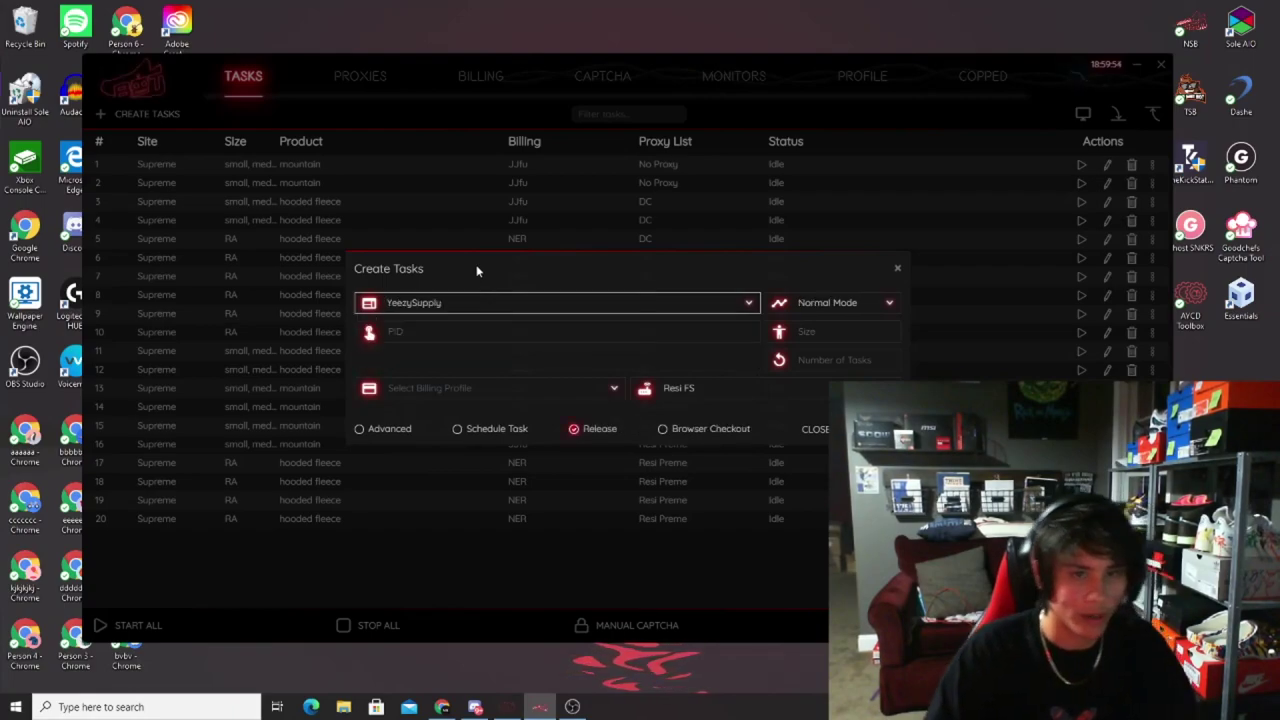
left_click(829, 302)
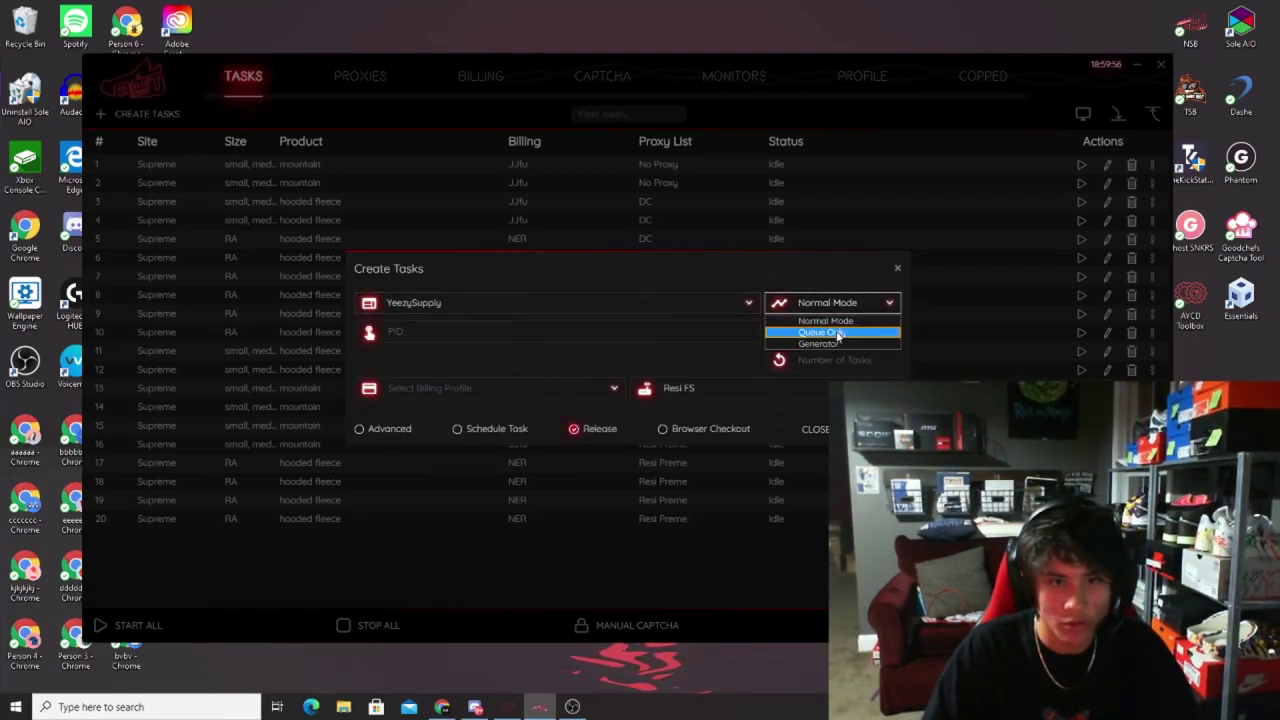
left_click(822, 318)
left_click(822, 304)
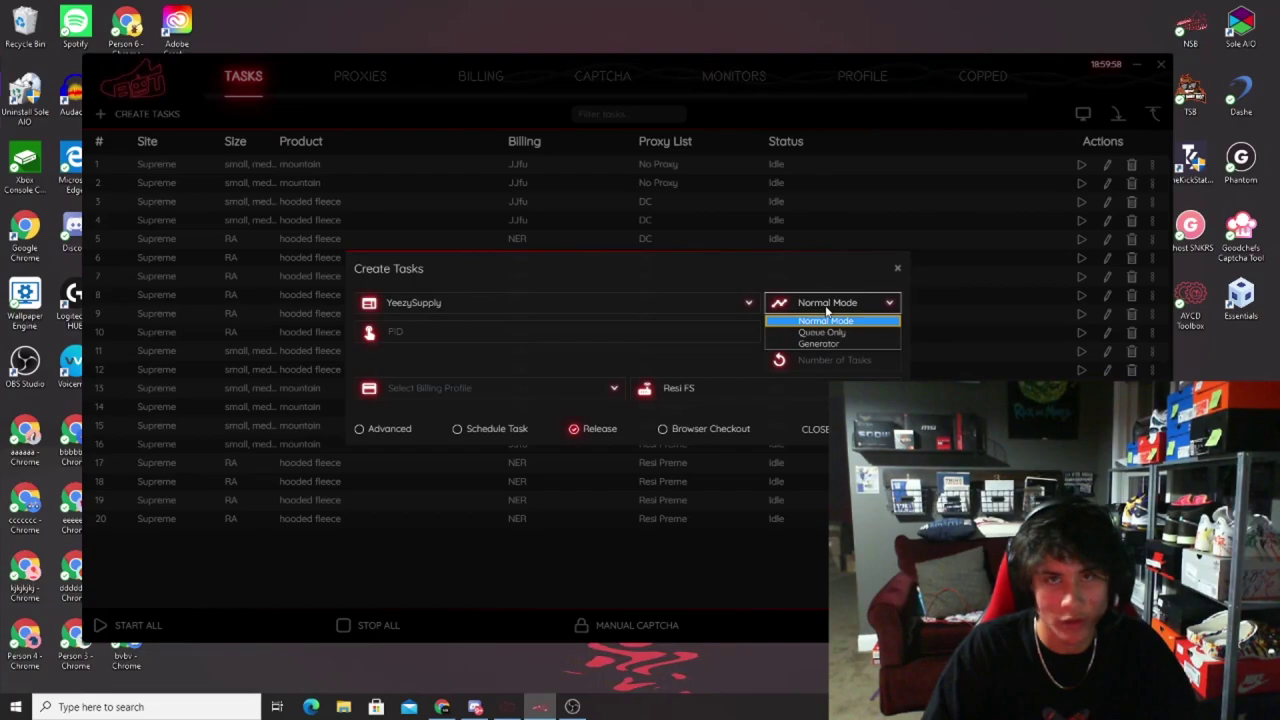
left_click(826, 318)
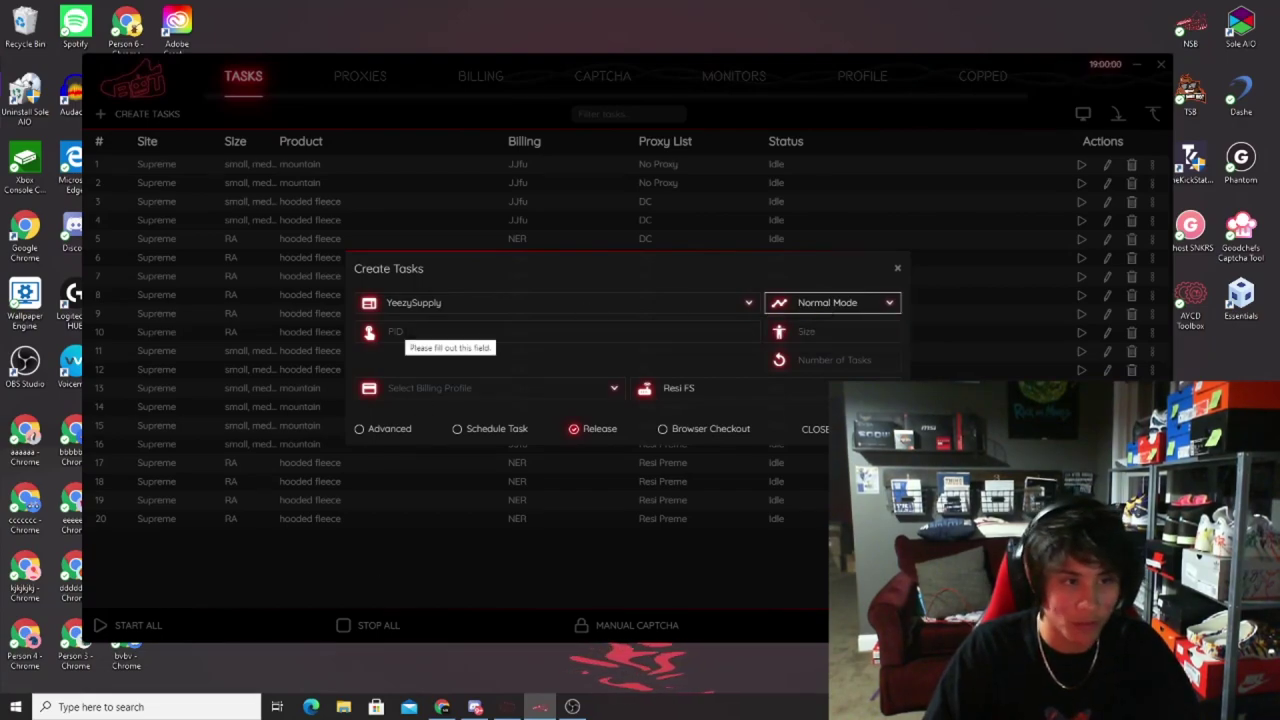
Step: Switch to Chrome, open the Yeezy Boost 380 page on Yeezy Supply, and copy product ID GZ8668 from its URL
left_click(441, 707)
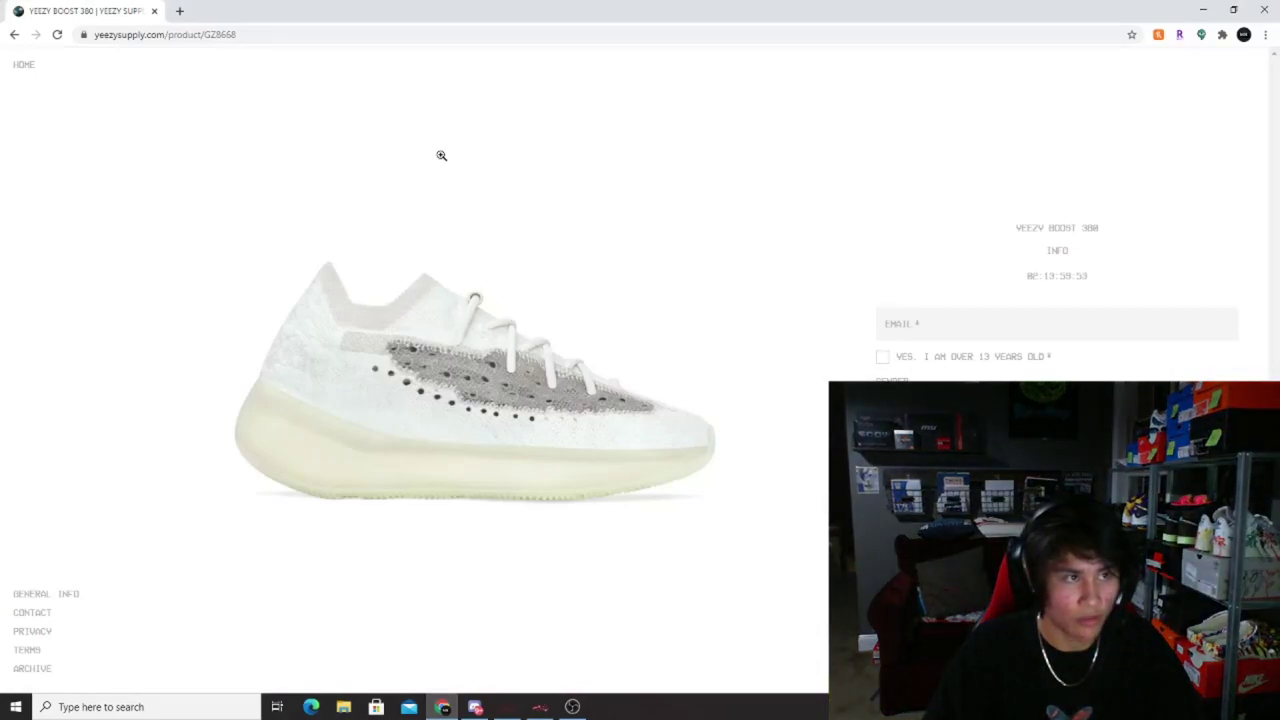
left_click(28, 64)
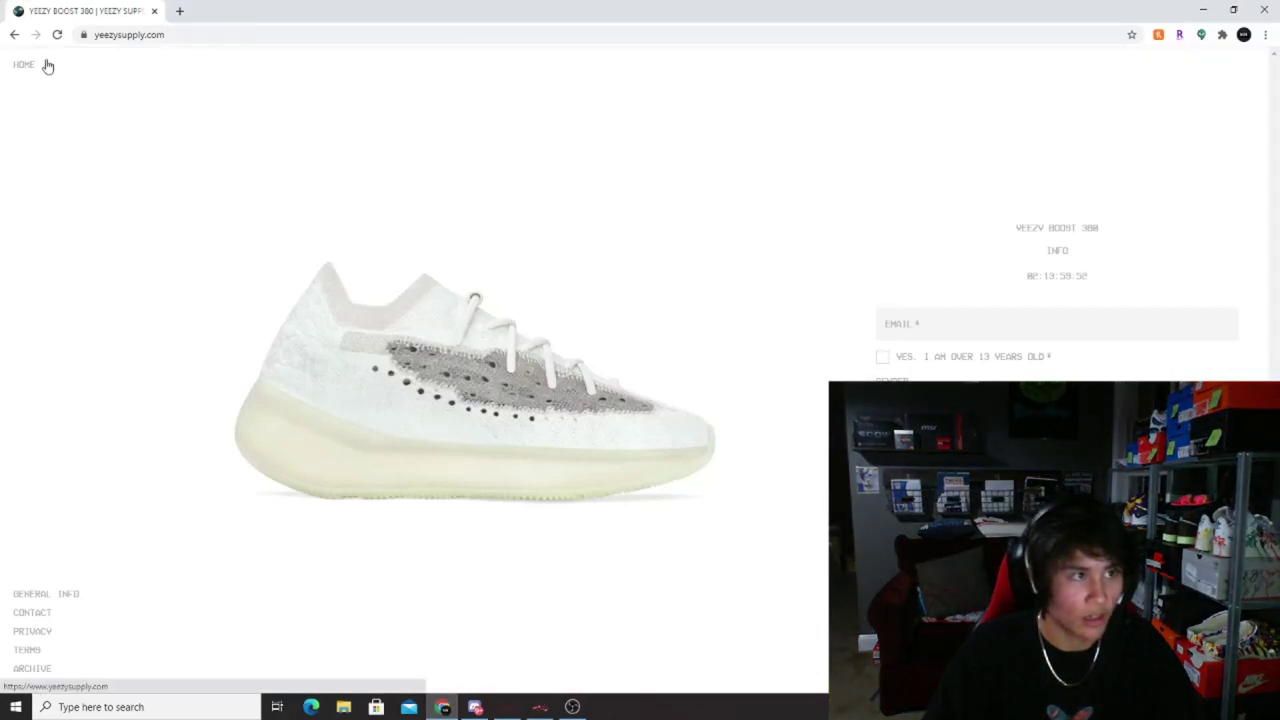
left_click(540, 257)
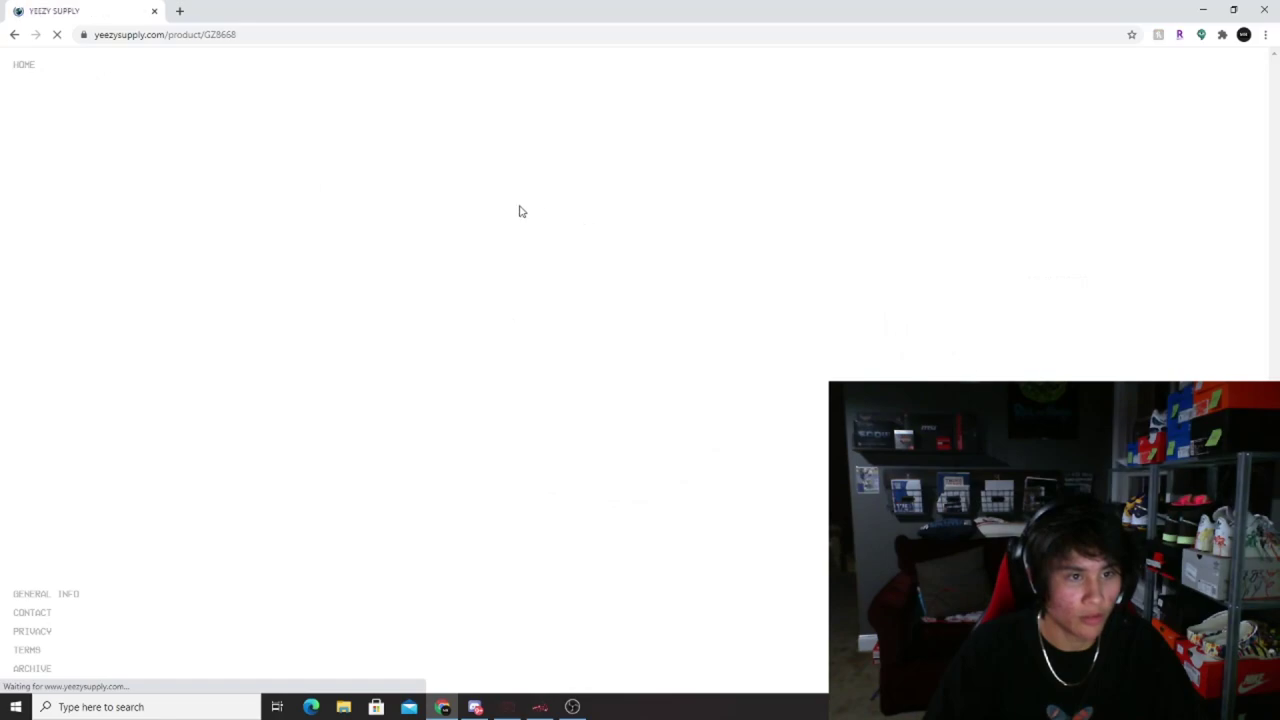
left_click(206, 36)
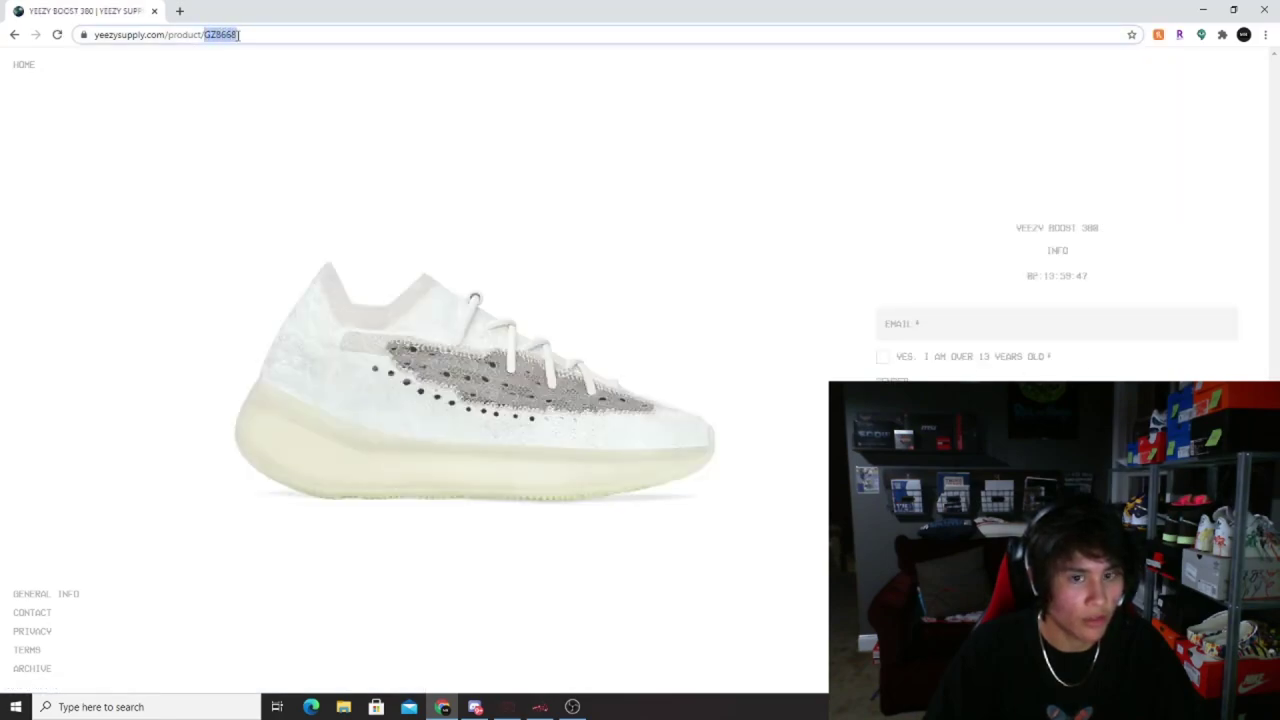
left_click_drag(238, 35, 238, 35)
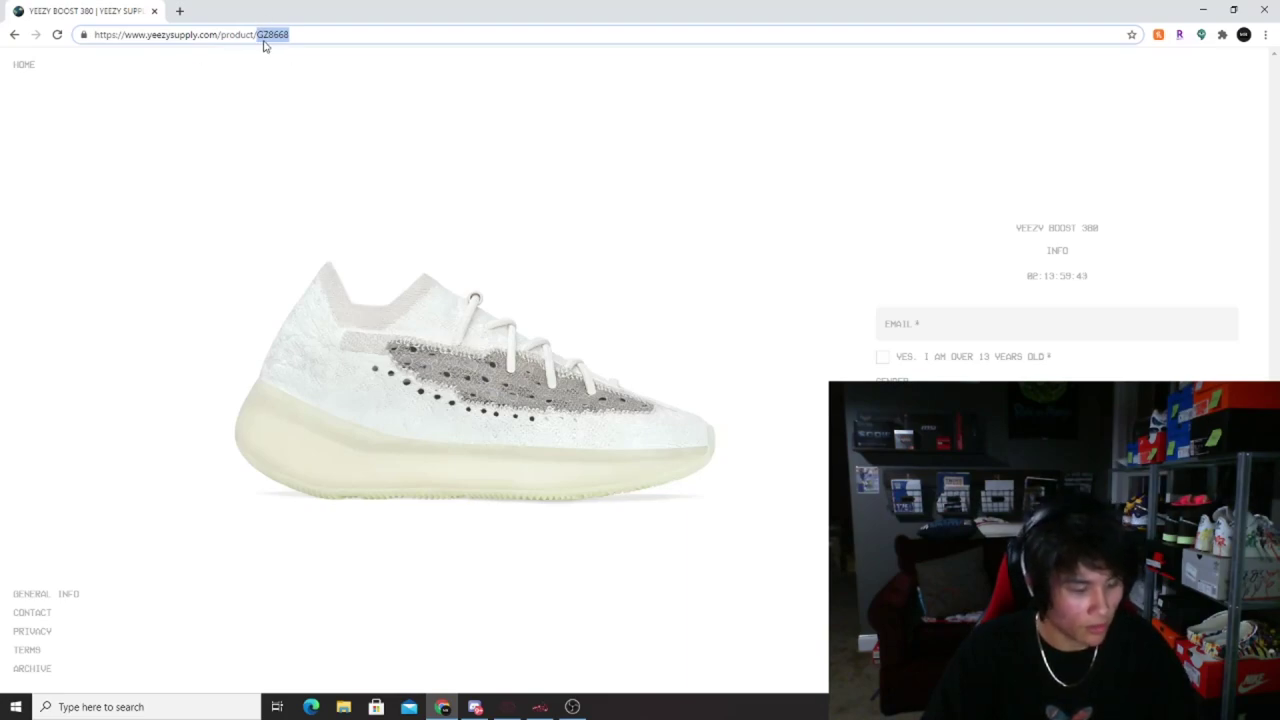
Step: Return to the bot and set the PID to GZ8668, the size to RA, and the number of tasks to 3
key("alt+Tab")
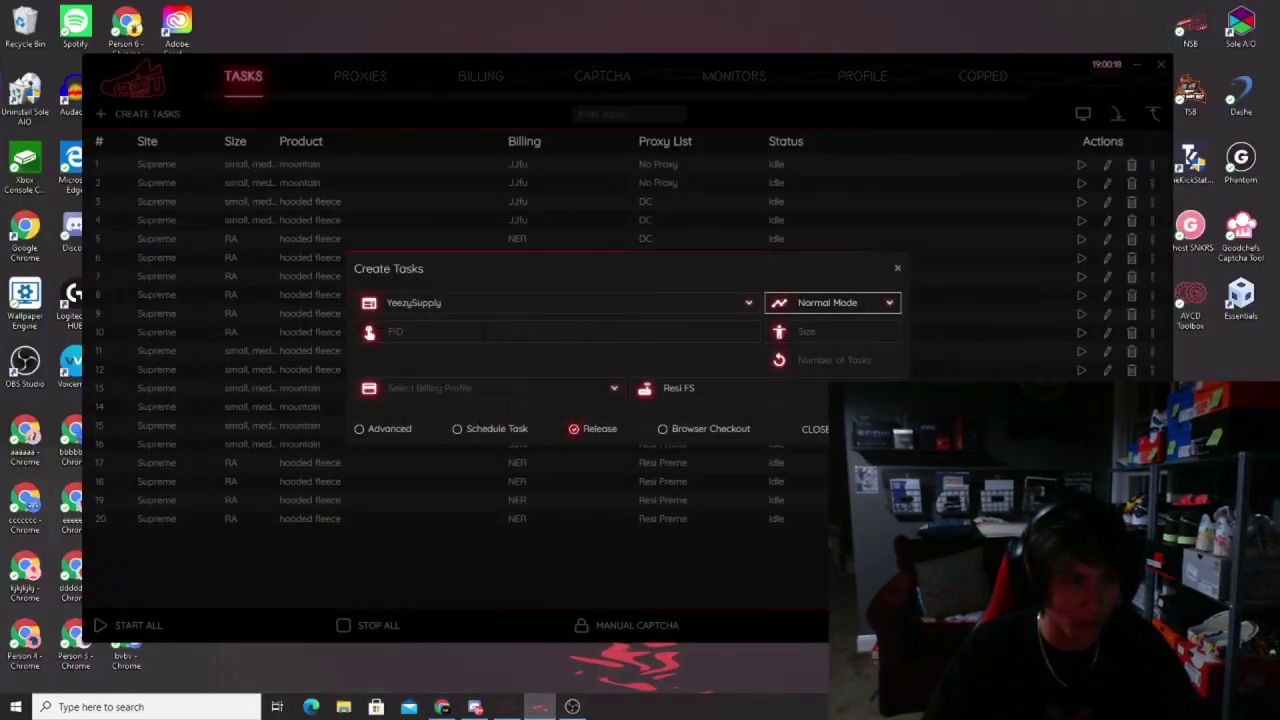
left_click(555, 331)
type("GZ8668")
left_click(401, 360)
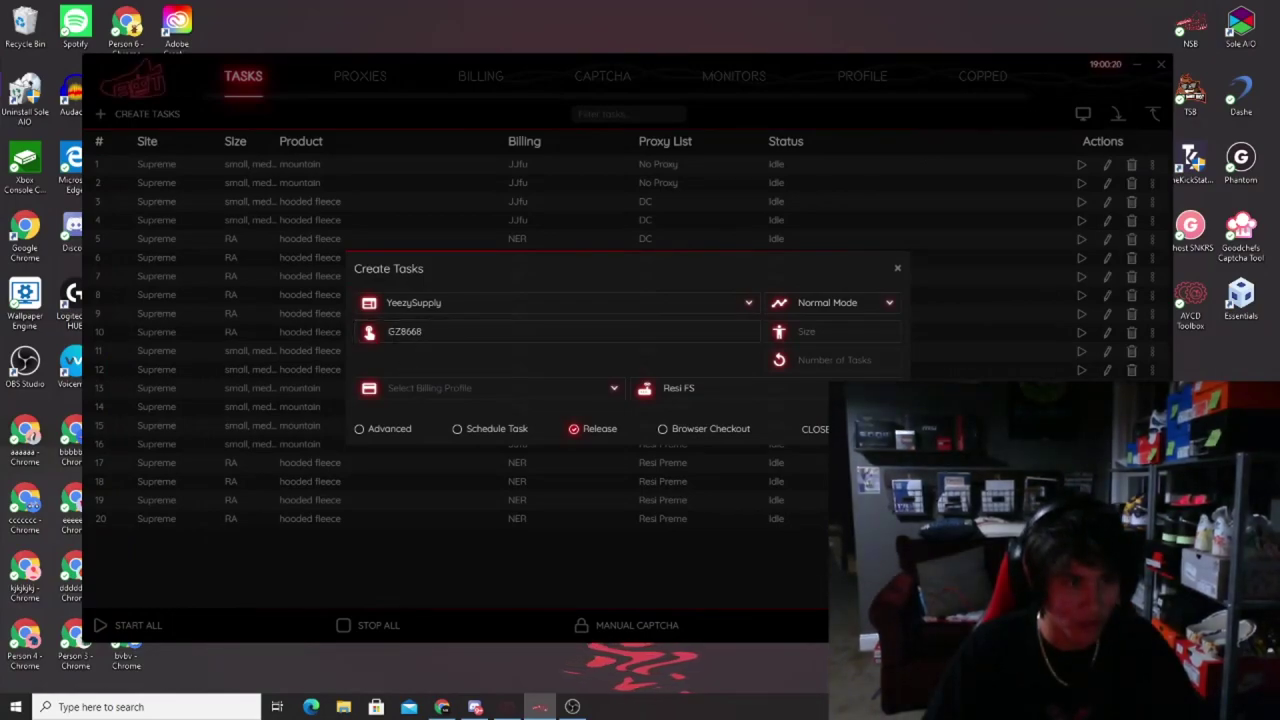
left_click(840, 332)
type("RA")
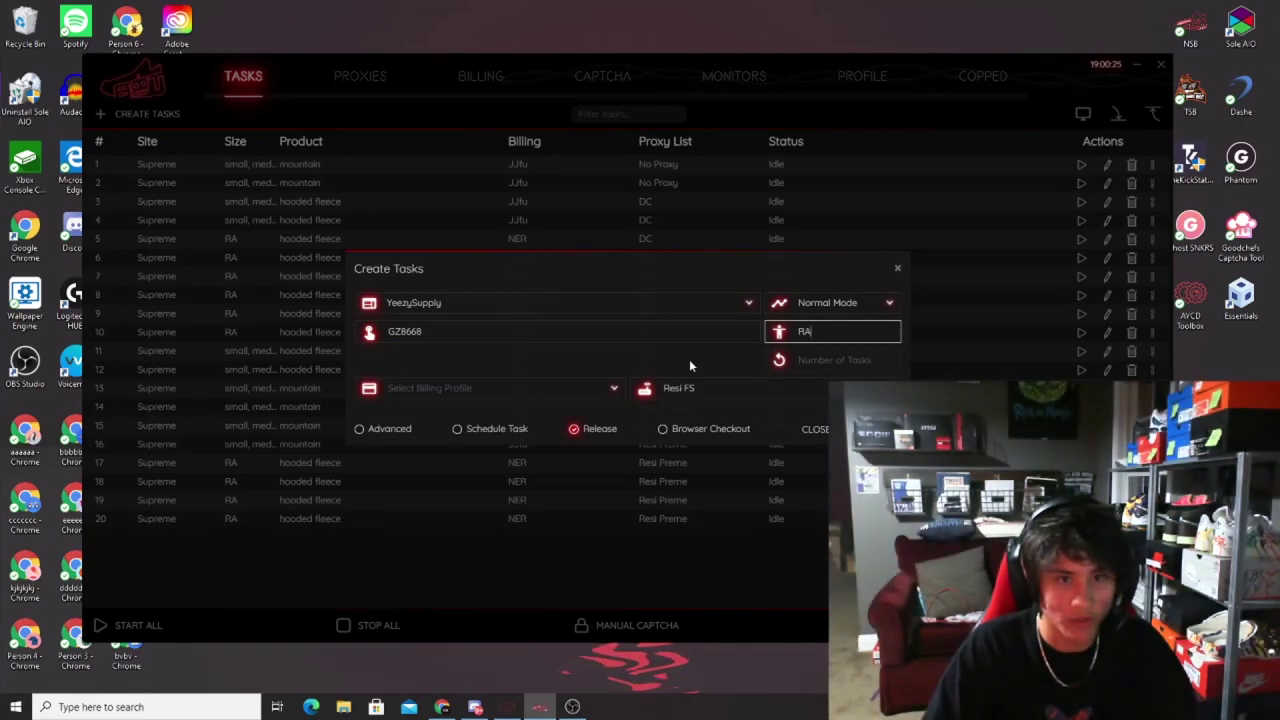
key("Tab")
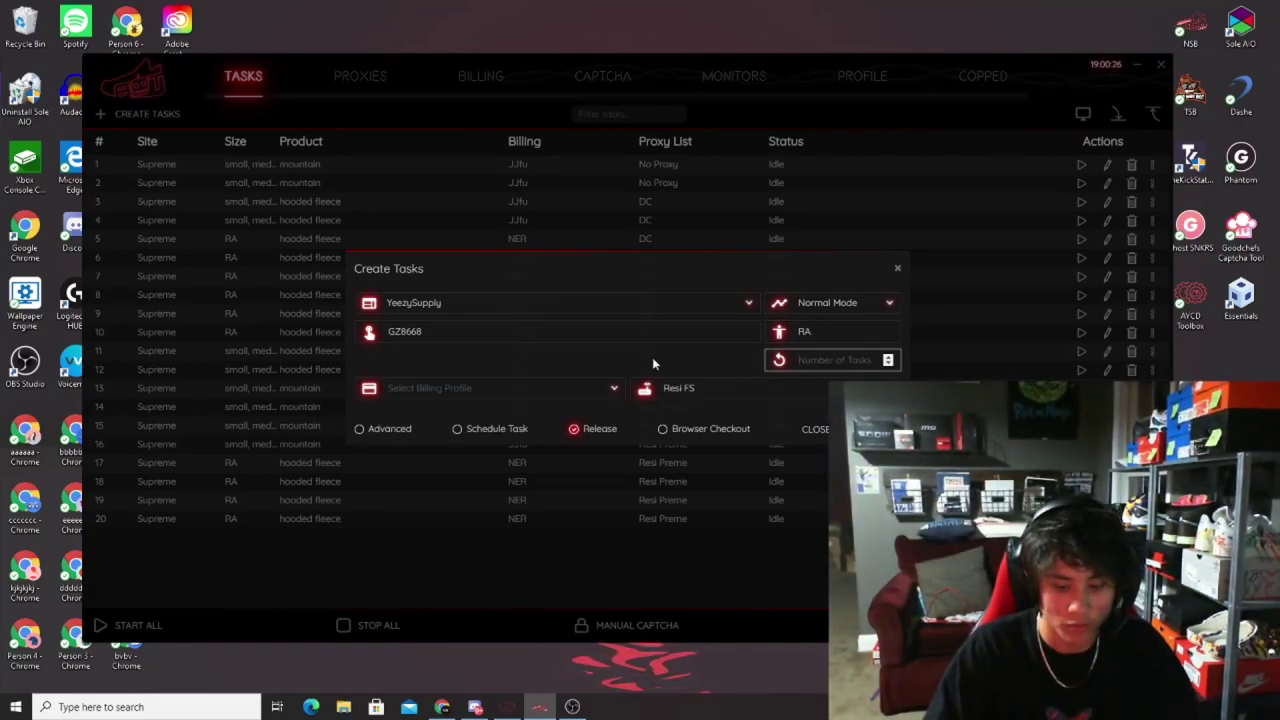
type("3")
Step: Assign the DC proxy list and the TEST billing profile to the YeezySupply tasks
left_click(697, 386)
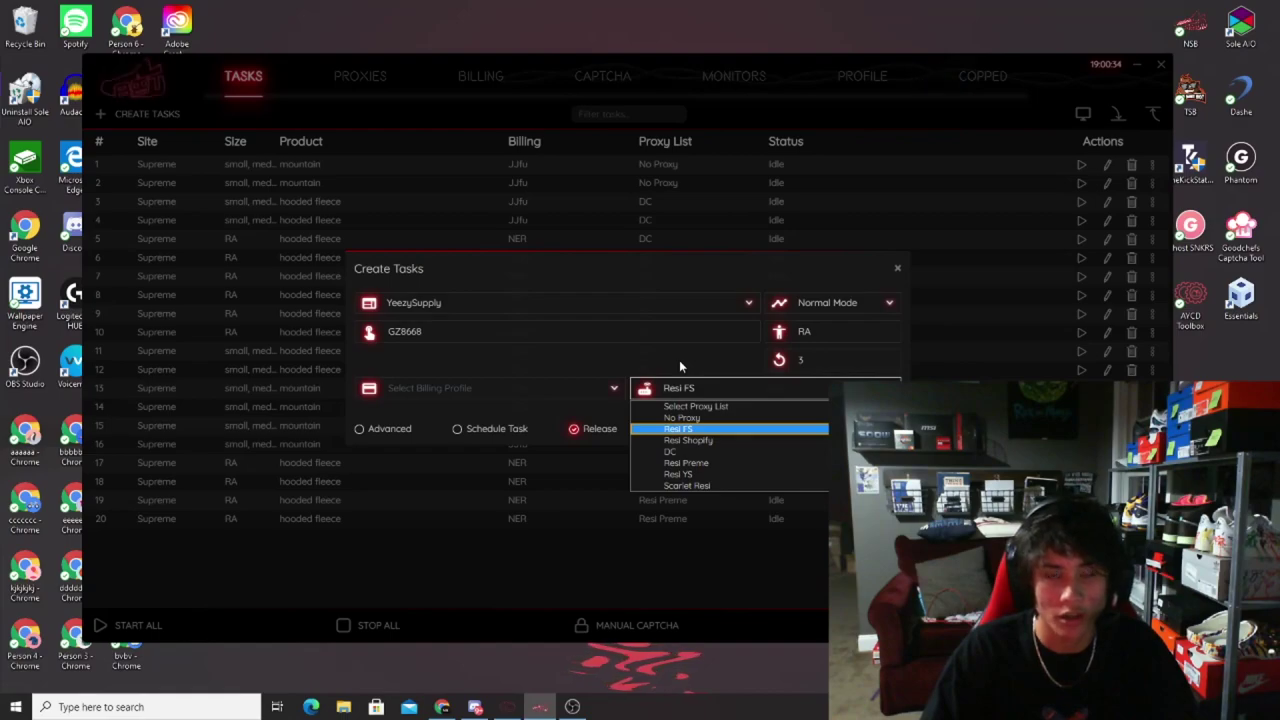
left_click(685, 452)
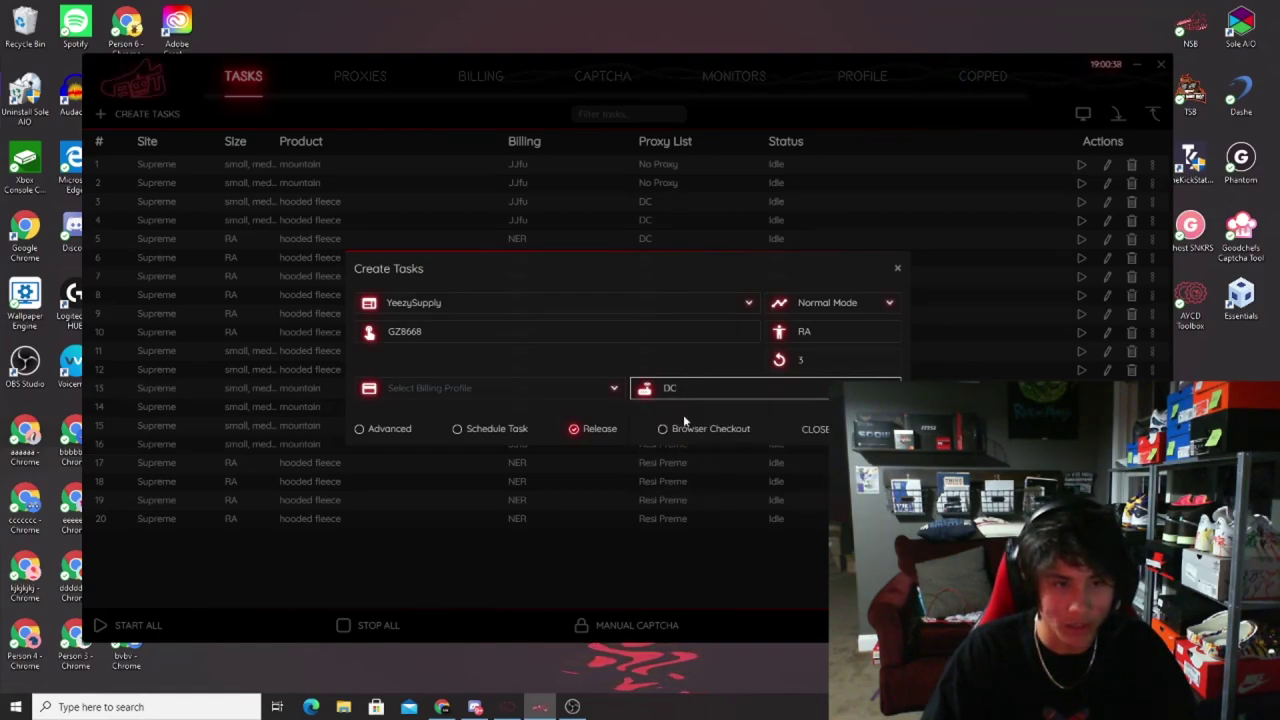
left_click(462, 390)
left_click(401, 533)
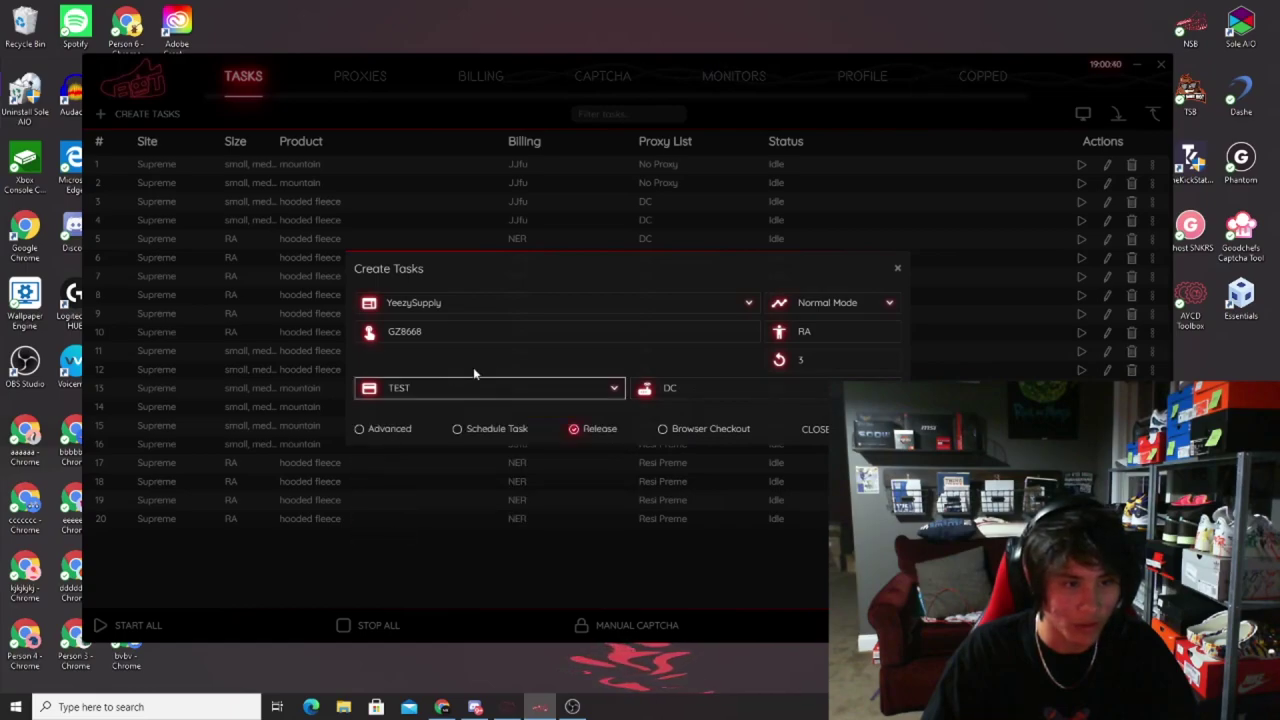
Step: Check the advanced timeout settings, hide them again, and create the YeezySupply tasks for GZ8668
left_click(360, 428)
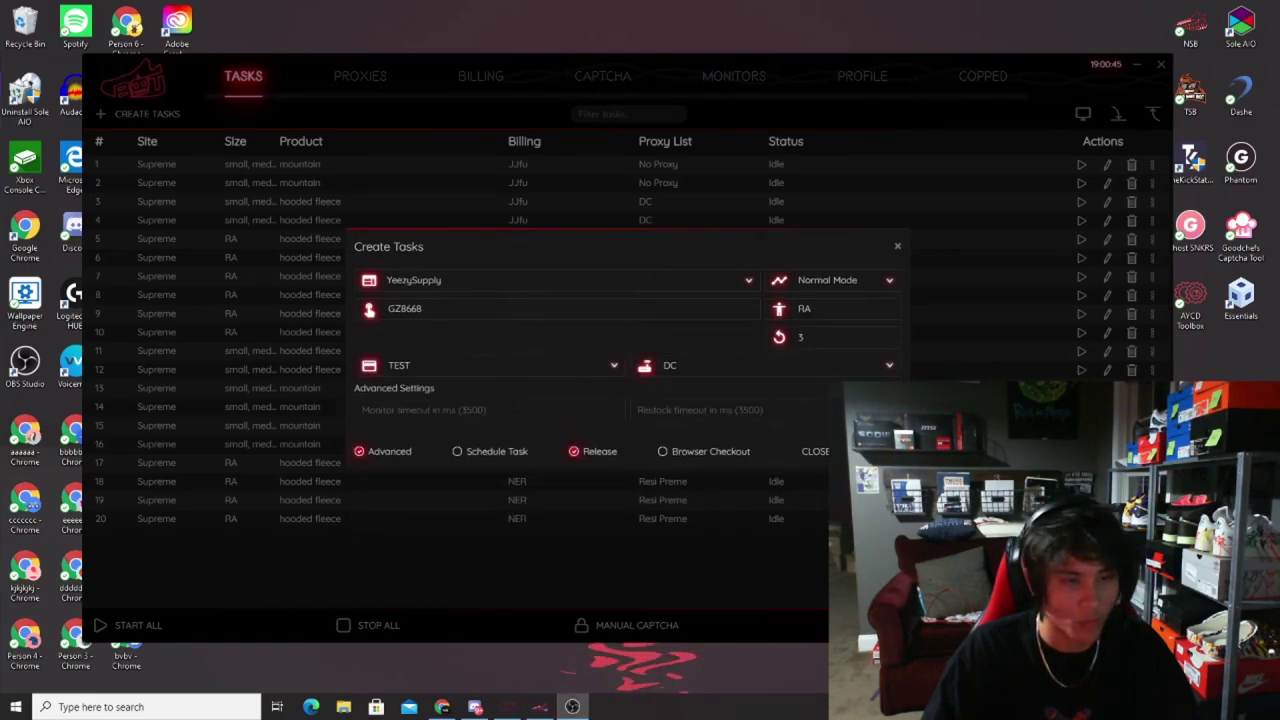
left_click(377, 453)
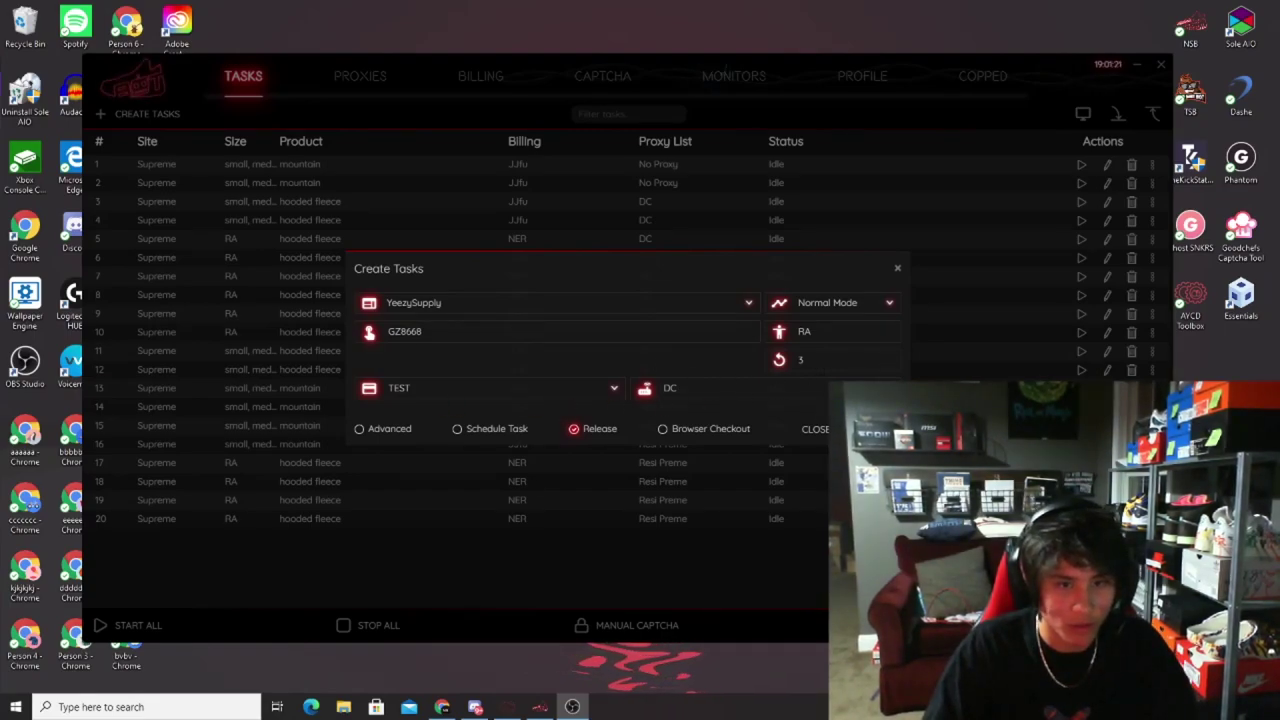
left_click(815, 430)
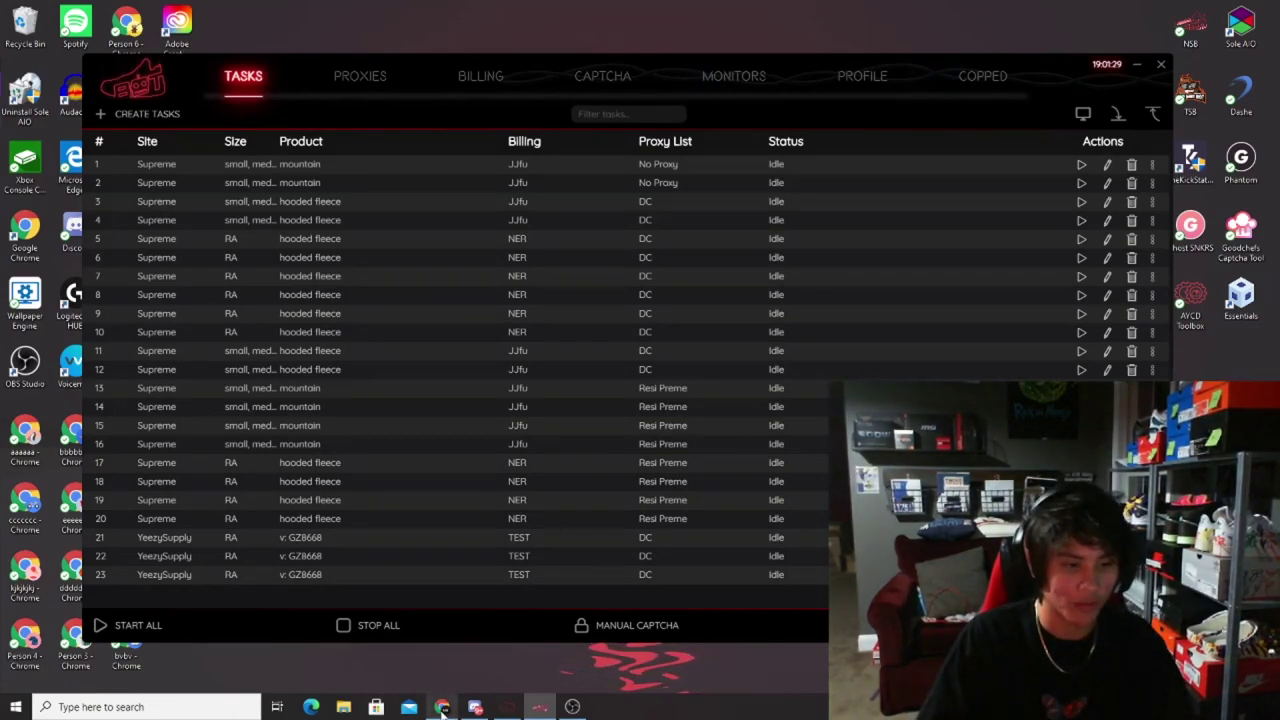
Step: Switch to Chrome, reopen the Yeezy Boost 380 product page from the Yeezy Supply home page, and close the browser
key("alt+Tab")
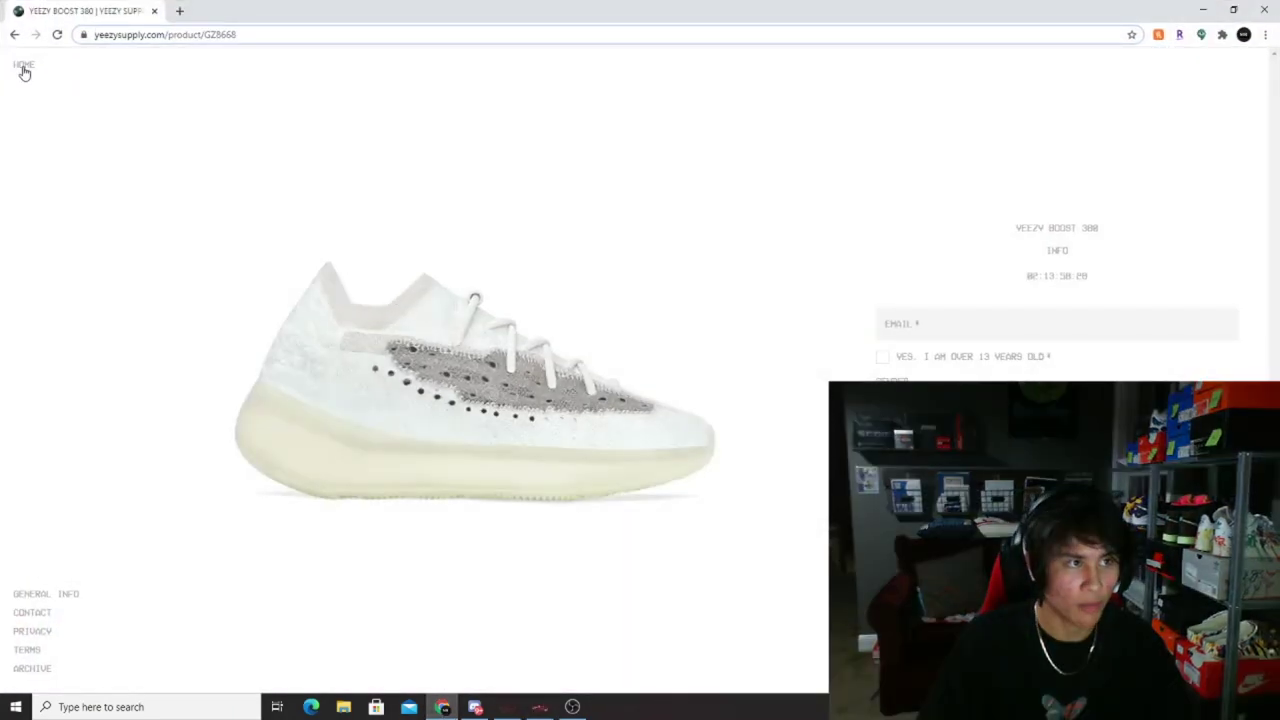
left_click(23, 66)
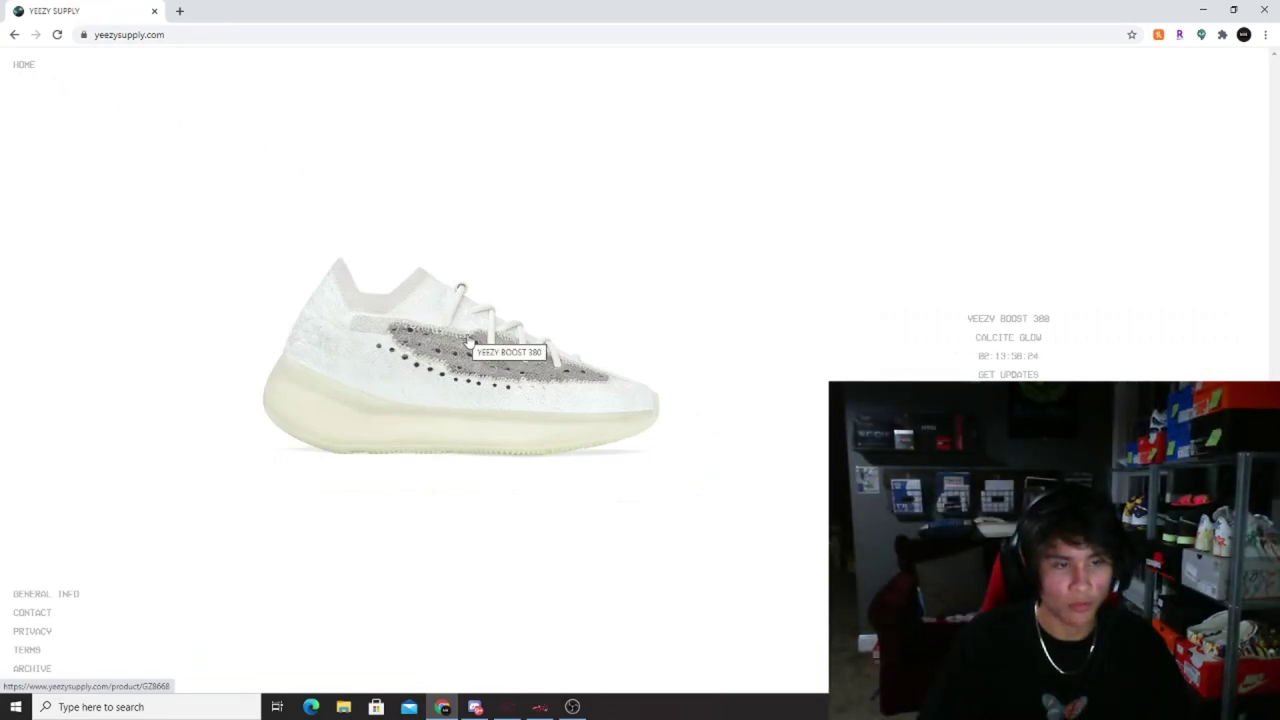
left_click(468, 342)
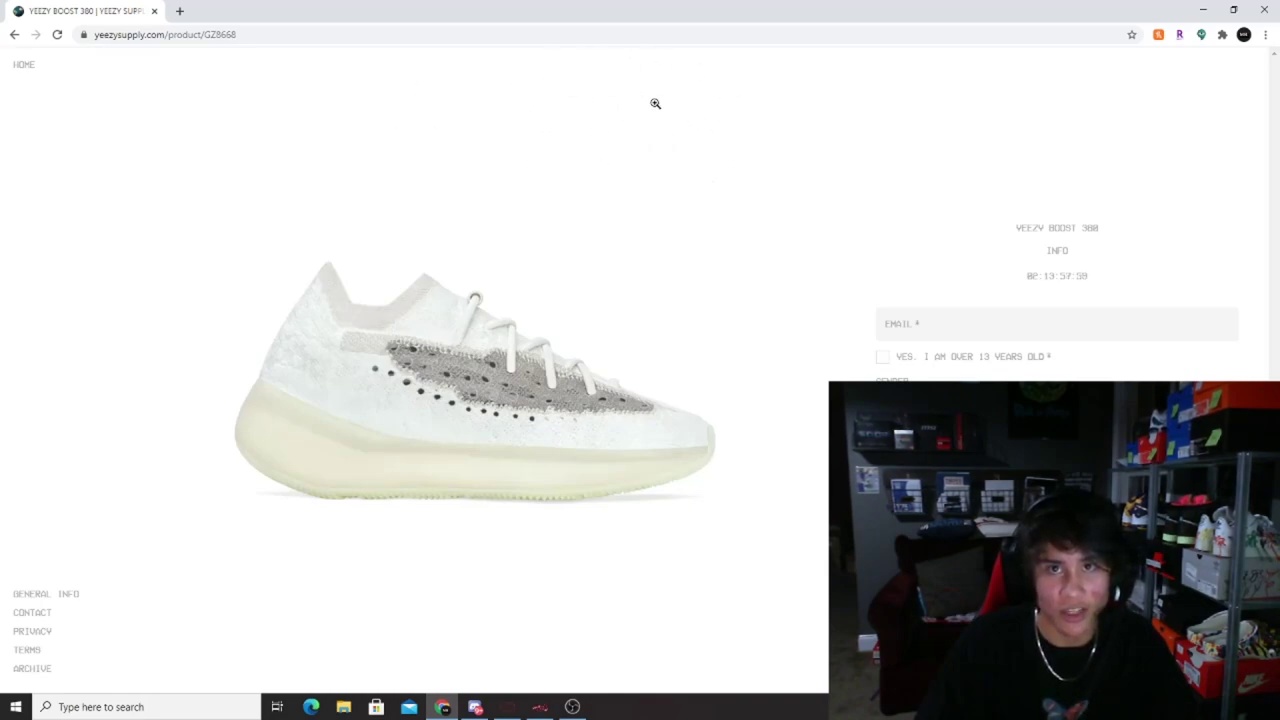
left_click(1264, 9)
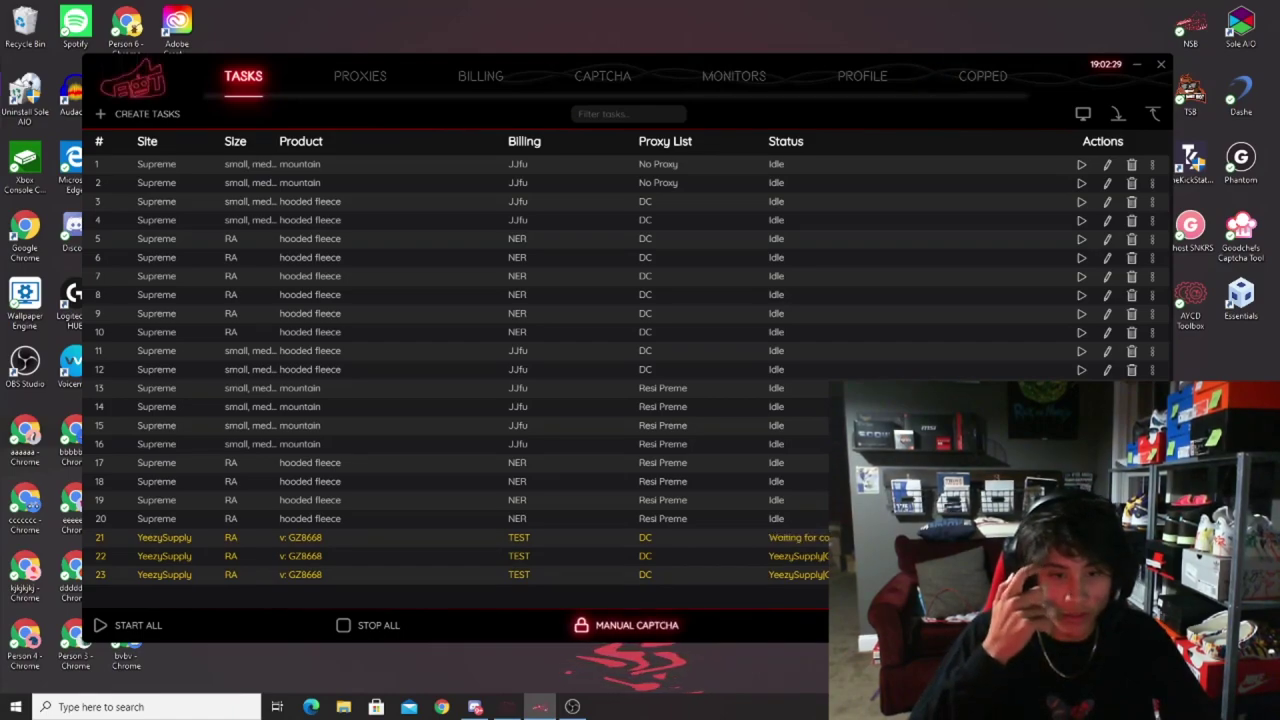
Step: Open the bot's manual captcha window, move it aside to view it, and close it
left_click(640, 624)
left_click_drag(647, 44, 423, 50)
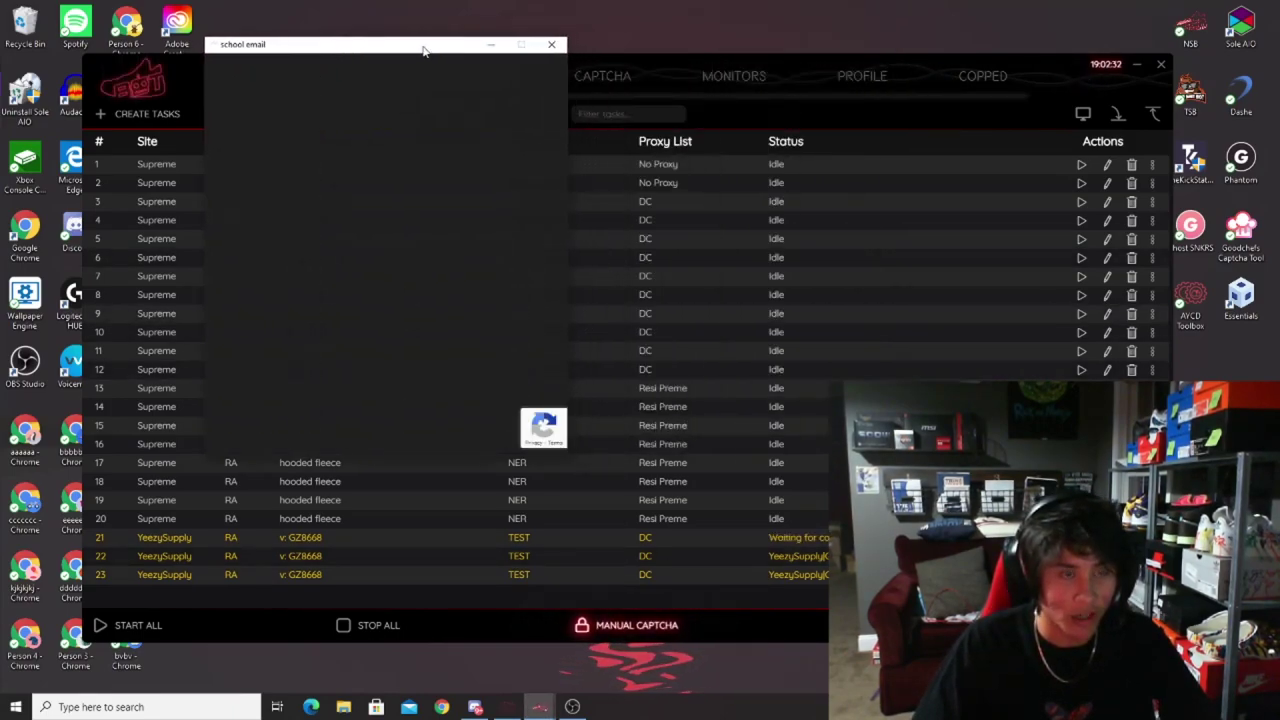
left_click(551, 46)
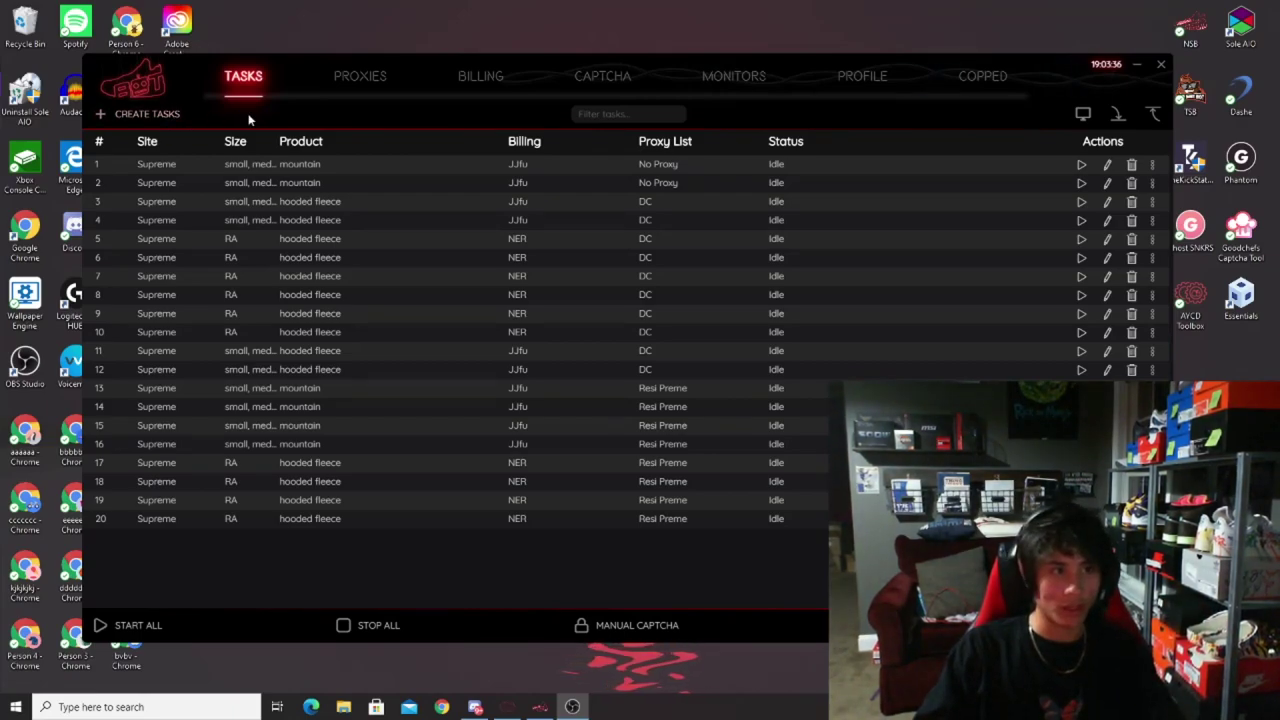
Step: Start a new set of tasks and choose Supreme as the site
left_click(152, 114)
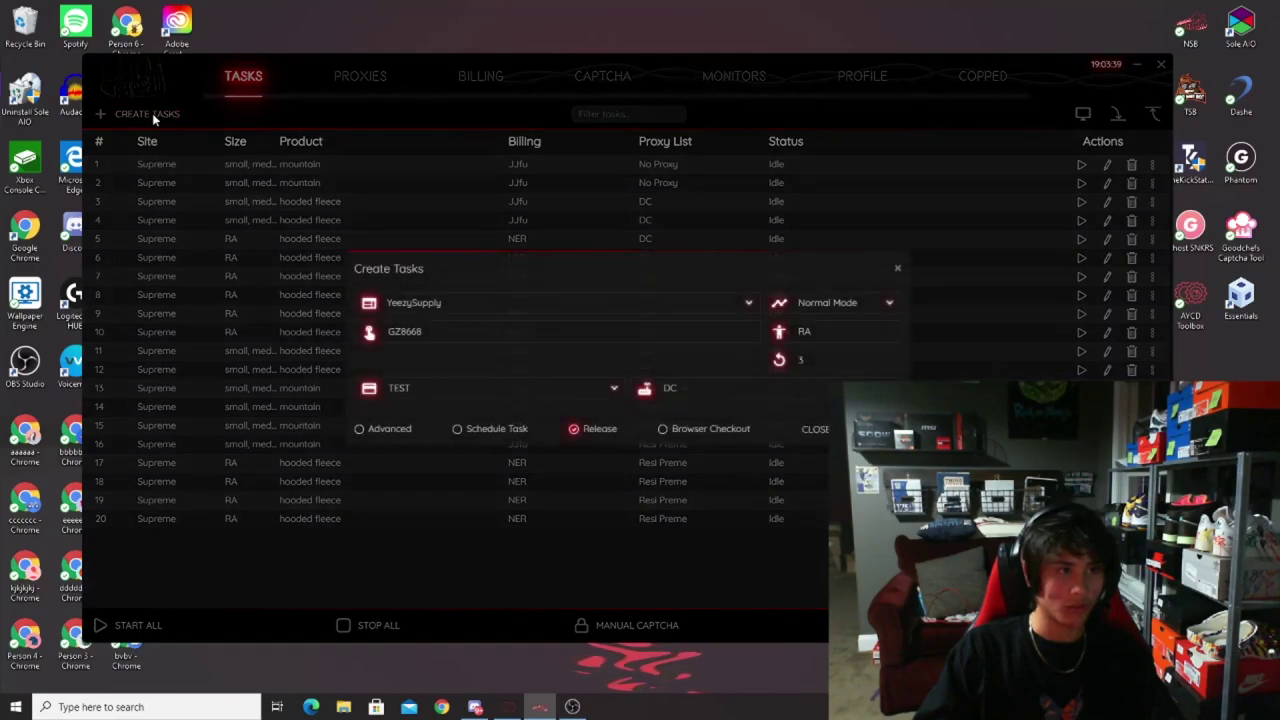
left_click(471, 302)
type("supreme")
key("Return")
Step: Review the available task modes for Supreme, keeping Safe Mode selected
left_click(806, 305)
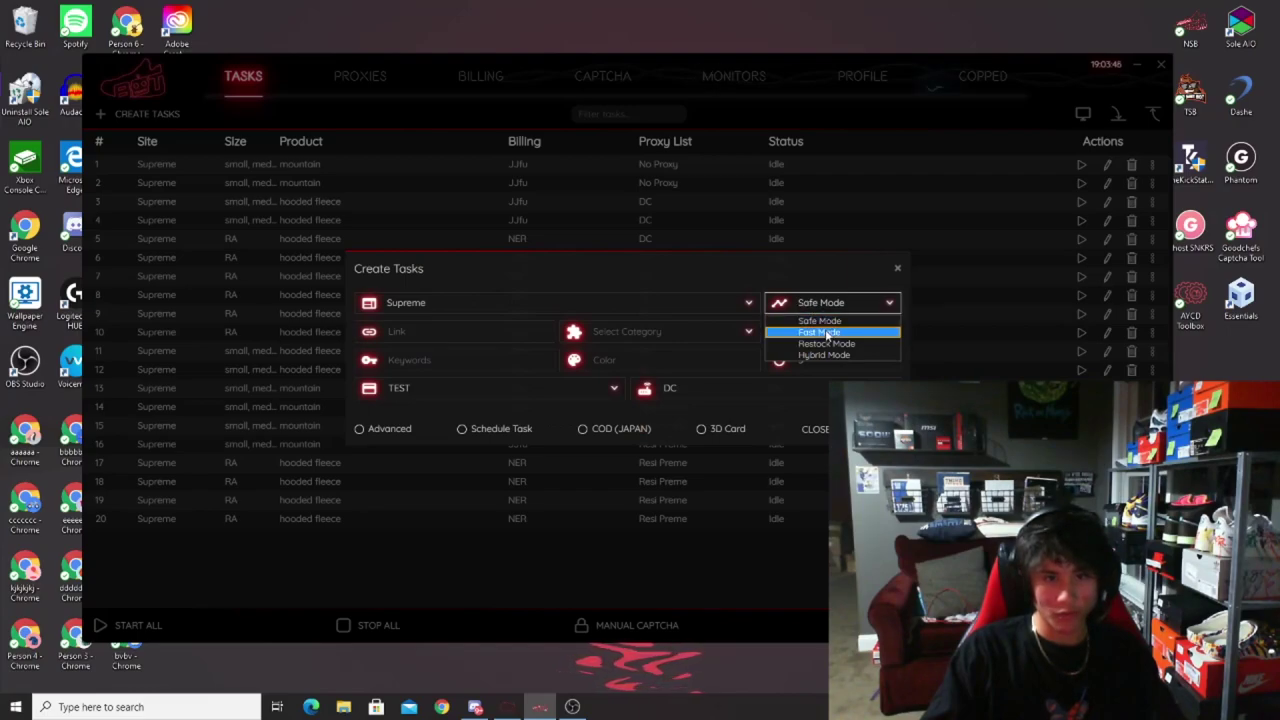
left_click(823, 305)
left_click(823, 305)
left_click(823, 305)
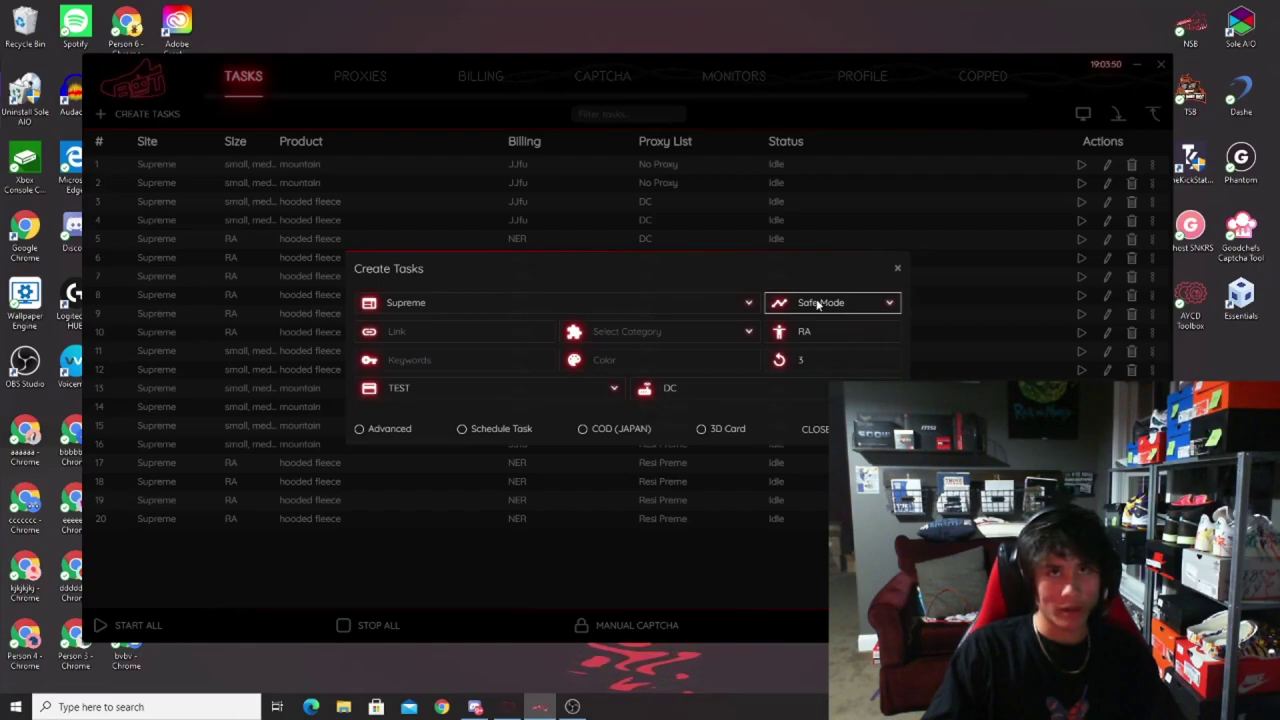
left_click(818, 305)
left_click(817, 303)
left_click(817, 303)
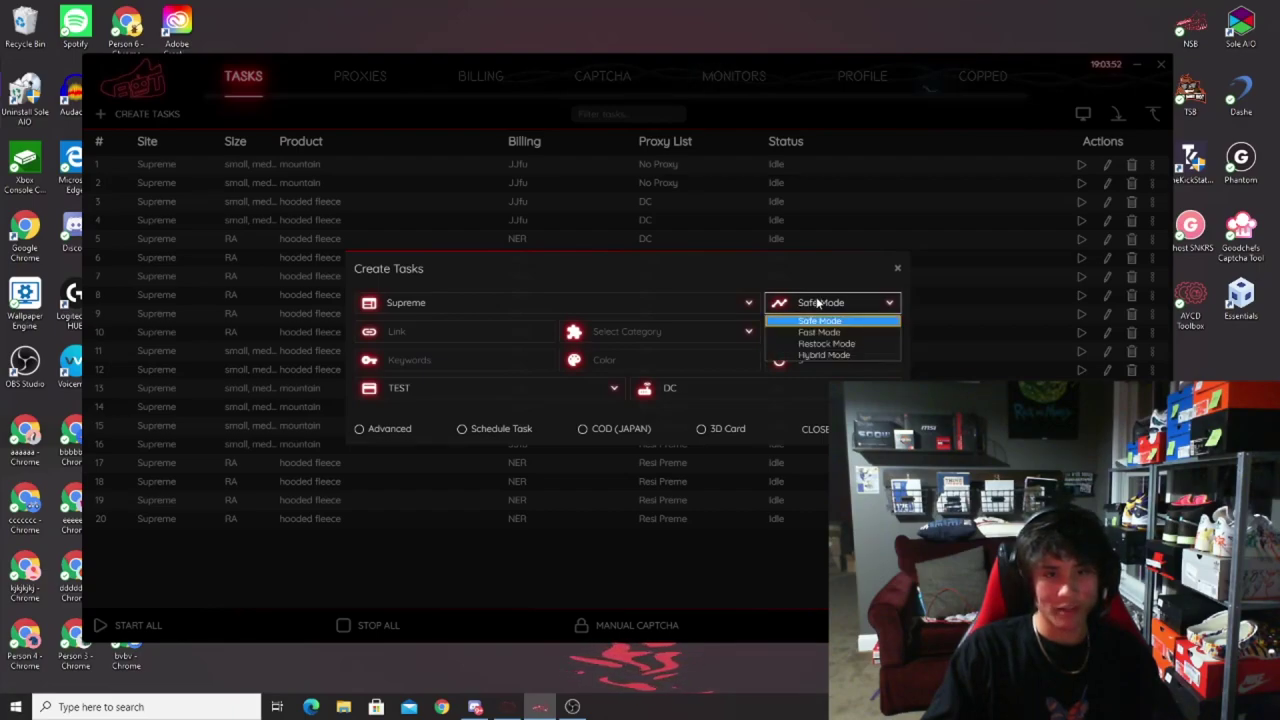
left_click(825, 306)
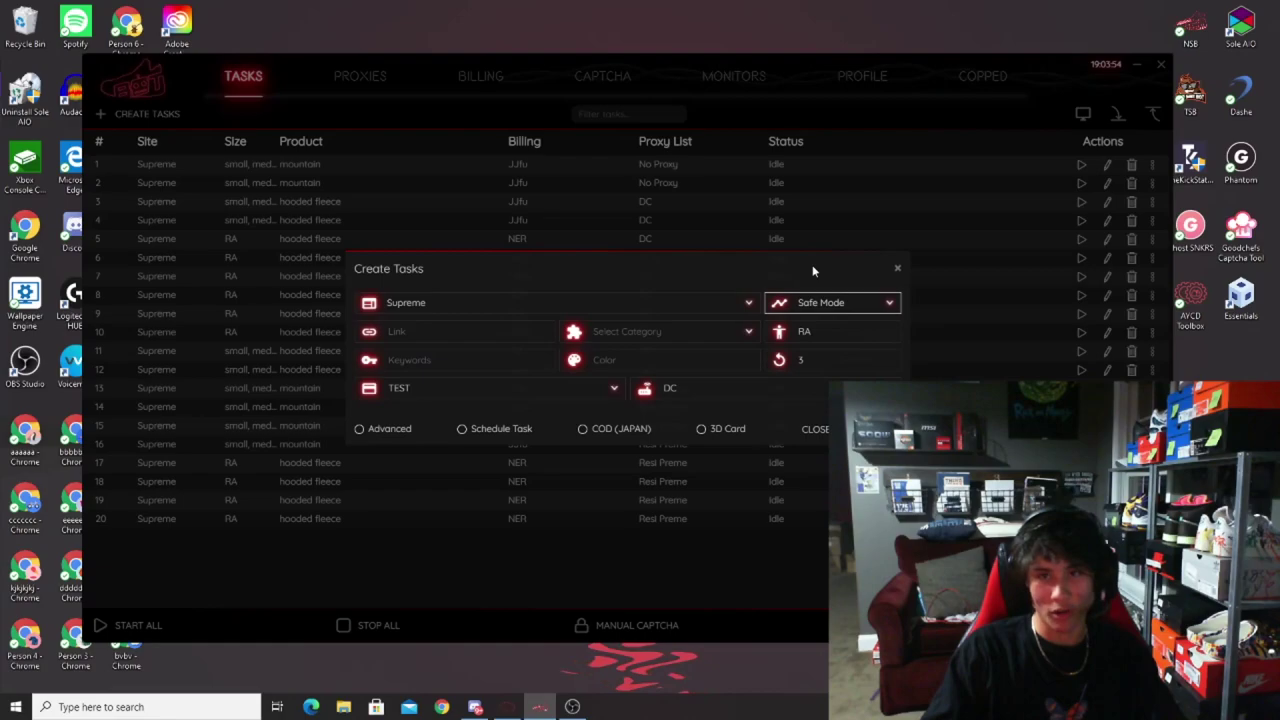
left_click(817, 307)
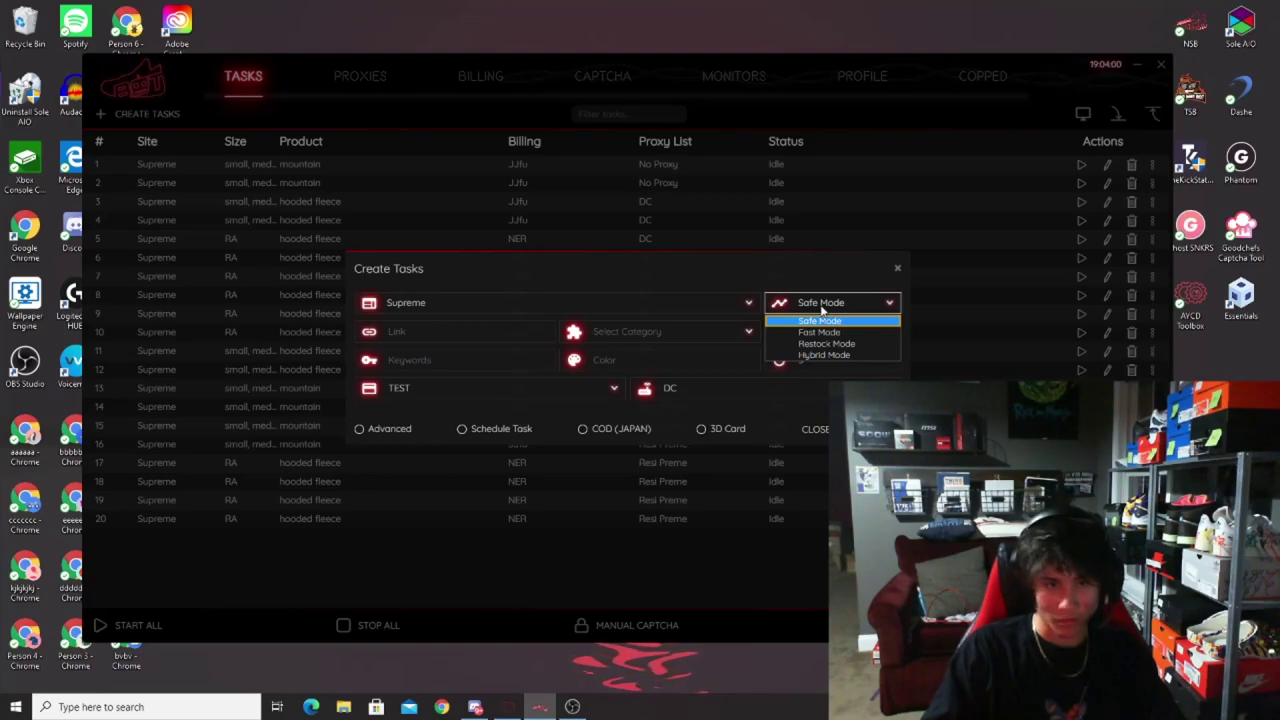
left_click(819, 320)
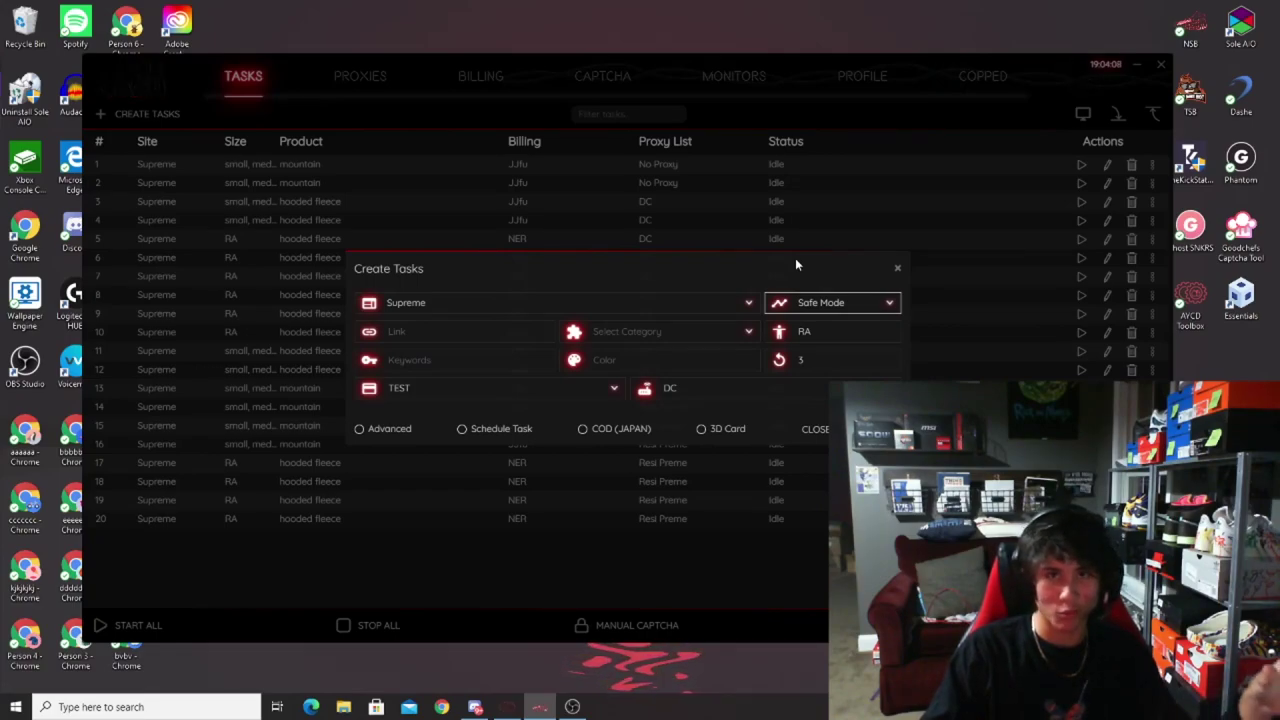
left_click(820, 302)
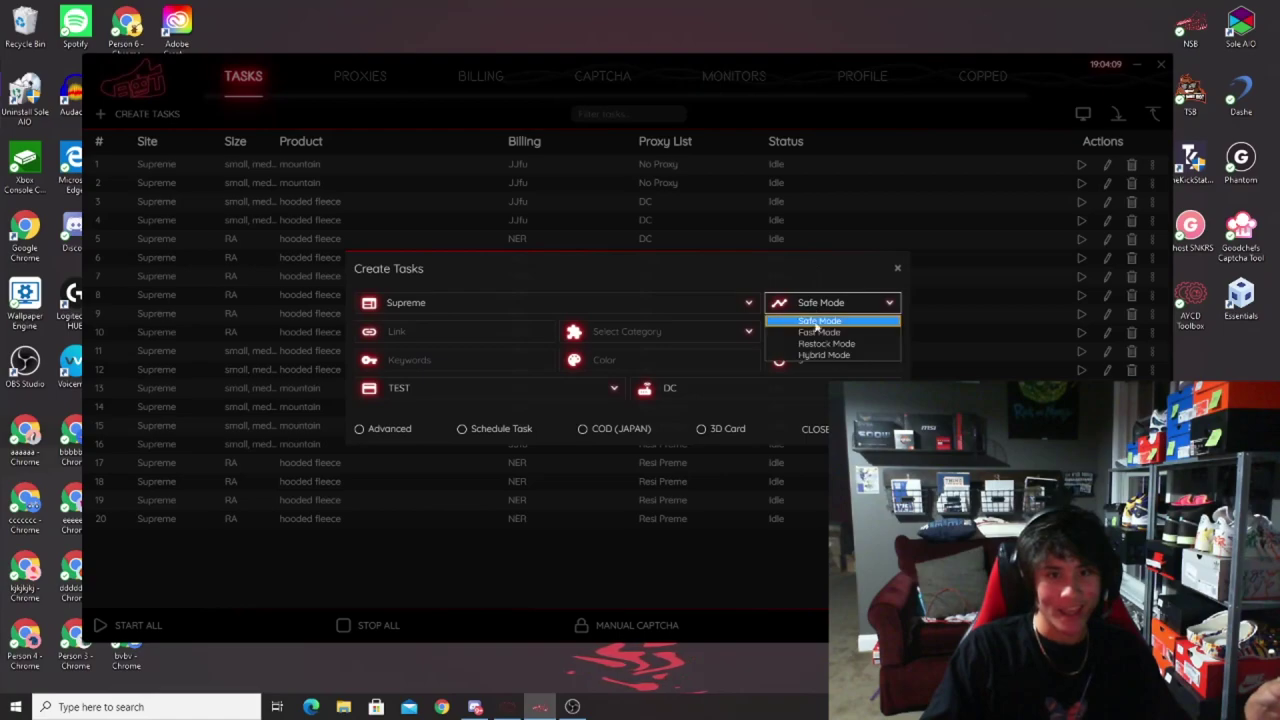
left_click(817, 303)
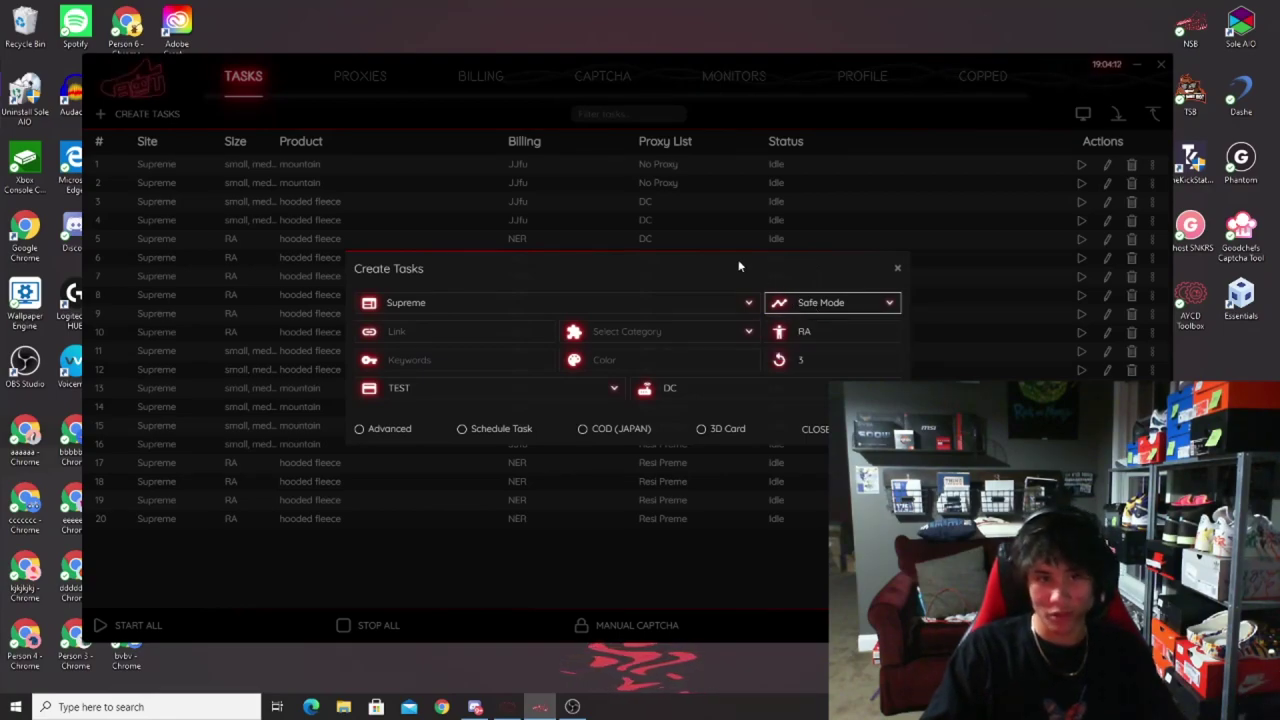
left_click(820, 302)
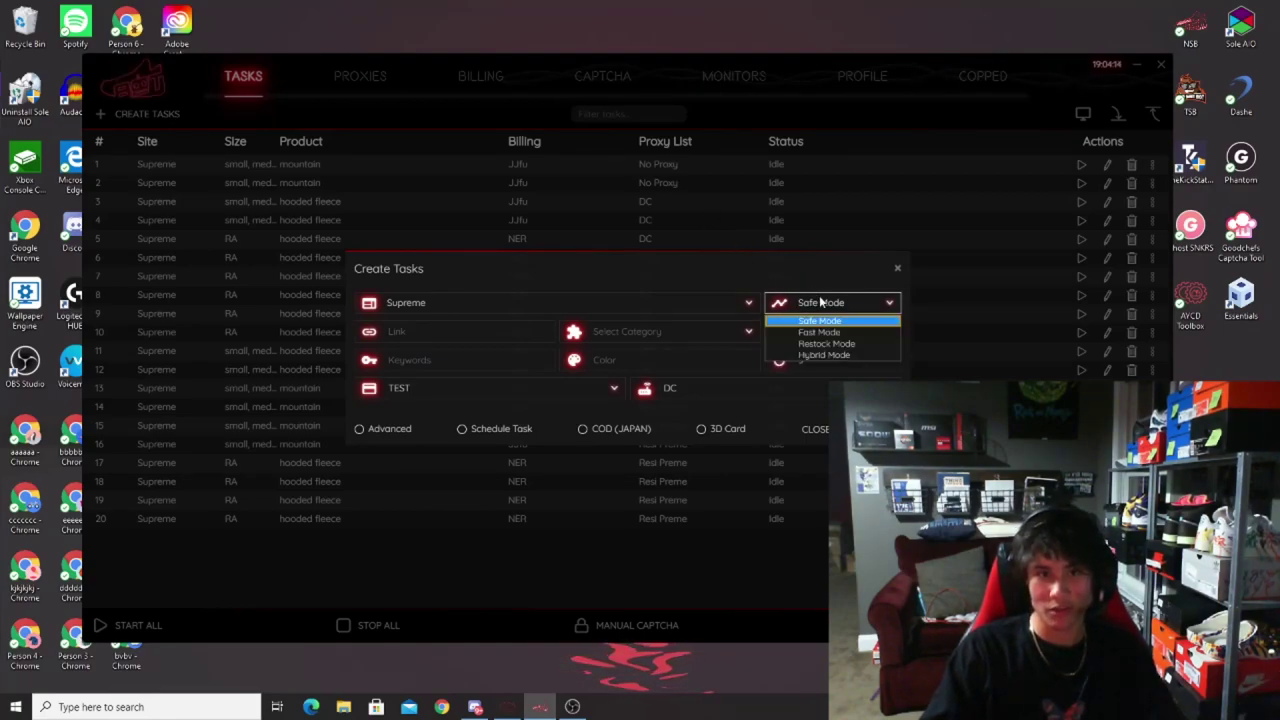
left_click(840, 319)
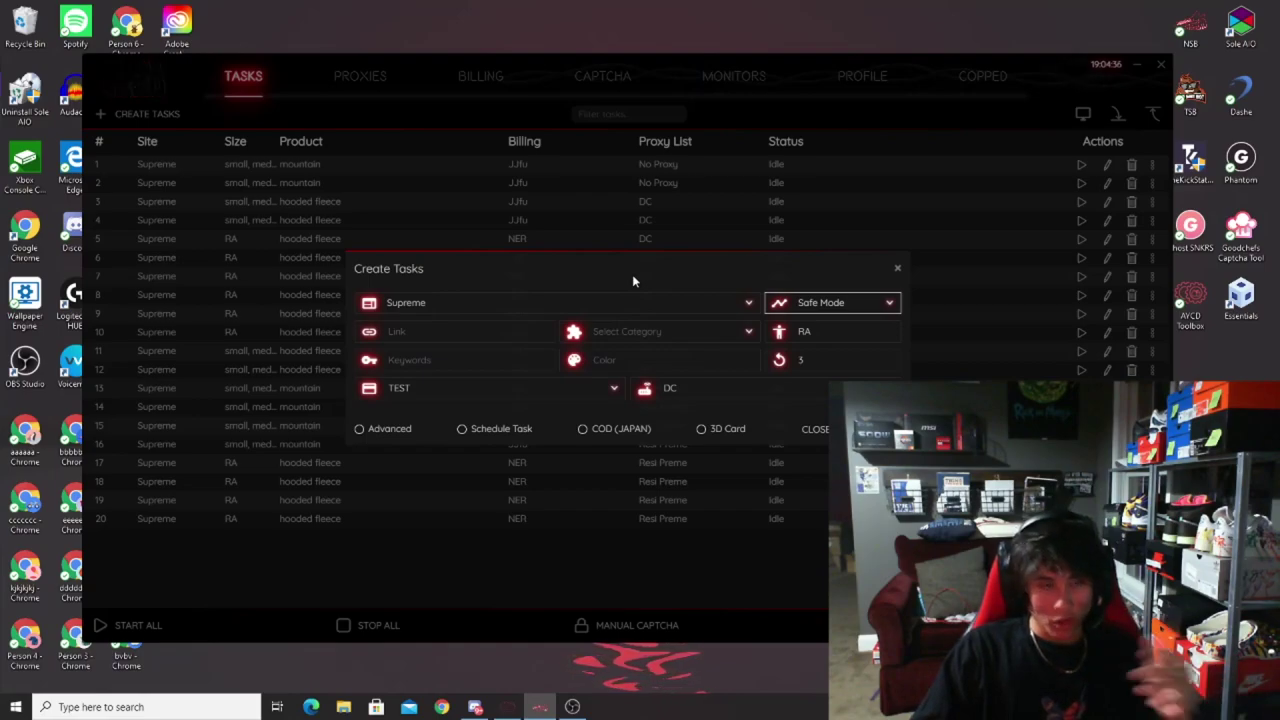
Step: Set the Supreme task category to Jackets and the keywords to "hooded fleece"
left_click(640, 334)
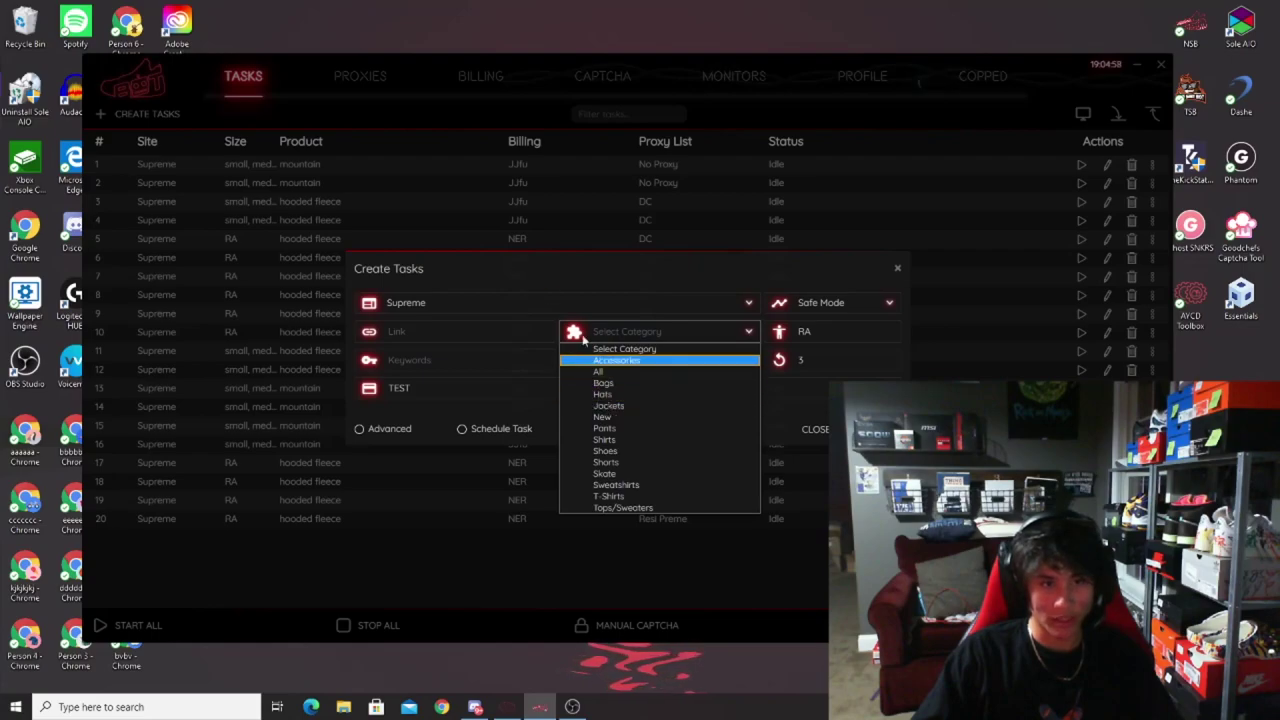
left_click(607, 406)
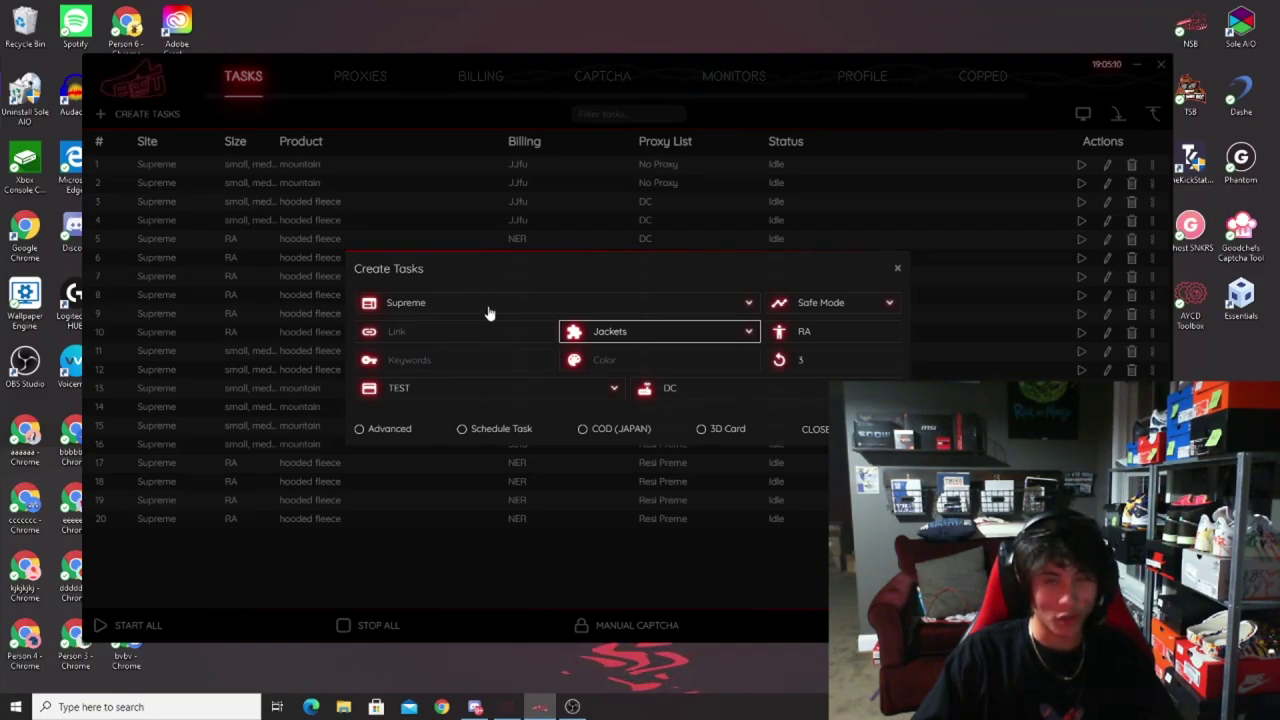
left_click(455, 360)
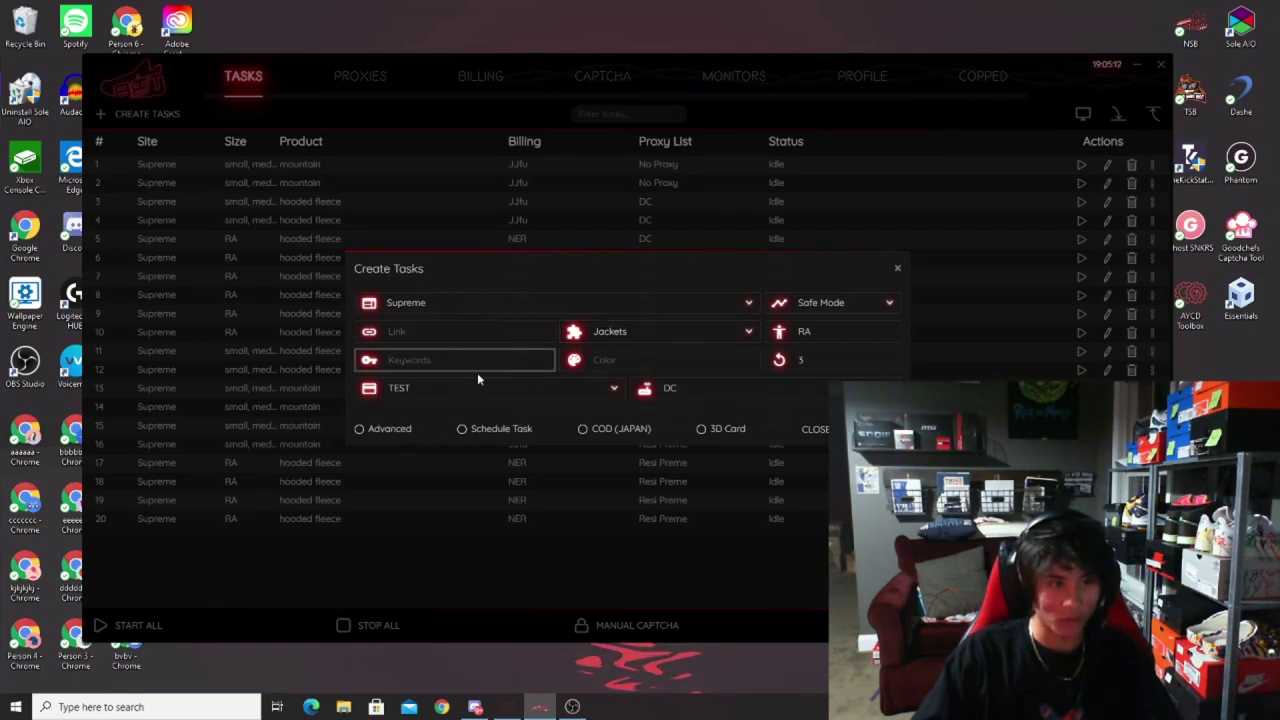
type("hooded fl")
type("e")
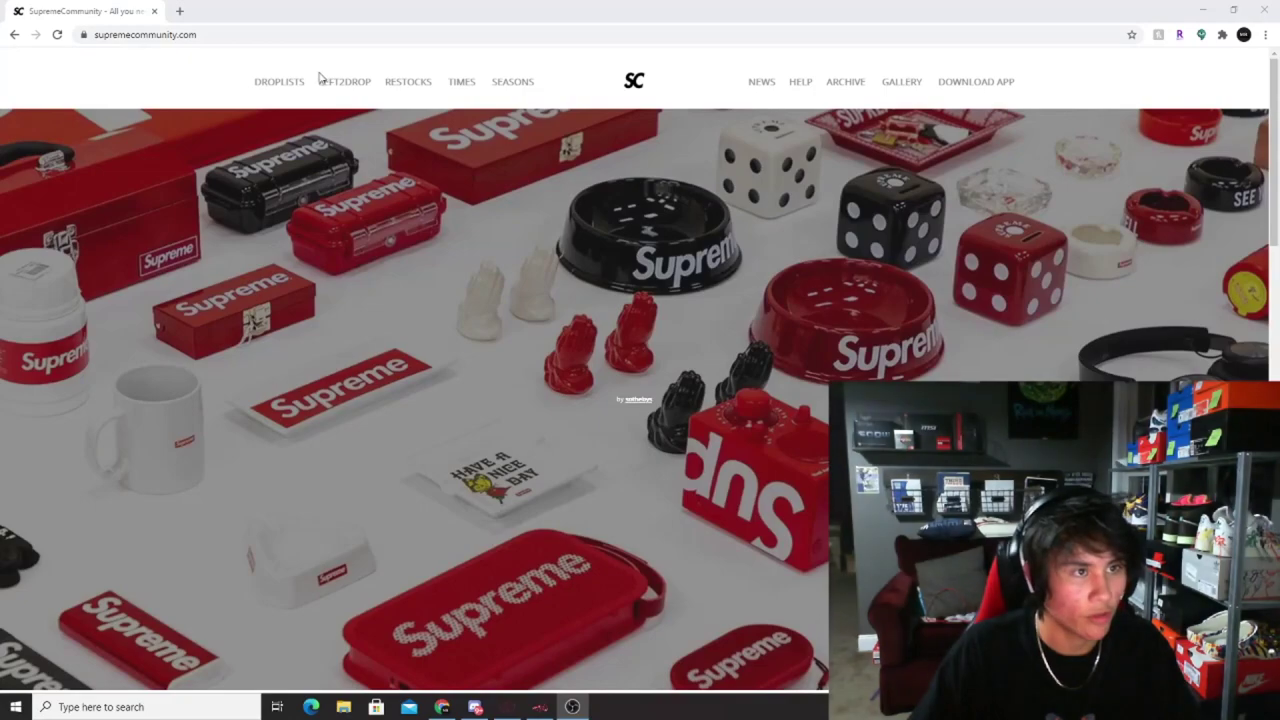
Step: On the SupremeCommunity site in Chrome, open the latest droplist and view the S Logo Hooded Fleece Jacket details
left_click(287, 84)
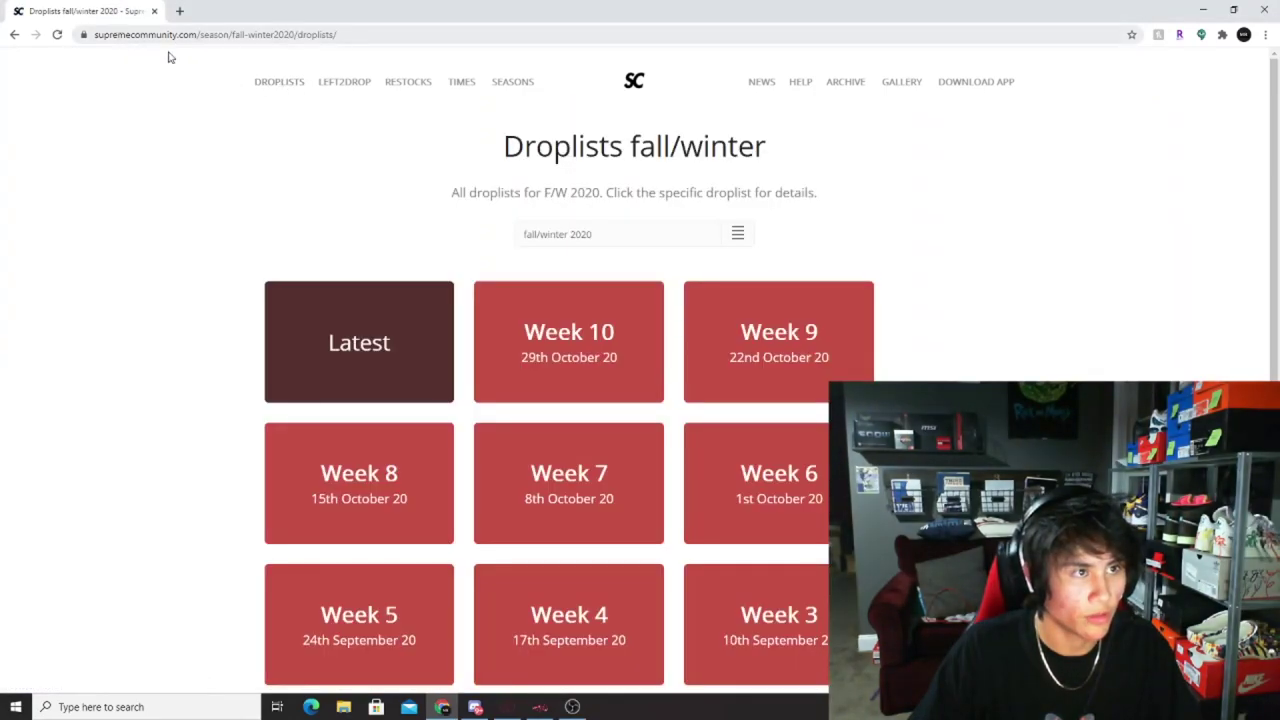
left_click(362, 342)
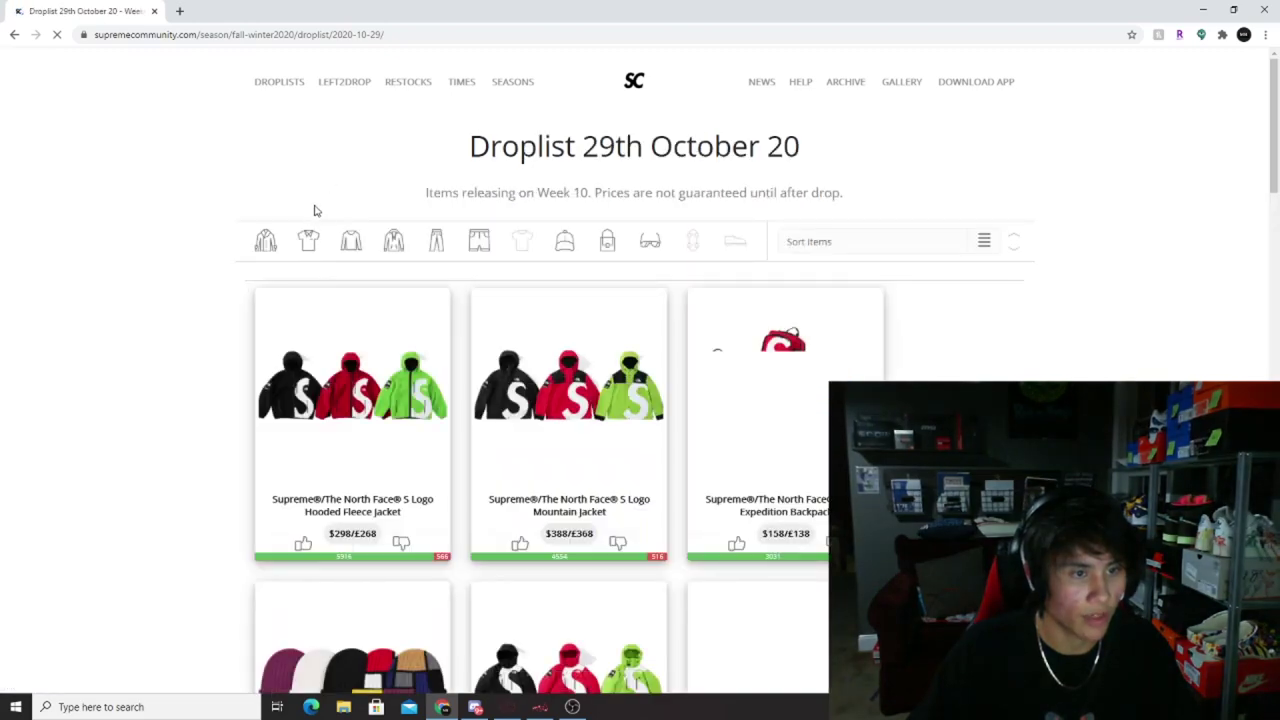
scroll(257, 309, "down", 1)
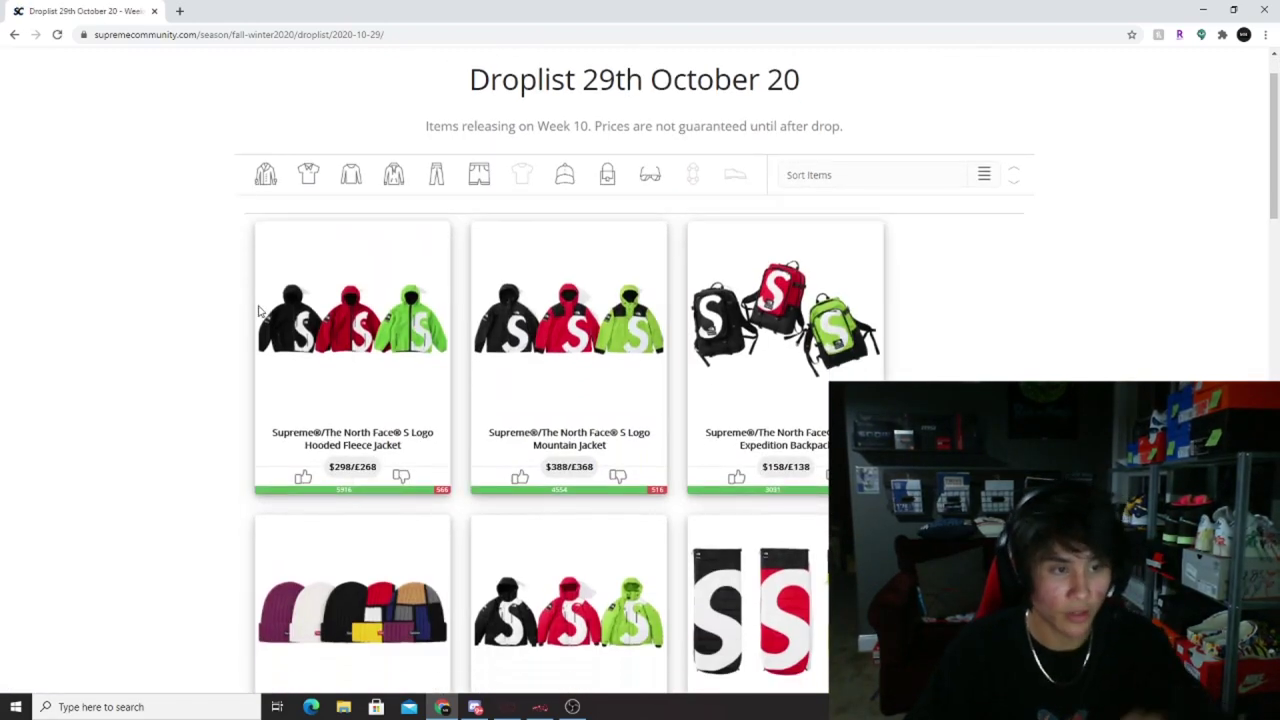
left_click(355, 345)
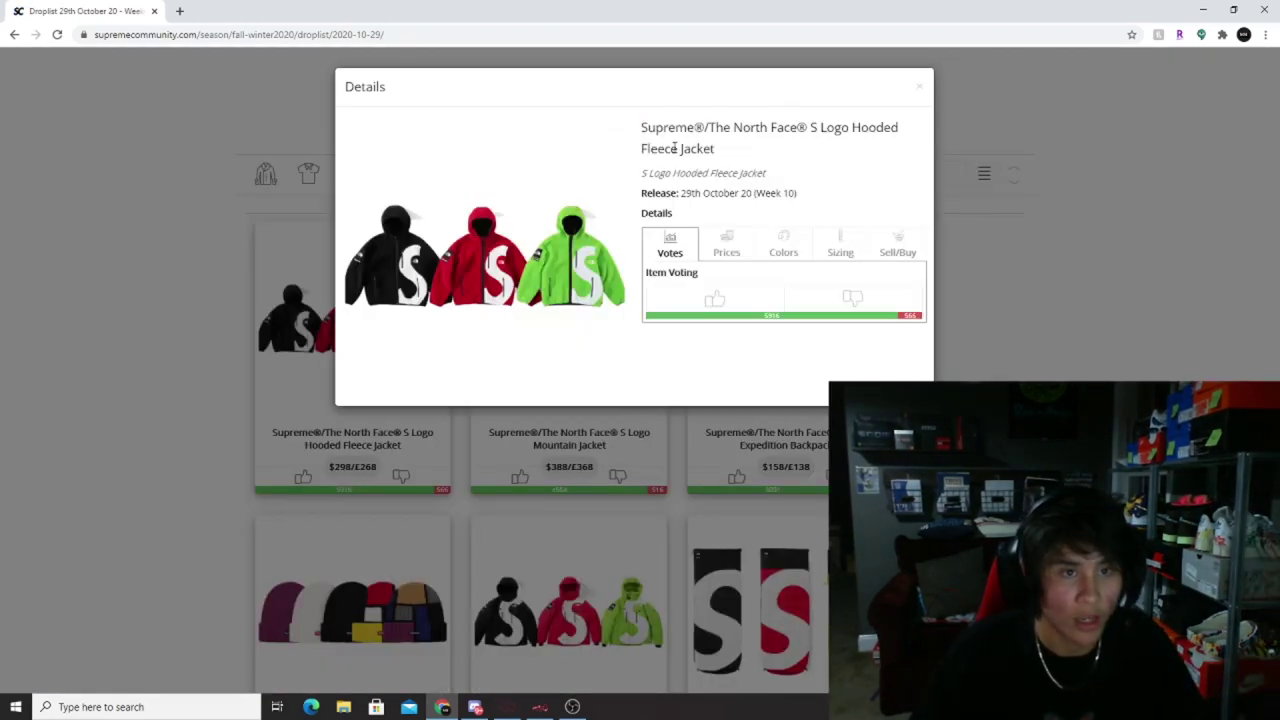
Step: Examine the jacket's full product name and highlight the keywords "Hooded Fleece" in it
left_click_drag(641, 127, 816, 128)
left_click(724, 125)
left_click(734, 128)
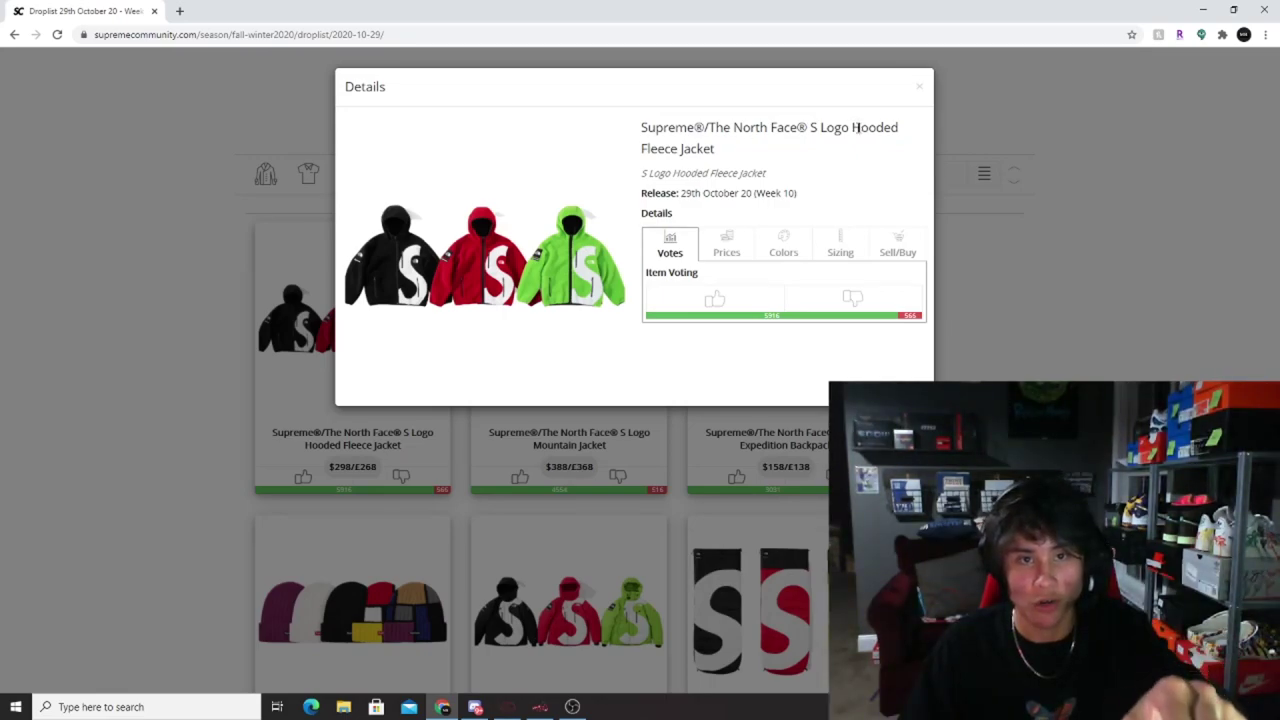
left_click_drag(853, 128, 684, 149)
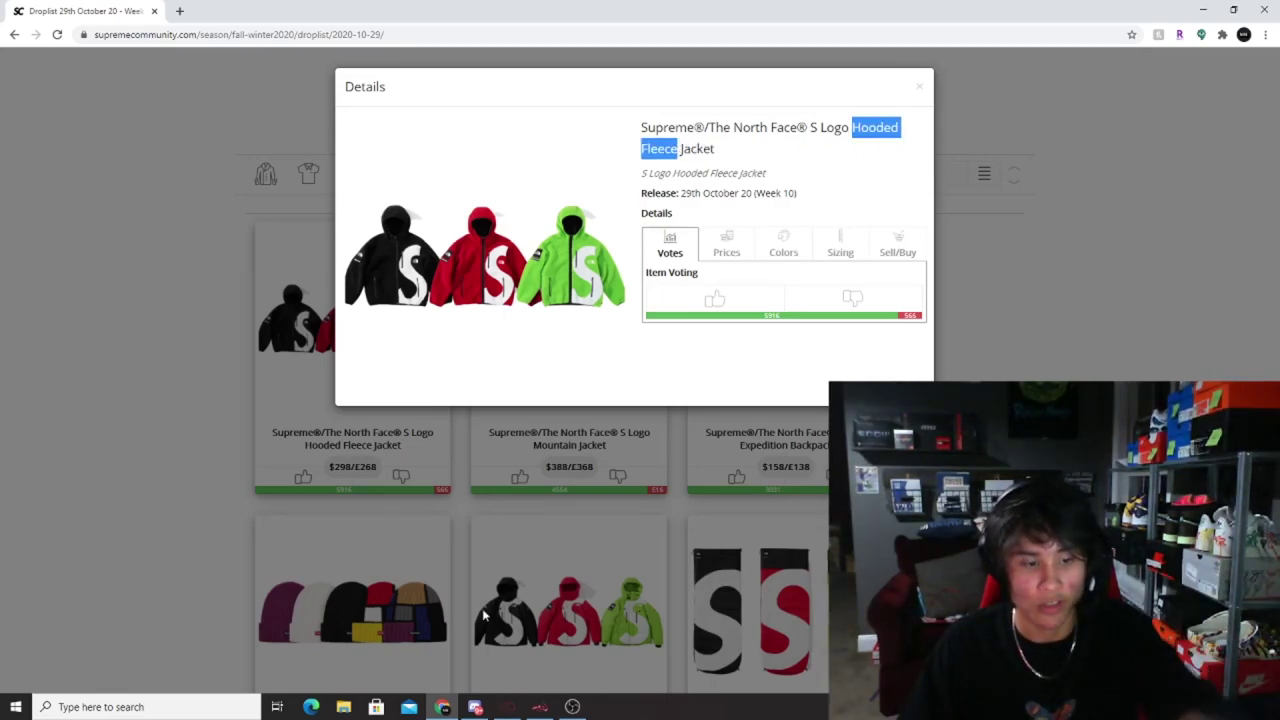
Step: Switch to the bot to check the task's keywords against the product name, and minimize it again
left_click(539, 707)
type("2")
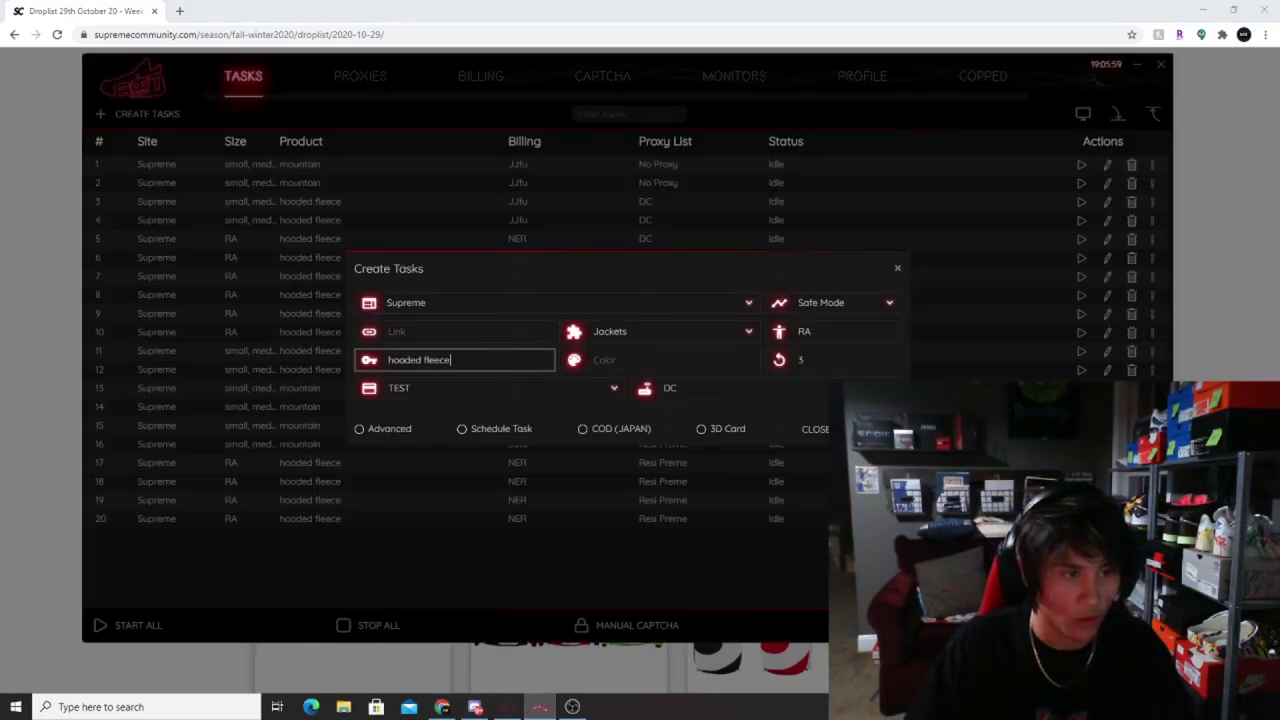
key("BackSpace")
left_click(1136, 65)
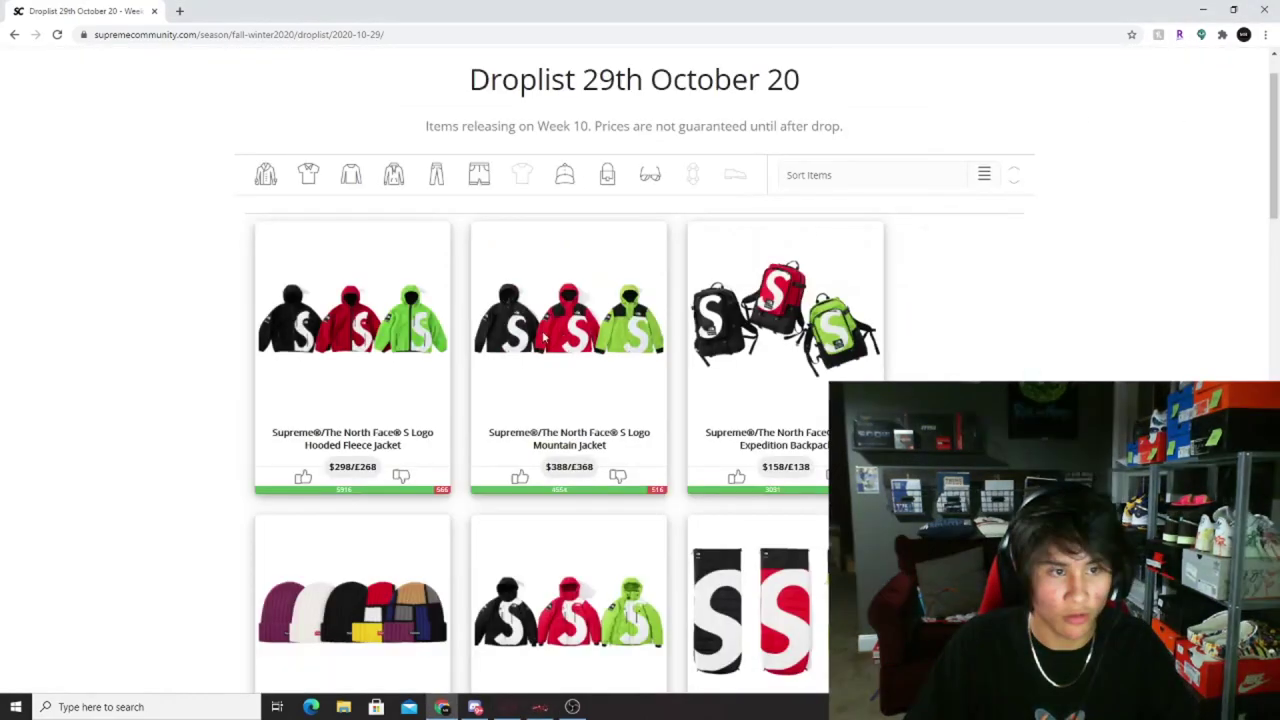
Step: Reopen the Hooded Fleece Jacket details and compare the brand wording with the "Hooded Fleece" part of its name
left_click(352, 290)
left_click_drag(722, 127, 818, 127)
left_click(829, 126)
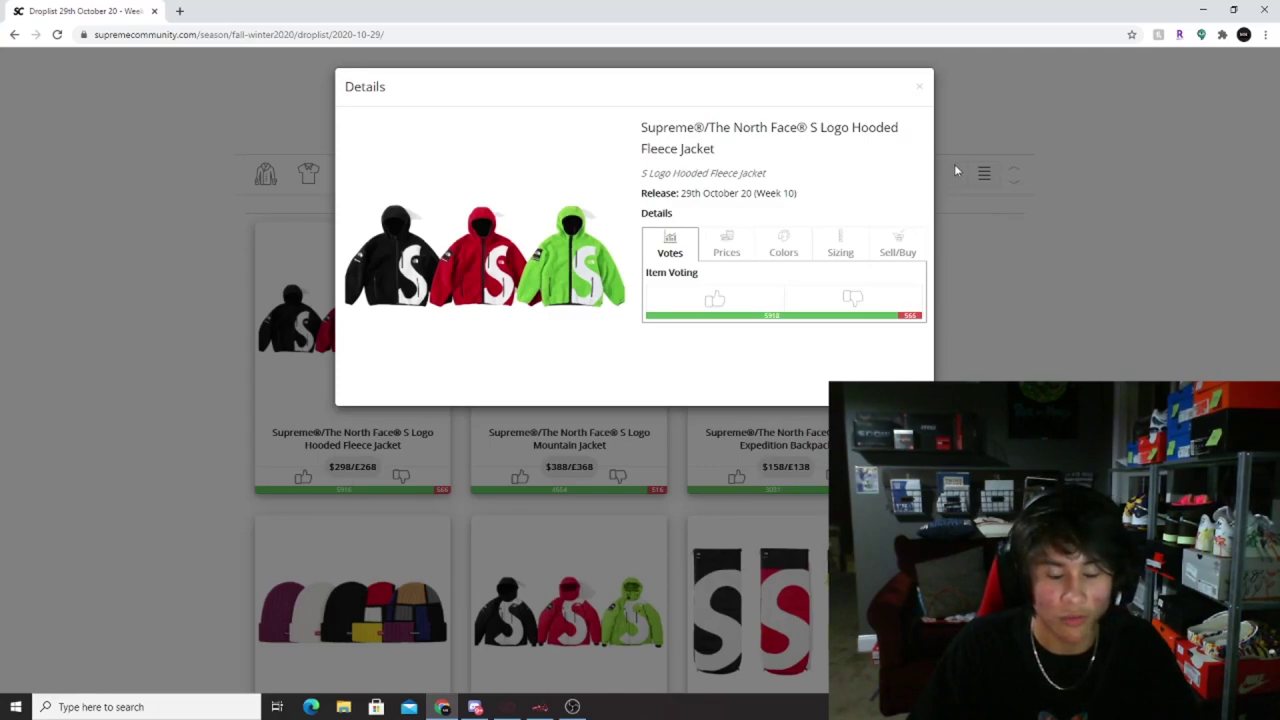
left_click_drag(854, 125, 681, 152)
left_click(1031, 226)
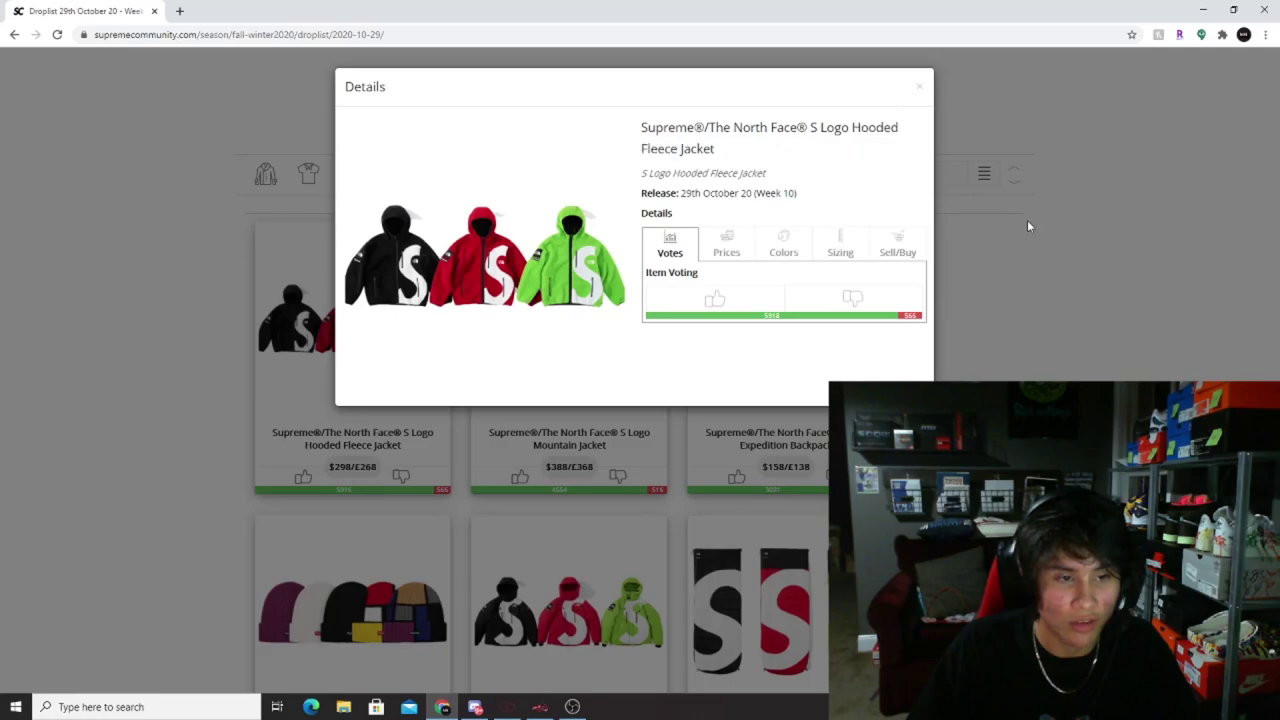
Step: Highlight the word "Jacket" in the Hooded Fleece Jacket's details, close them, and return to the bot
scroll(668, 442, "down", 2)
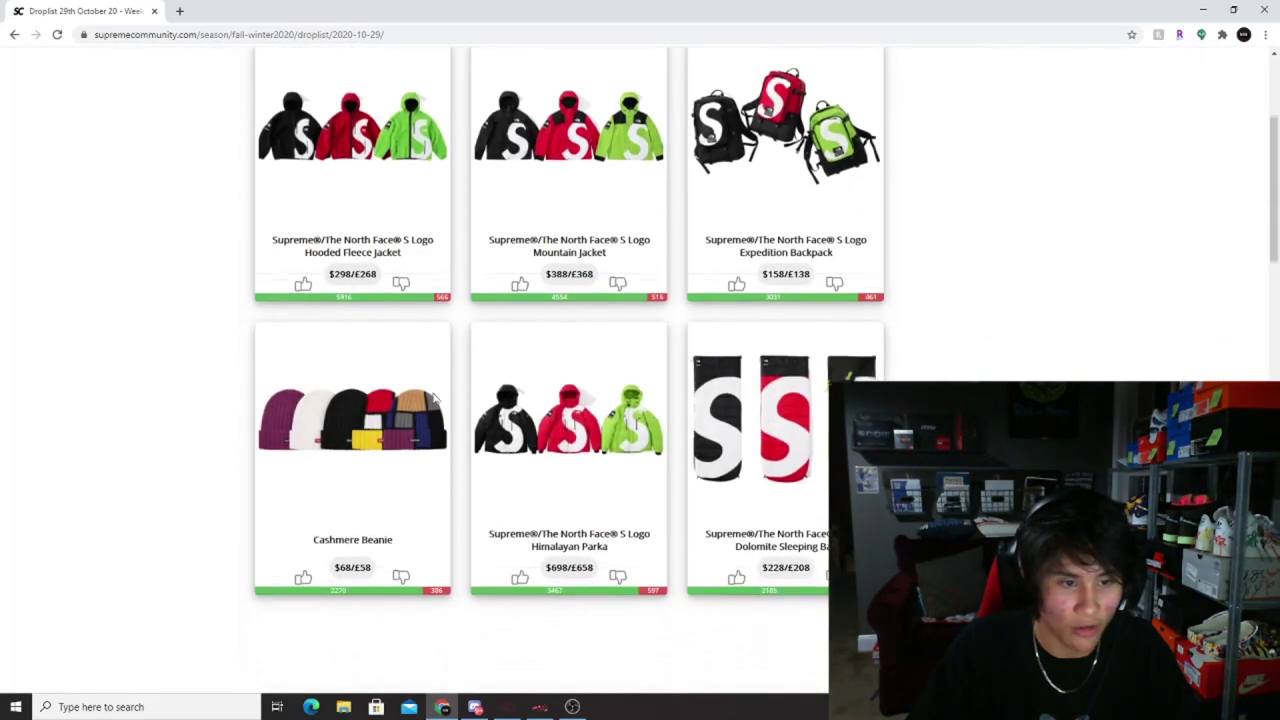
scroll(517, 313, "up", 1)
left_click(352, 185)
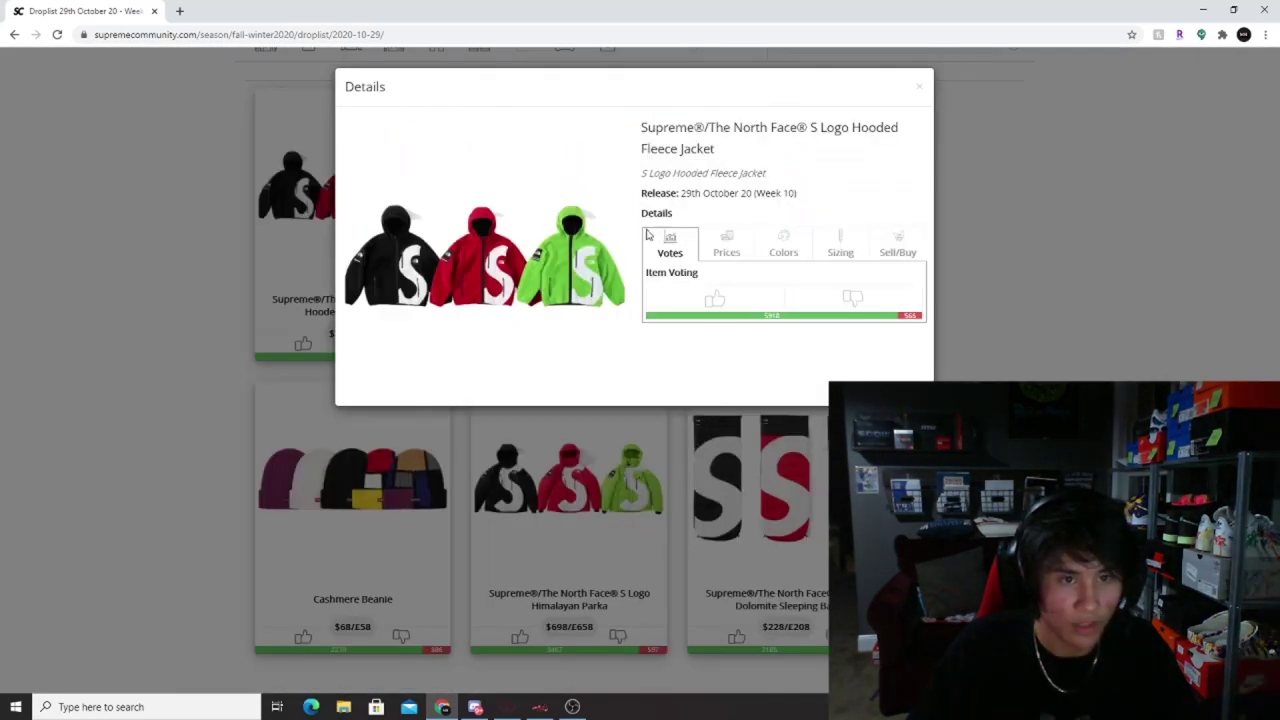
left_click_drag(679, 150, 745, 153)
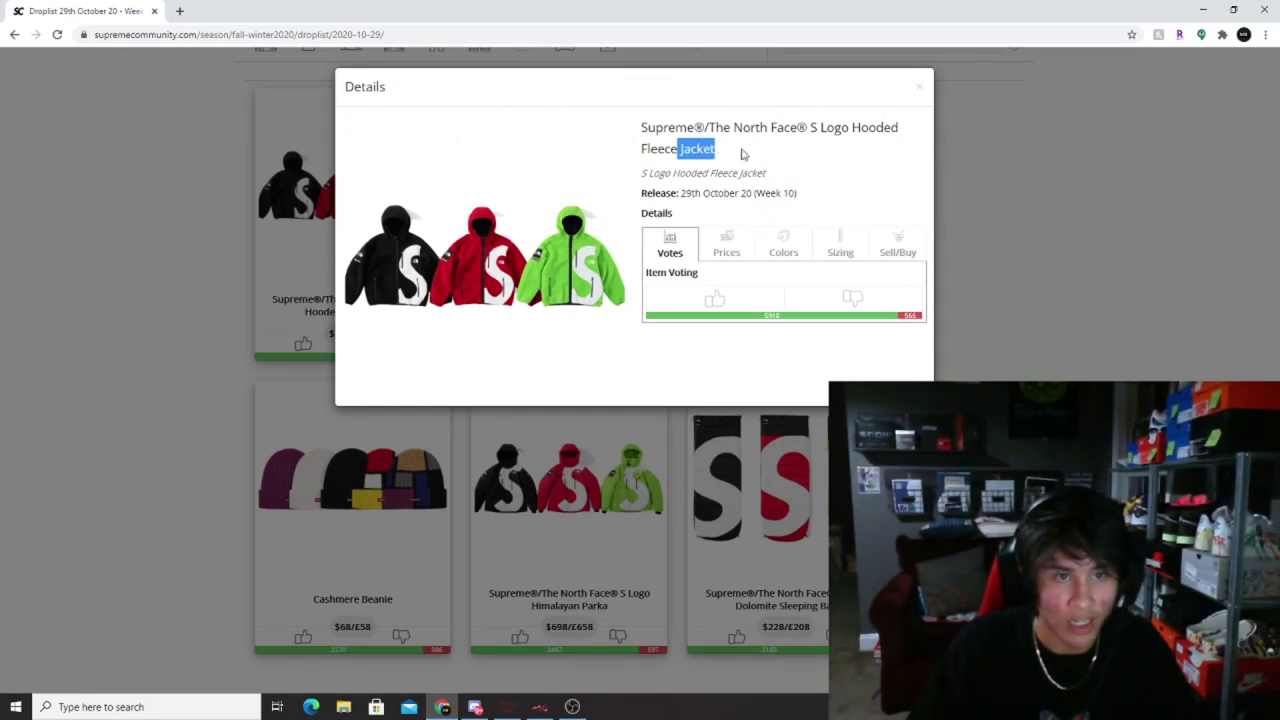
left_click(921, 94)
key("alt+Tab")
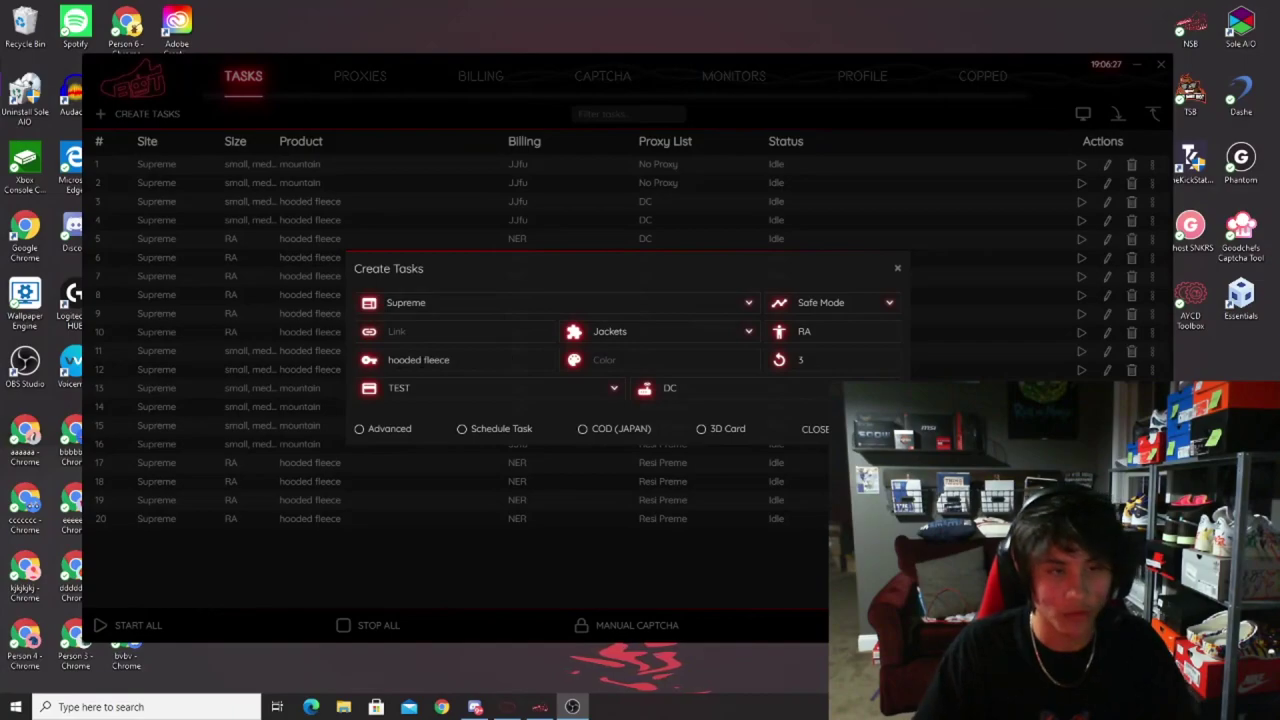
Step: Remove the word "fleece" from the Supreme task's keywords and enter it again
left_click(600, 361)
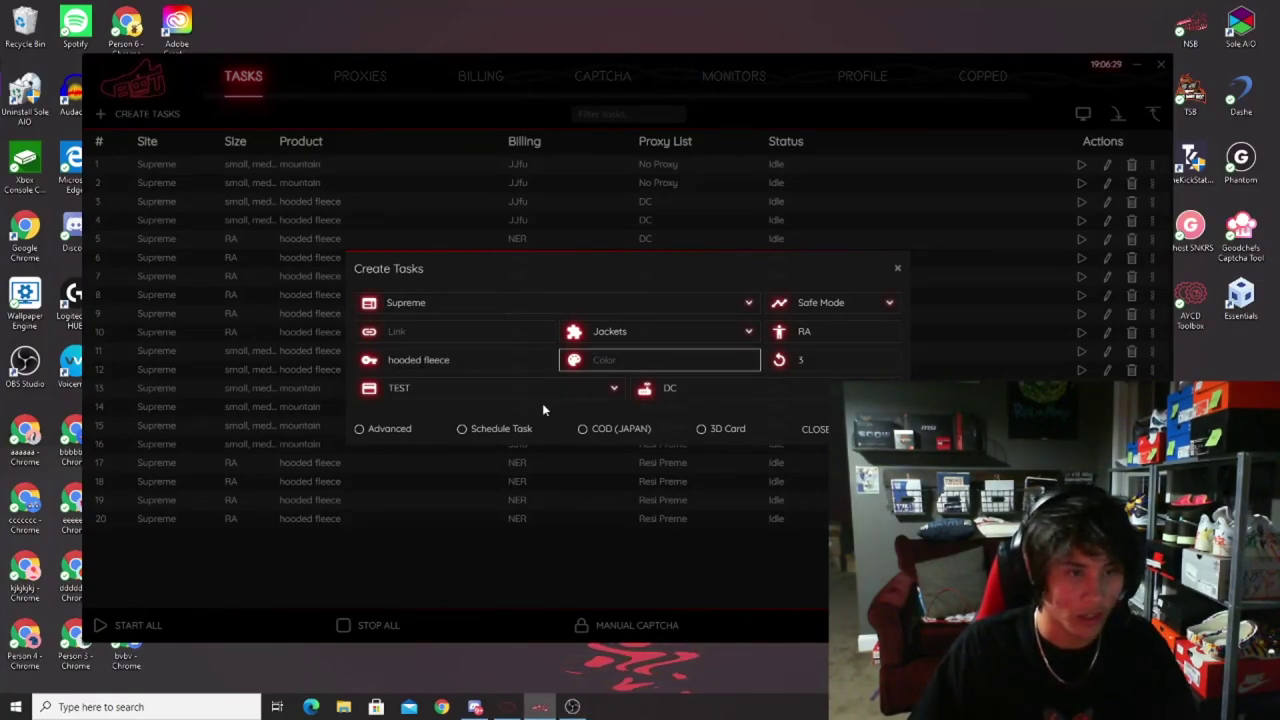
key("shift+Tab")
key("ctrl+a")
key("End")
key("shift+Left")
key("shift+Left")
key("shift+Left")
key("shift+Left")
key("shift+Left")
key("shift+Left")
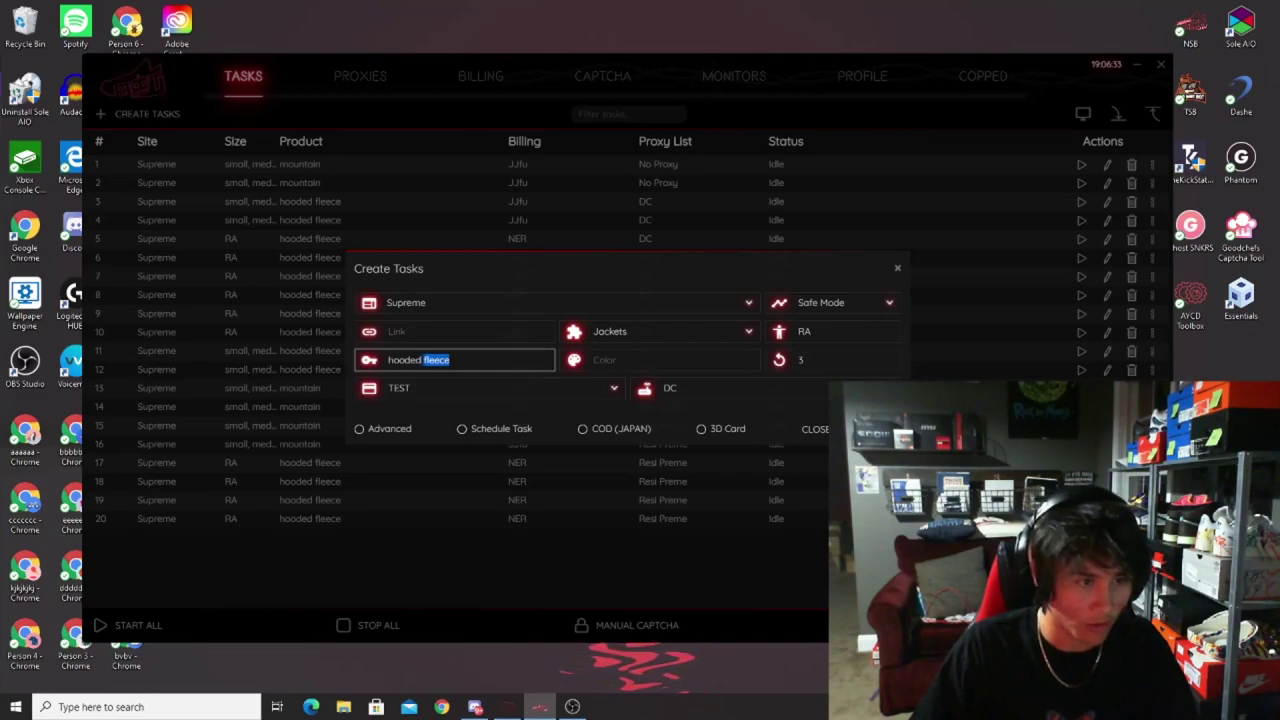
key("BackSpace")
type("fleece")
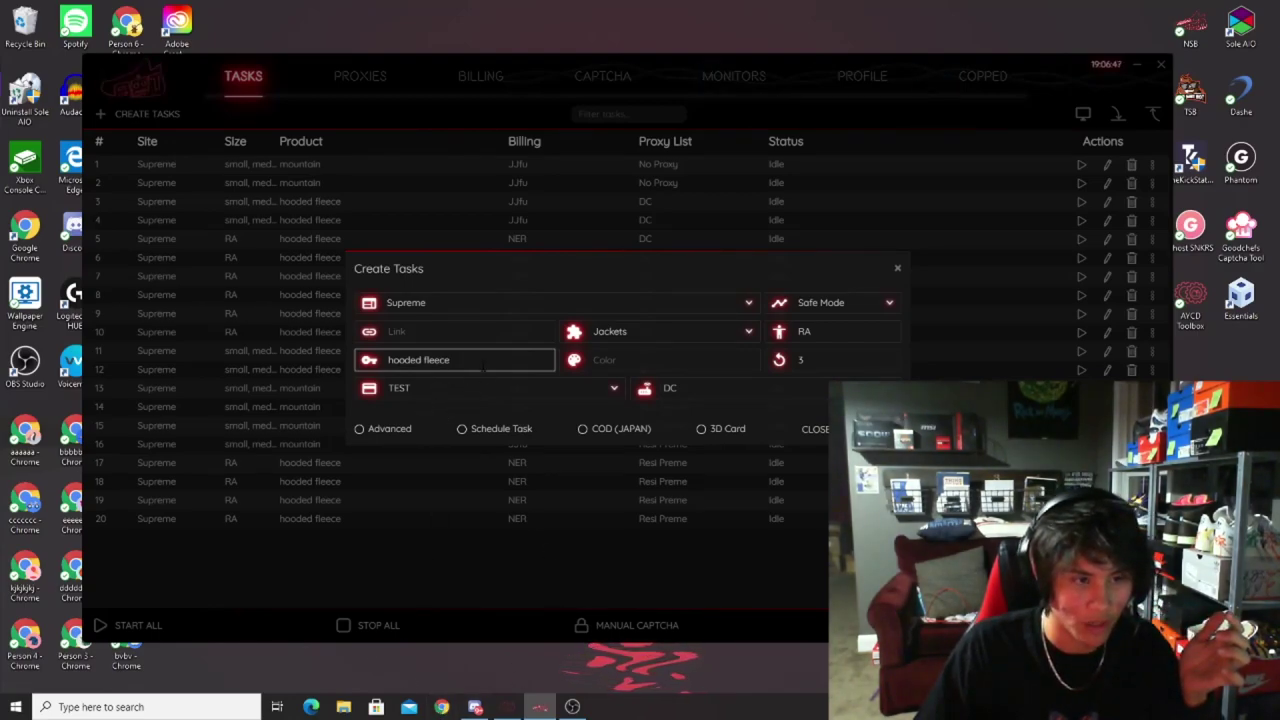
Step: Replace the Supreme task's keywords with "tote bag" and choose Accessories as the category
key("ctrl+a")
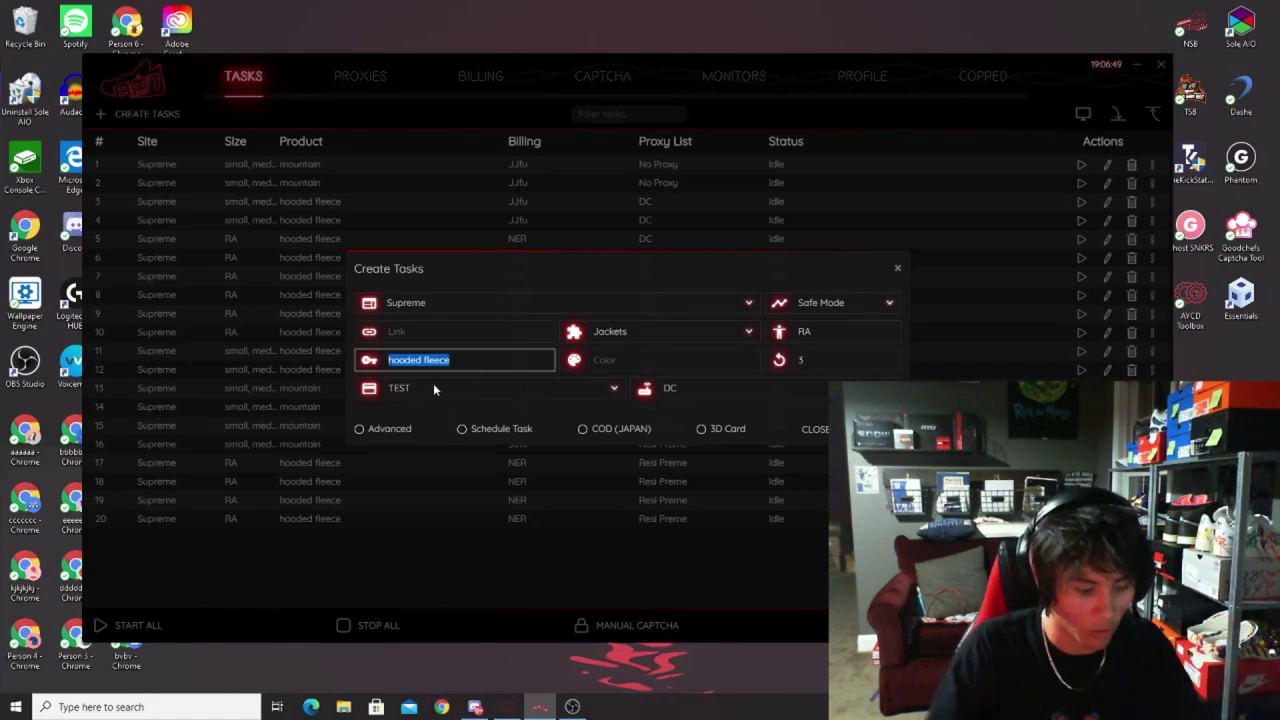
type("tote bo")
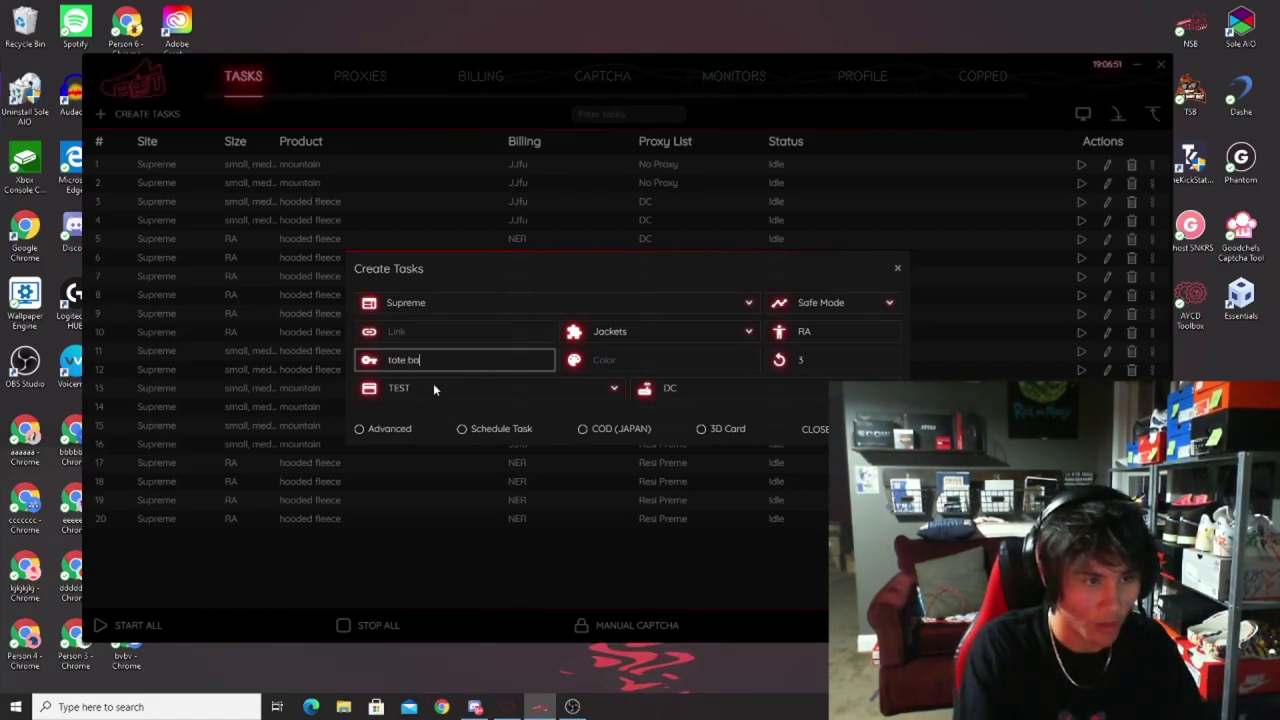
key("BackSpace")
type("ag")
left_click(615, 333)
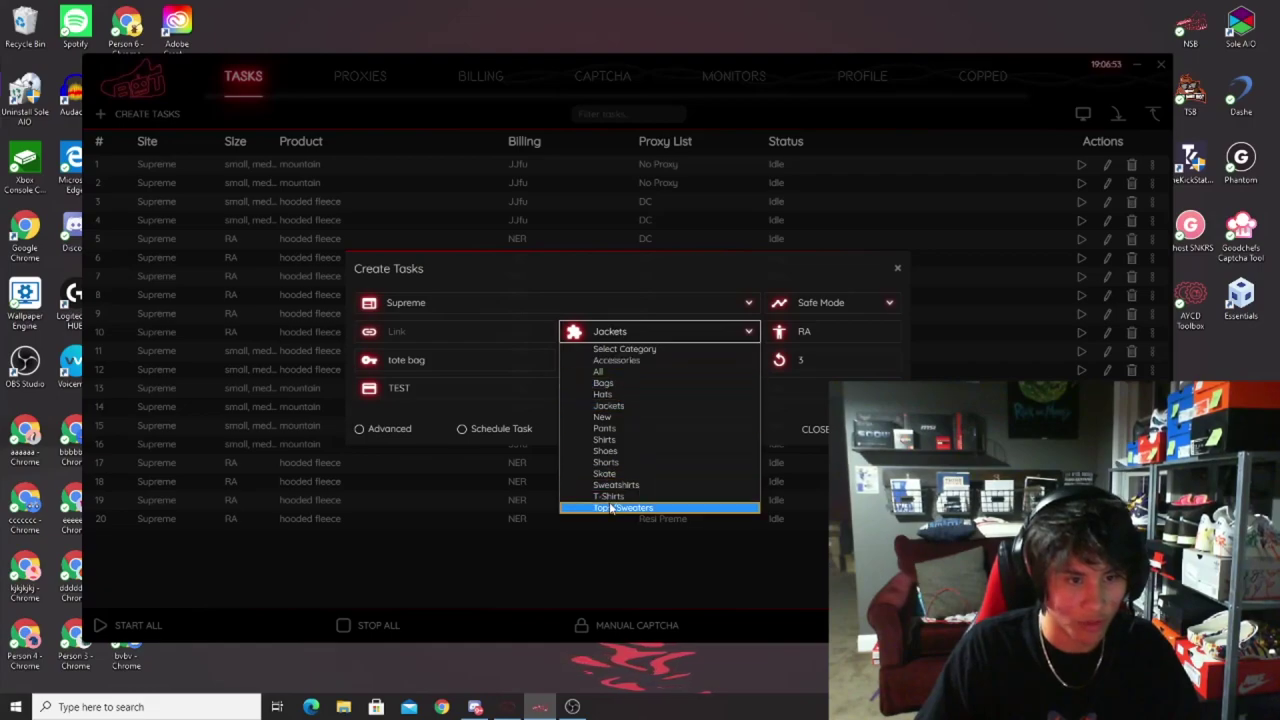
left_click(616, 360)
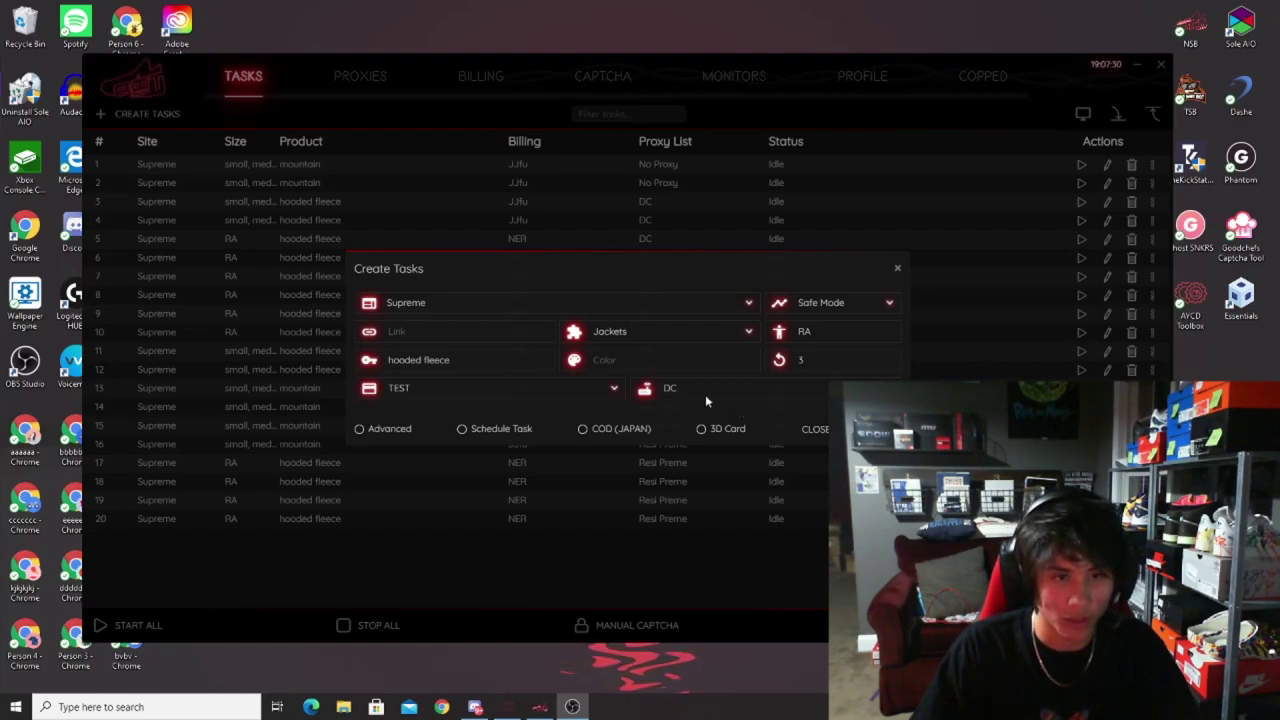
Step: Enter "black" as the task's color, replace it with "green", and clear the color again
left_click(712, 364)
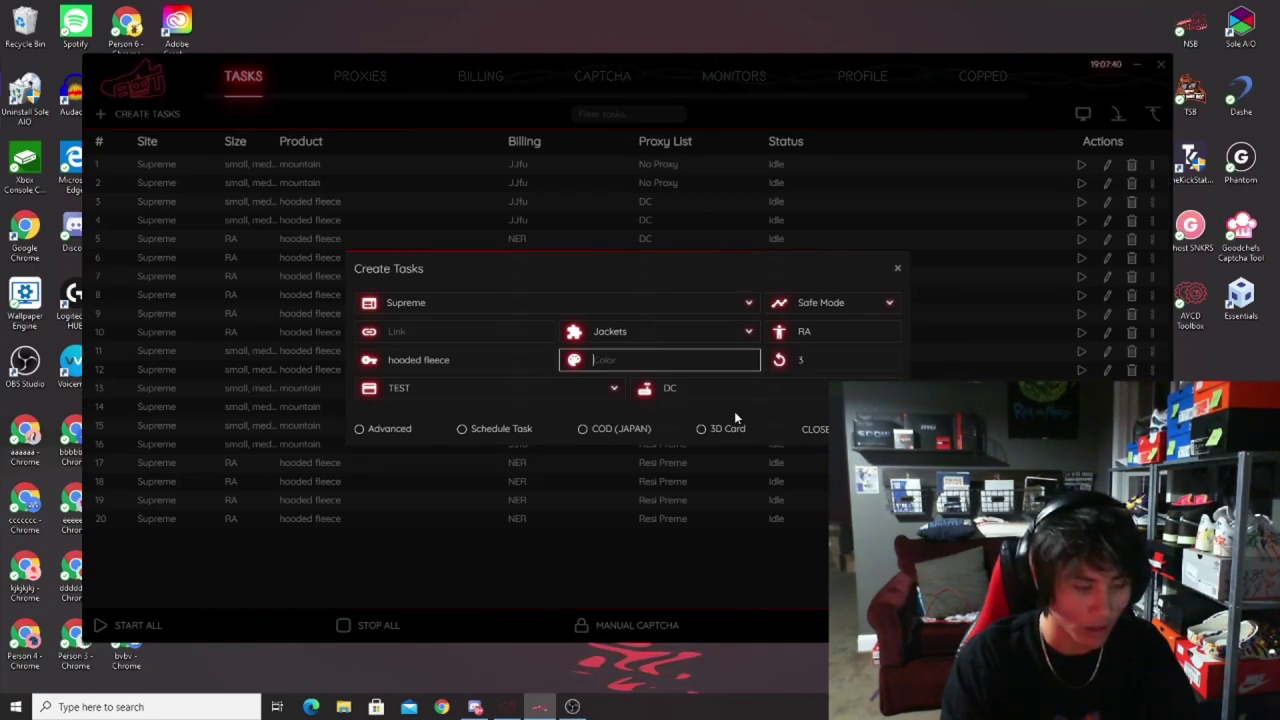
type("black")
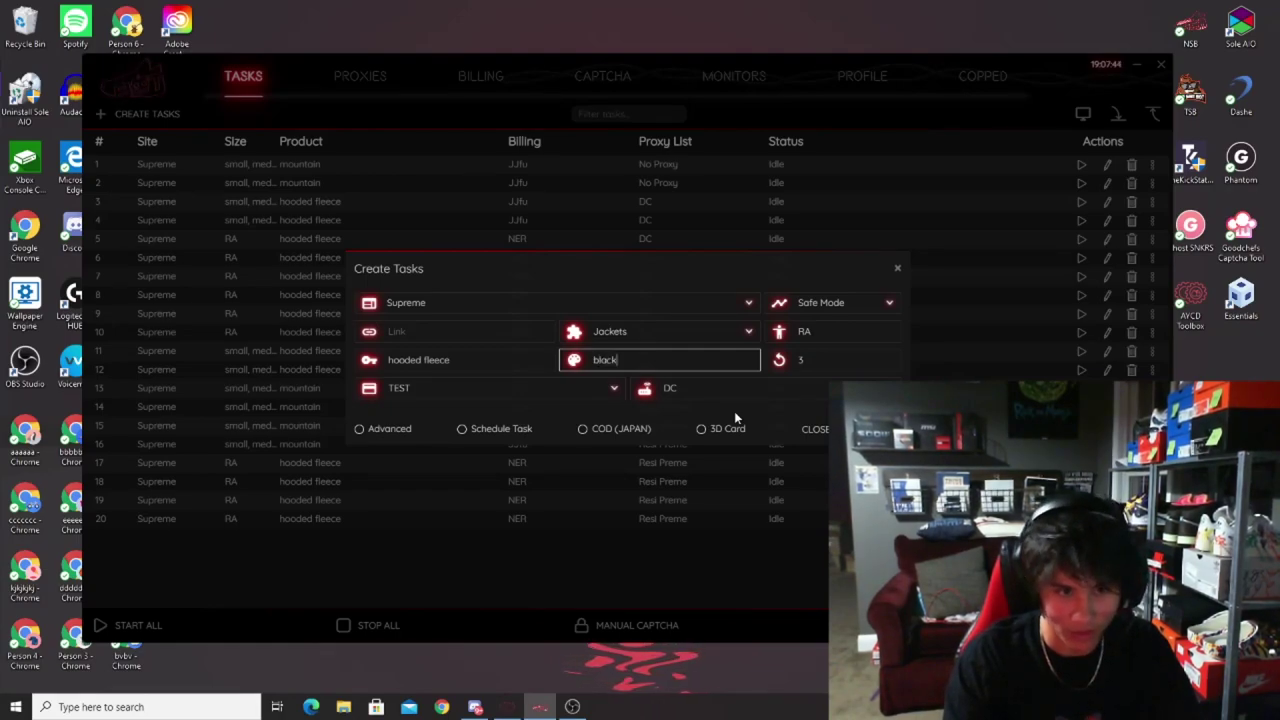
key("BackSpace")
key("BackSpace")
key("BackSpace")
key("BackSpace")
type("green")
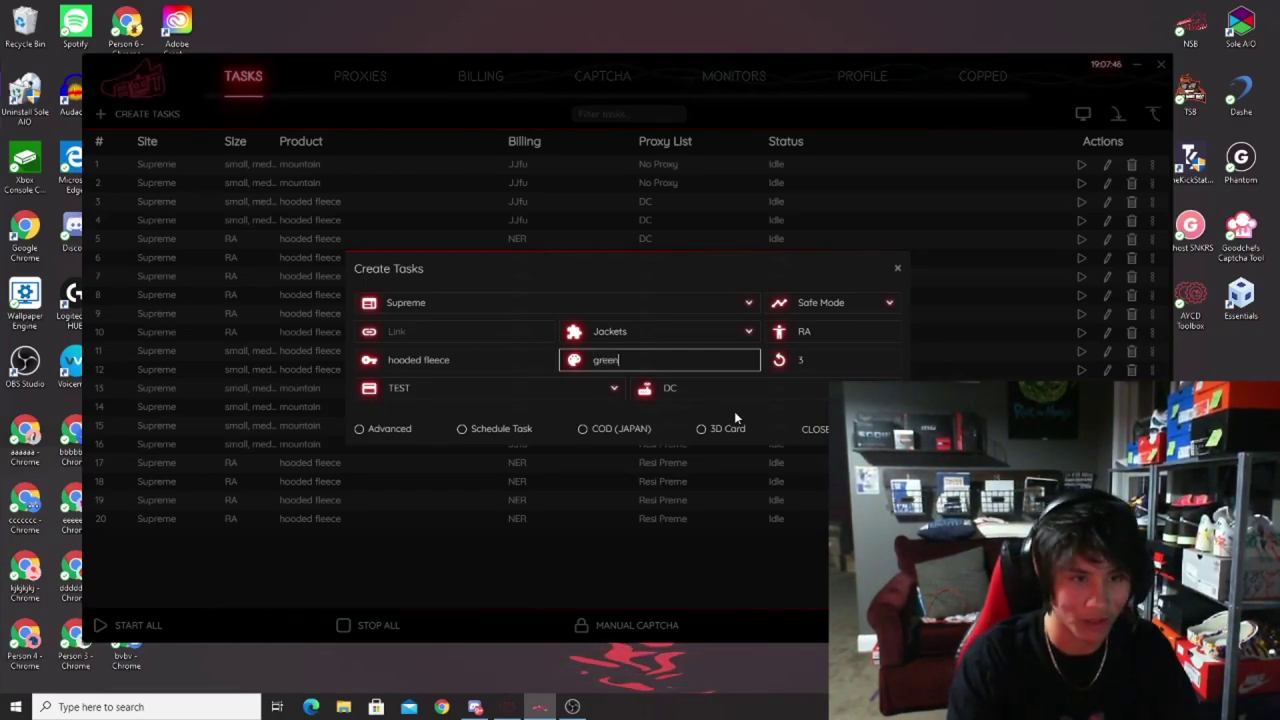
key("BackSpace")
key("BackSpace")
key("BackSpace")
key("BackSpace")
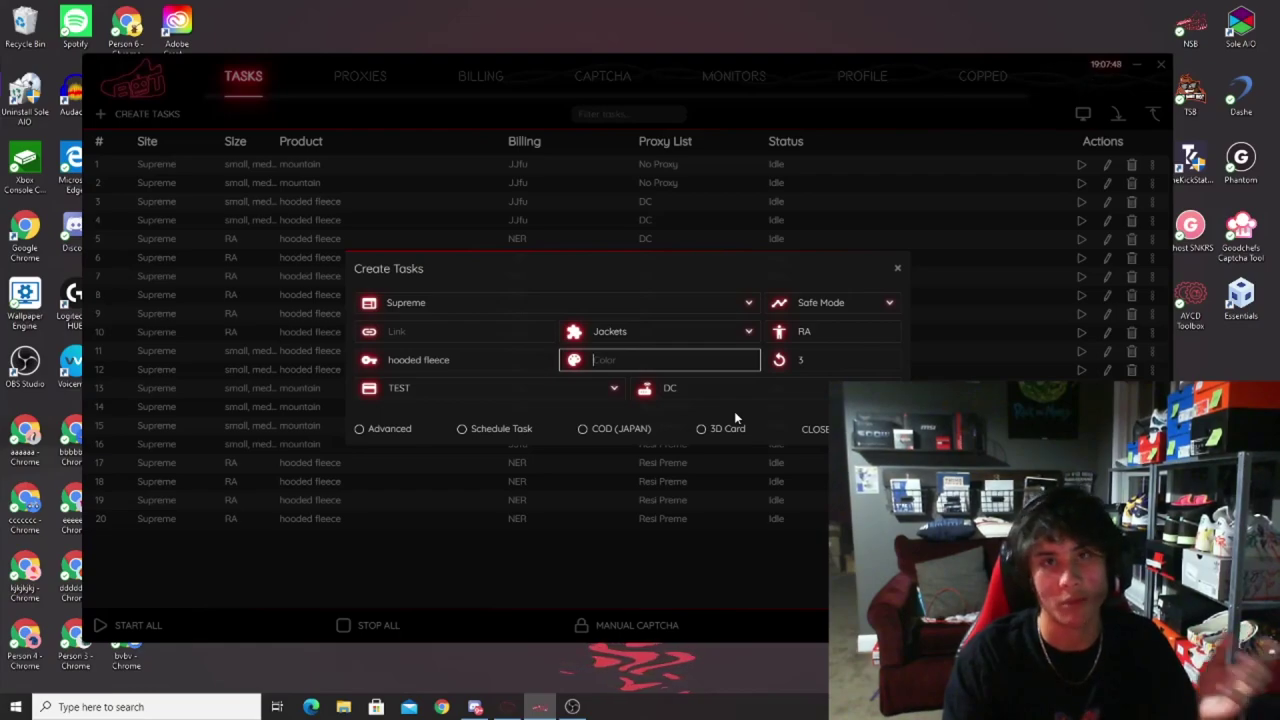
Step: Enter the color pair "red, black" for the hooded fleece task and clear it again
type("red, black")
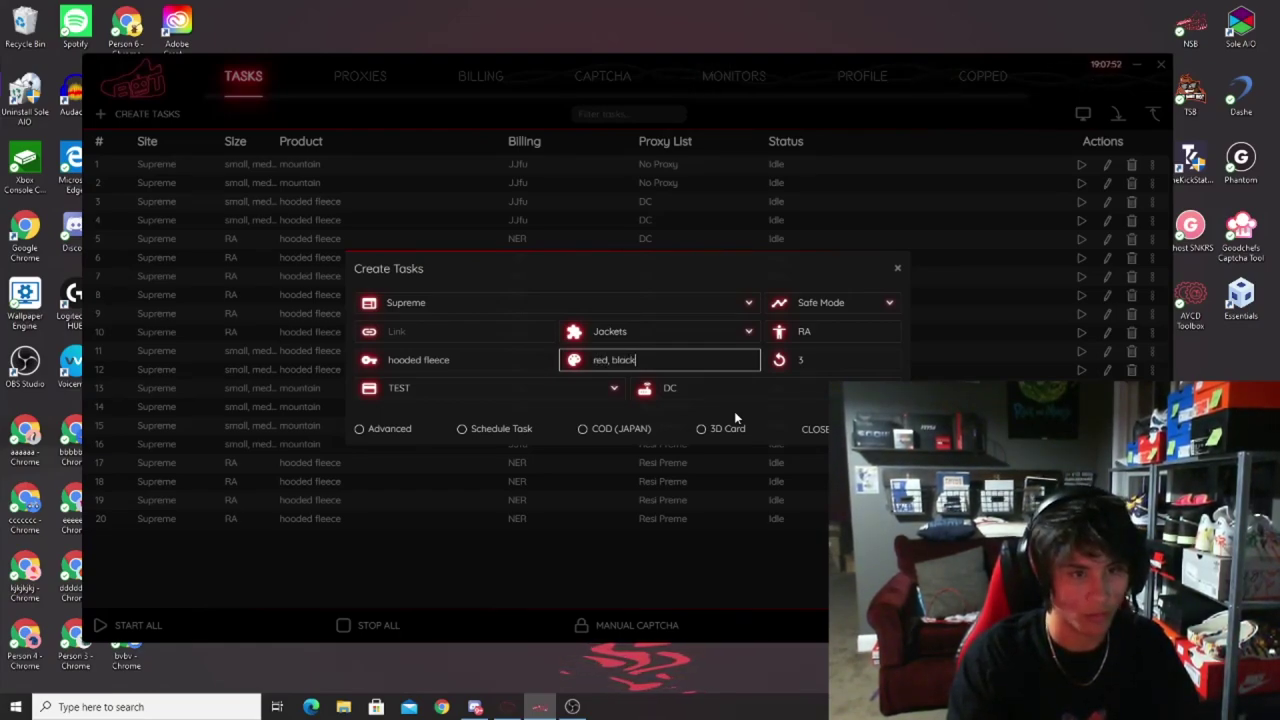
key("BackSpace")
key("BackSpace")
key("BackSpace")
key("BackSpace")
key("BackSpace")
key("BackSpace")
key("BackSpace")
key("BackSpace")
key("BackSpace")
key("BackSpace")
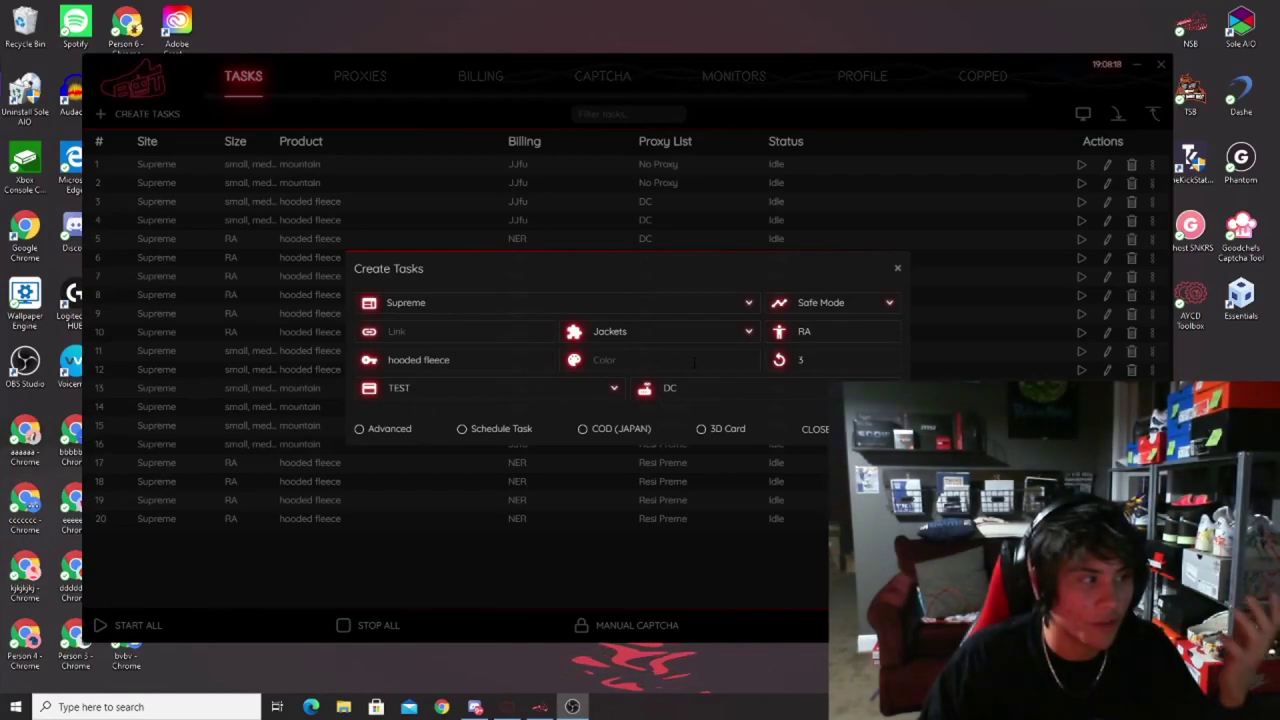
Step: Replace the hooded fleece task's size with "small, large"
left_click(830, 331)
key("ctrl+a")
key("BackSpace")
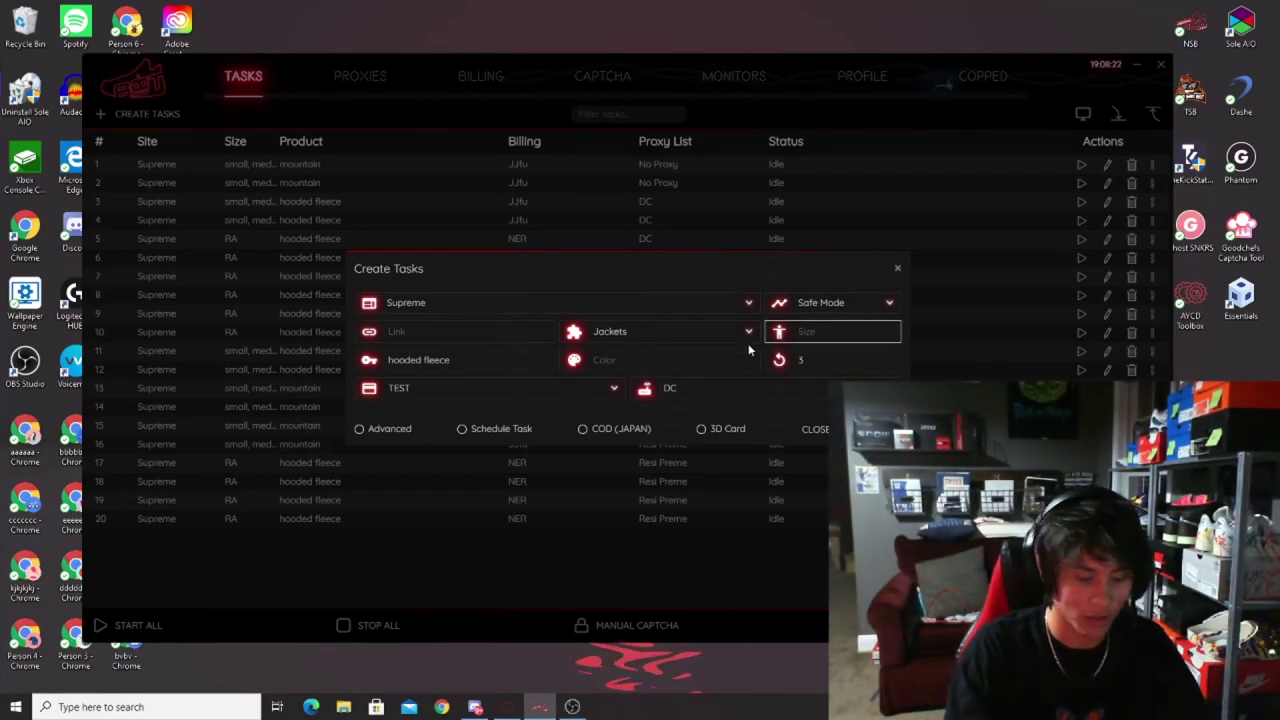
type("FALA")
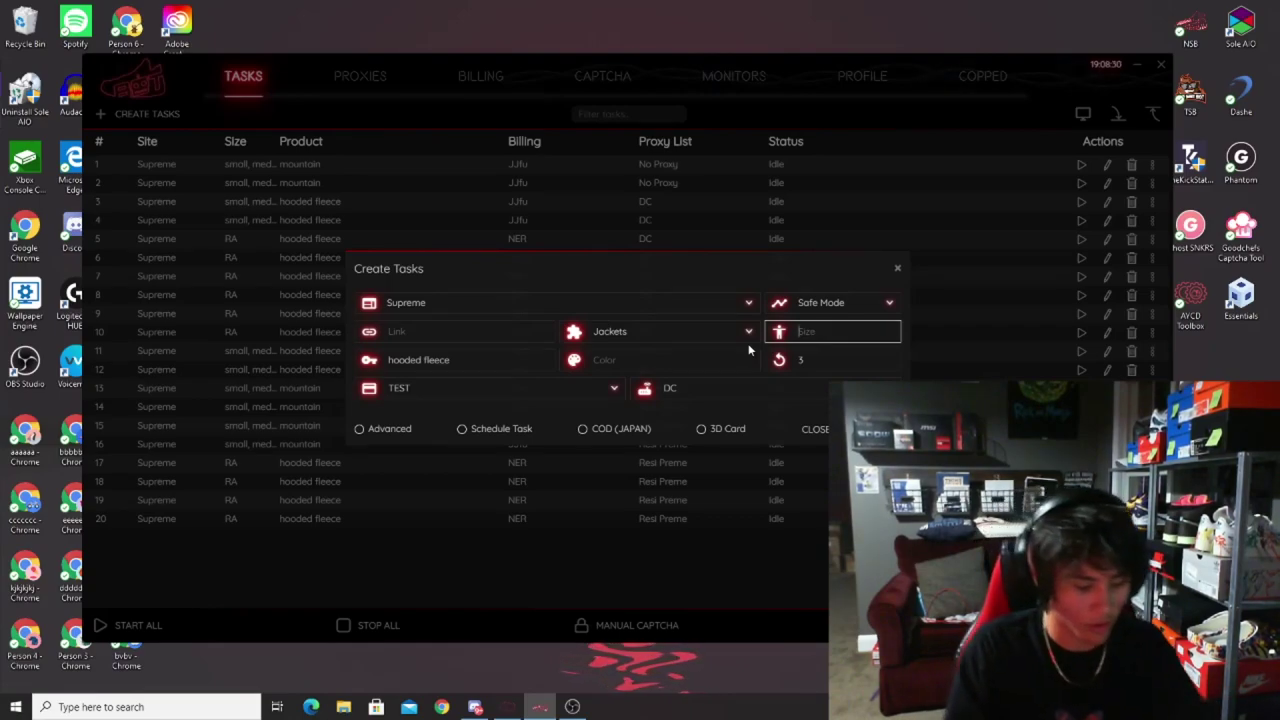
type("small, large")
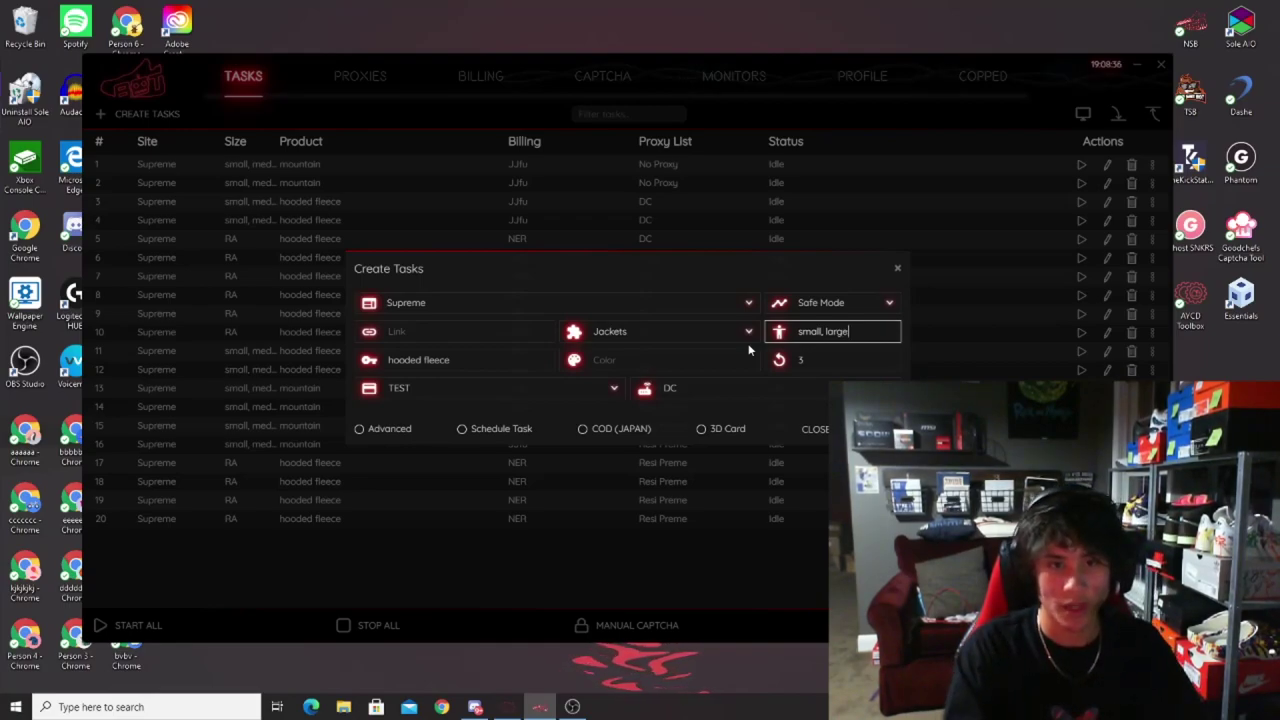
Step: Clear the task's sizes and enter "medium, xlarge" instead
key("BackSpace")
key("BackSpace")
key("BackSpace")
key("BackSpace")
key("BackSpace")
key("BackSpace")
key("BackSpace")
key("BackSpace")
key("BackSpace")
key("BackSpace")
key("BackSpace")
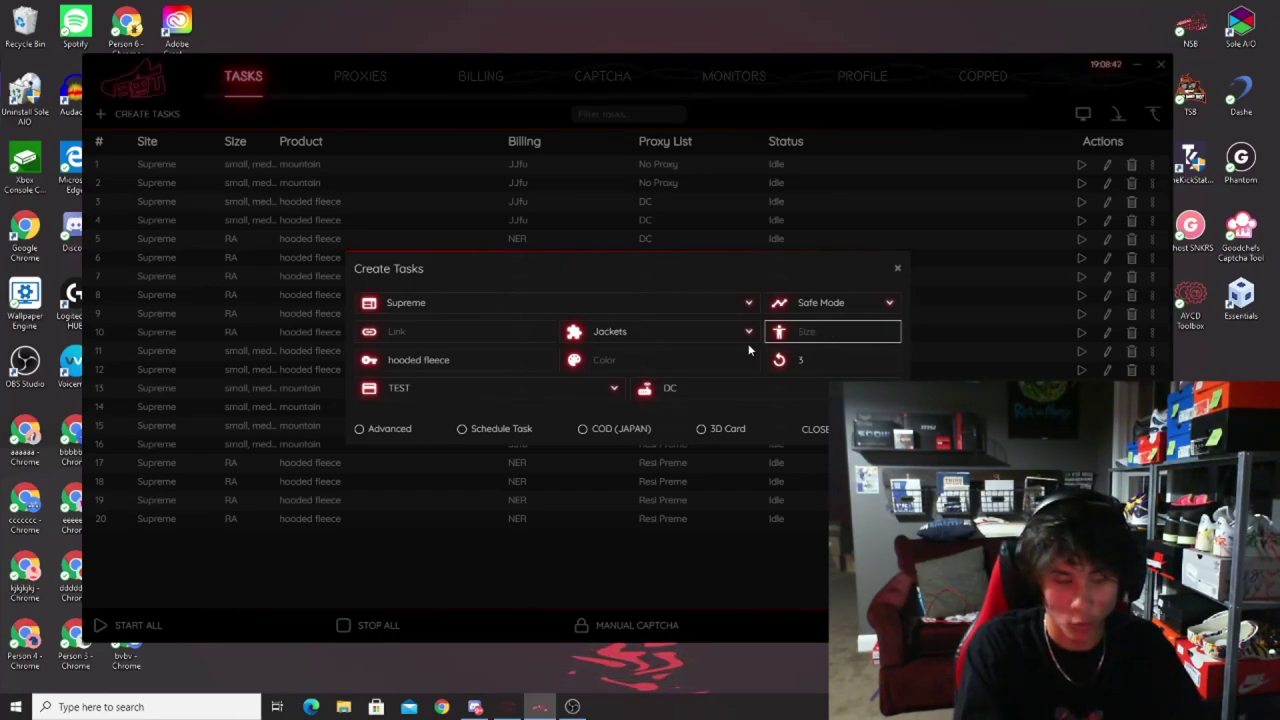
type("medium")
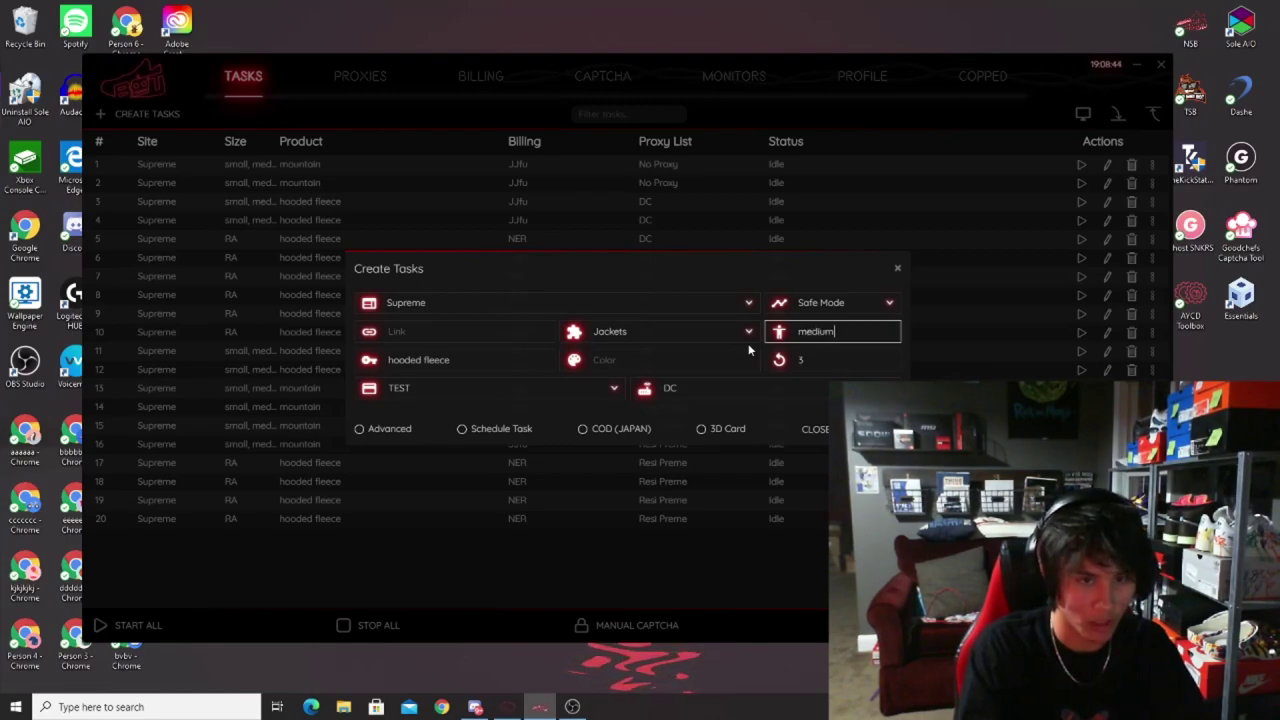
type(", xlarge")
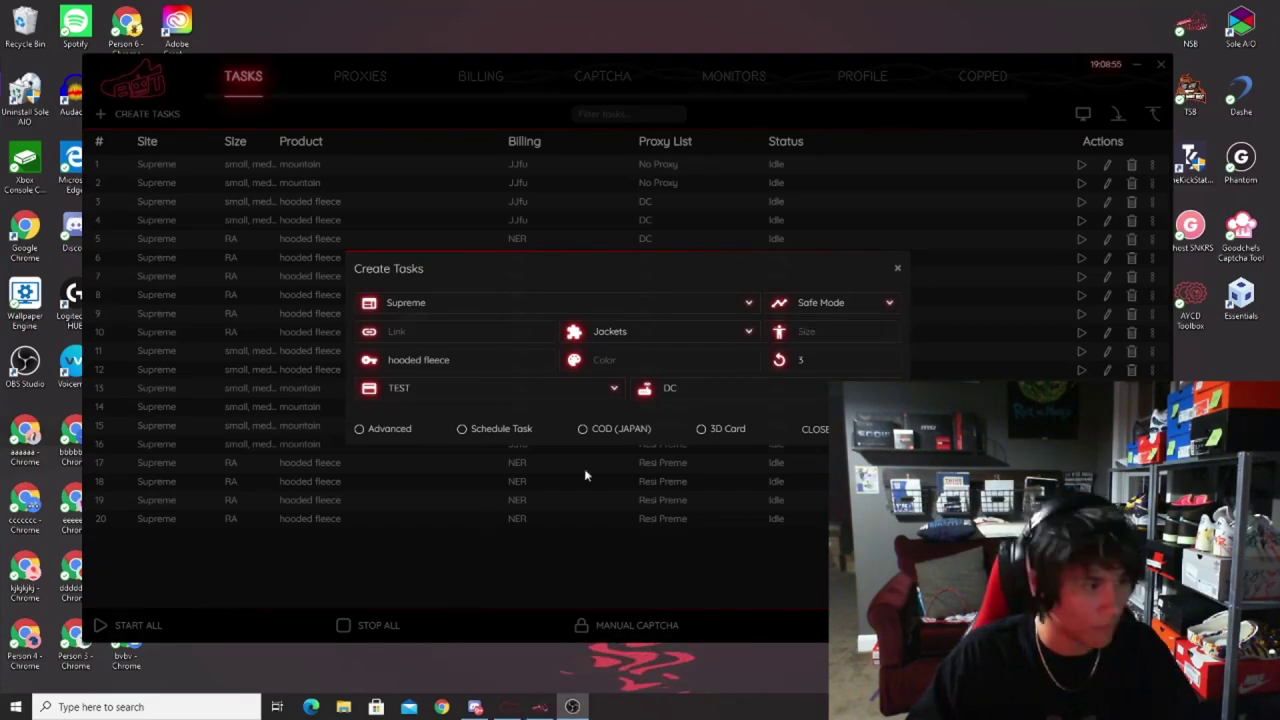
Step: Set the hooded fleece task's size to RA
left_click(860, 333)
type("R")
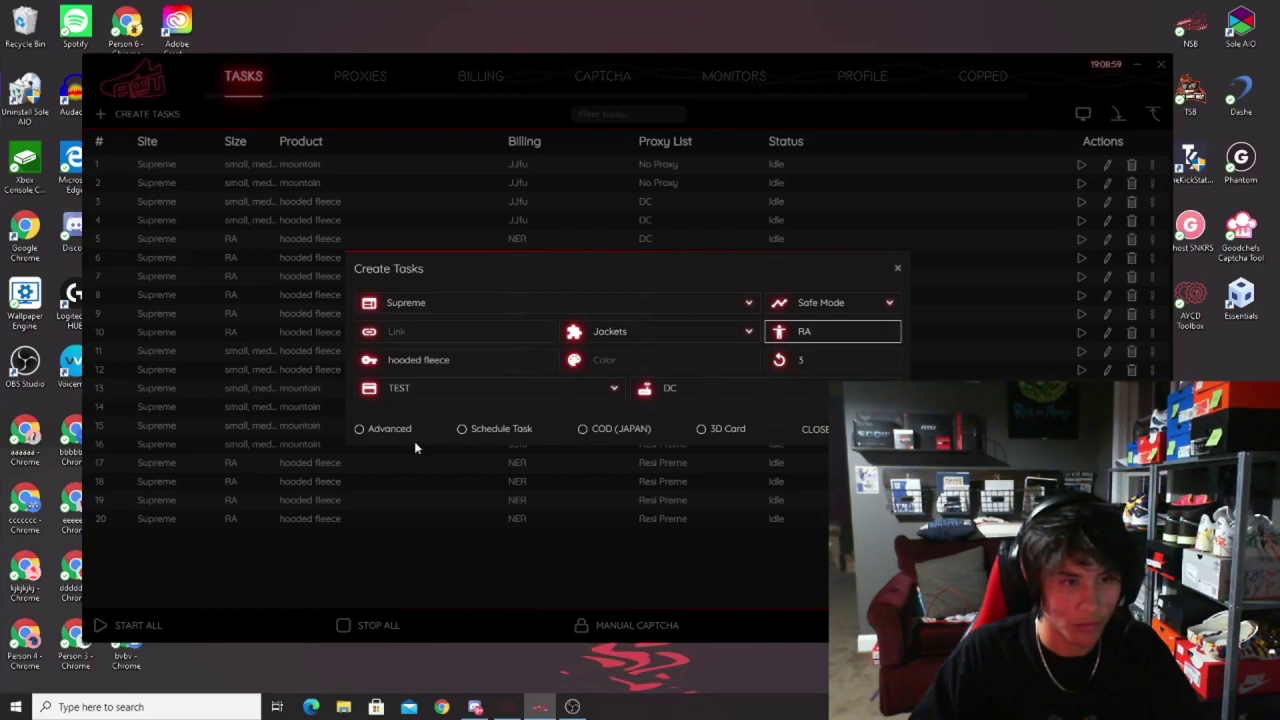
type("A")
Step: Look over the Supreme task's advanced settings and its scheduling options, turning each off again
left_click(385, 429)
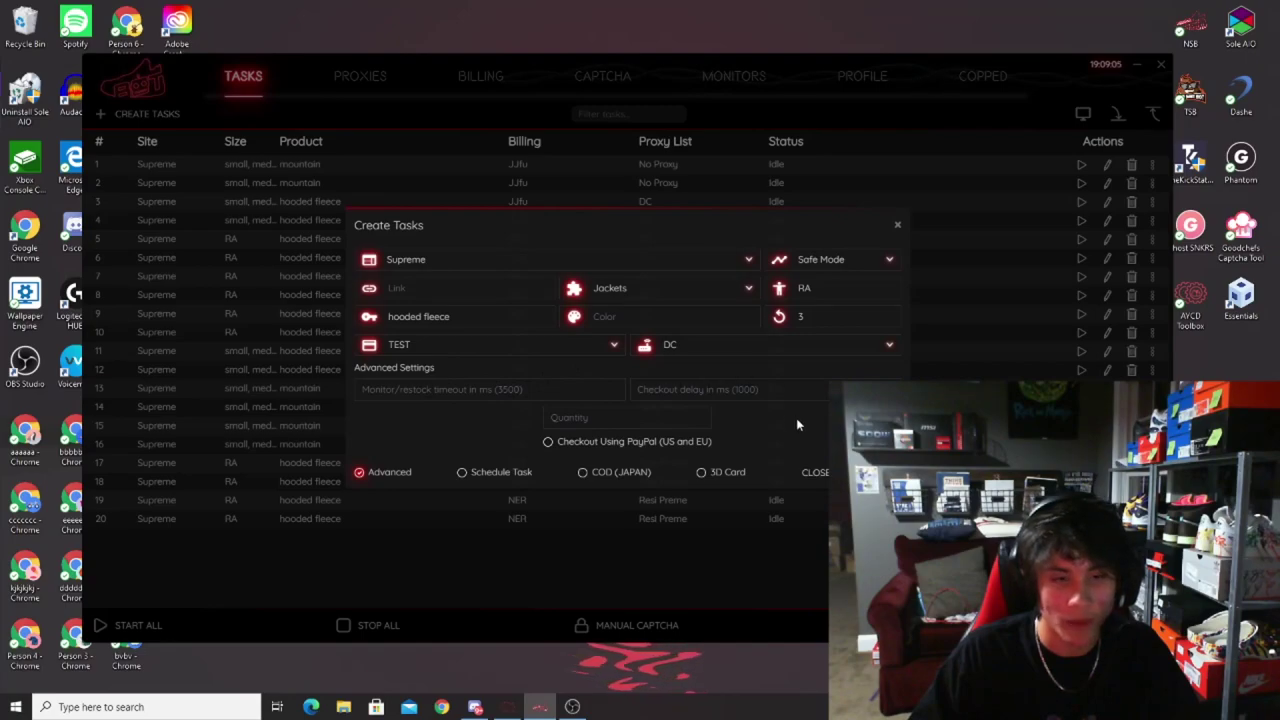
left_click(400, 473)
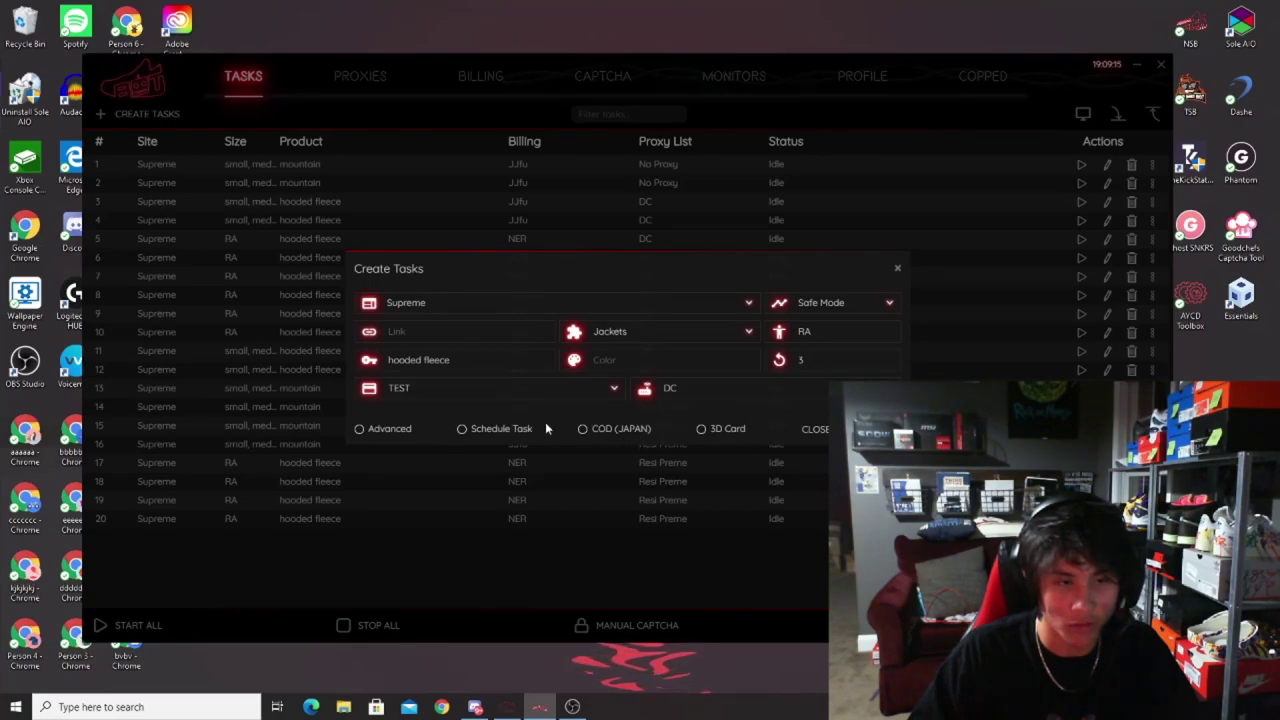
left_click(508, 426)
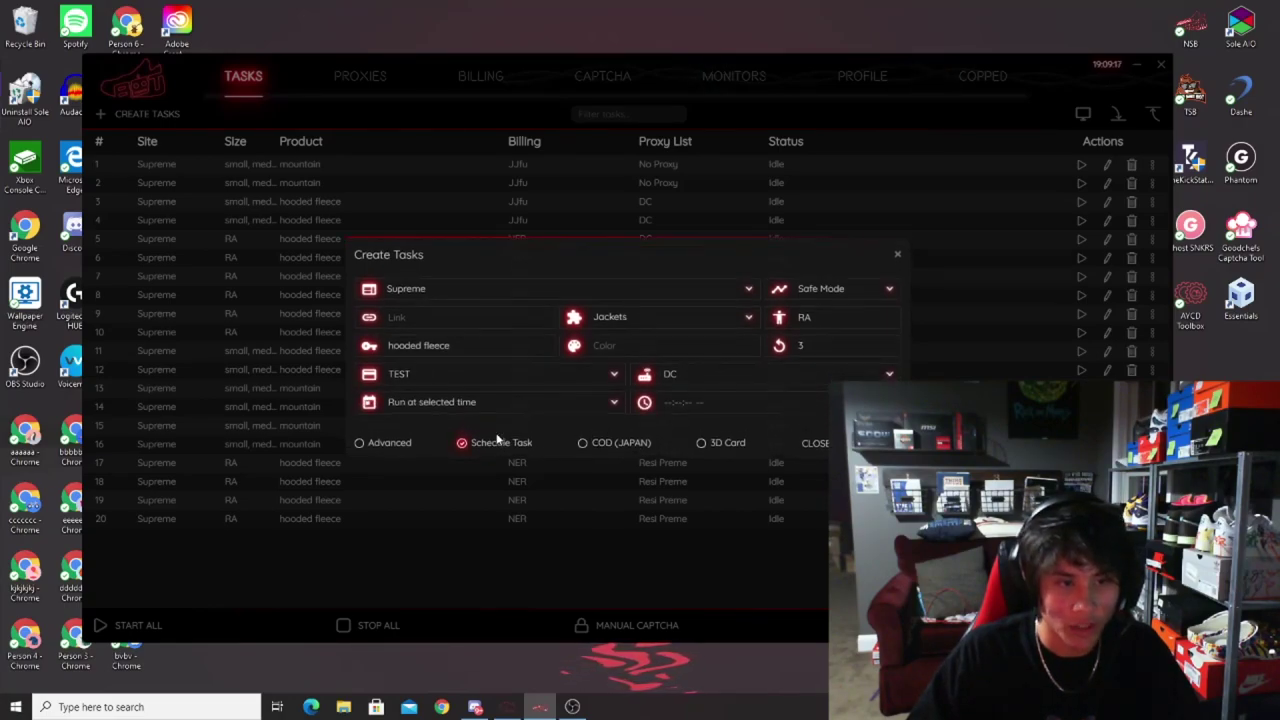
left_click(486, 410)
left_click(461, 402)
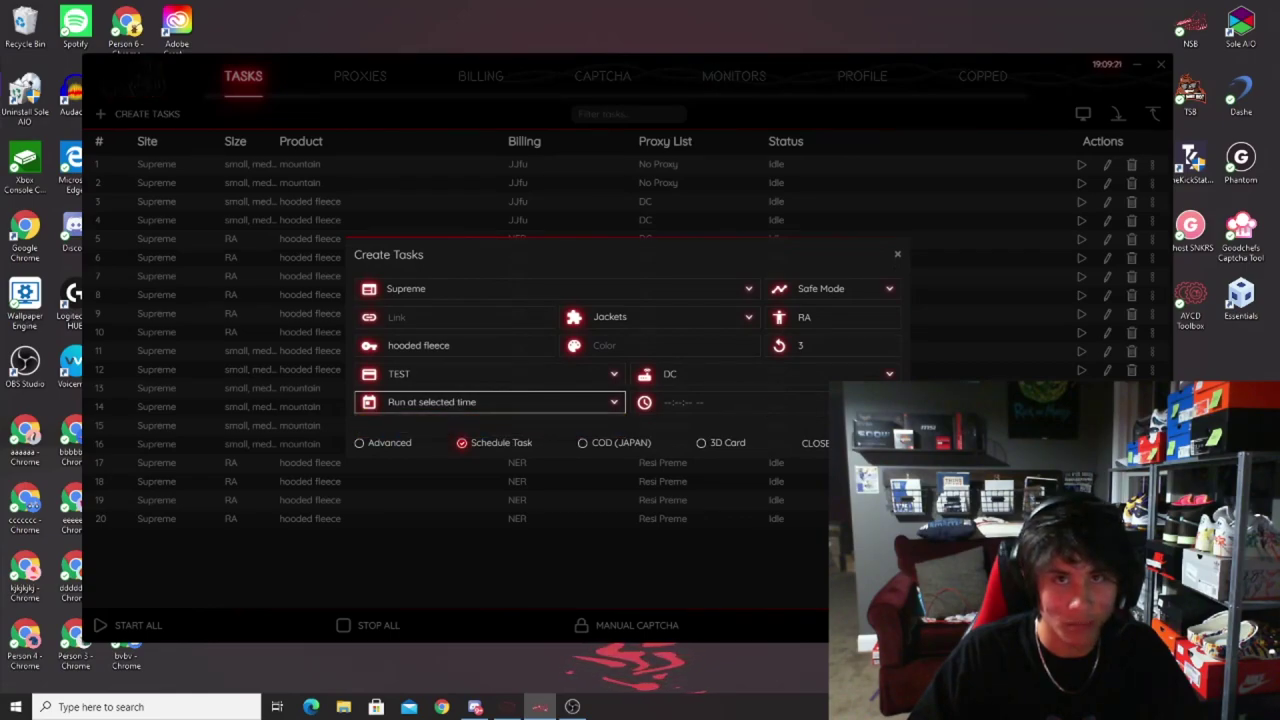
left_click(494, 442)
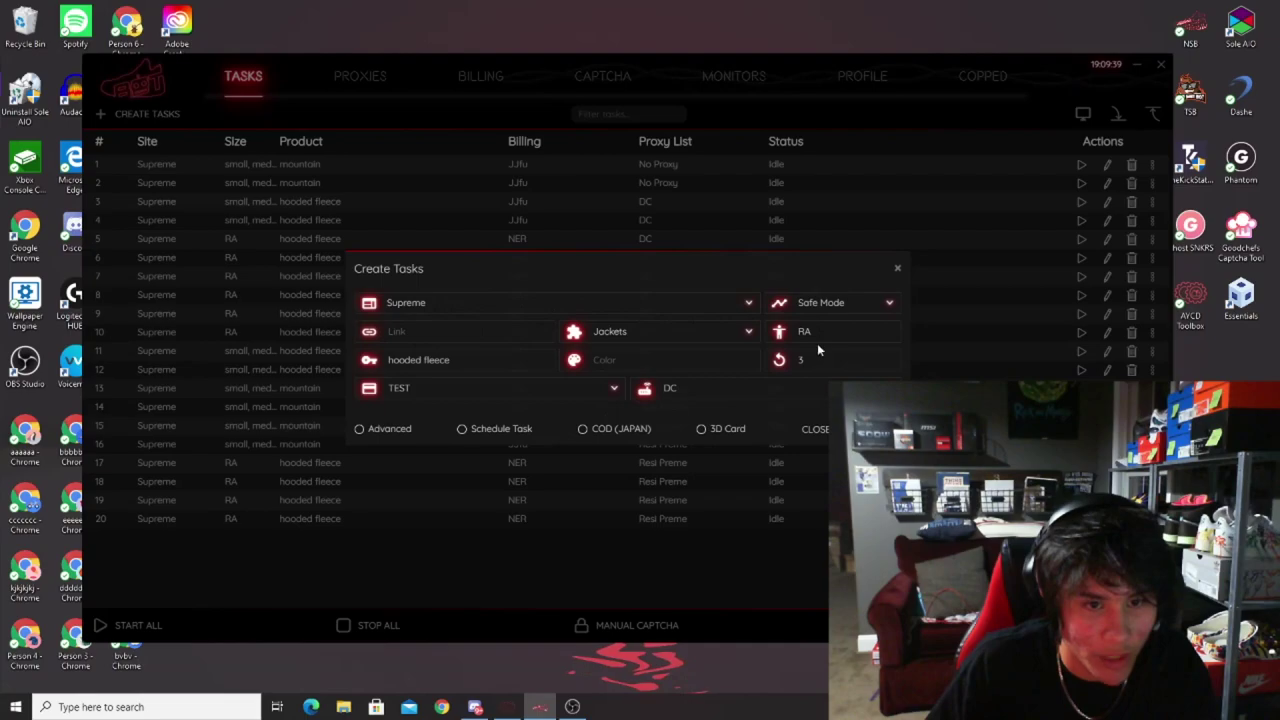
Step: Check the proxy list and billing profile choices, and create three hooded fleece tasks with DC and TEST
left_click(686, 385)
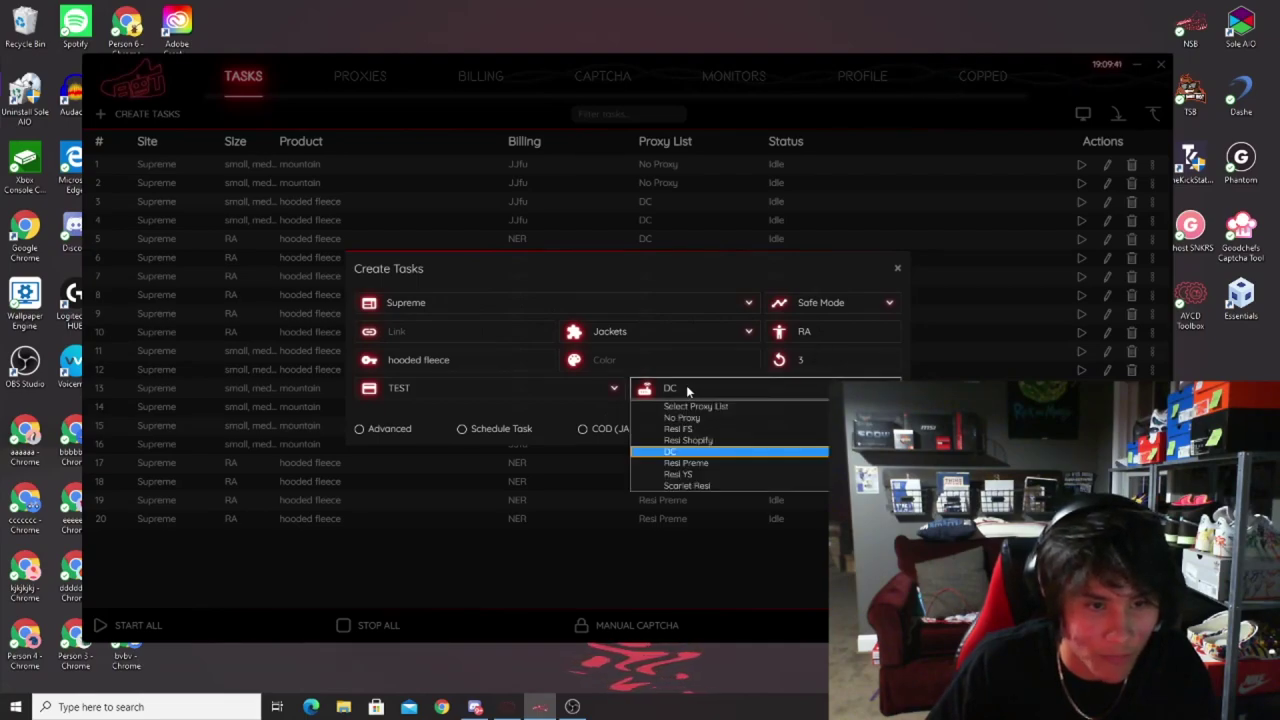
left_click(686, 385)
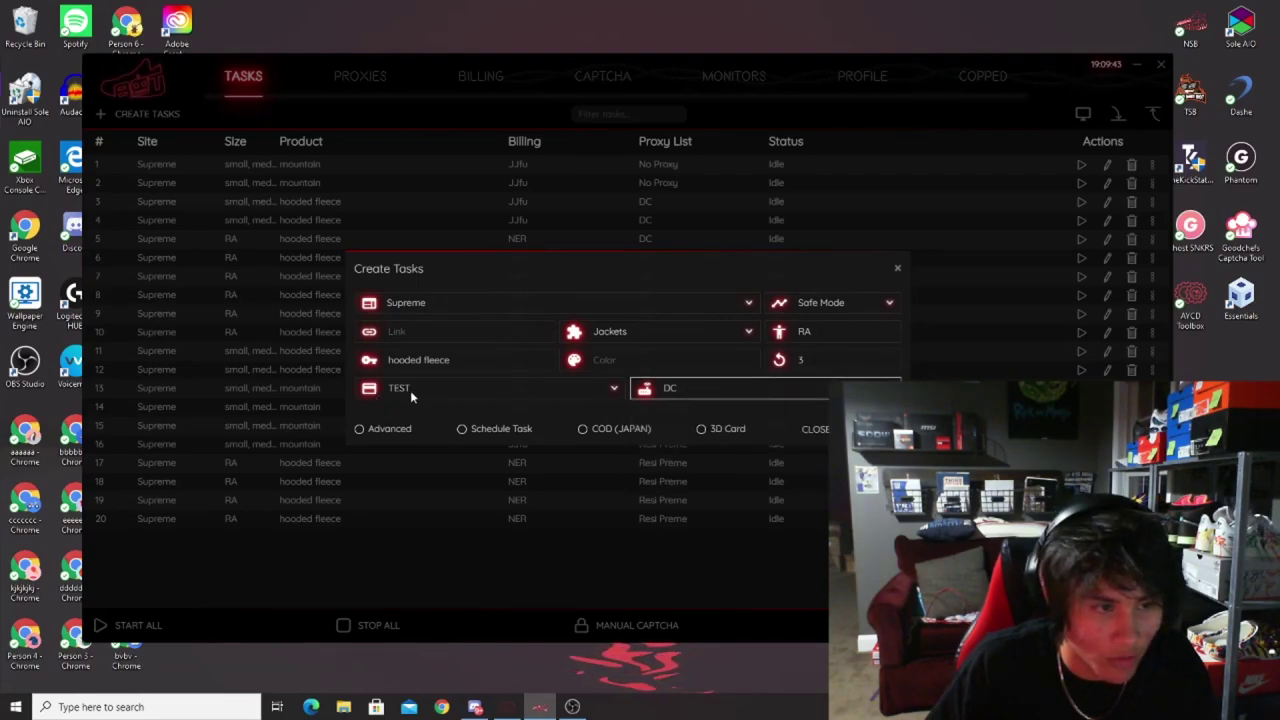
left_click(410, 390)
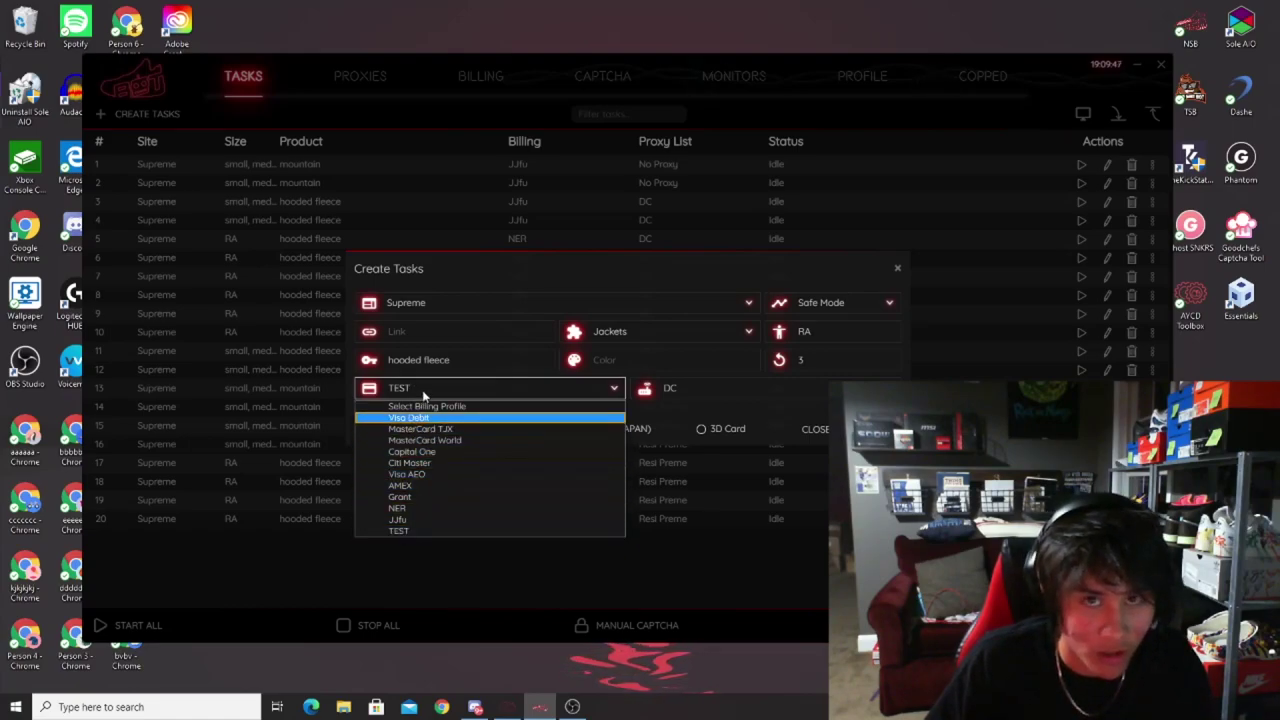
left_click(423, 396)
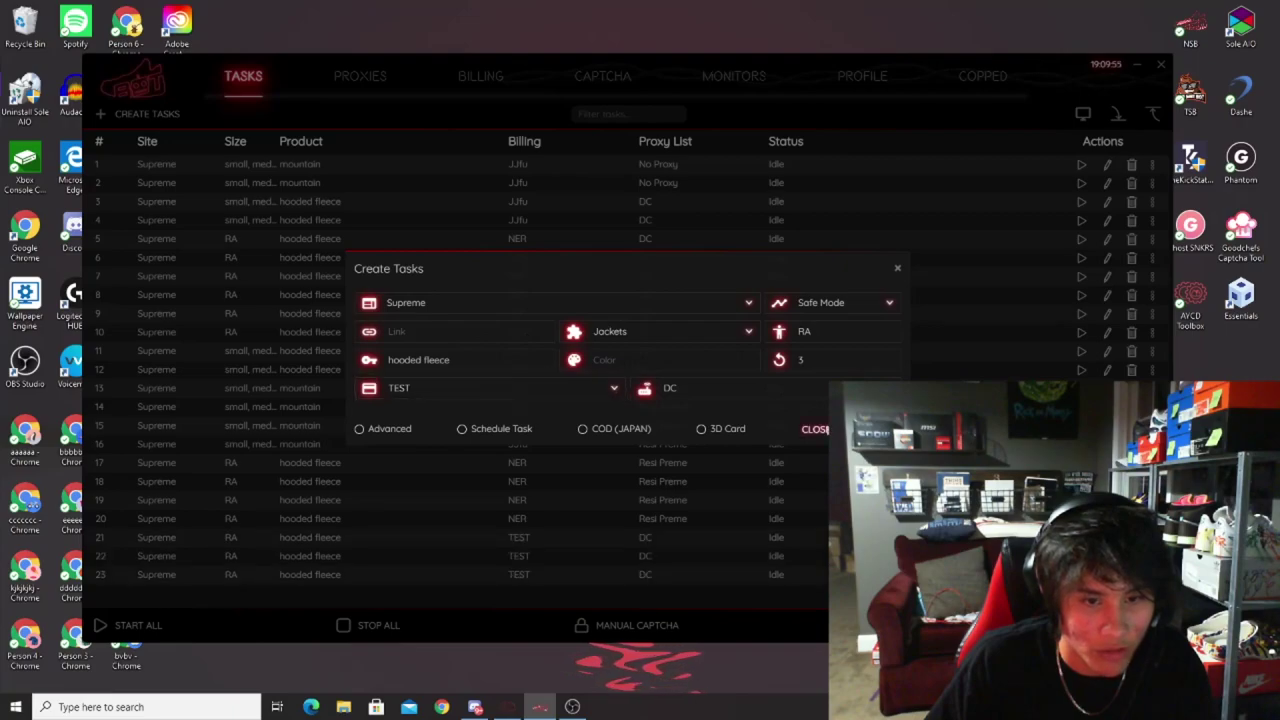
left_click(868, 428)
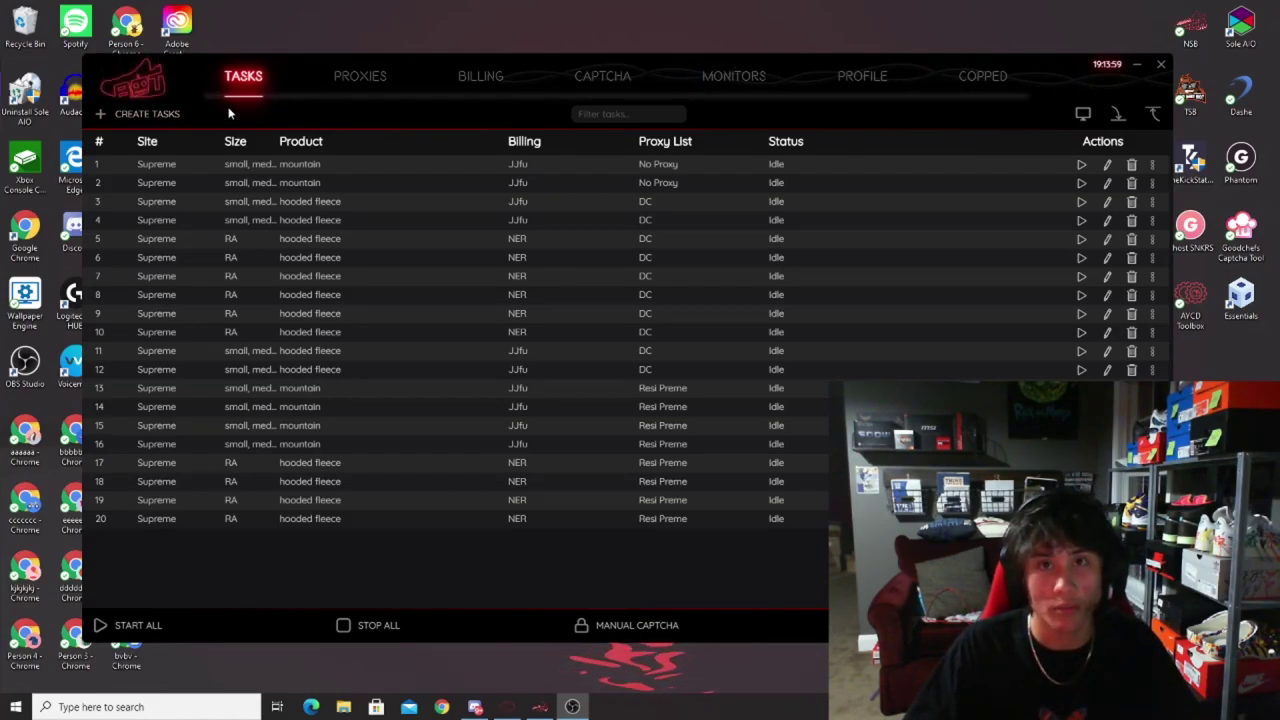
Step: Start a new set of tasks and choose Kith as the site
left_click(173, 117)
left_click(423, 300)
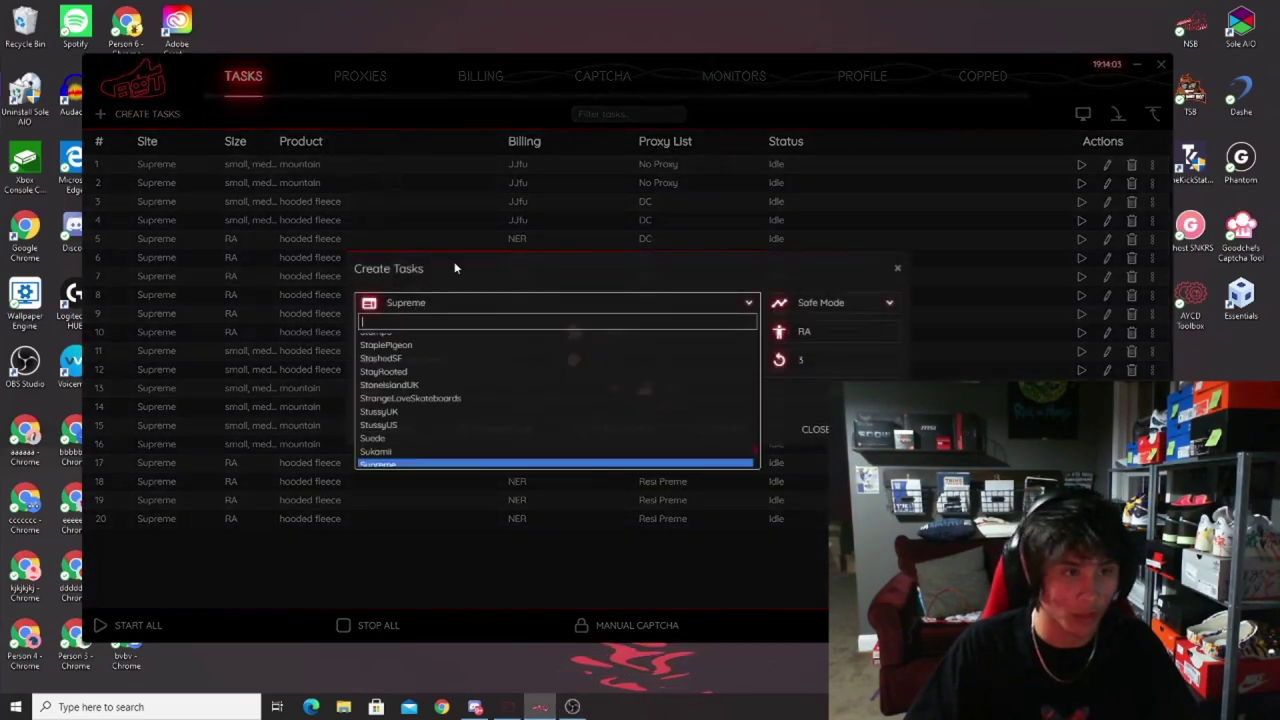
type("kith")
key("Return")
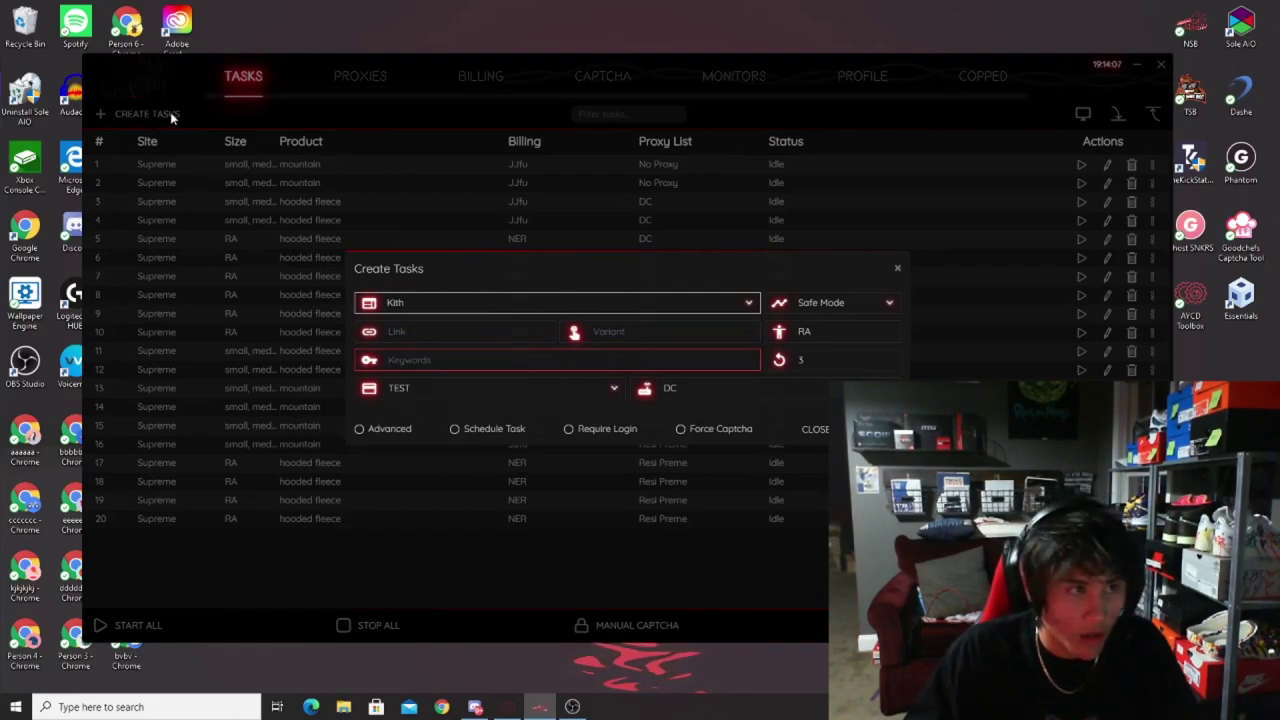
Step: Set the Kith task's mode to Cyborg3.0 and recheck the mode choices
left_click(820, 305)
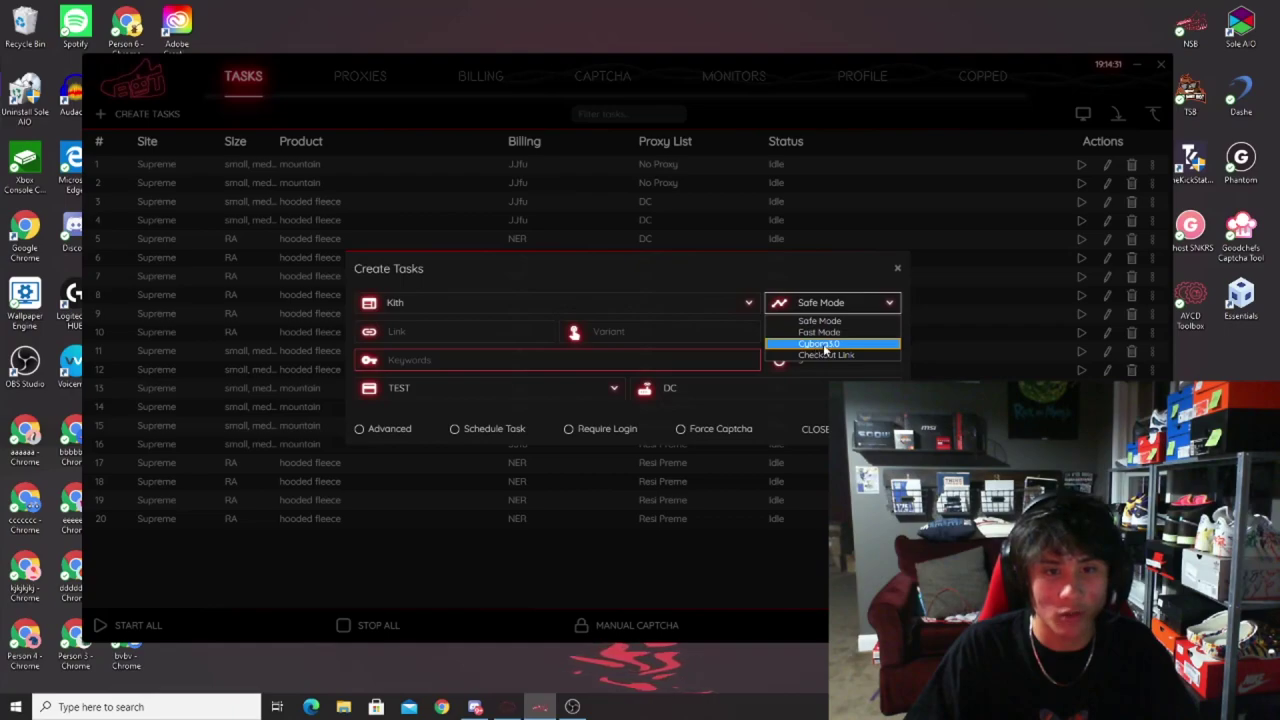
left_click(825, 344)
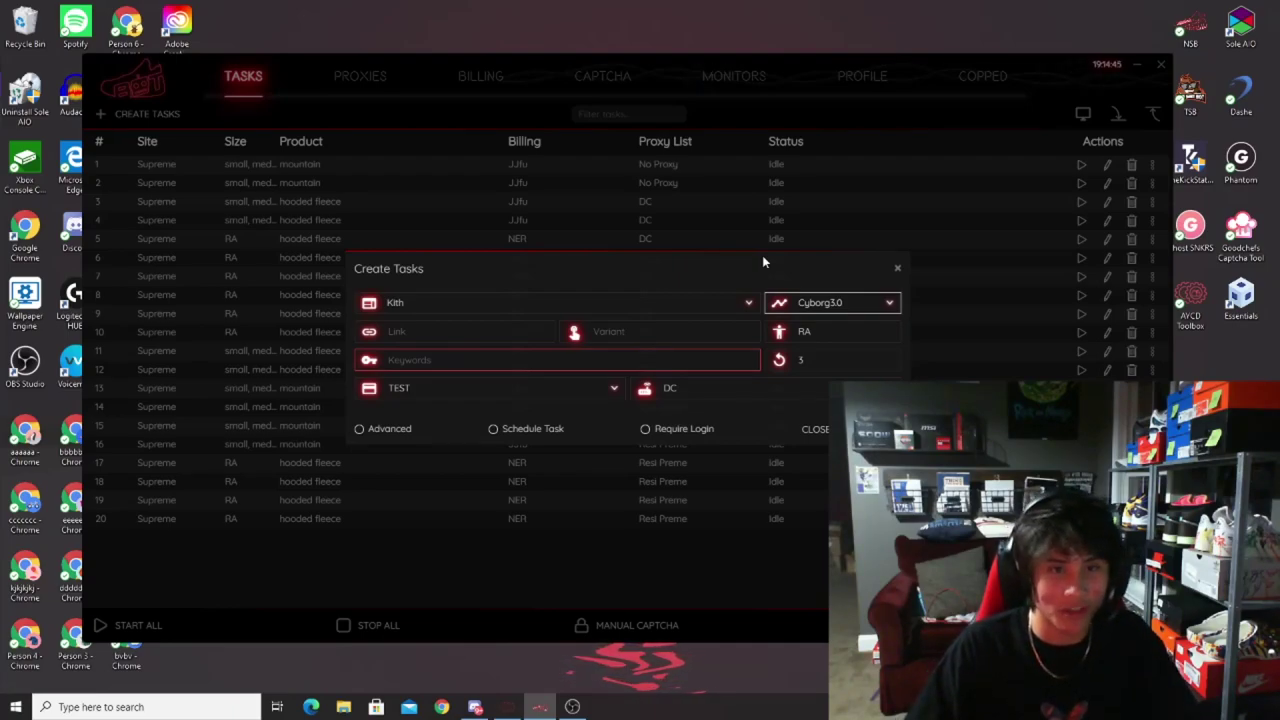
left_click(811, 303)
left_click(845, 308)
left_click(835, 303)
left_click(845, 308)
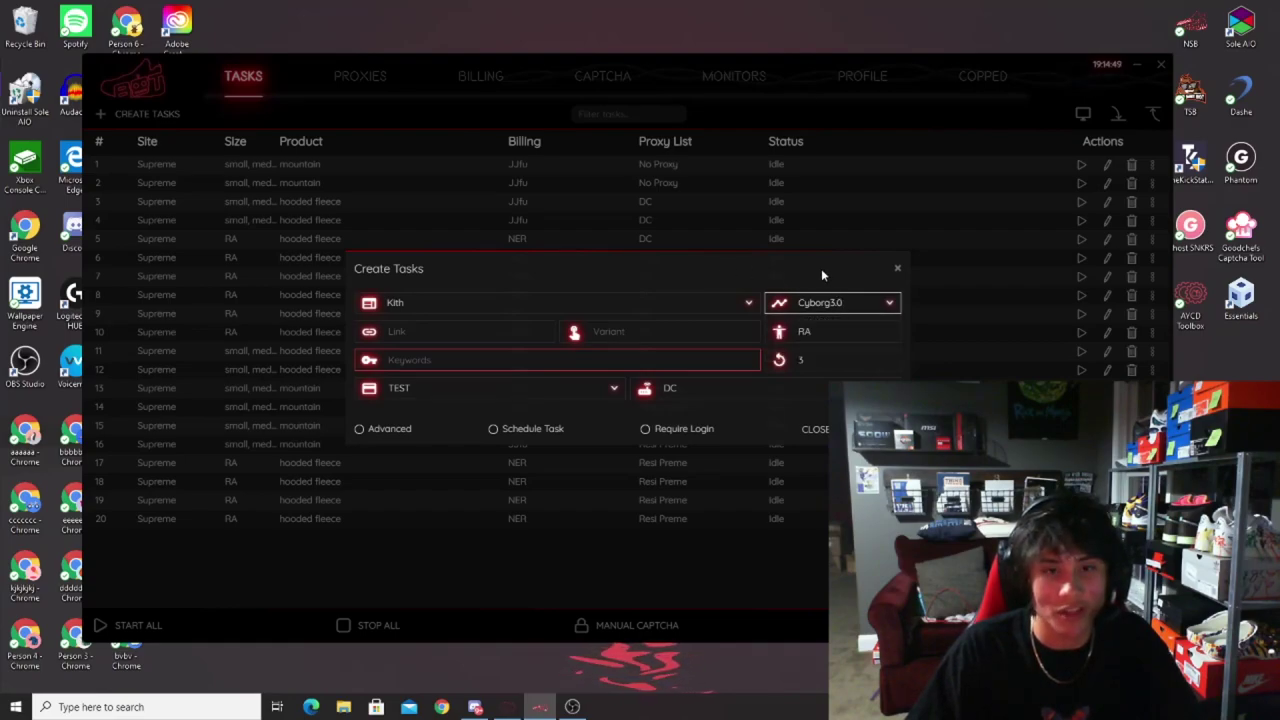
Step: Look over the mode choices available for the Kith task, leaving Cyborg3.0 selected
left_click(849, 300)
left_click(850, 300)
left_click(851, 301)
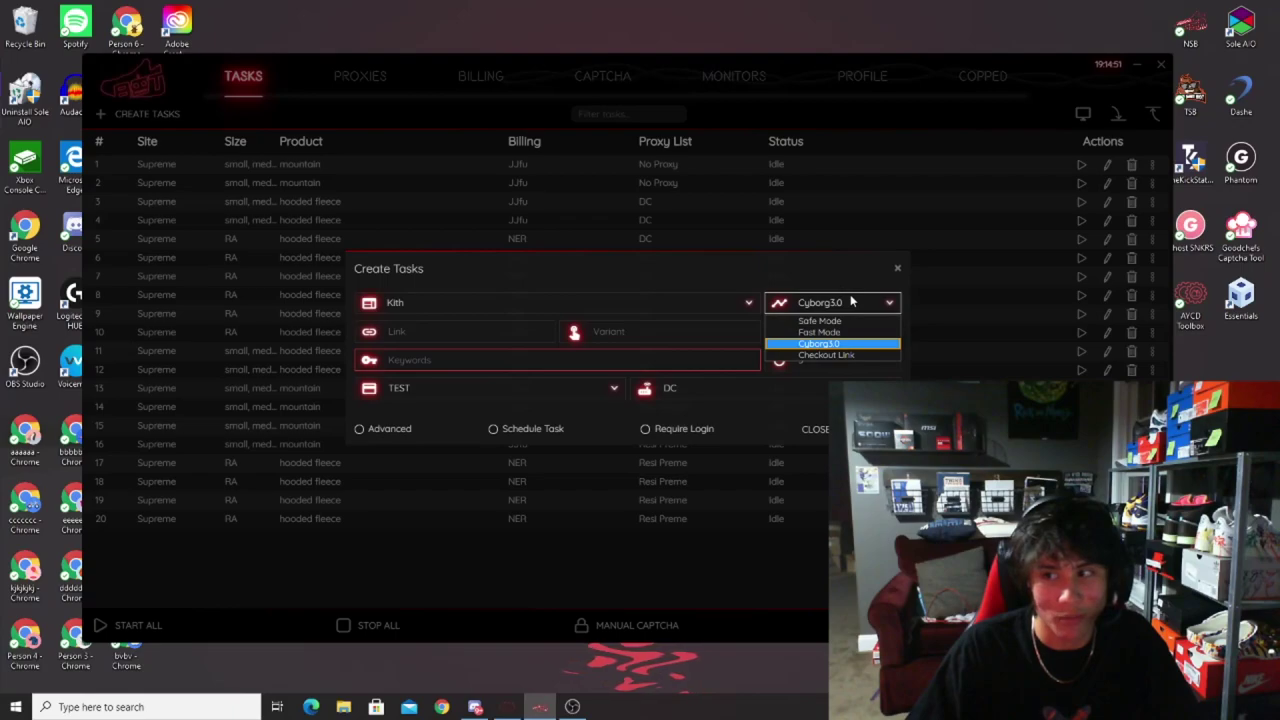
left_click(851, 301)
left_click(851, 301)
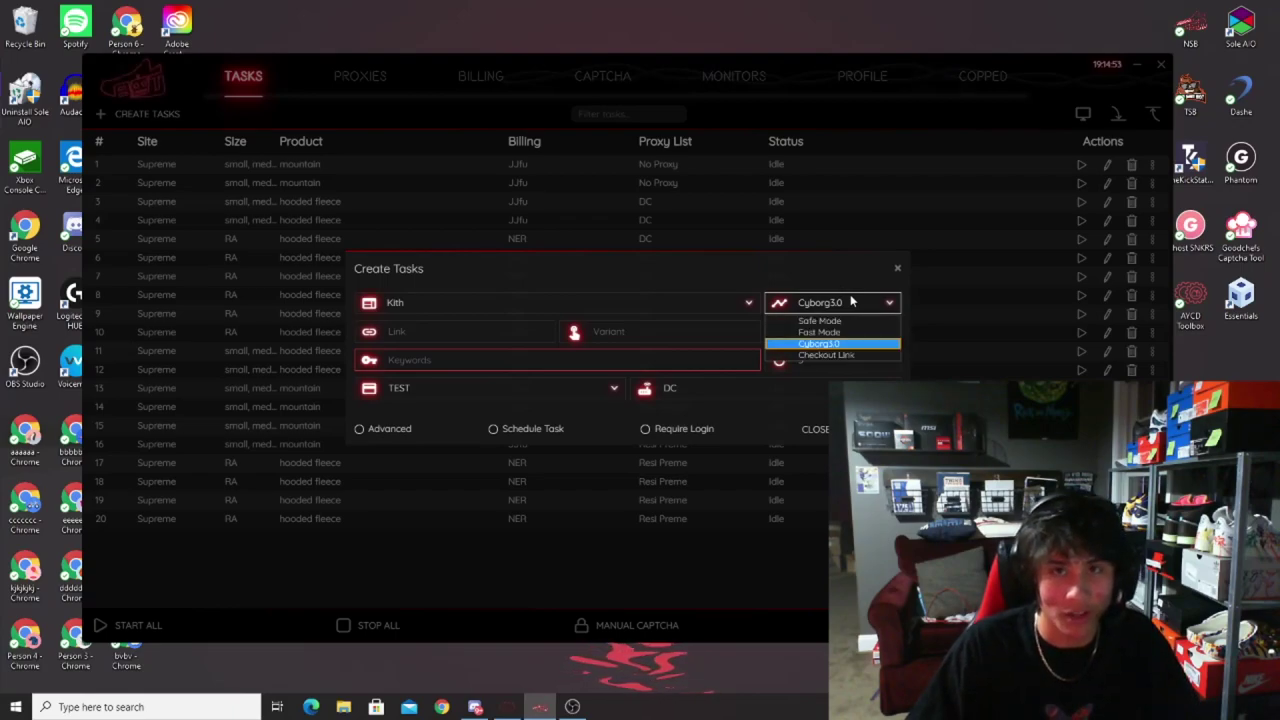
left_click(851, 301)
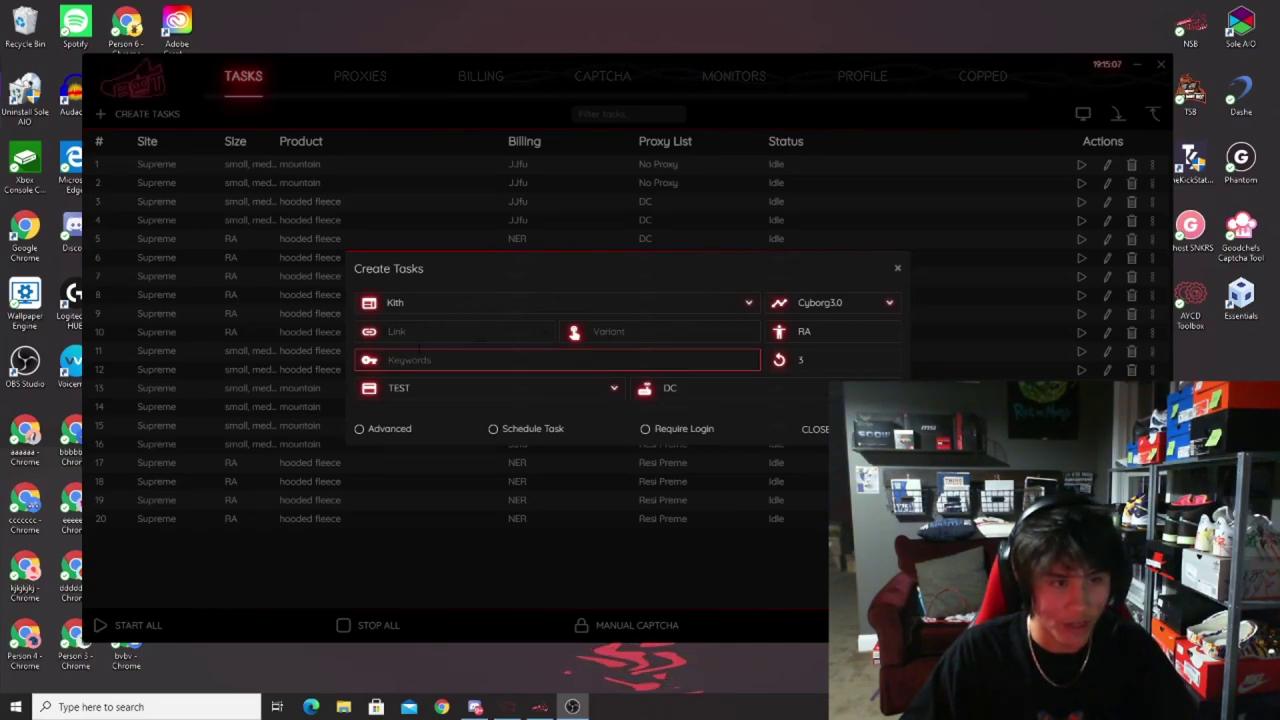
Step: Enter "off white jordan 5 sail" as the Kith task's keywords and clear them again
left_click(512, 323)
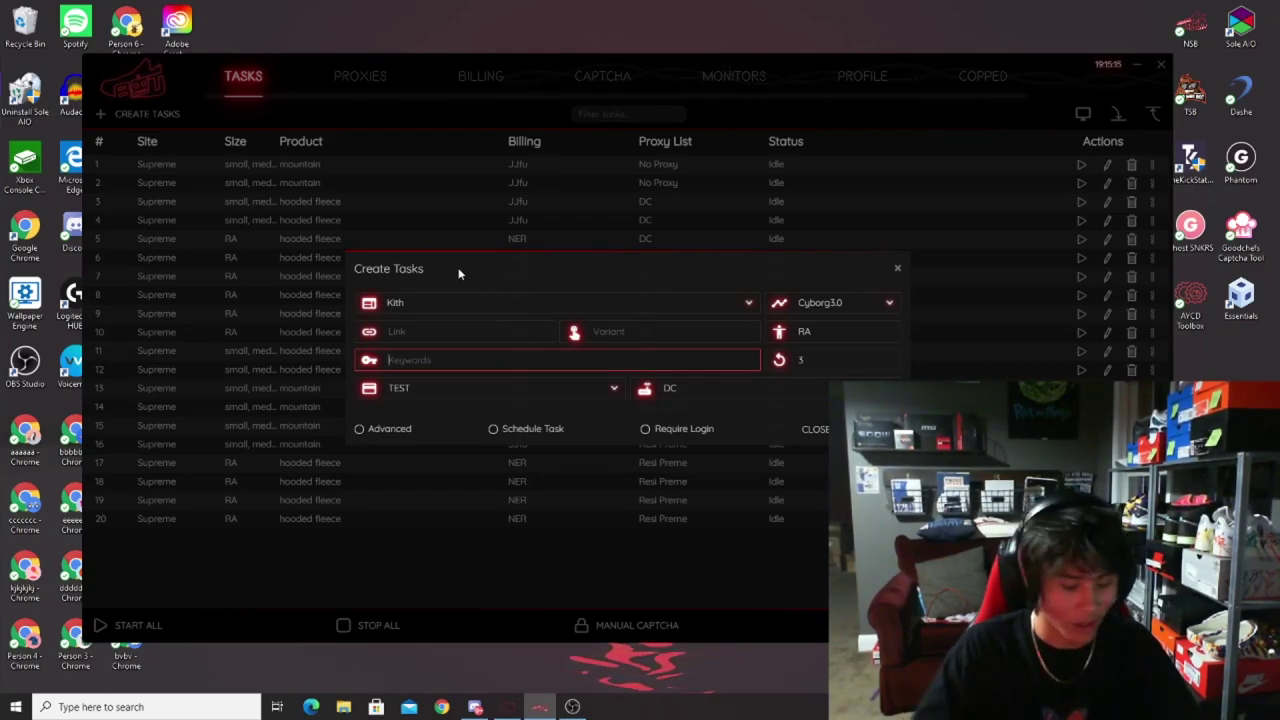
type("off whit")
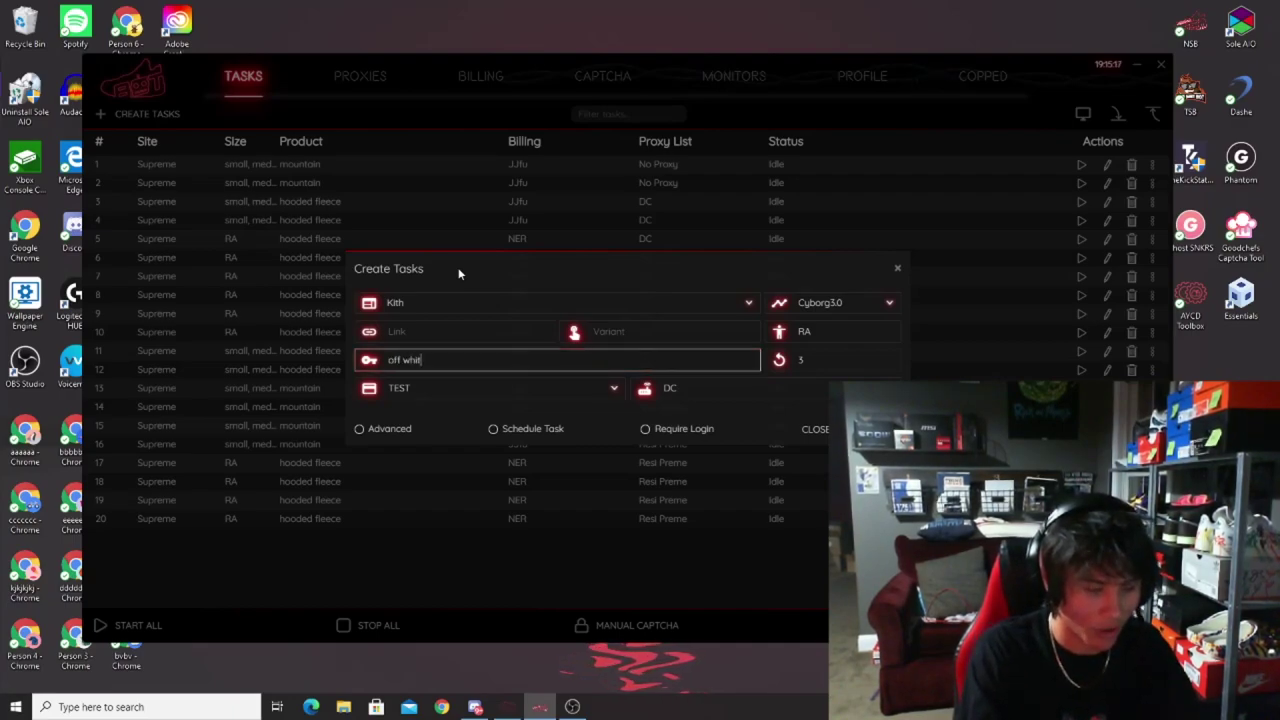
type("e jorda")
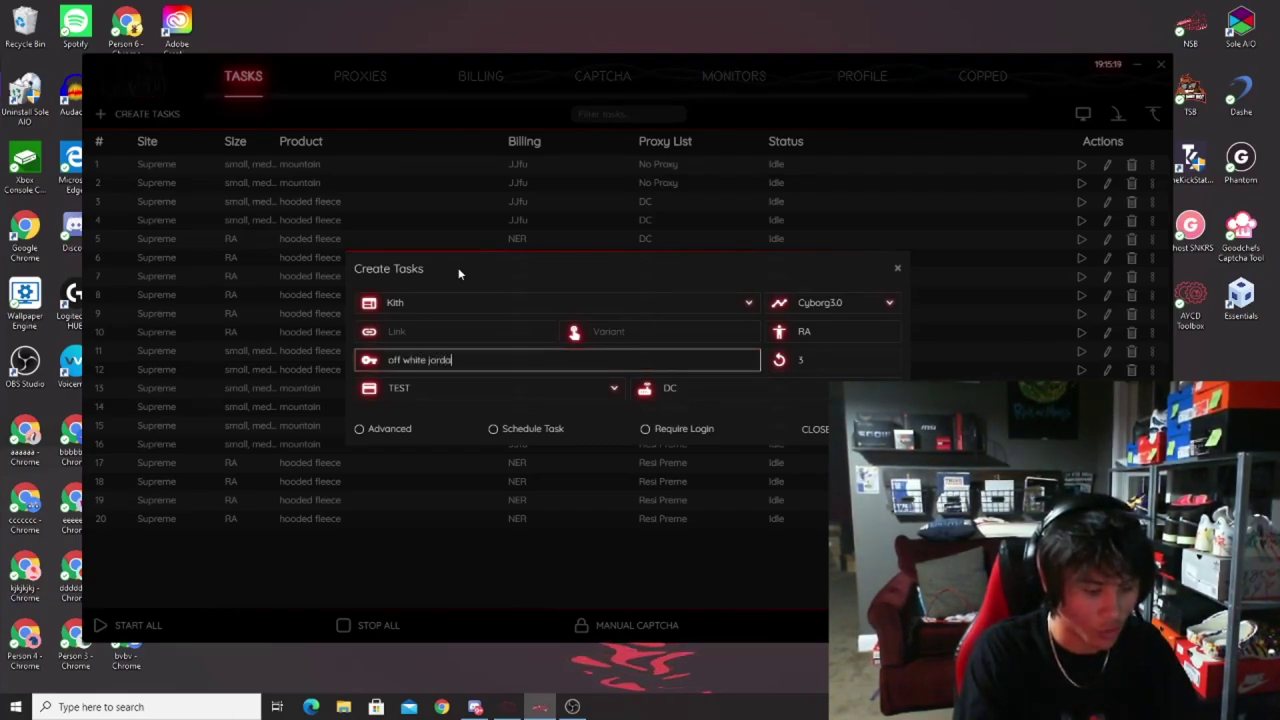
type("n ")
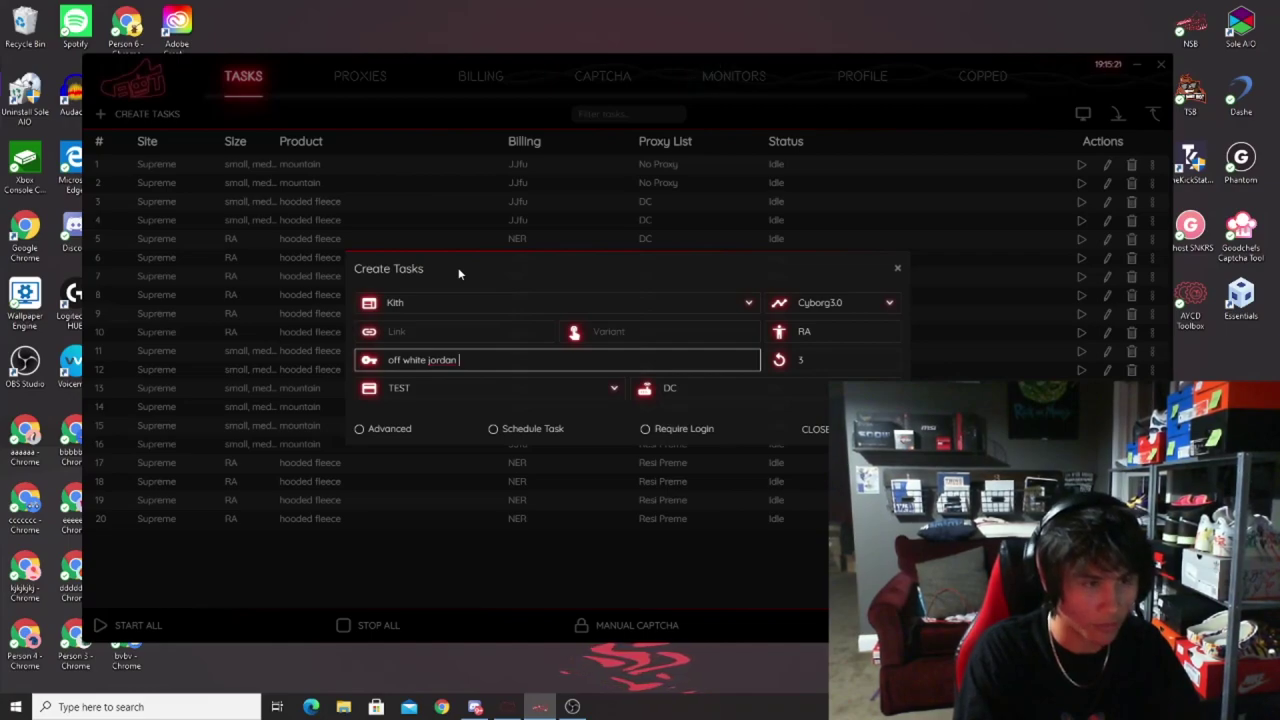
type("5 sail")
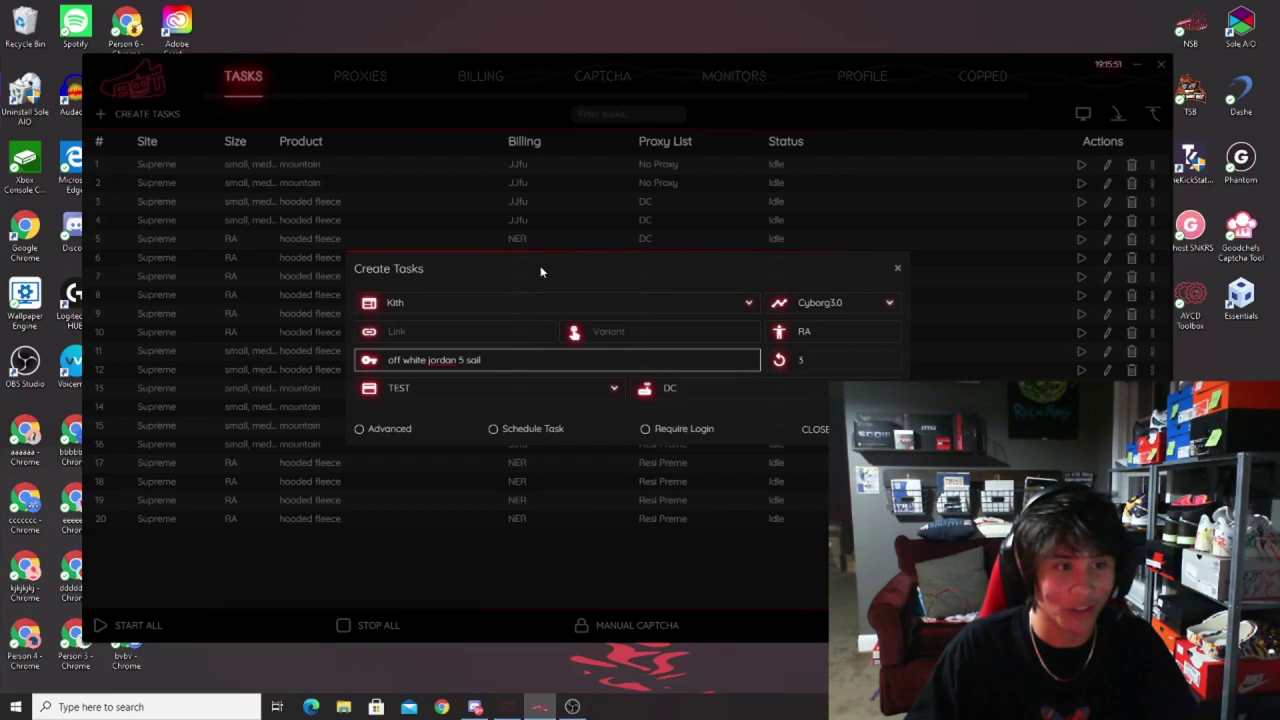
left_click_drag(484, 360, 329, 354)
key("BackSpace")
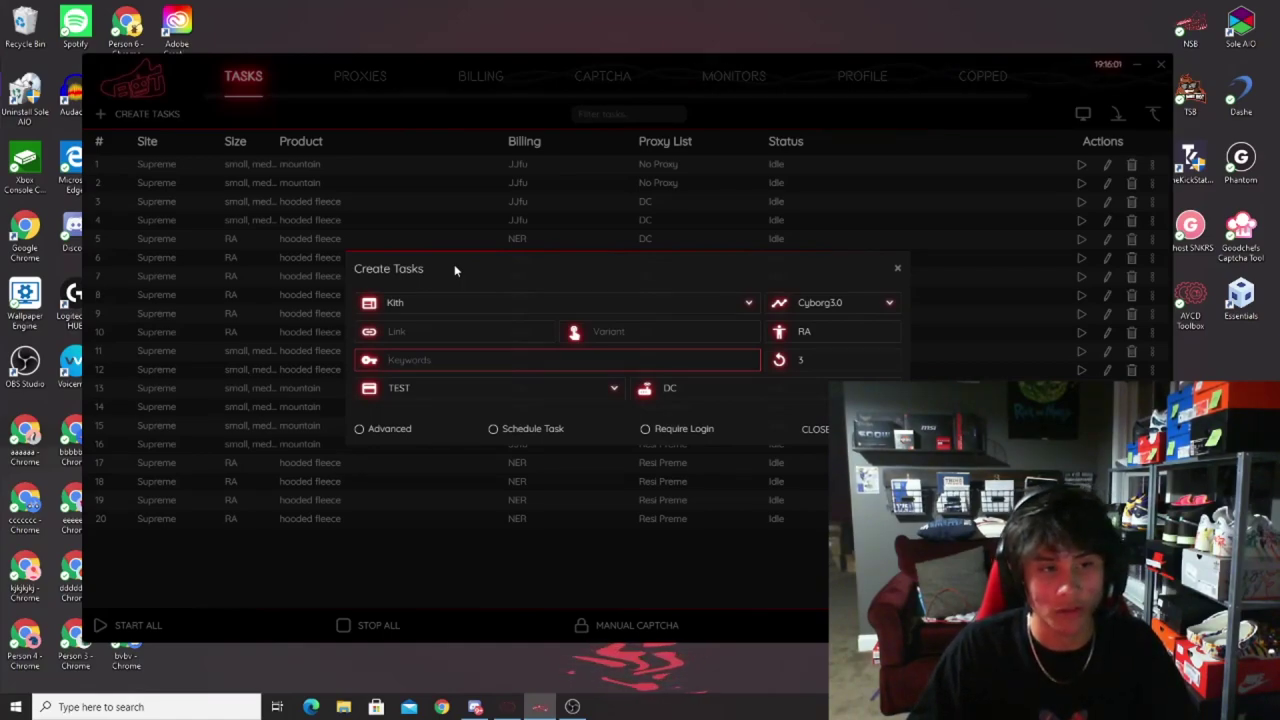
left_click(455, 331)
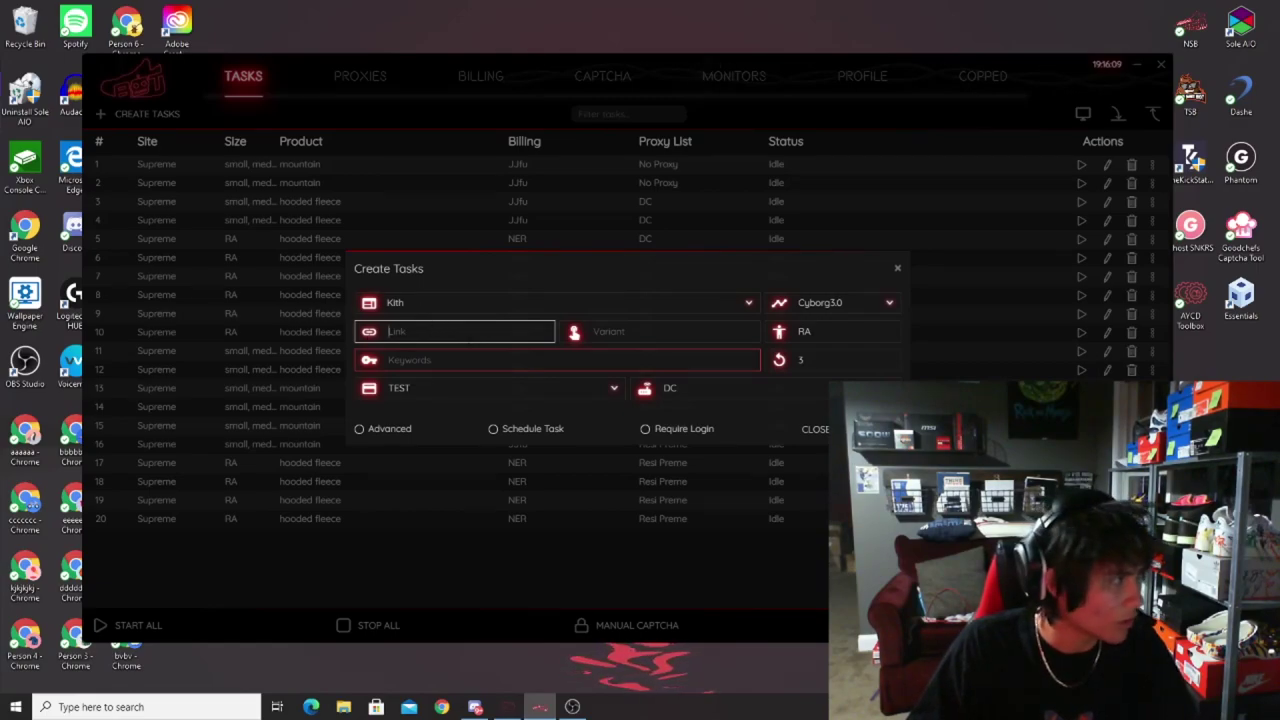
key("alt+Tab")
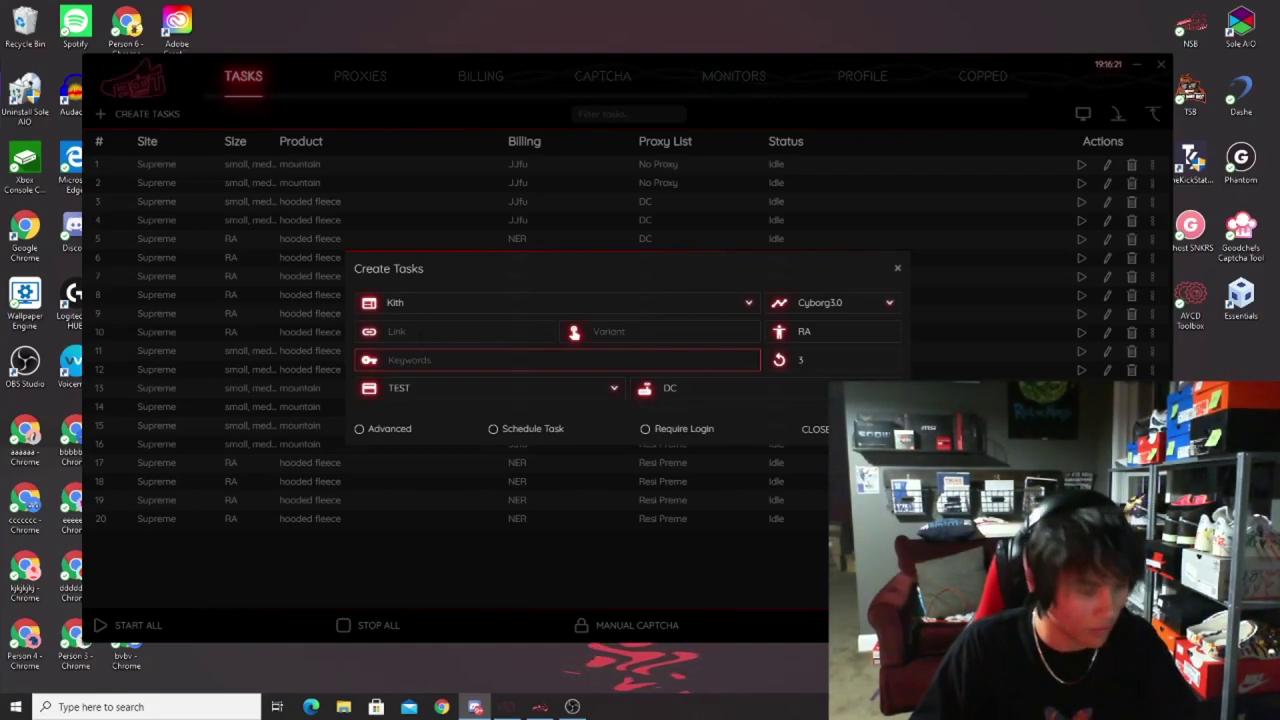
left_click(470, 331)
type("https://kith.com/products/nkcu8067-800")
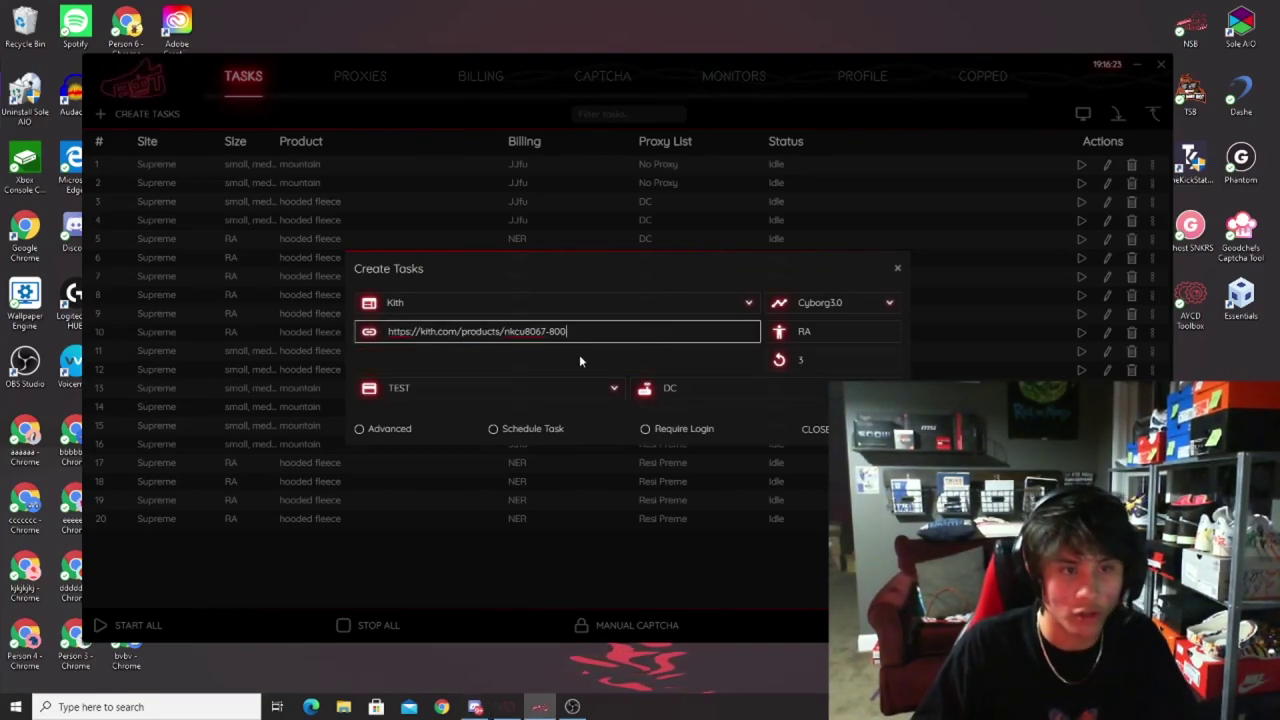
left_click_drag(575, 333, 348, 336)
key("ctrl+c")
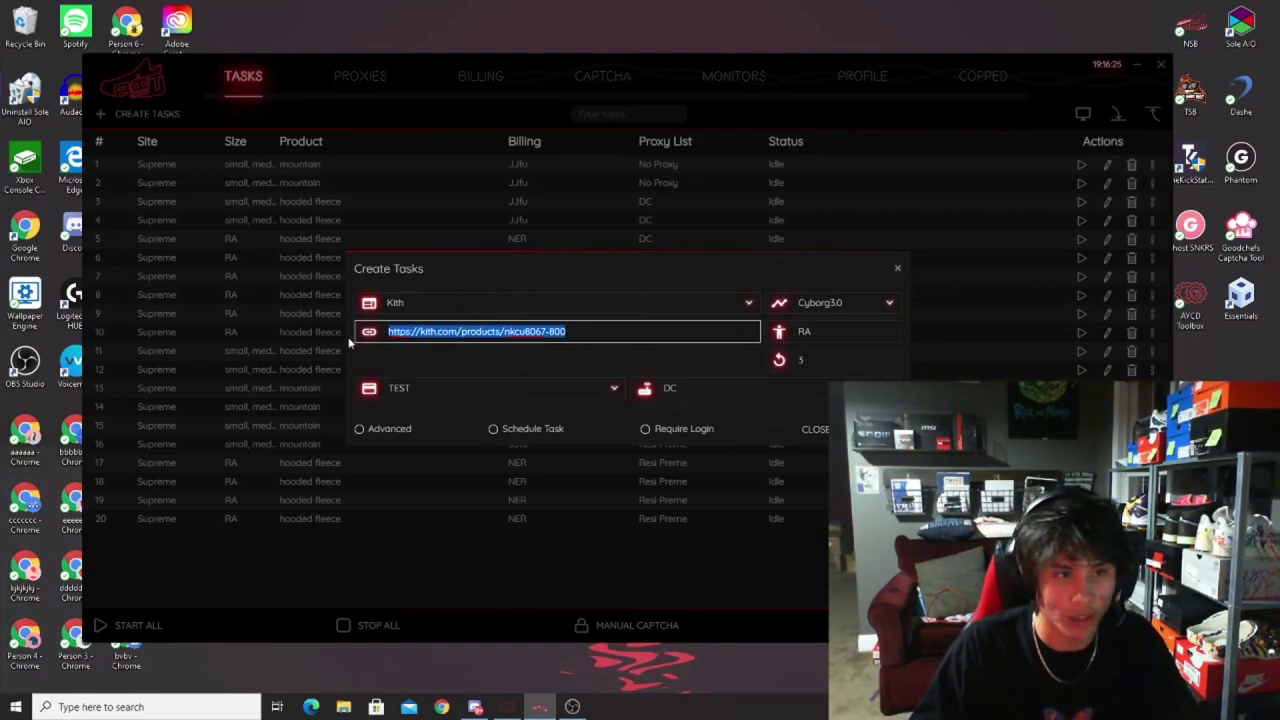
key("BackSpace")
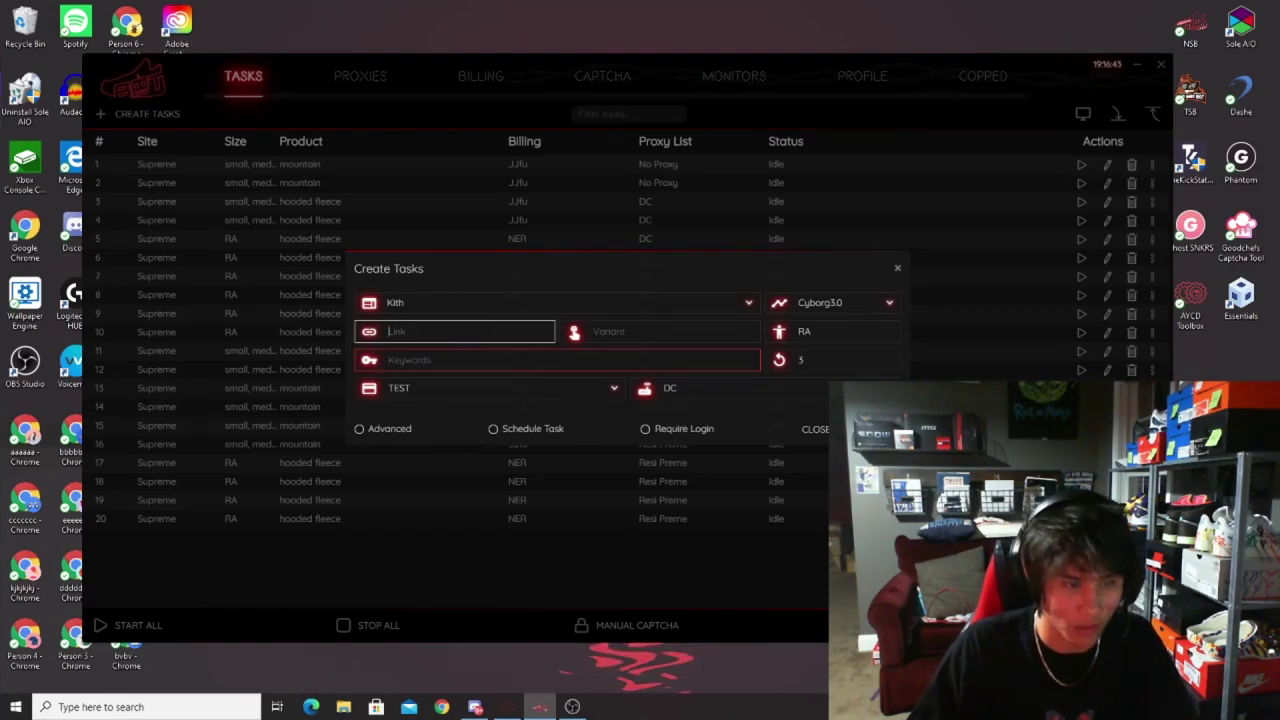
key("ctrl+v")
left_click(502, 357)
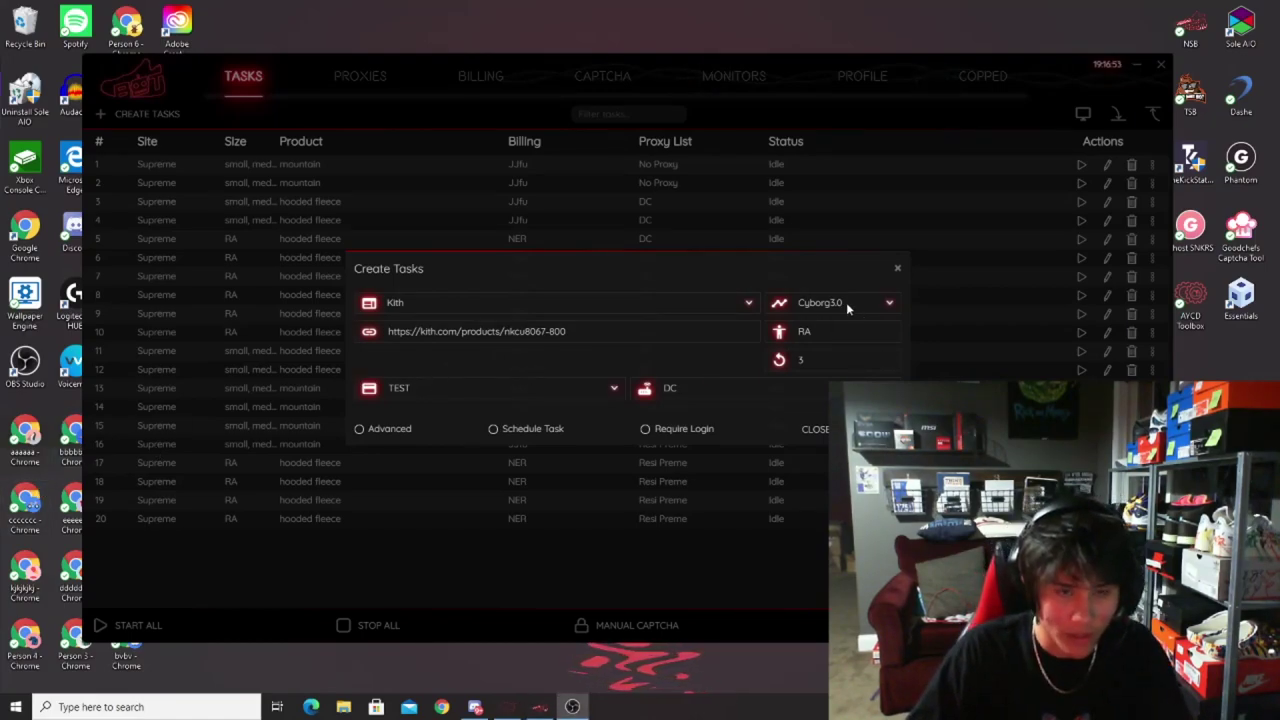
Step: Try specific sizes such as 9 and 9.5 for the Kith task, and restore the size to RA
double_click(822, 331)
left_click(822, 331)
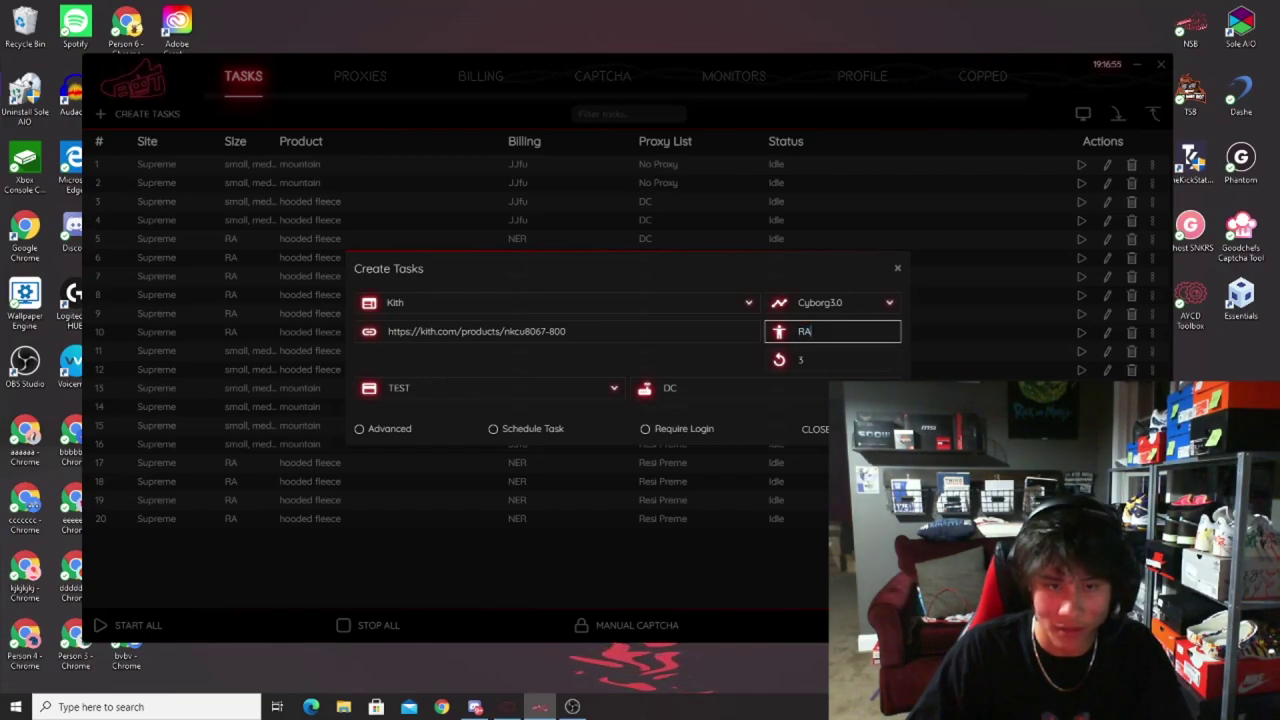
key("BackSpace")
key("BackSpace")
type("9,9.5,10")
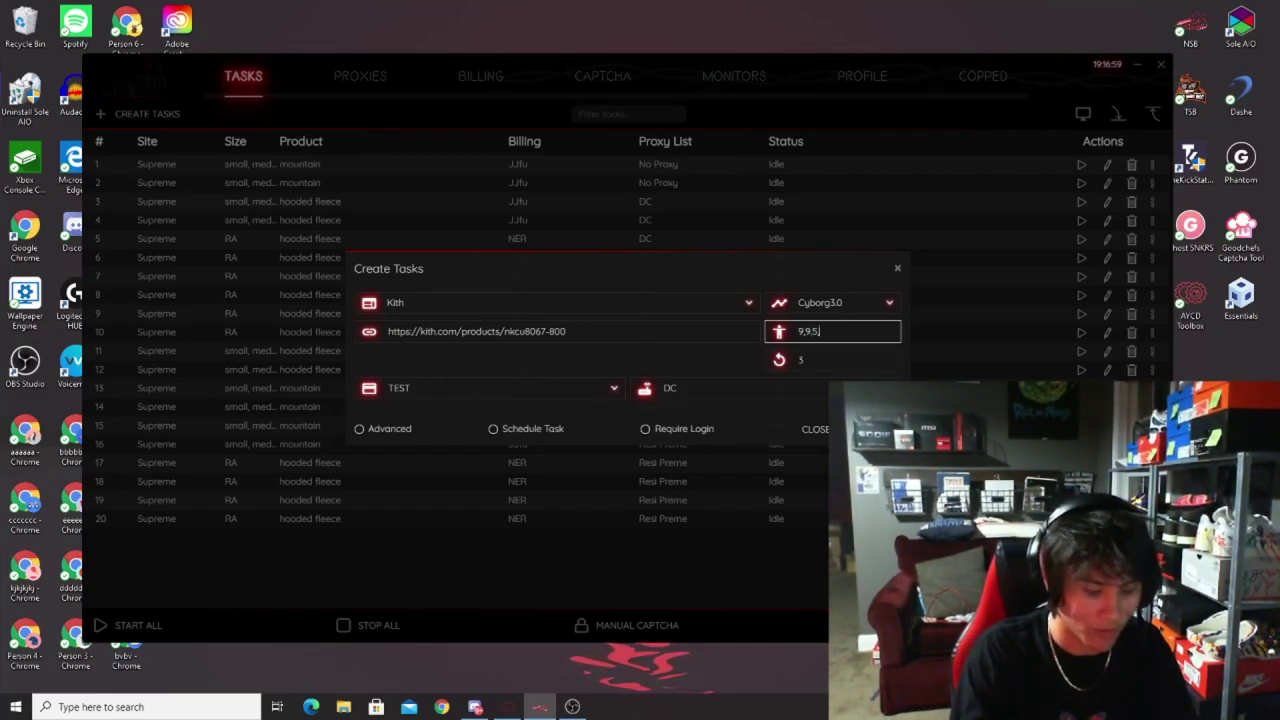
key("BackSpace")
key("BackSpace")
key("BackSpace")
type("RA")
key("Tab")
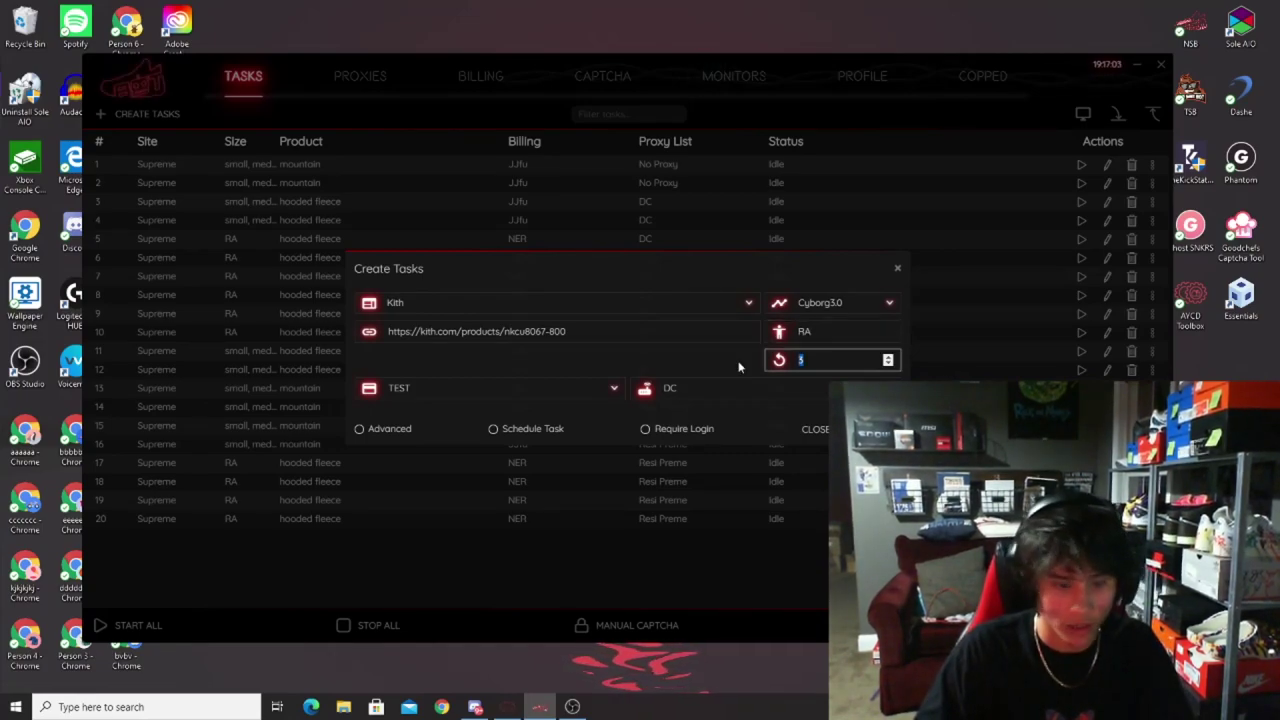
Step: Re-enter 3 as the number of Kith tasks and set their proxy list to No Proxy
key("BackSpace")
type("5")
left_click(697, 373)
left_click(706, 389)
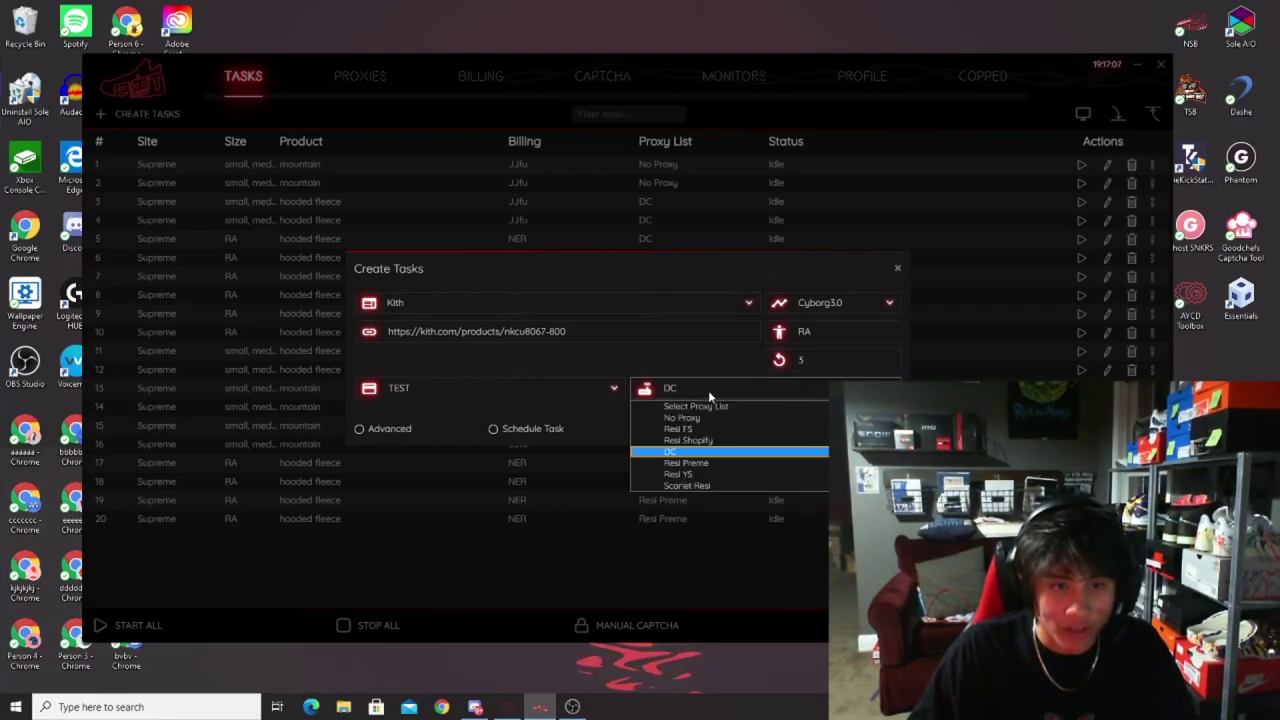
left_click(694, 418)
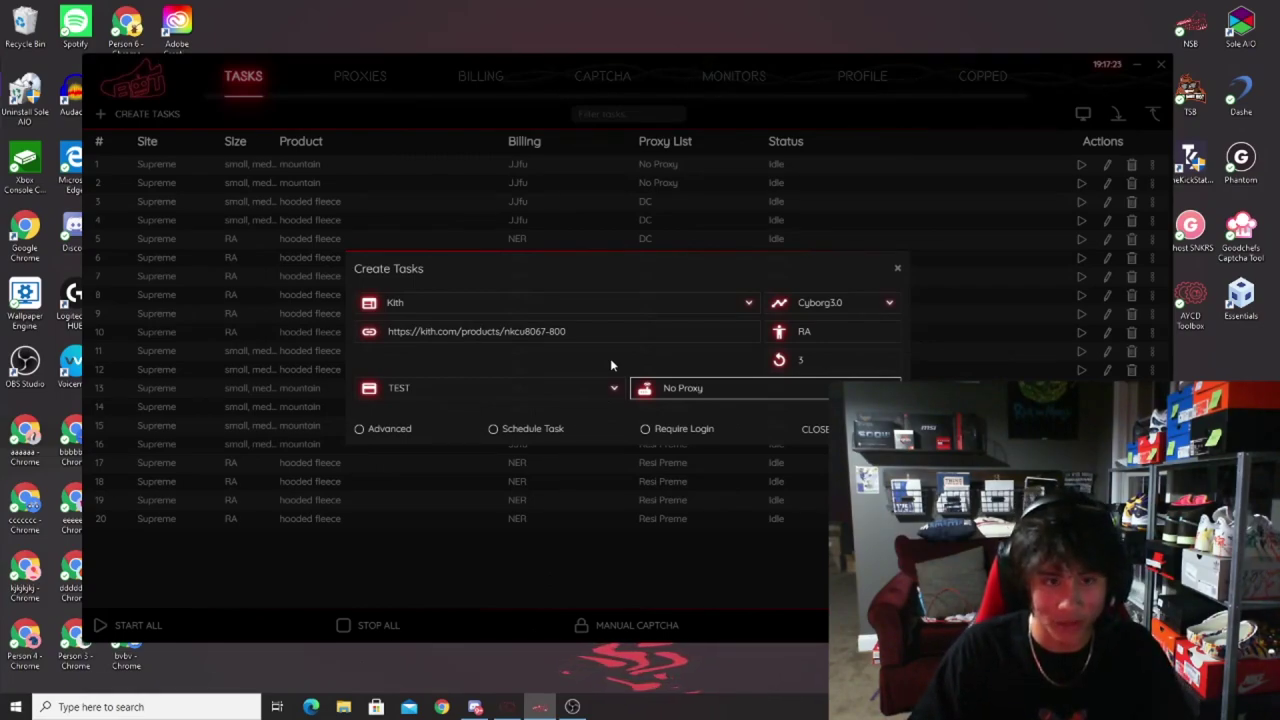
Step: Look over the proxy list choices and create two Kith tasks with No Proxy and the TEST billing profile
left_click(718, 392)
left_click(725, 392)
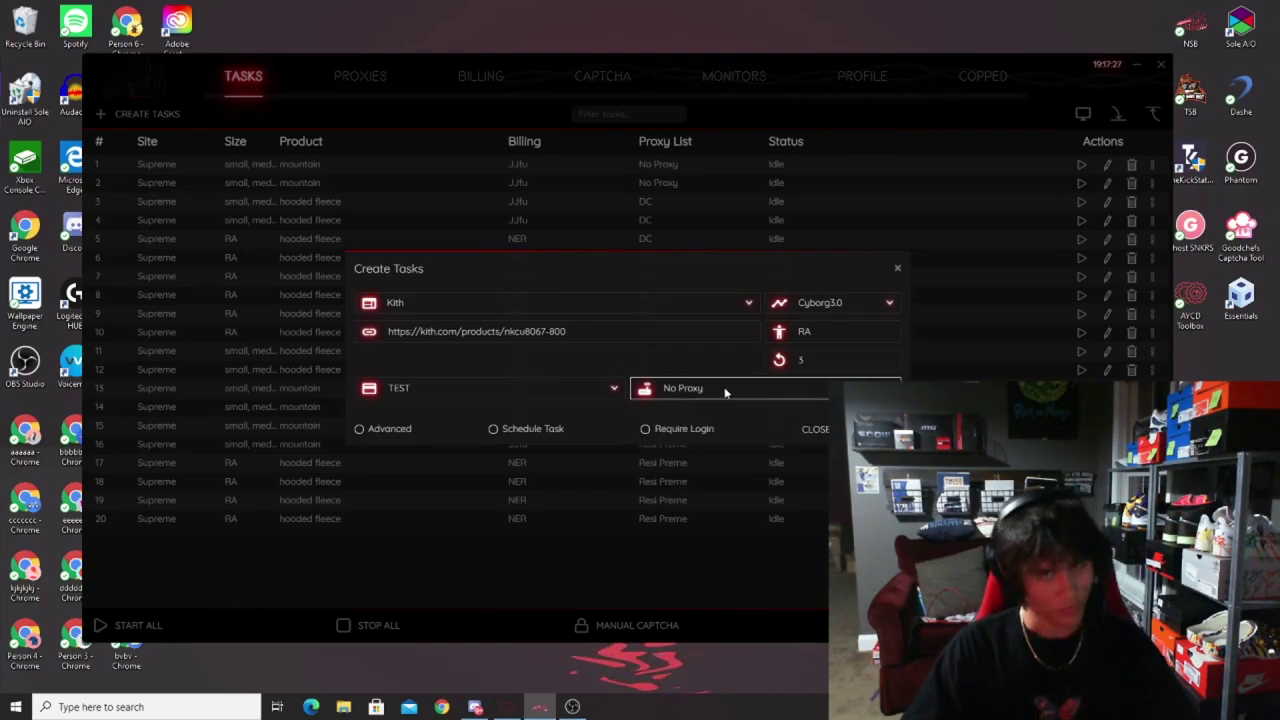
left_click(725, 392)
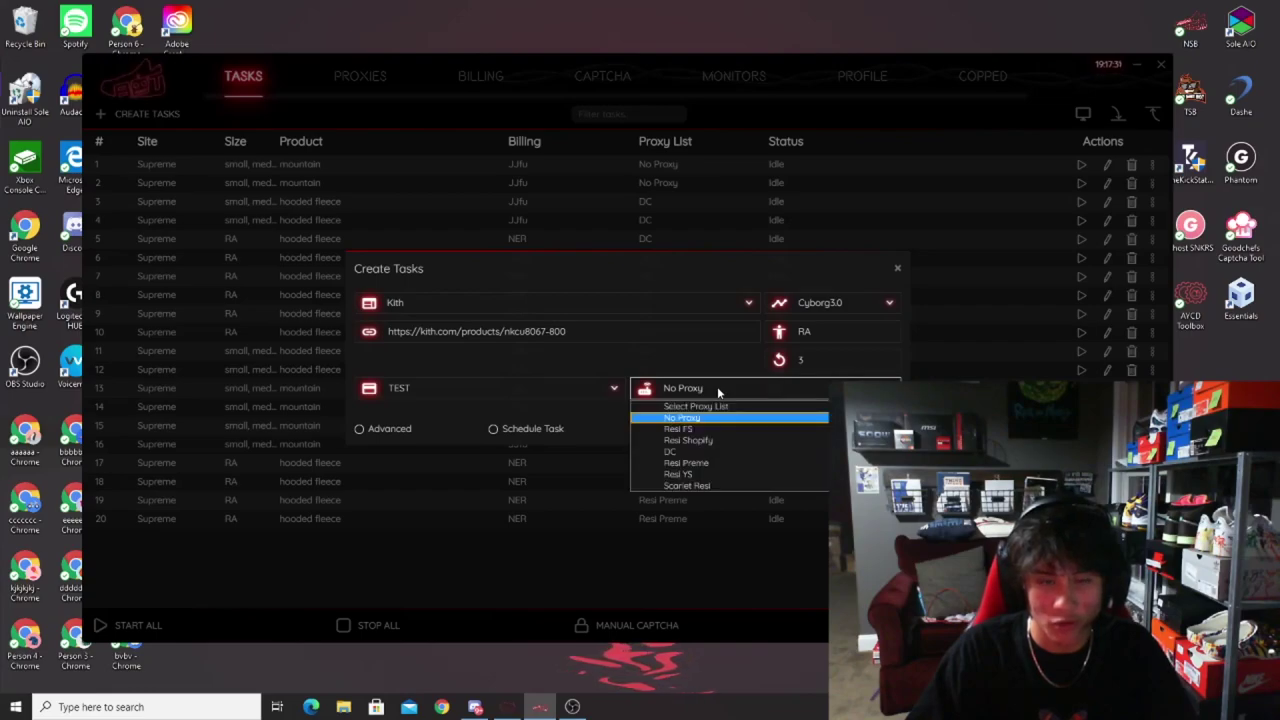
left_click(717, 388)
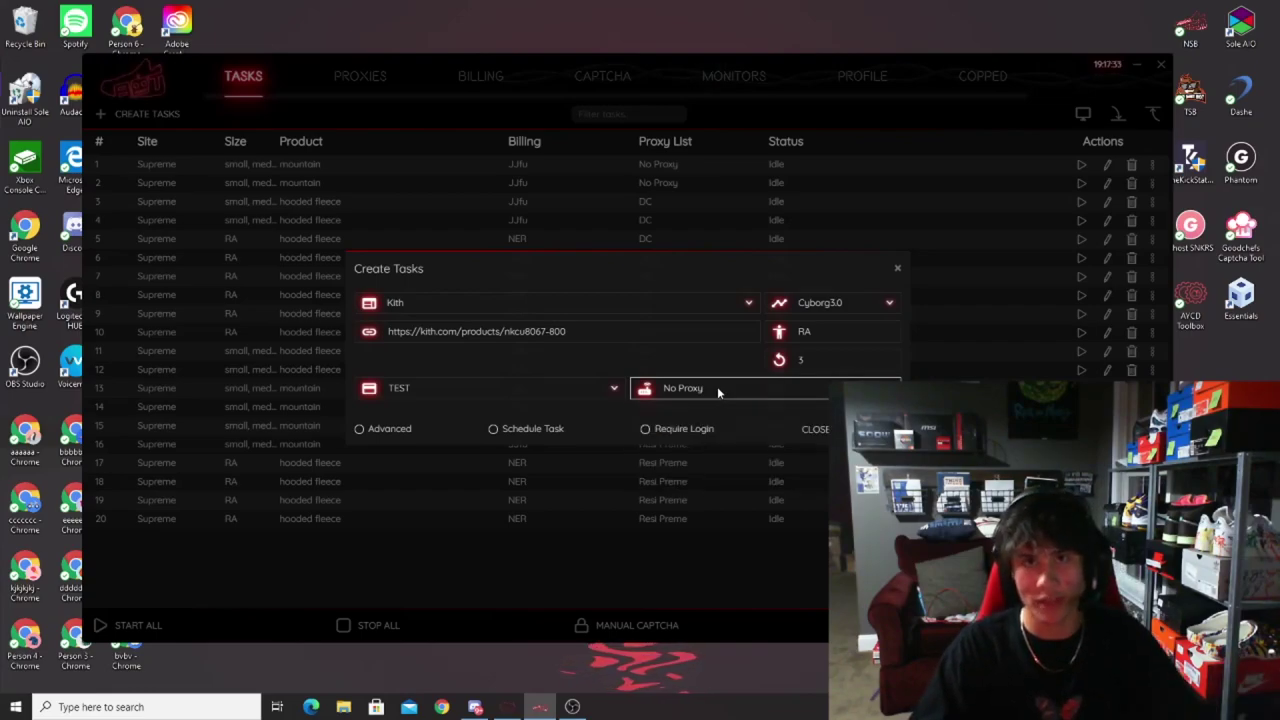
left_click(717, 386)
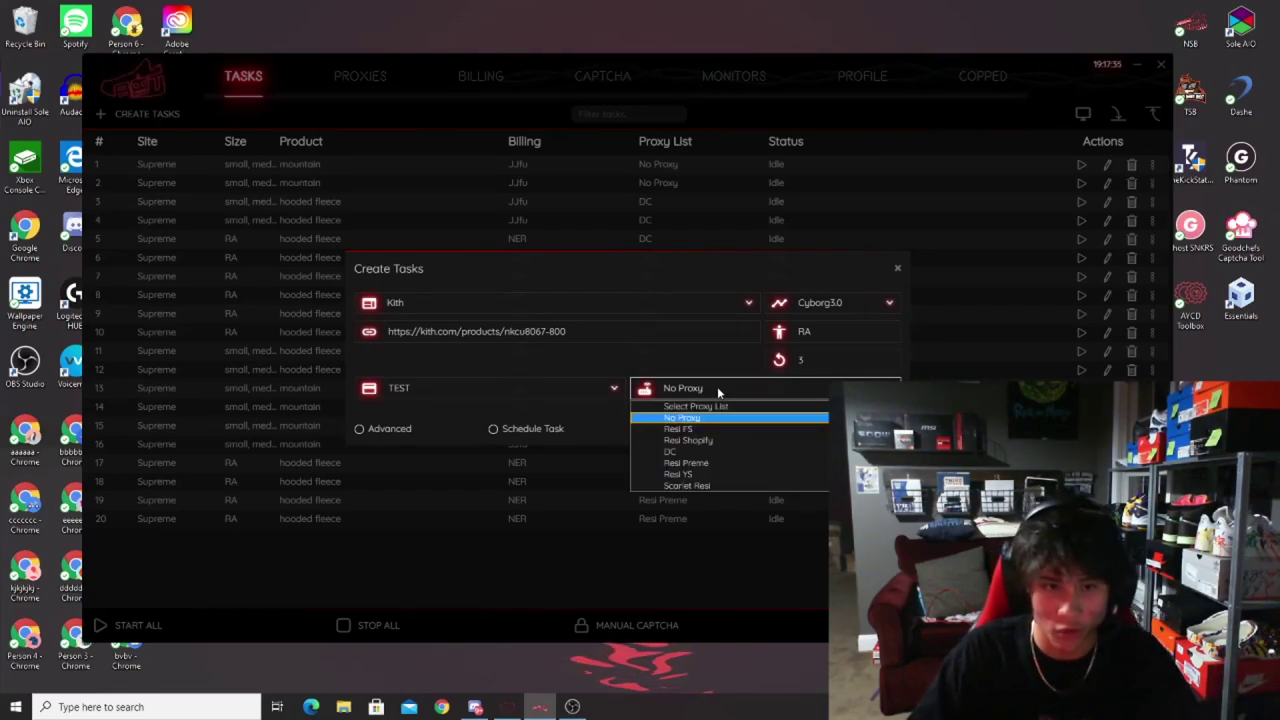
left_click(717, 388)
left_click(765, 359)
key("BackSpace")
type("2")
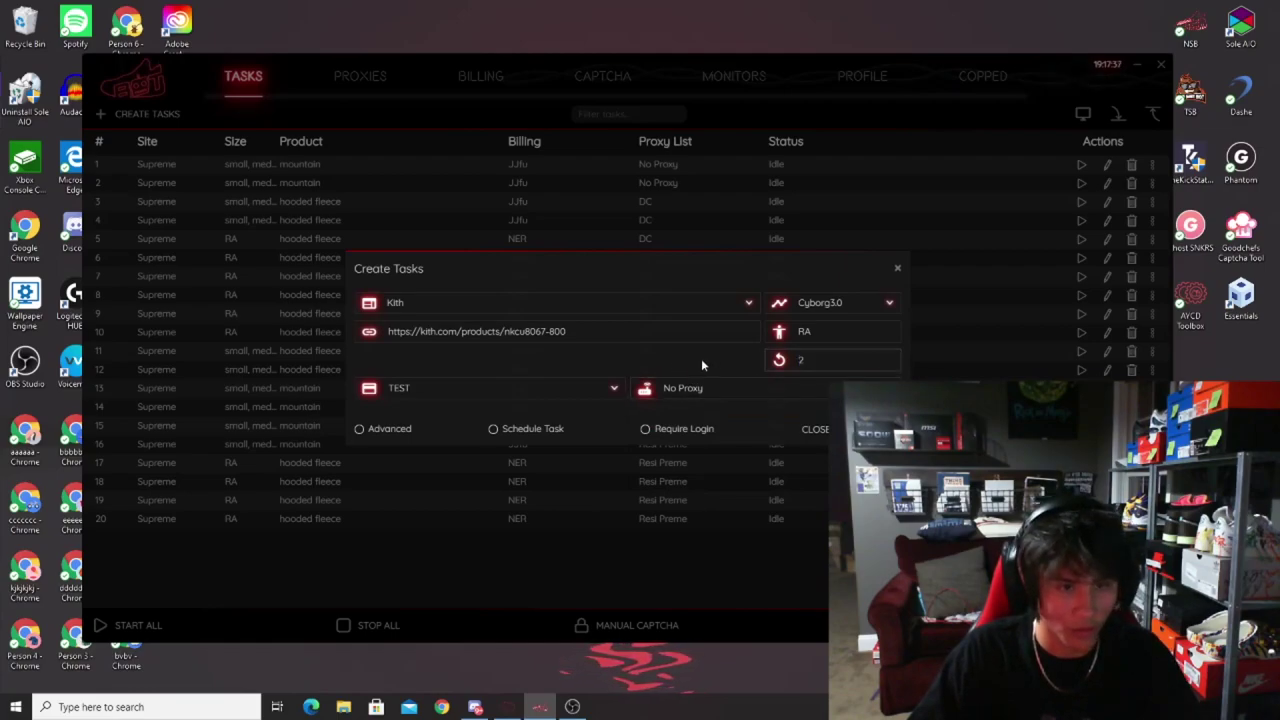
left_click(868, 428)
Step: Create three more Kith tasks for the same link using the DC proxy list, and close the task creation dialog
left_click(744, 362)
type("3")
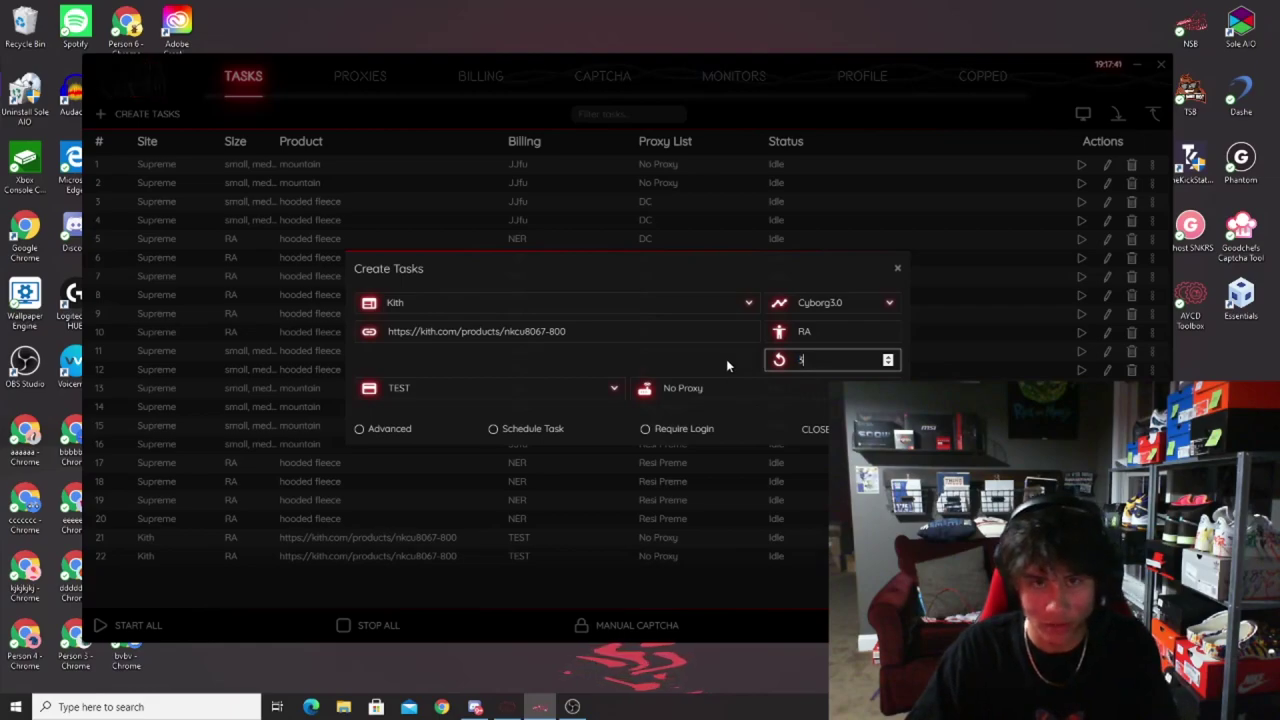
left_click(686, 392)
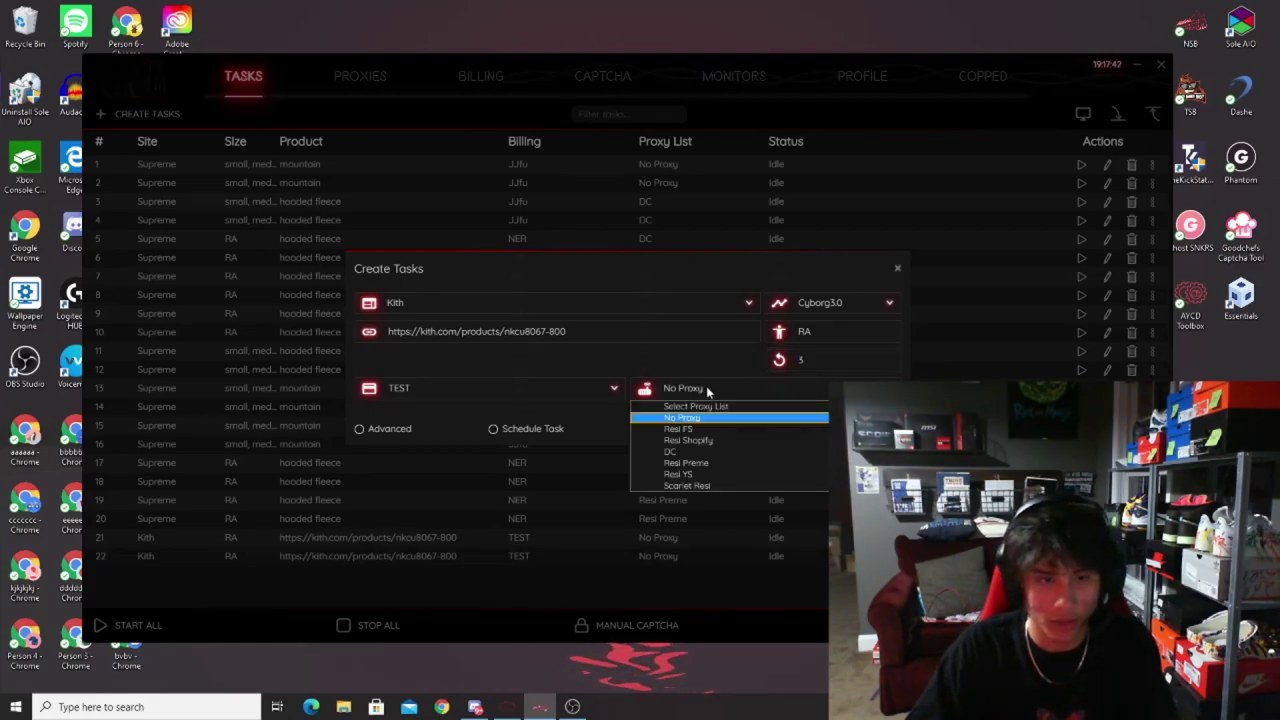
left_click(690, 452)
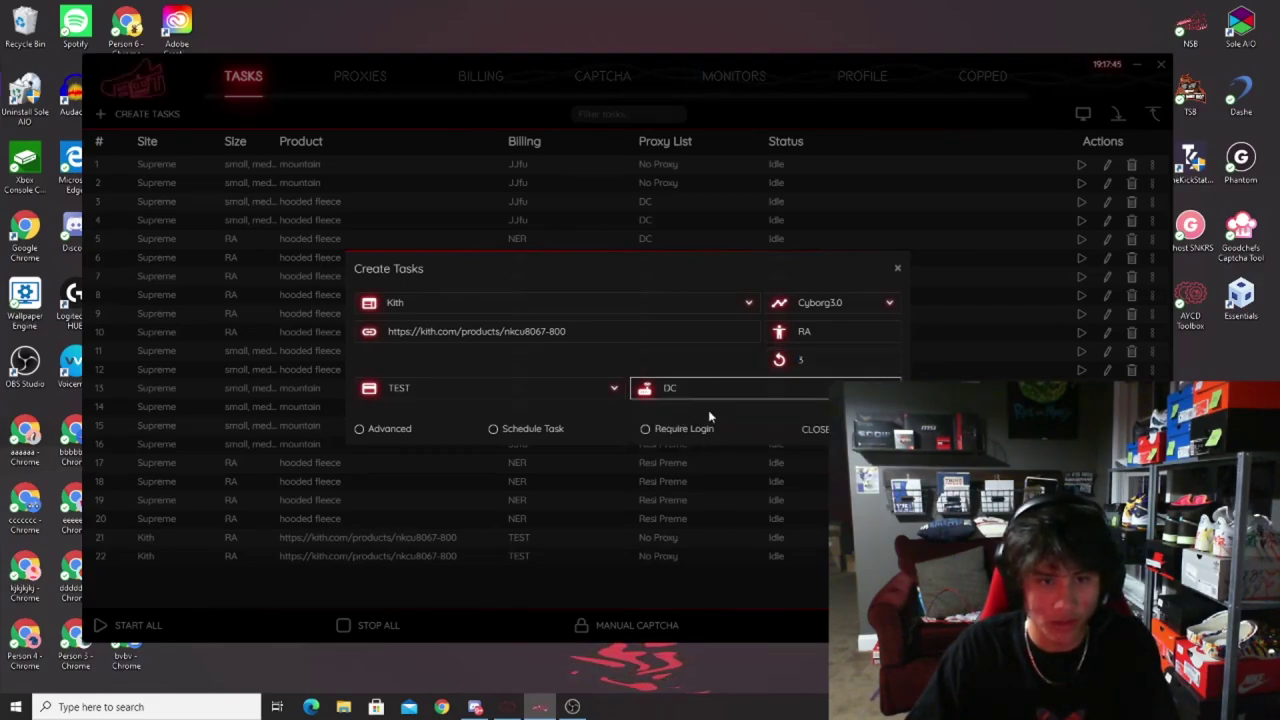
left_click(741, 383)
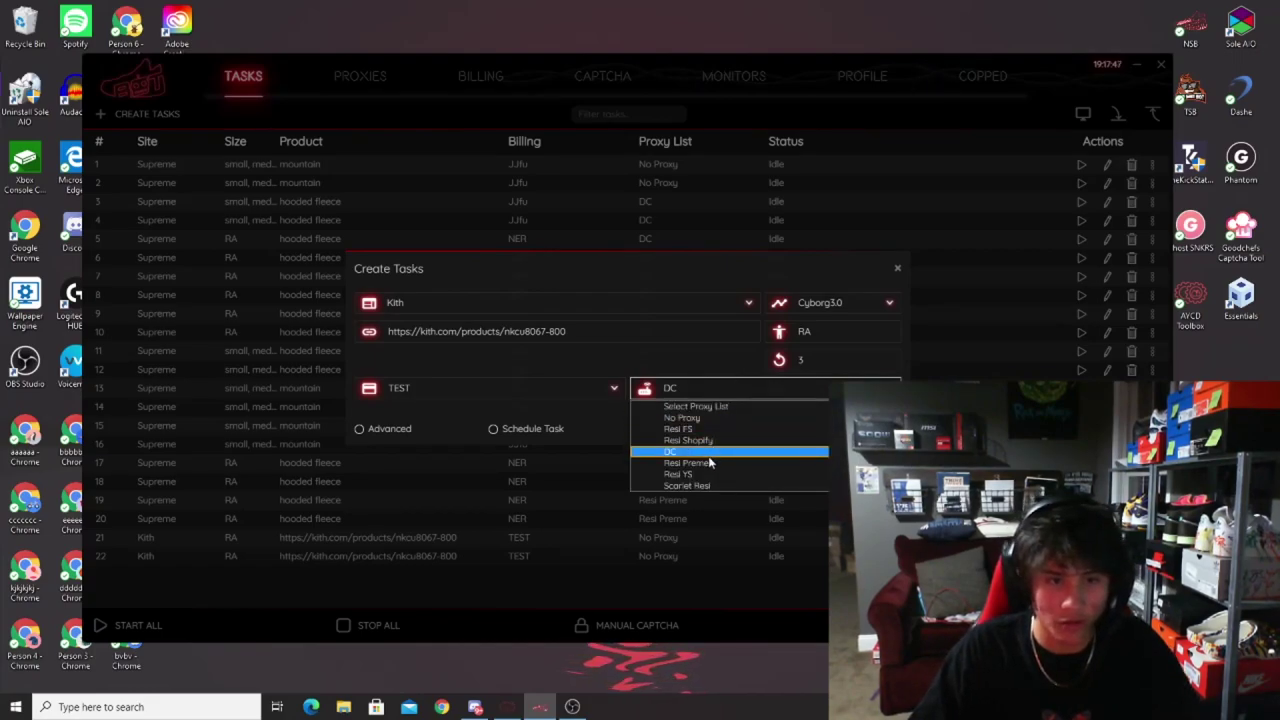
left_click(680, 455)
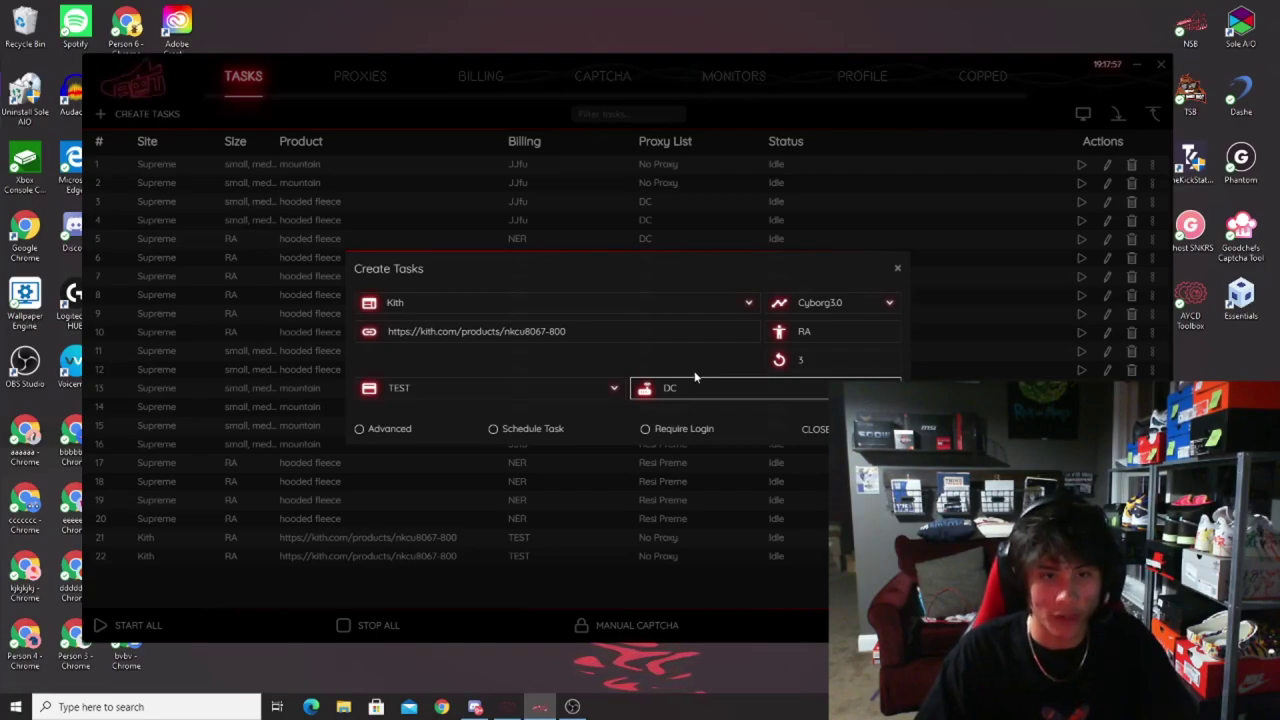
key("Return")
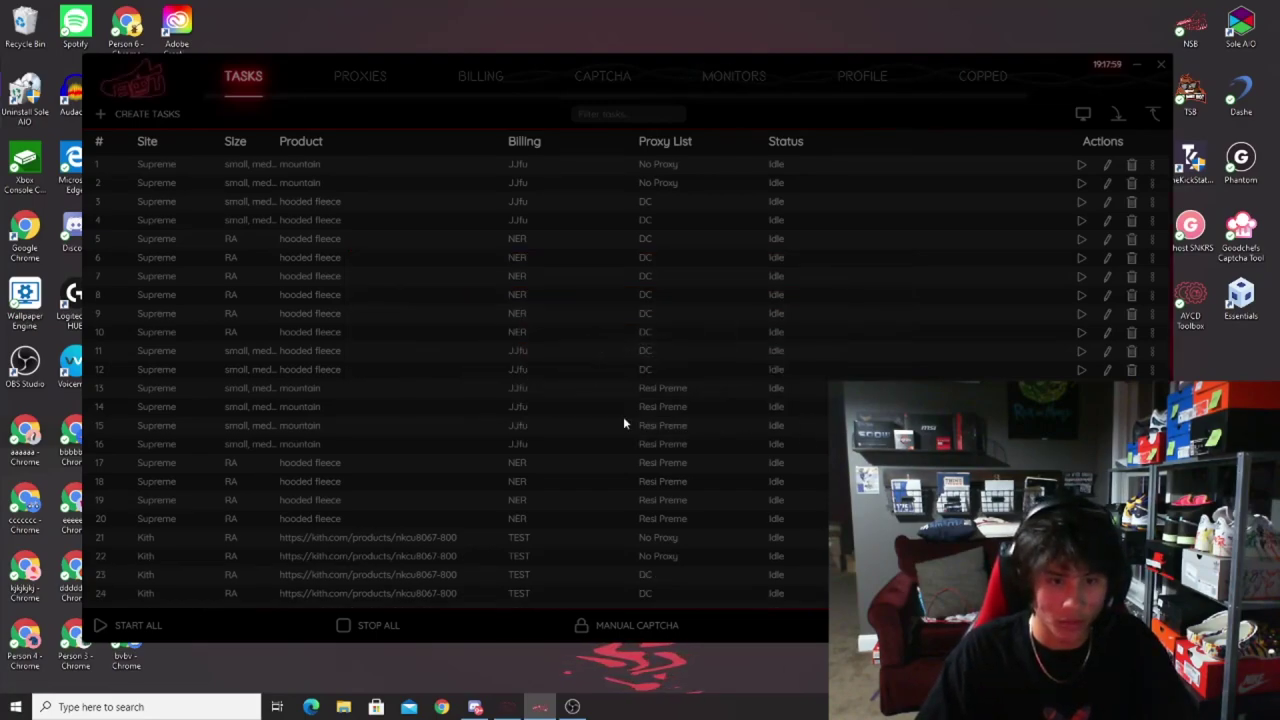
Step: Look over the advanced settings of the second No Proxy Kith task, turn them off again and close the editor
scroll(588, 412, "down", 1)
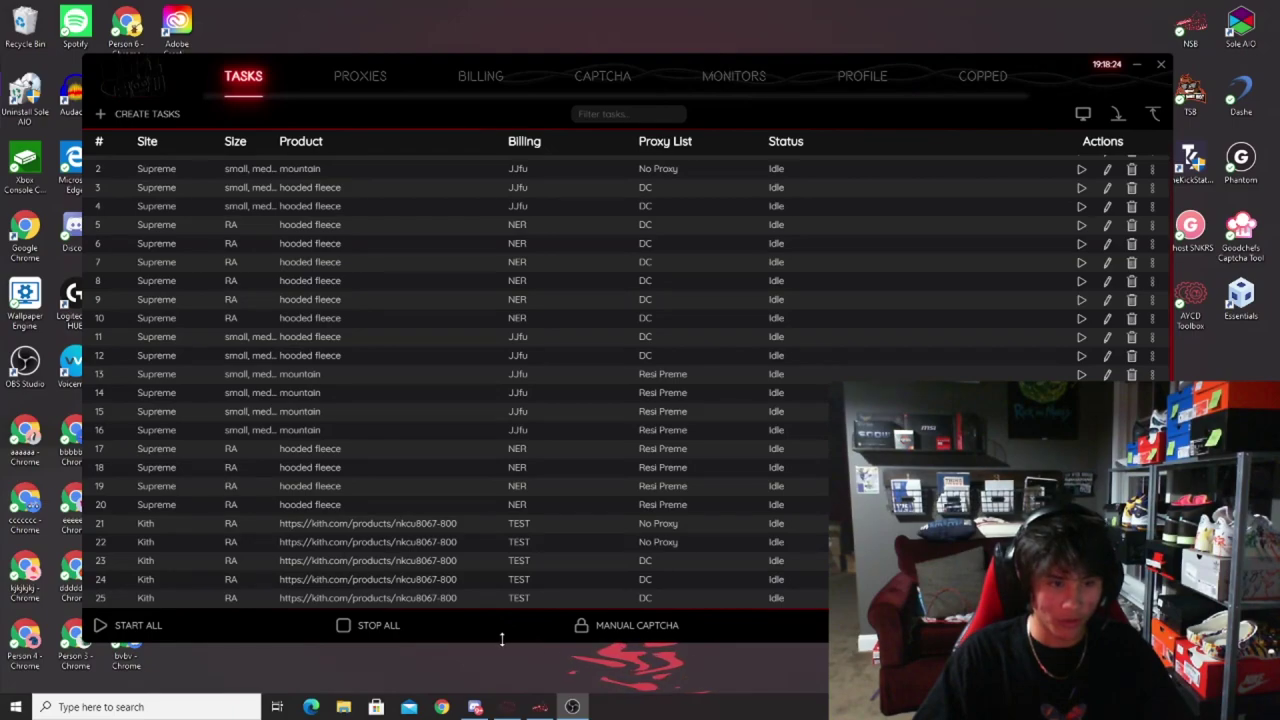
double_click(630, 541)
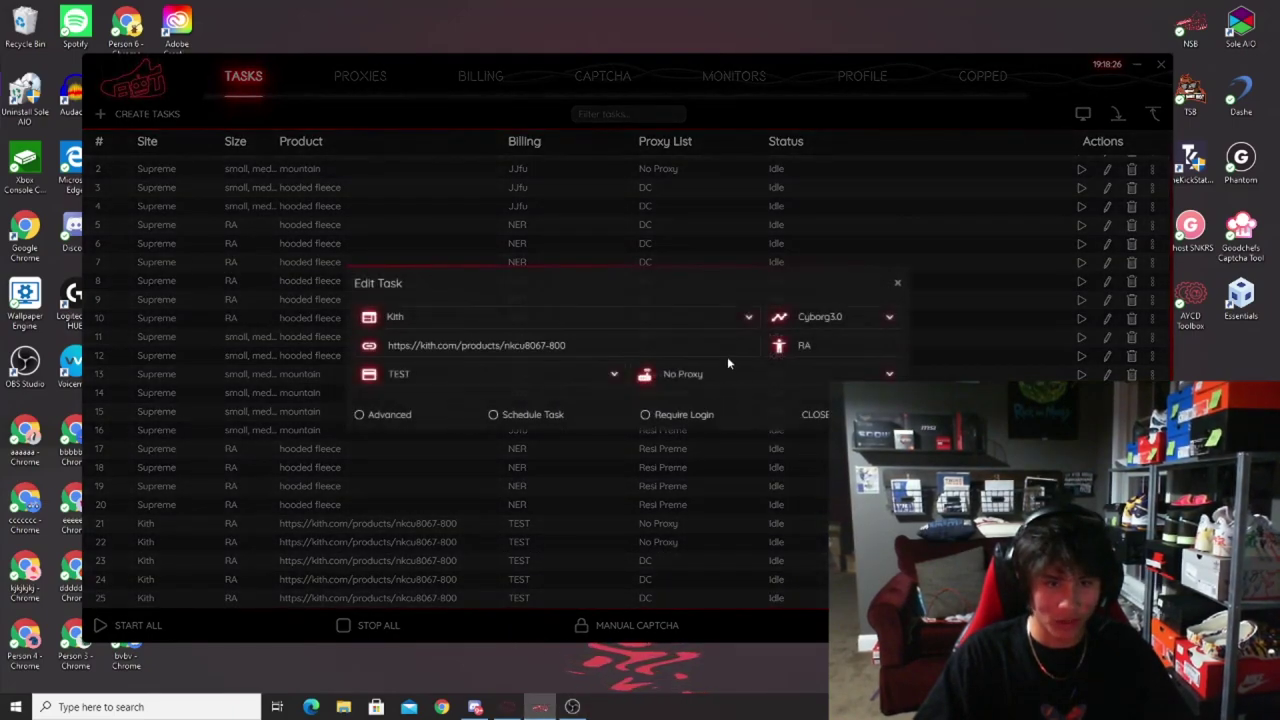
left_click(402, 415)
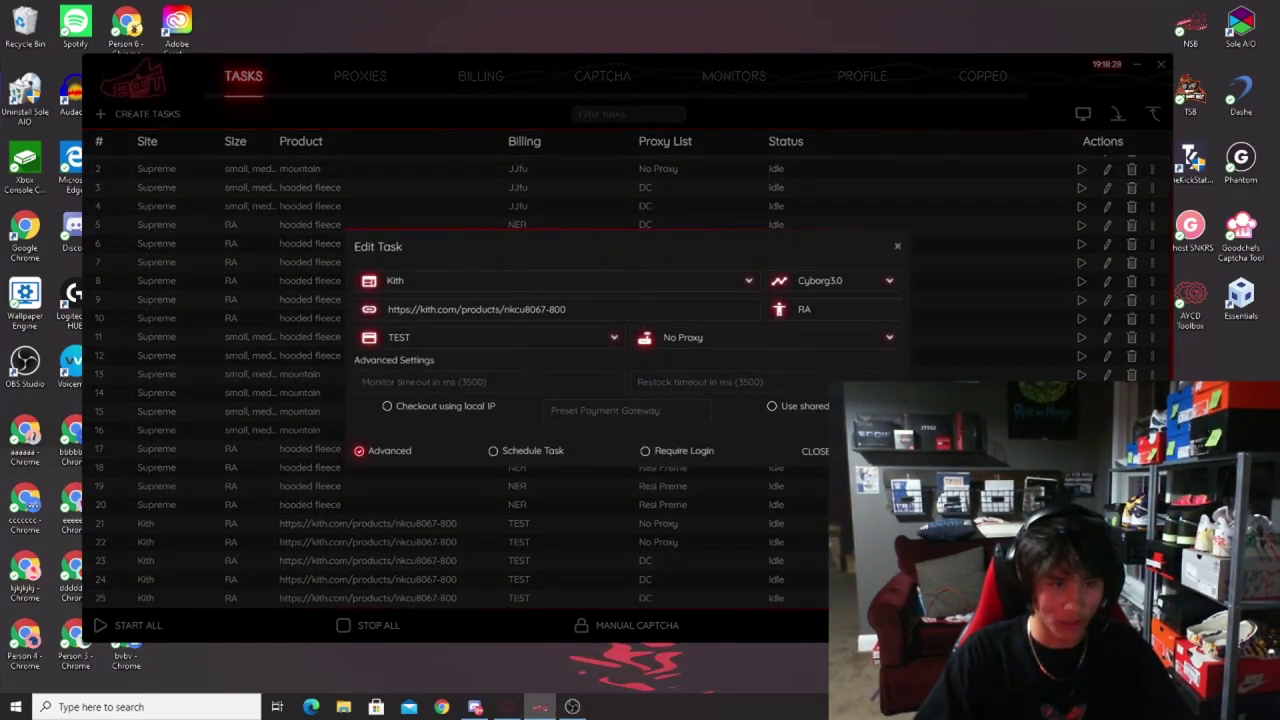
left_click(397, 455)
left_click(815, 416)
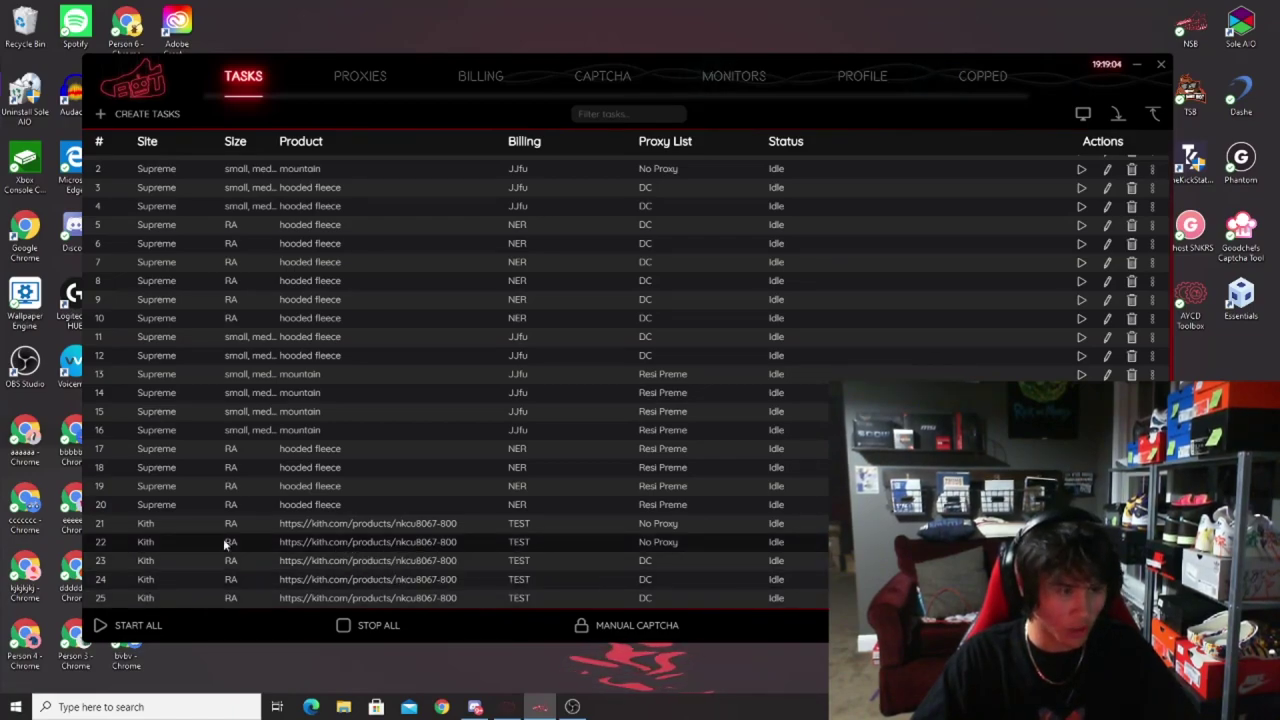
Step: Select all five Kith tasks and set both their monitor timeout and restock timeout to 10000
left_click(261, 522)
left_click_drag(261, 522, 278, 597)
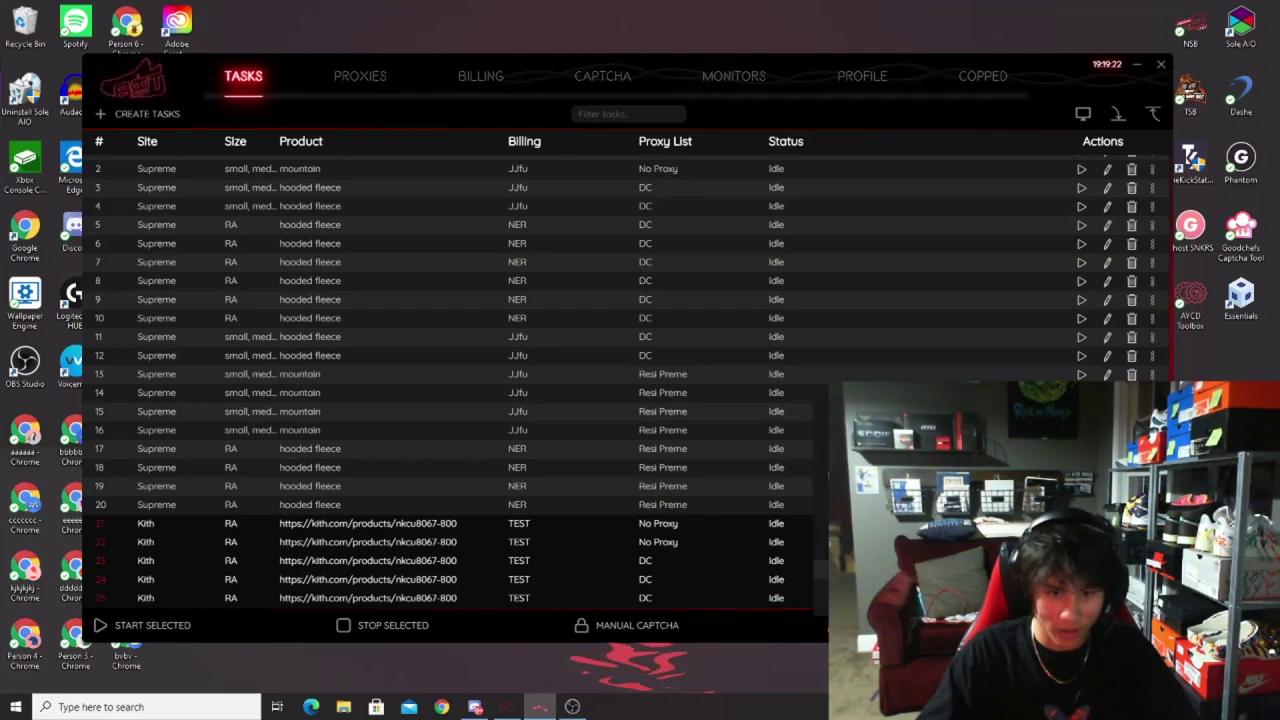
left_click(795, 627)
type("1")
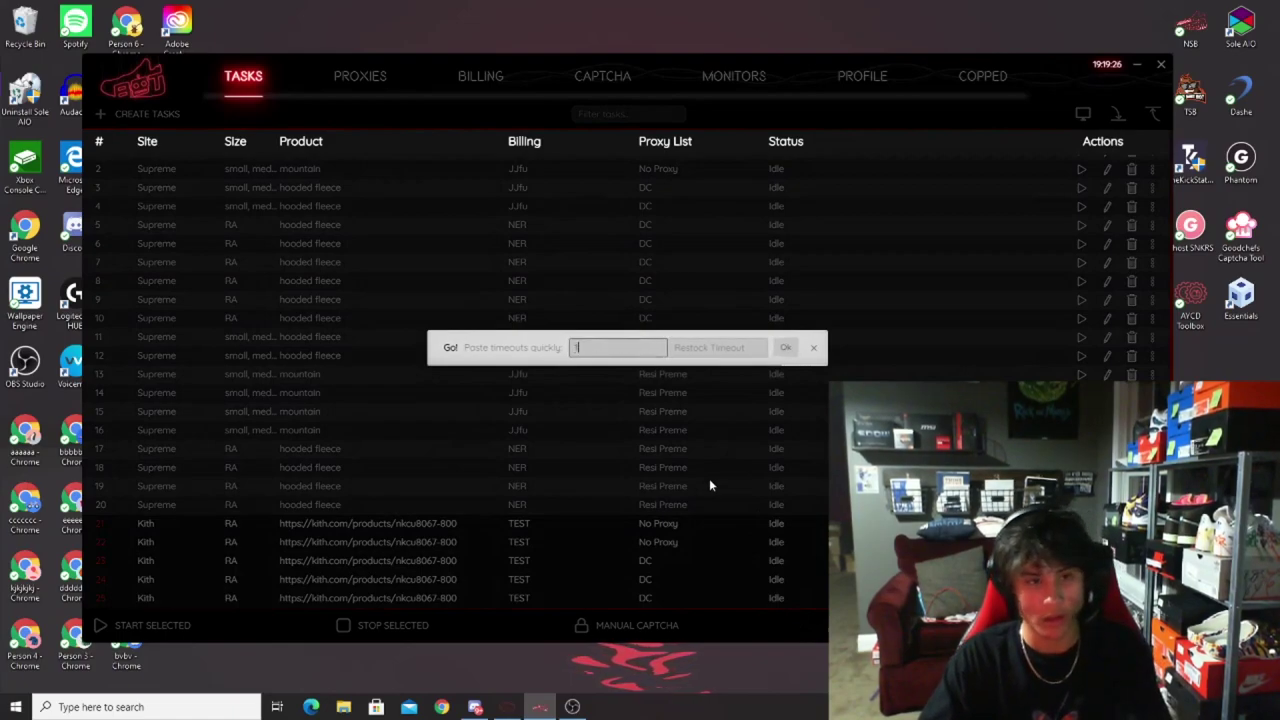
type("0000")
key("Tab")
type("10")
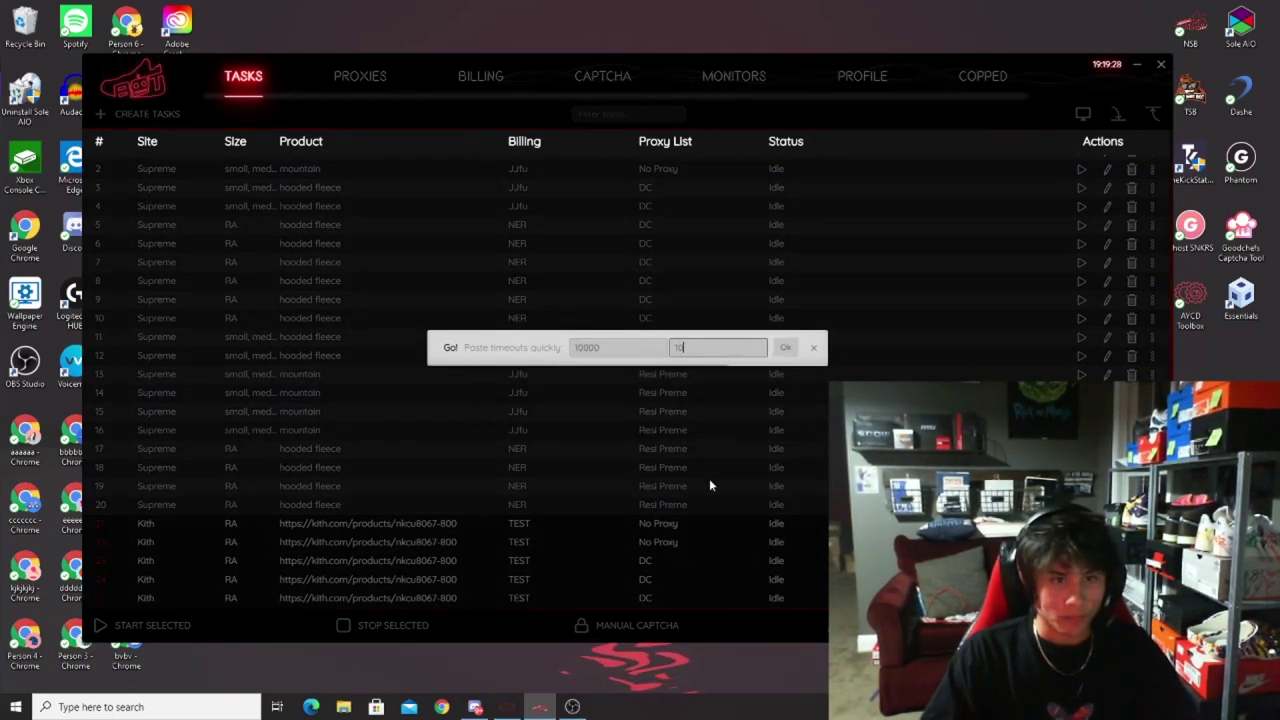
type("000")
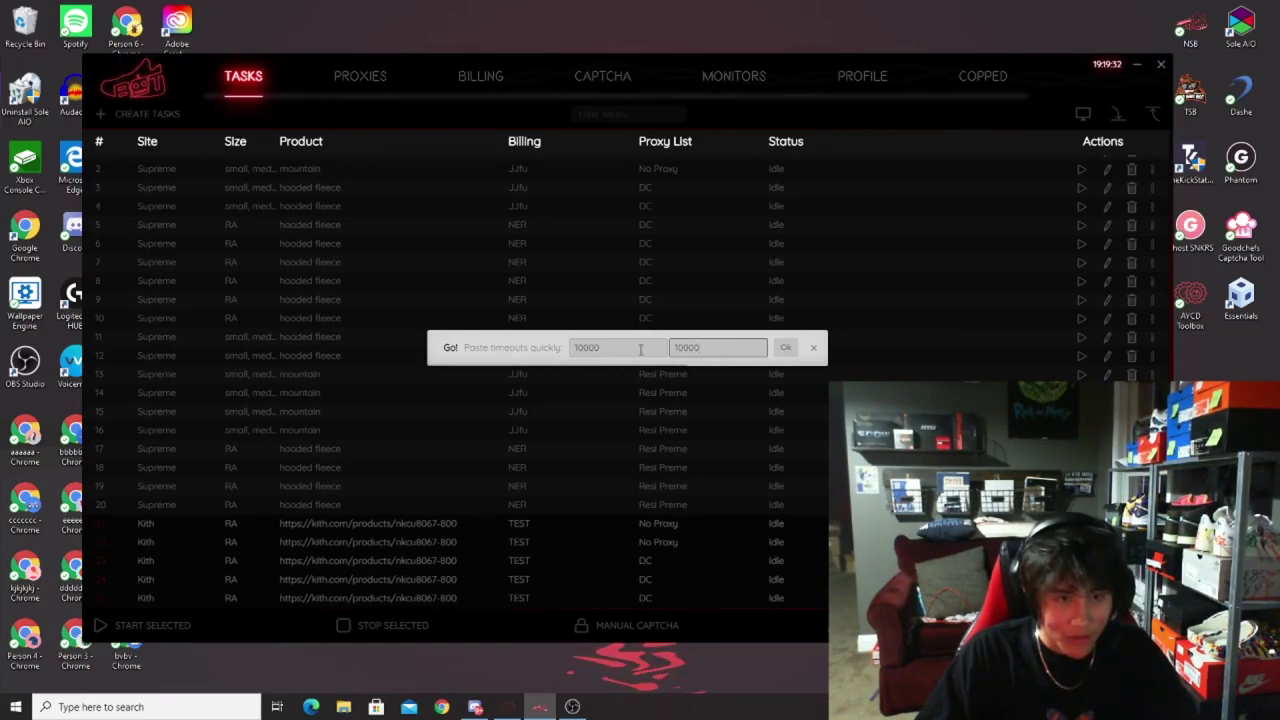
key("Return")
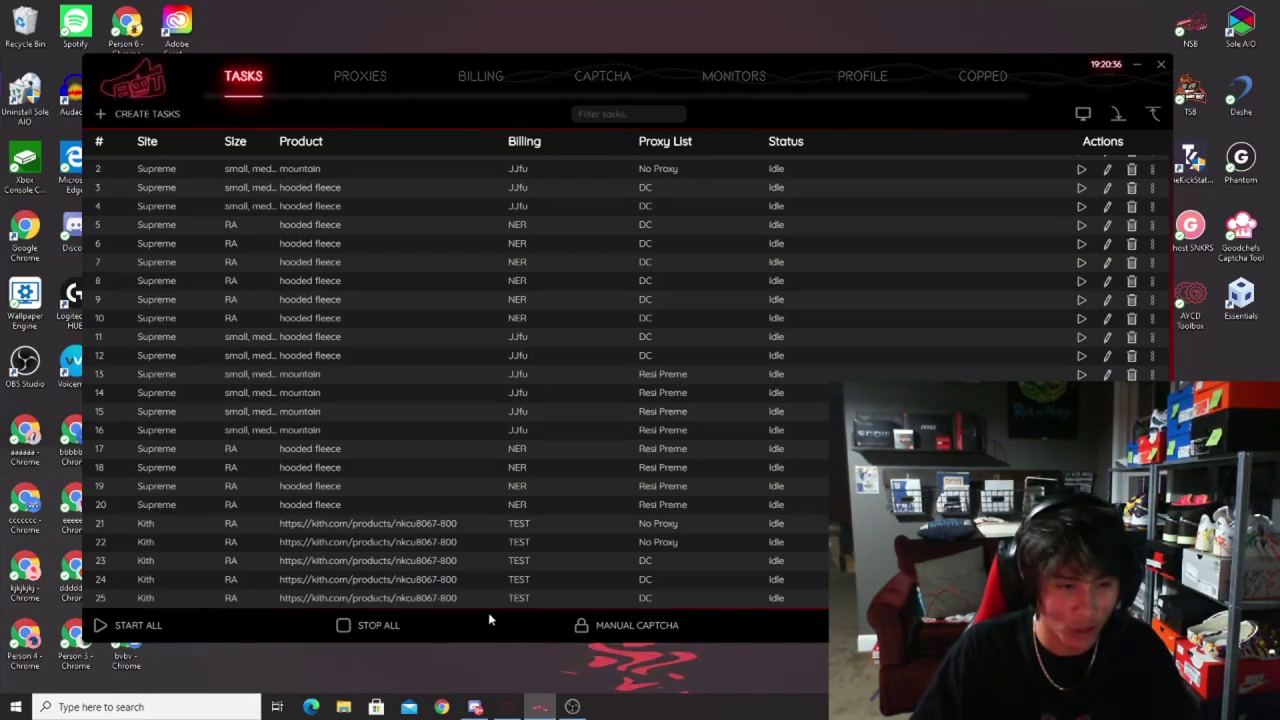
Step: Check the first Kith task's details, and change the monitor and restock timeouts of all five Kith tasks to 3500
mouse_move(459, 529)
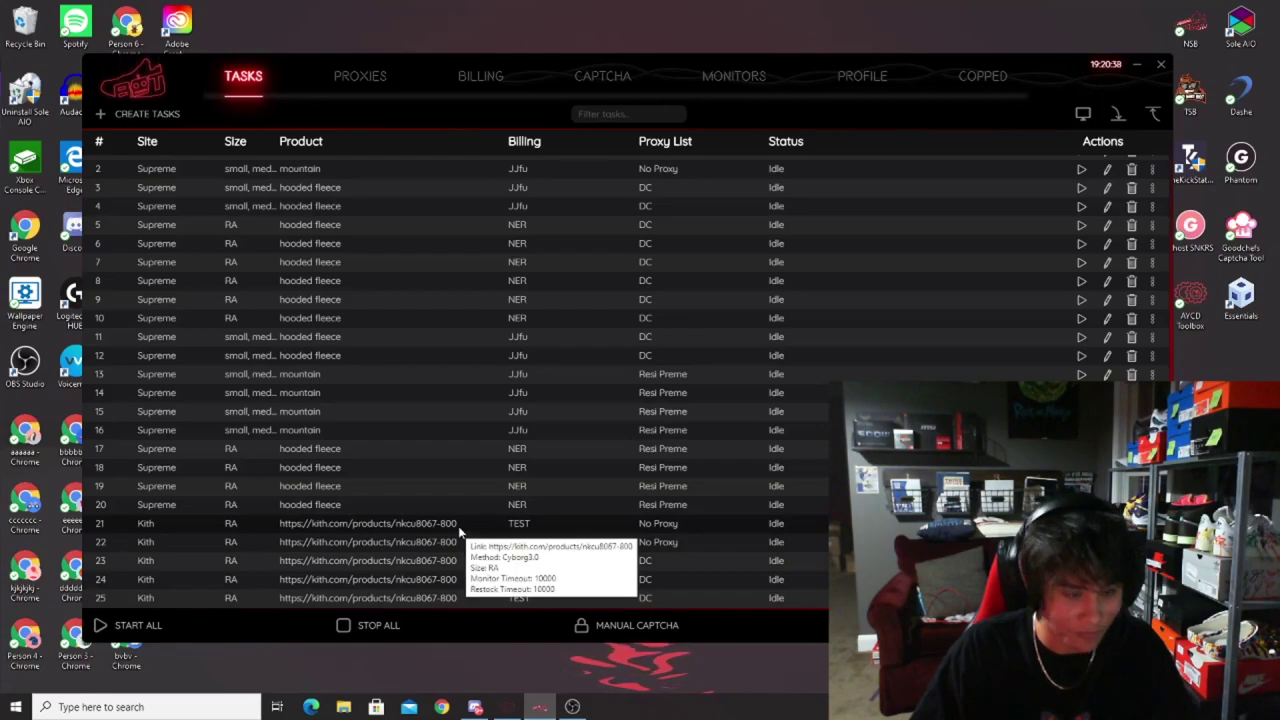
left_click_drag(459, 529, 475, 593)
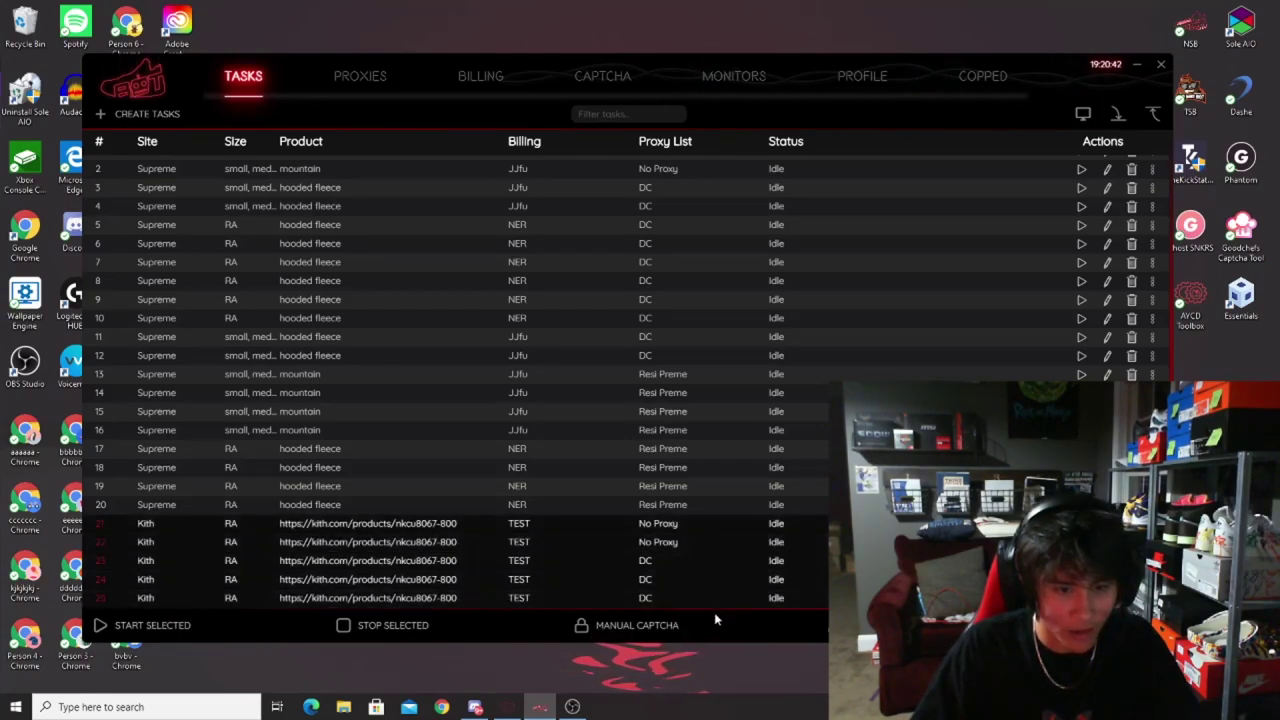
key("ctrl+t")
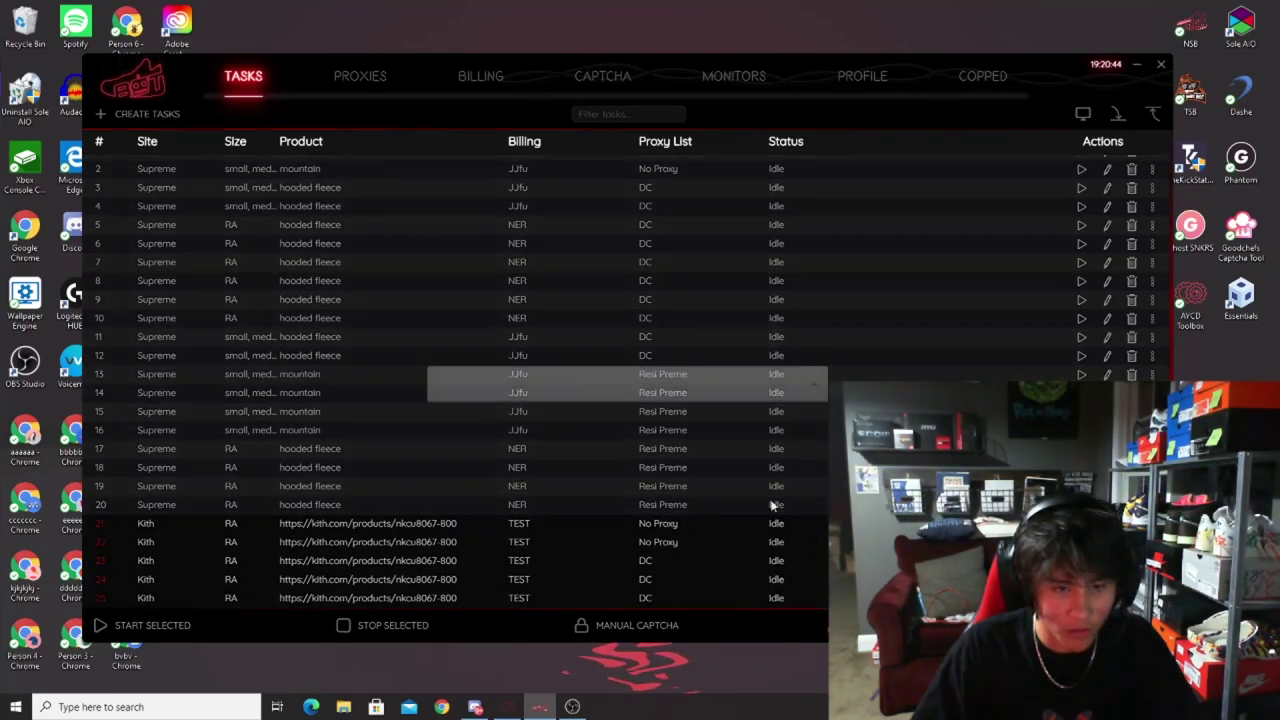
type("3500")
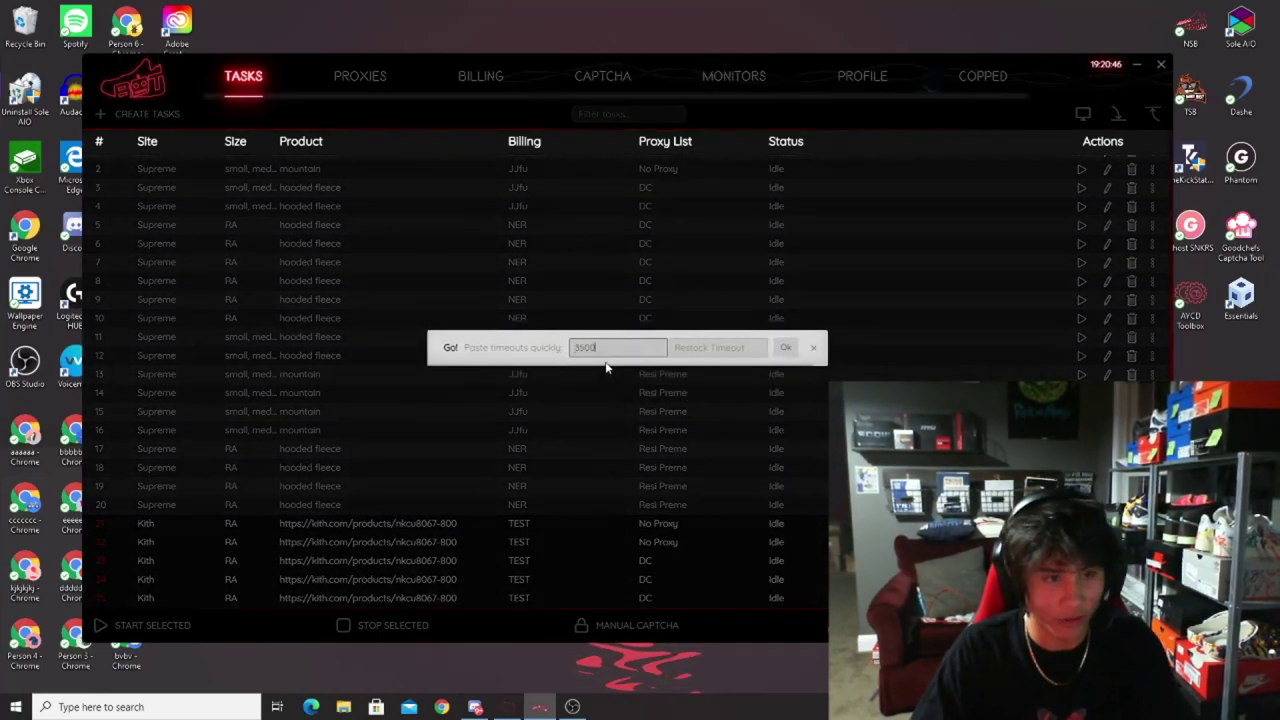
key("Tab")
type("3500")
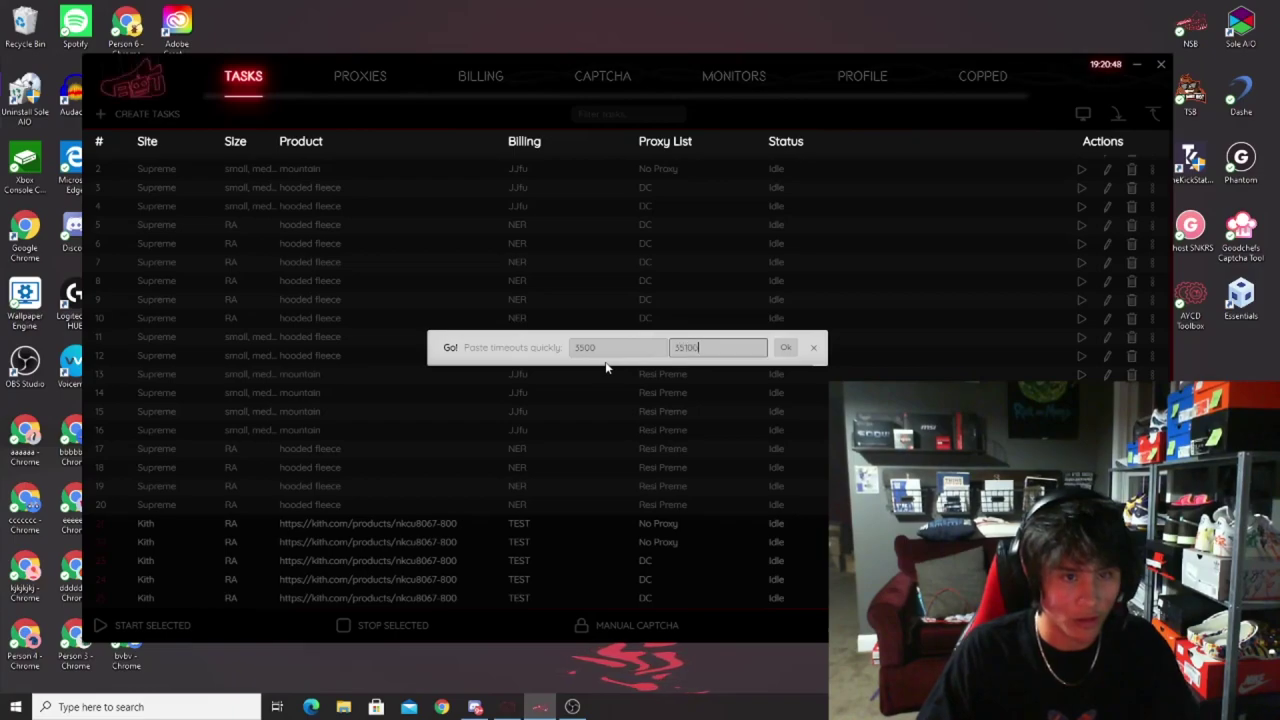
key("BackSpace")
key("BackSpace")
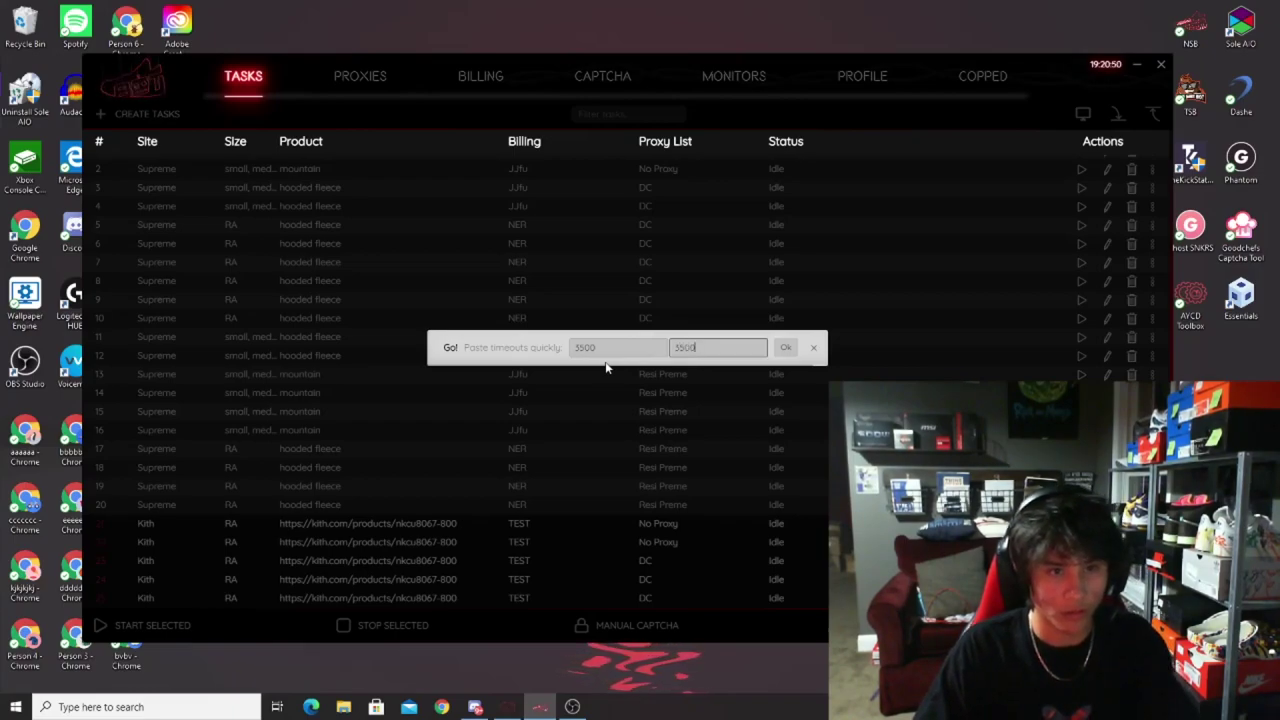
key("Return")
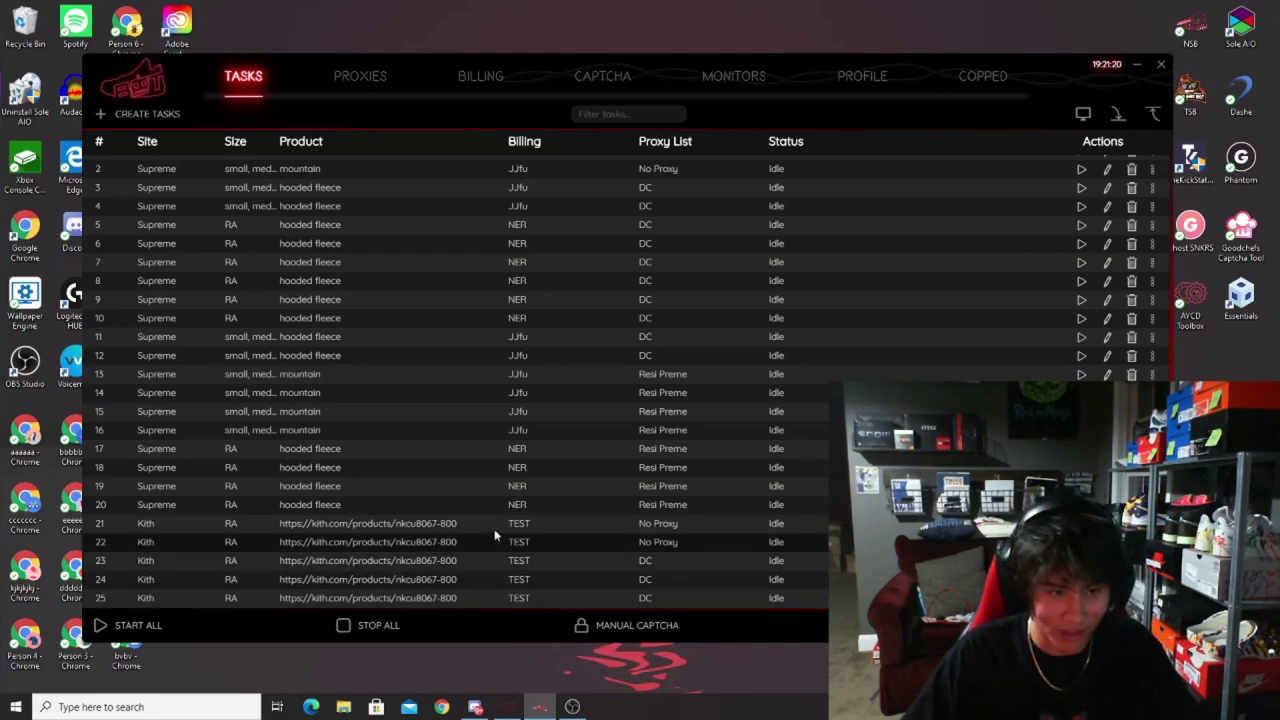
Step: Select the five Kith tasks again and return their monitor and restock timeouts to 10000
mouse_move(523, 527)
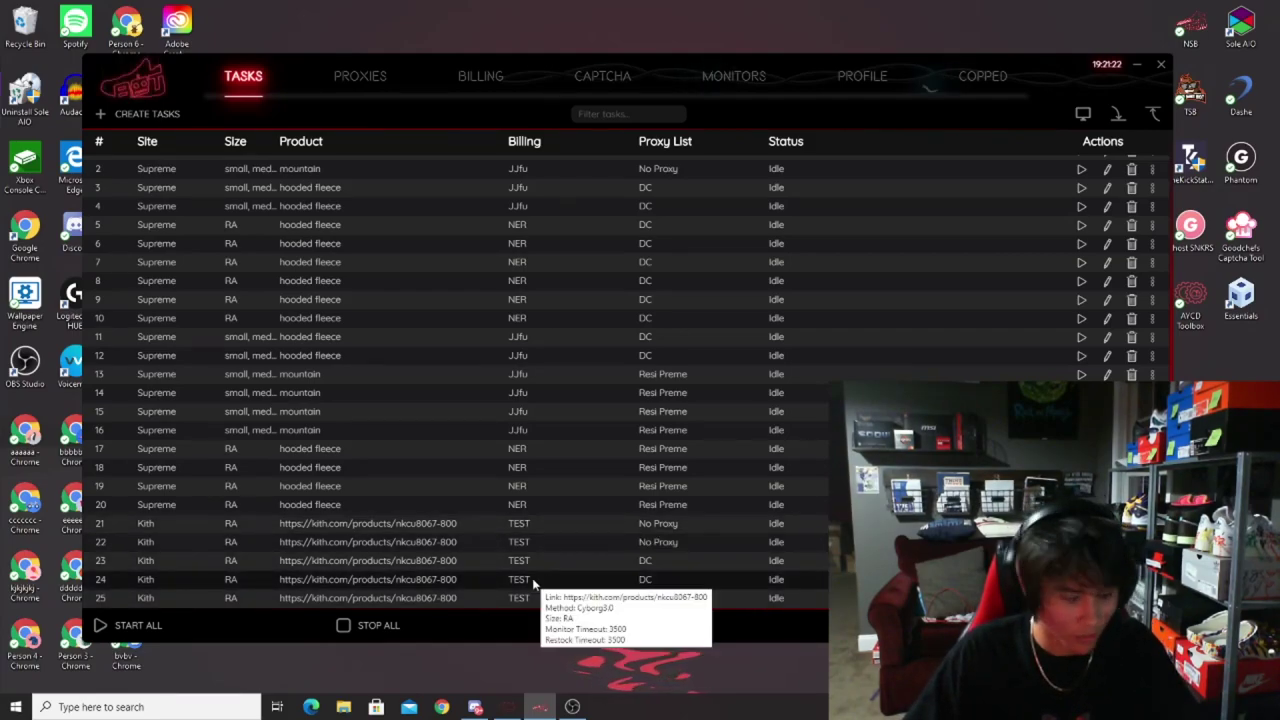
left_click_drag(490, 523, 494, 599)
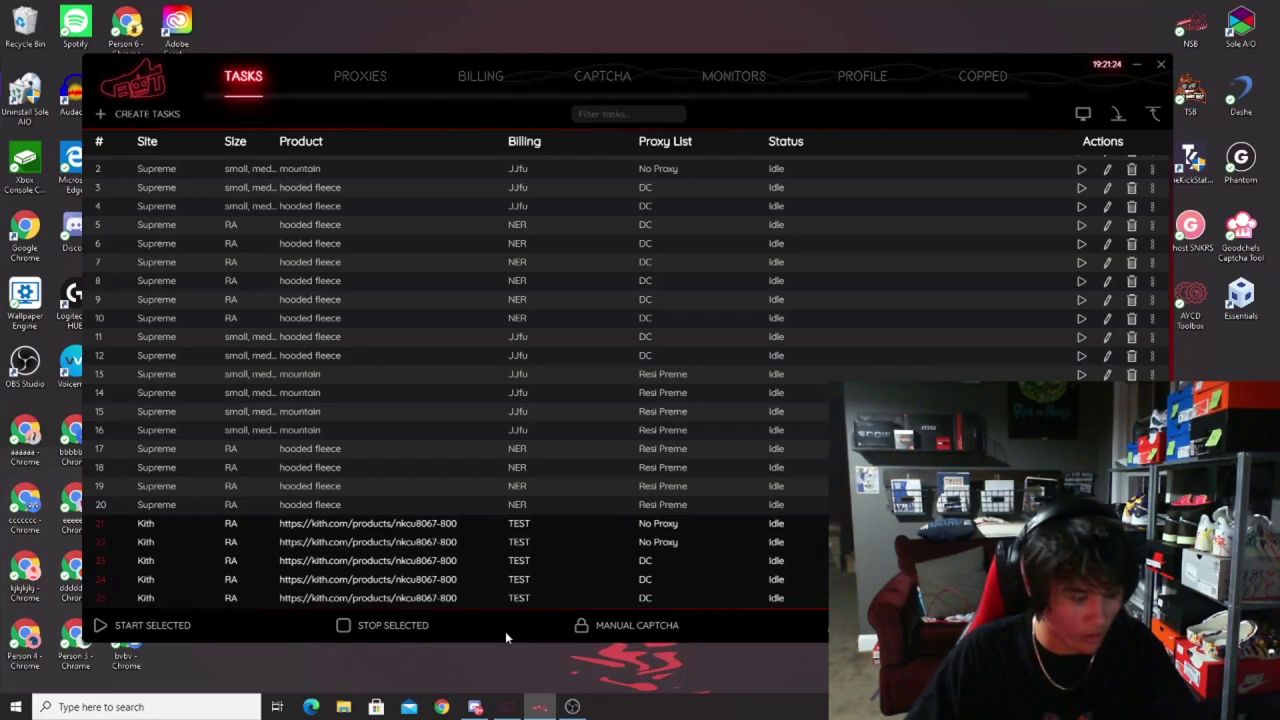
type("10000")
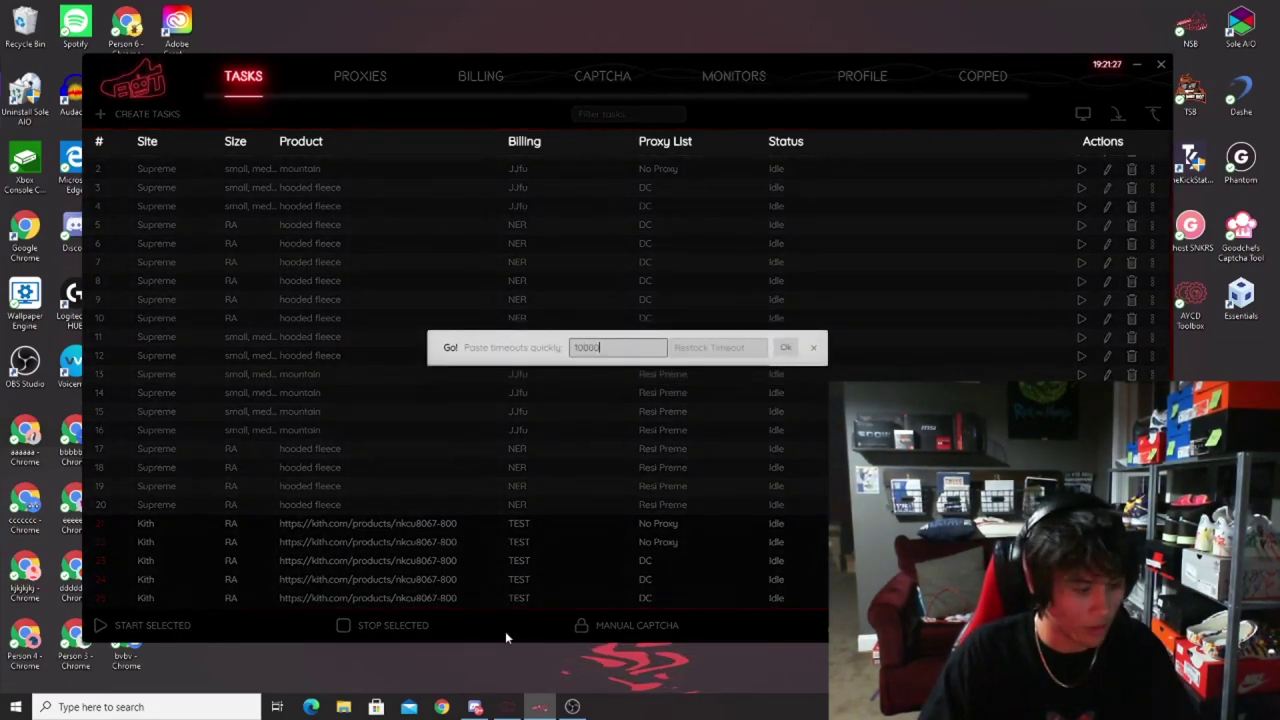
key("Tab")
type("10000")
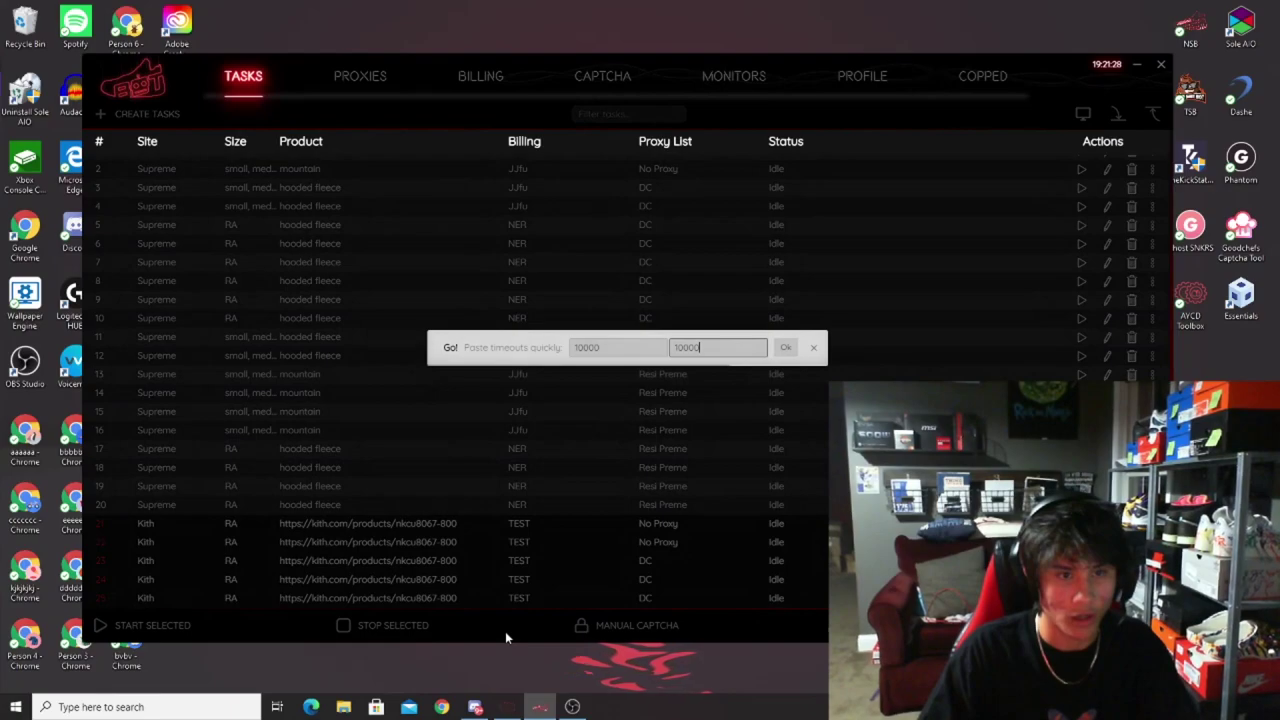
key("Return")
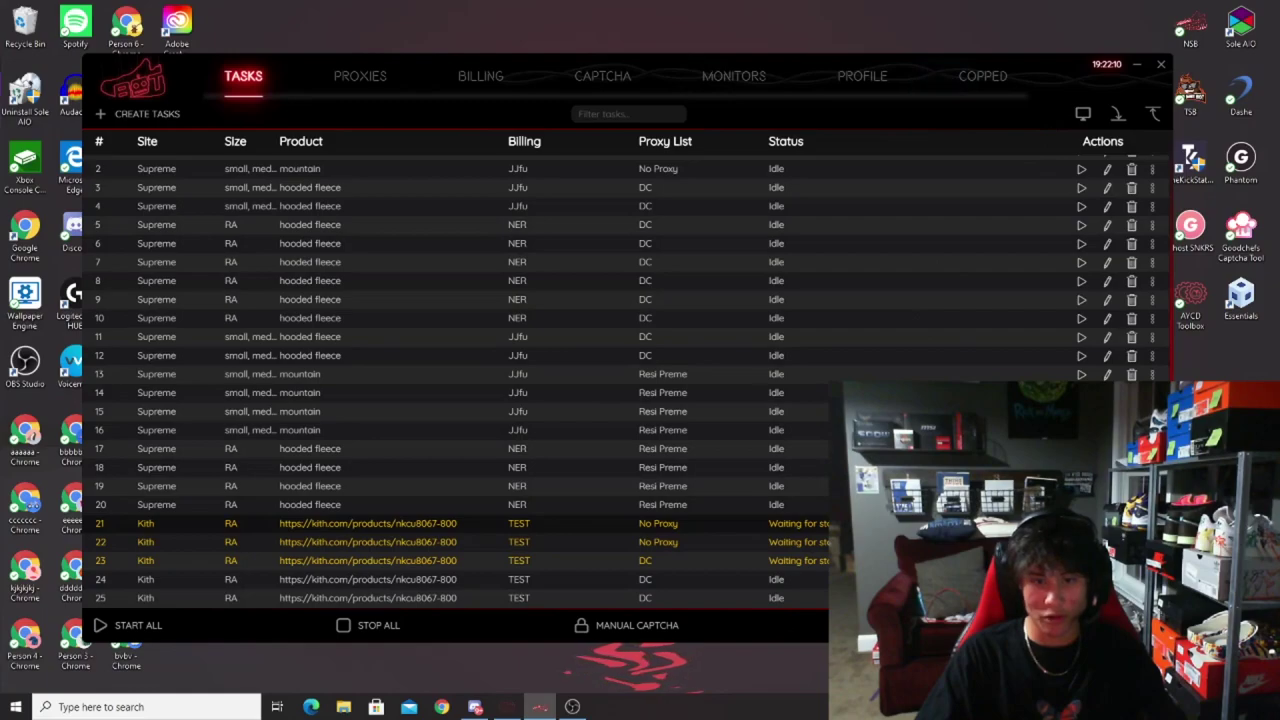
Step: Set the monitor and restock timeouts of all five Kith tasks, including the three started ones, to 3500
left_click_drag(672, 605, 580, 529)
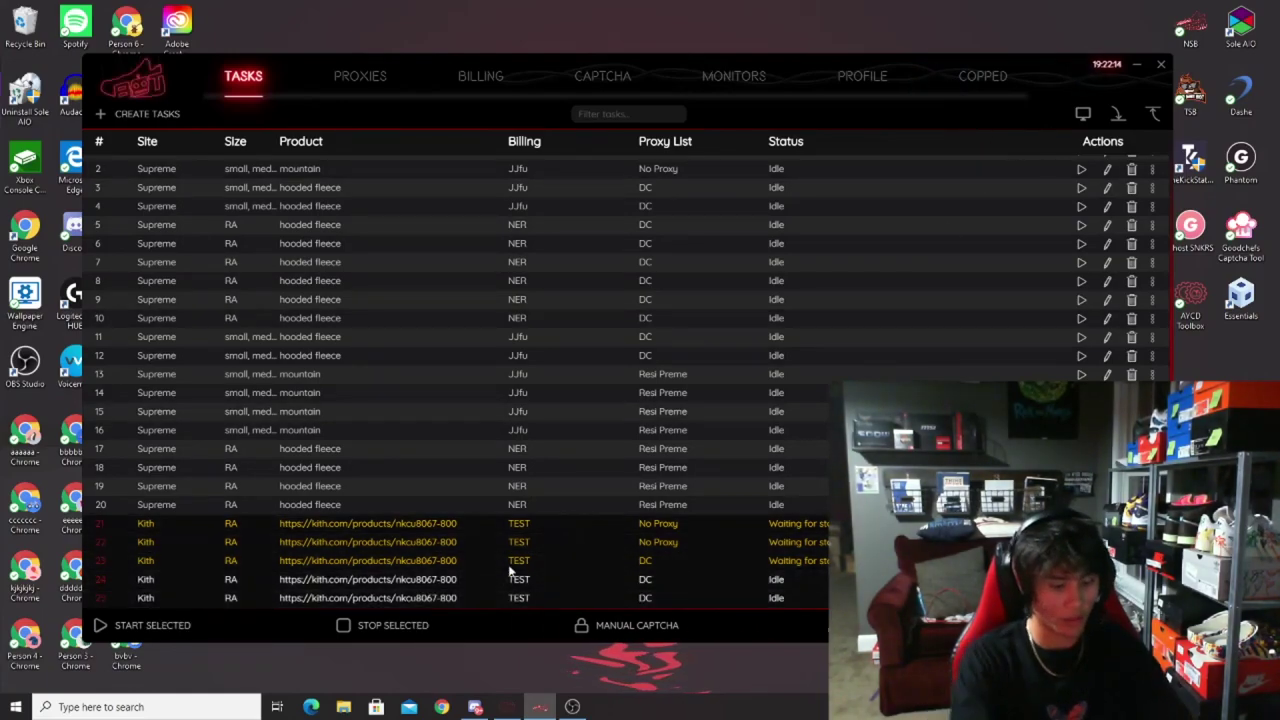
key("ctrl+g")
type("3500")
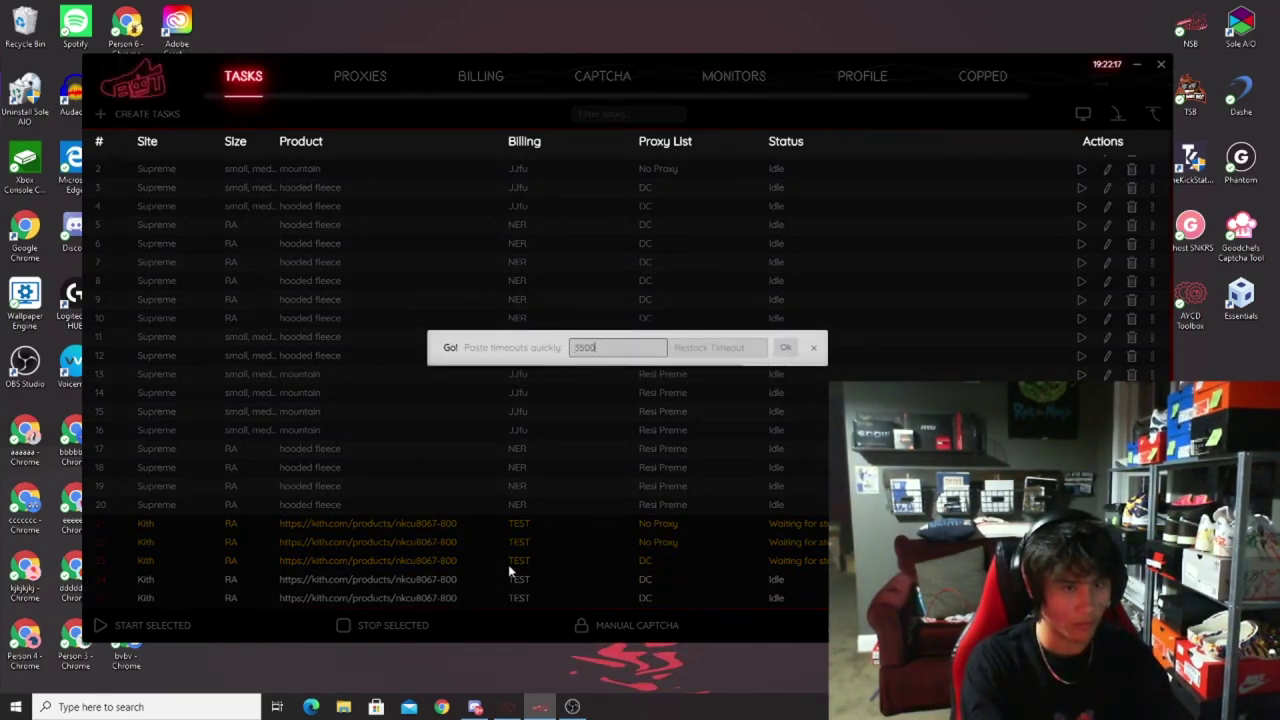
key("Tab")
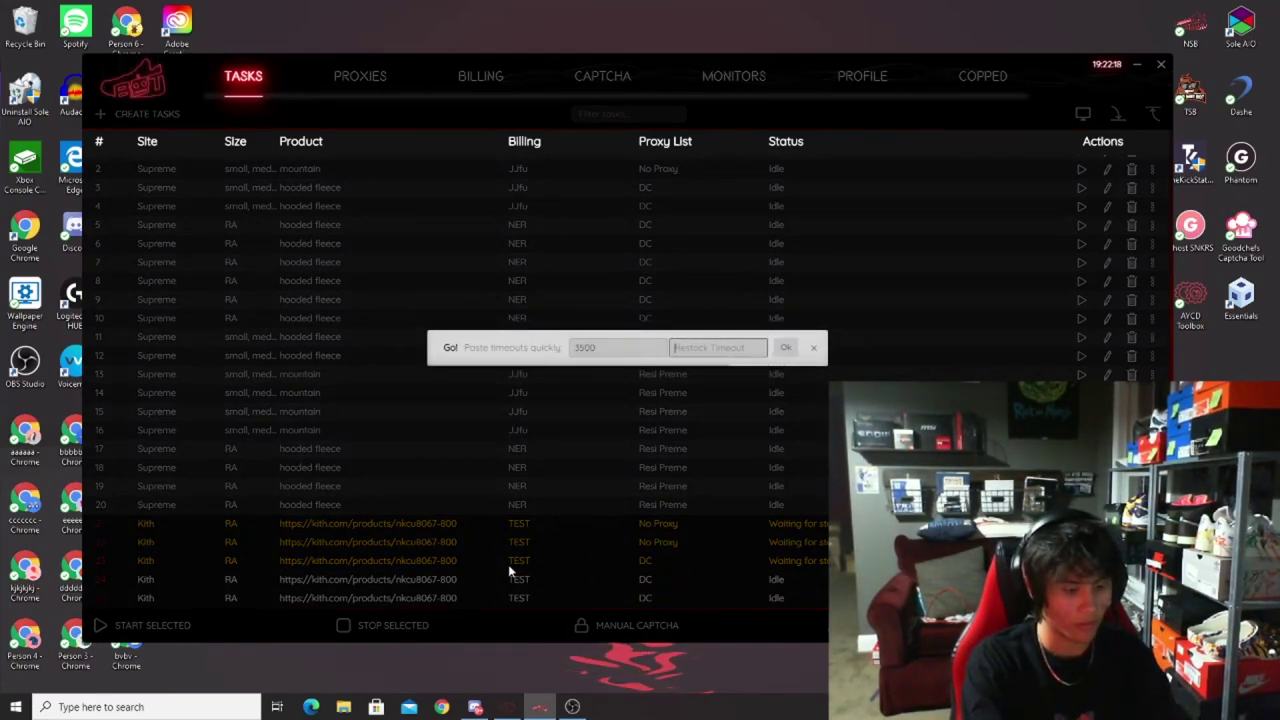
type("3500")
key("Return")
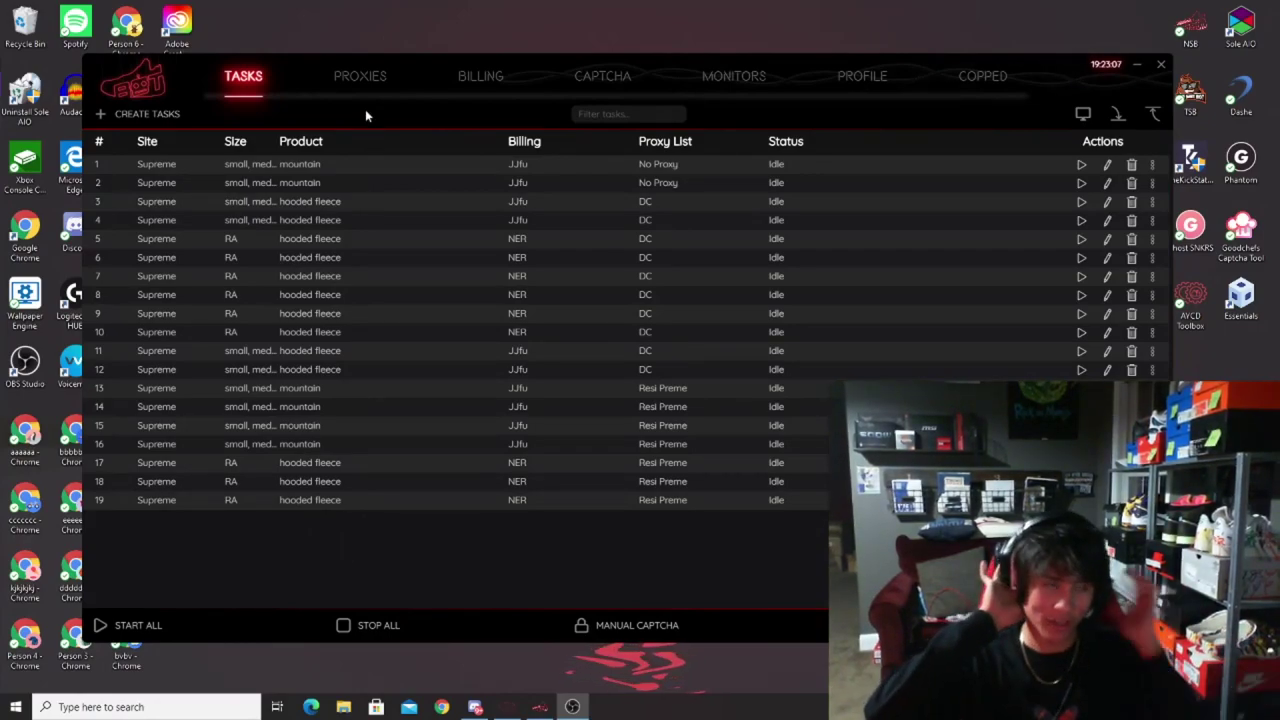
left_click(150, 113)
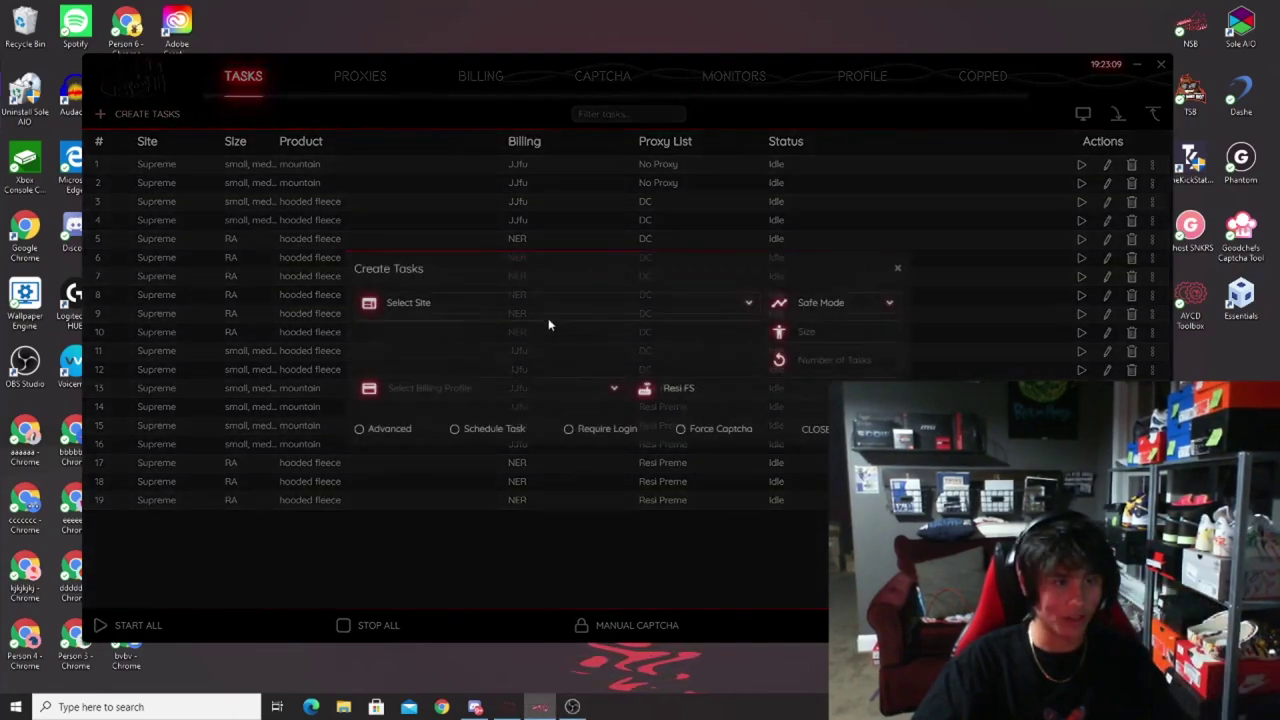
left_click(494, 302)
type("kith")
key("Return")
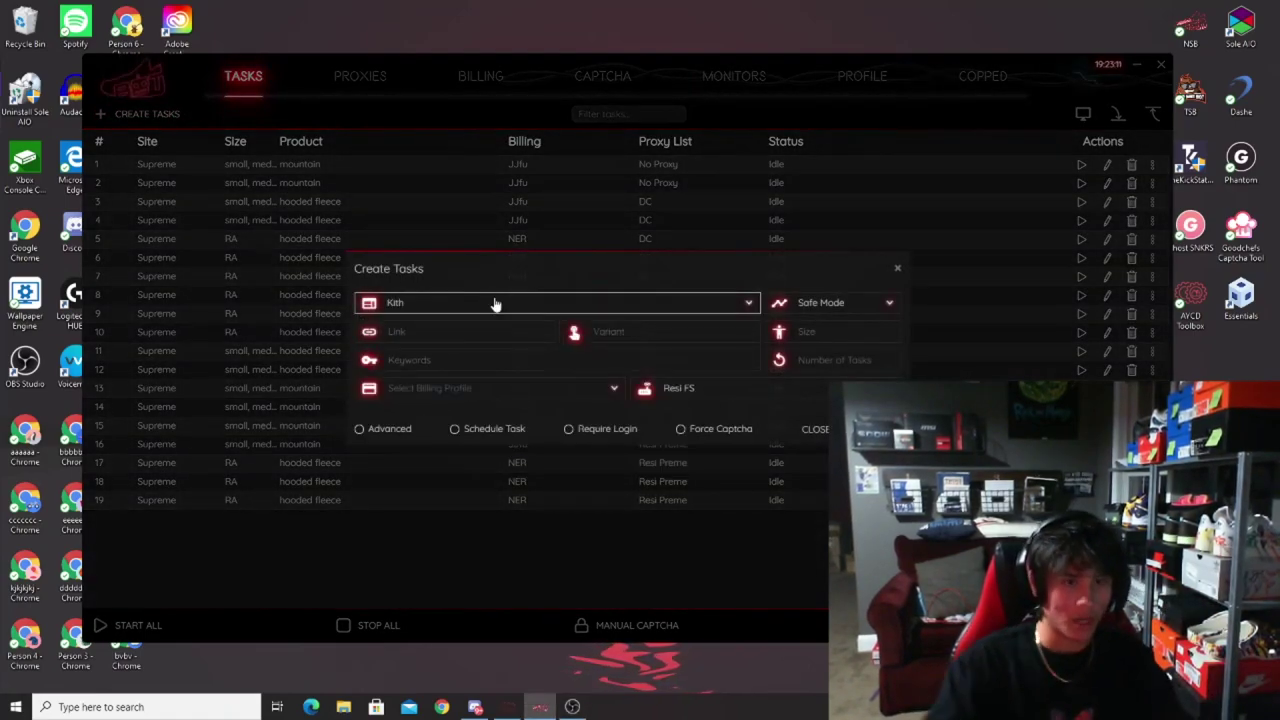
left_click(832, 302)
left_click(809, 346)
left_click(511, 332)
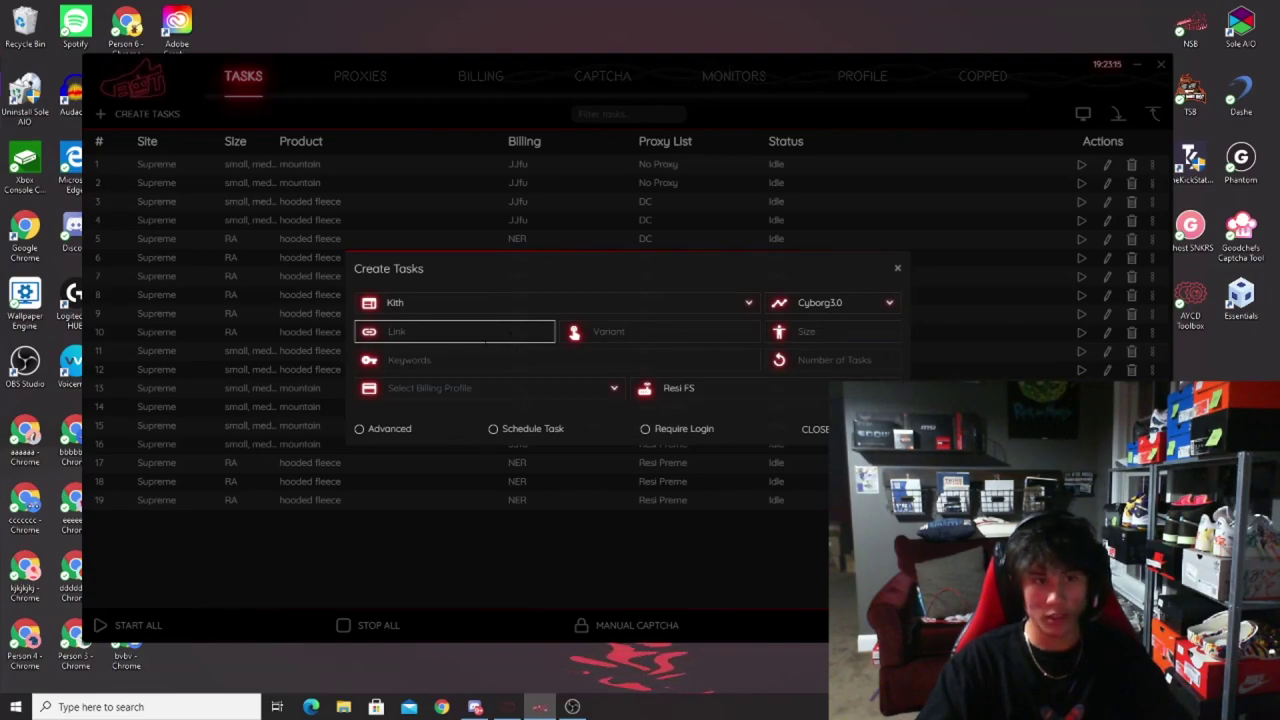
type("https://kith.com/products/nkcu8067-800")
left_click(790, 332)
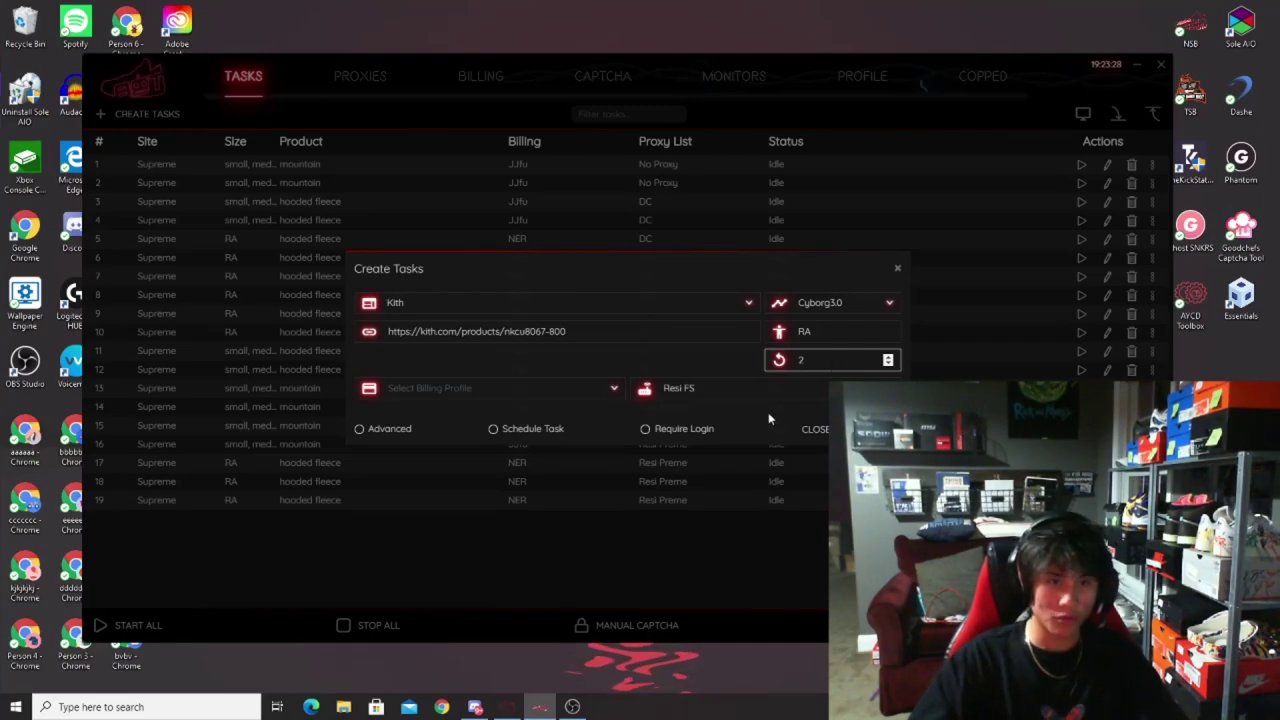
Step: Choose No Proxy as the proxy list and TEST as the billing profile for the new Kith tasks
left_click(738, 389)
left_click(691, 418)
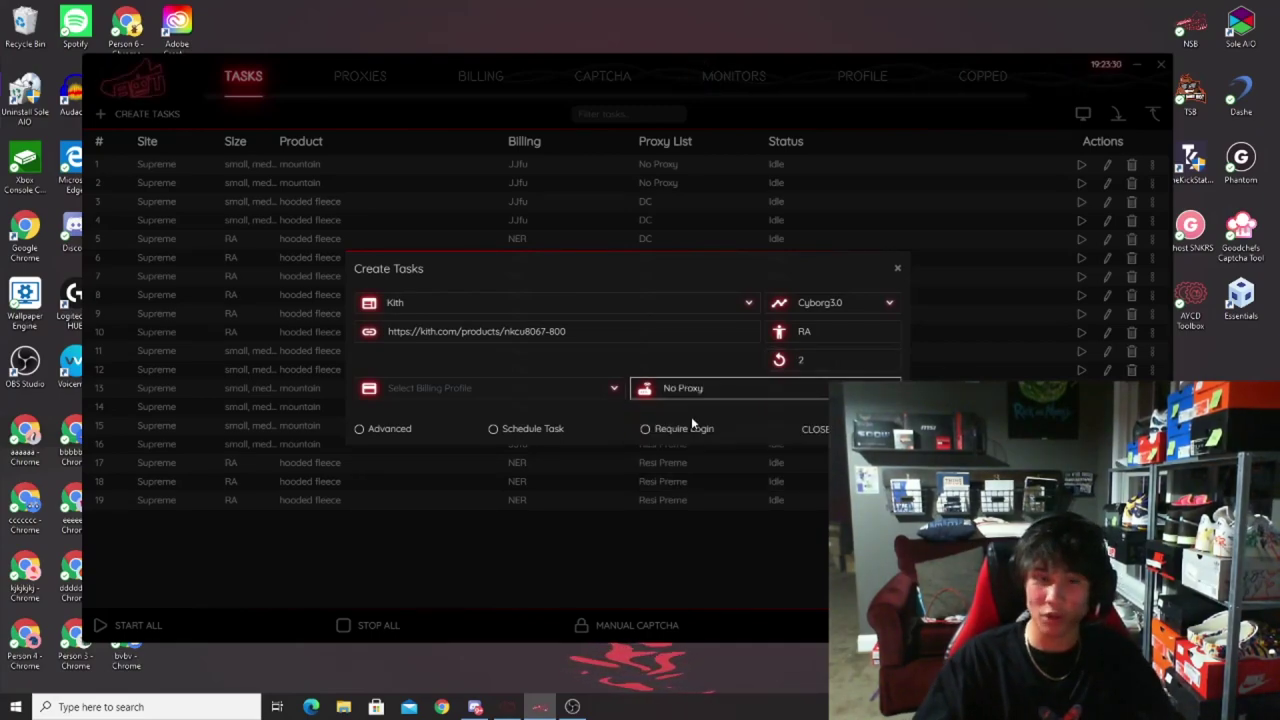
left_click(490, 388)
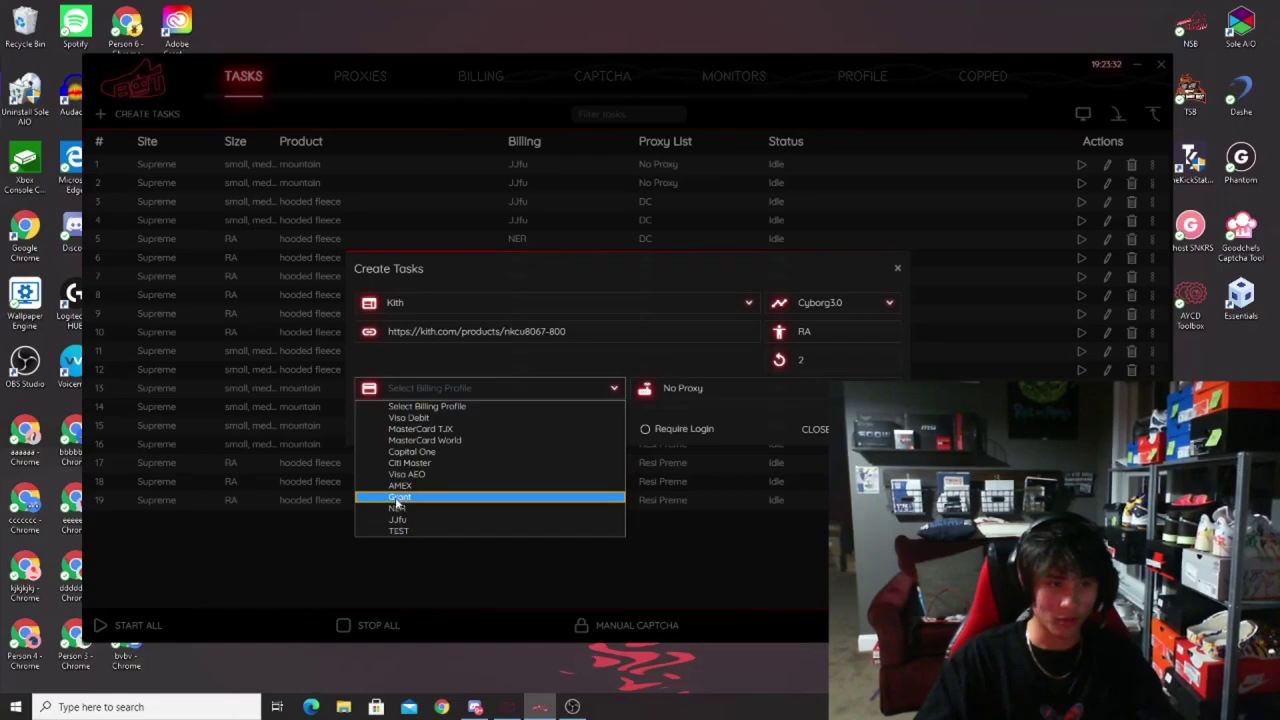
left_click(399, 530)
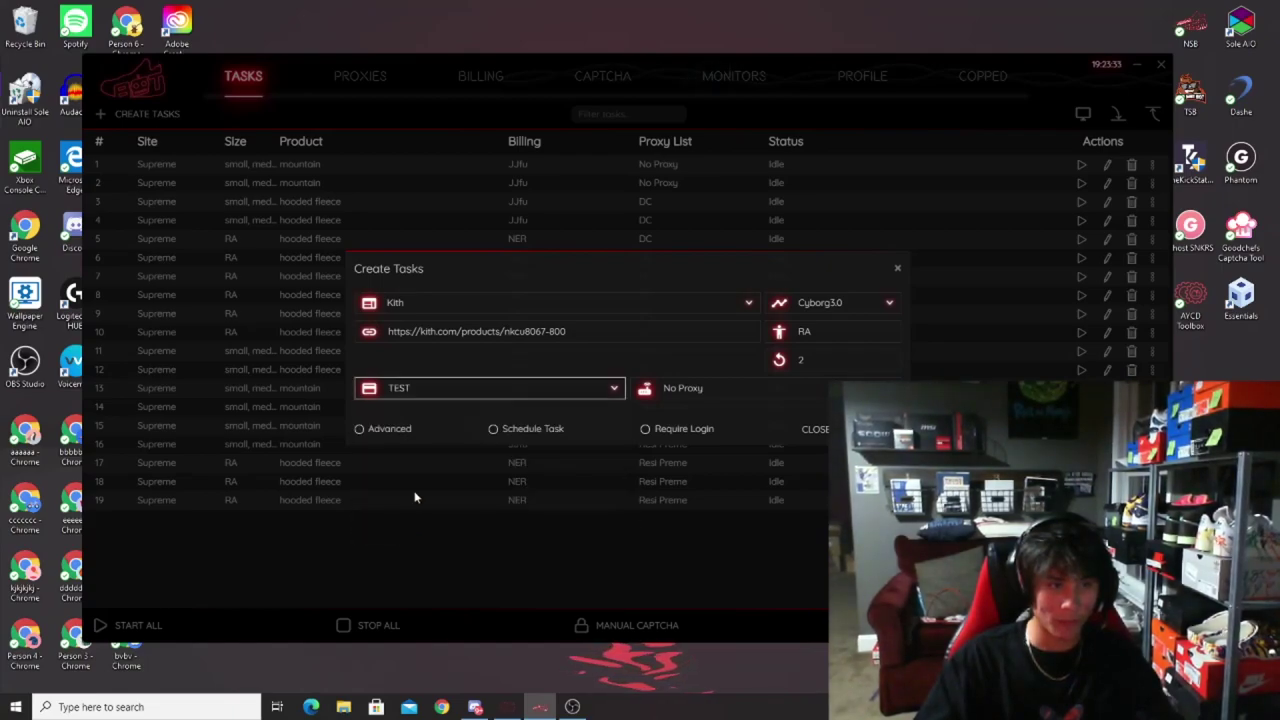
Step: Turn on the advanced settings, set the monitor and restock timeouts to 10000, and create the two No Proxy Kith tasks
left_click(392, 430)
type("10000")
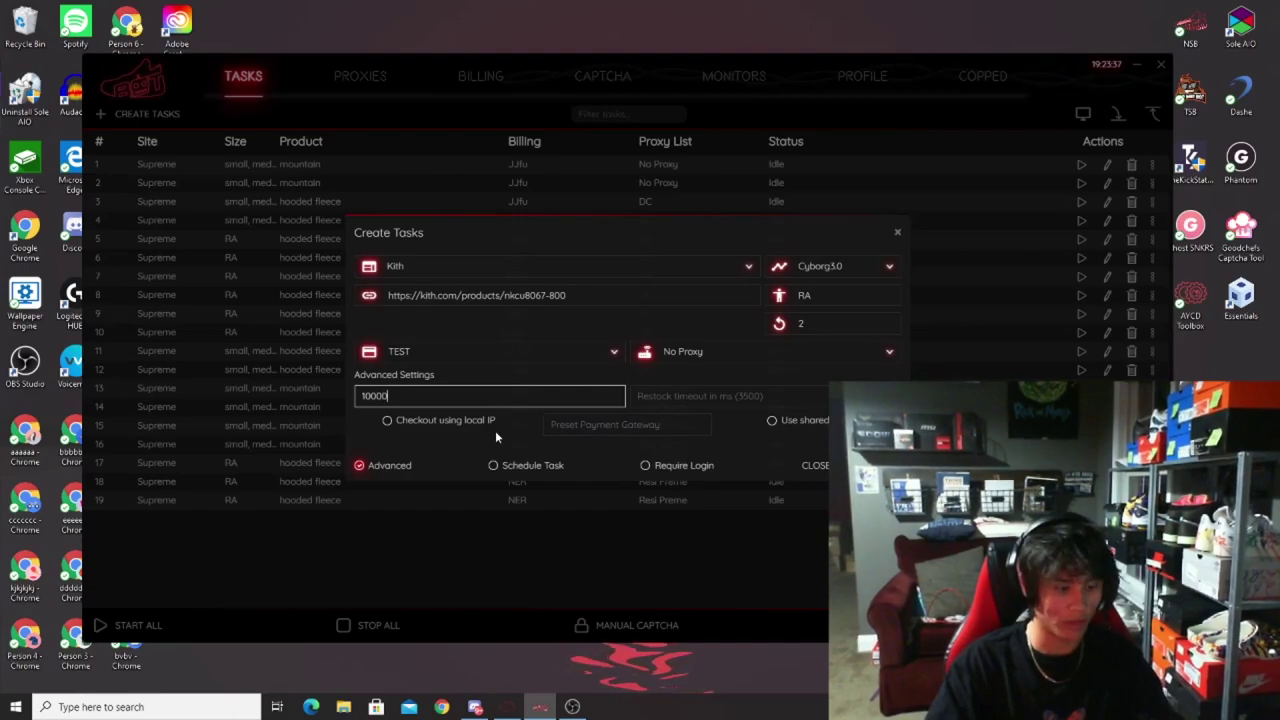
key("Tab")
type("10000")
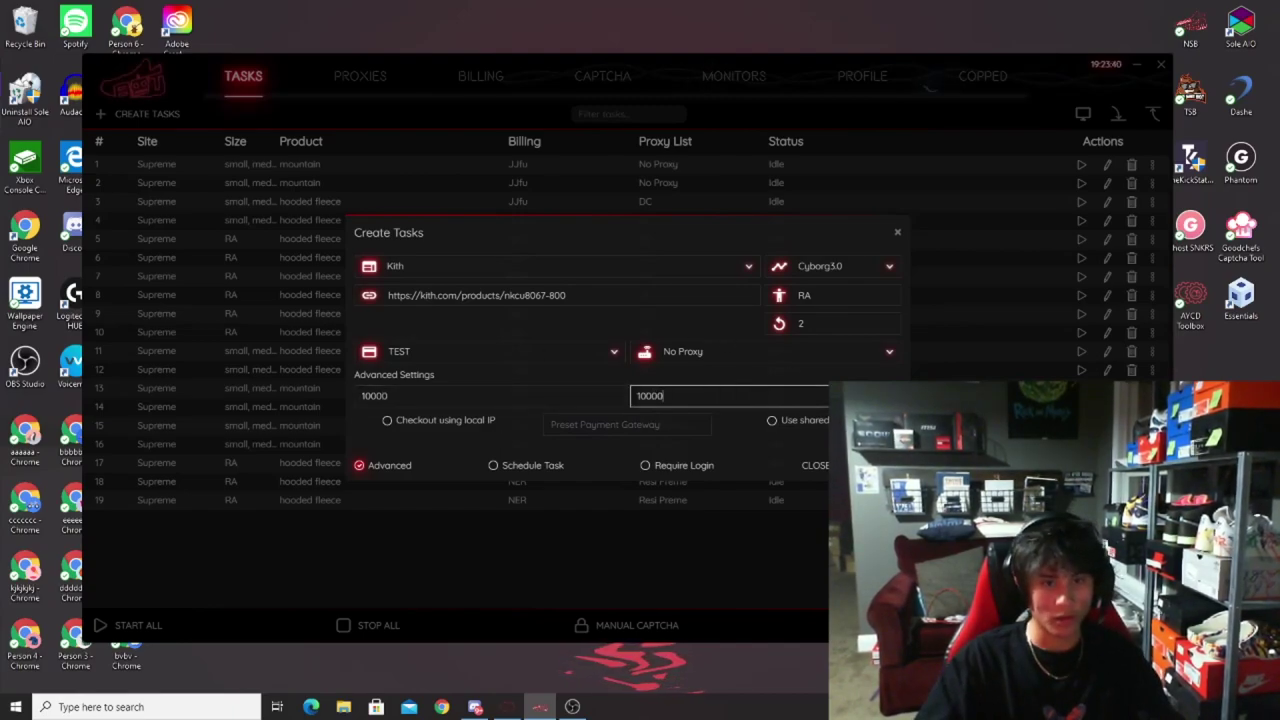
key("Return")
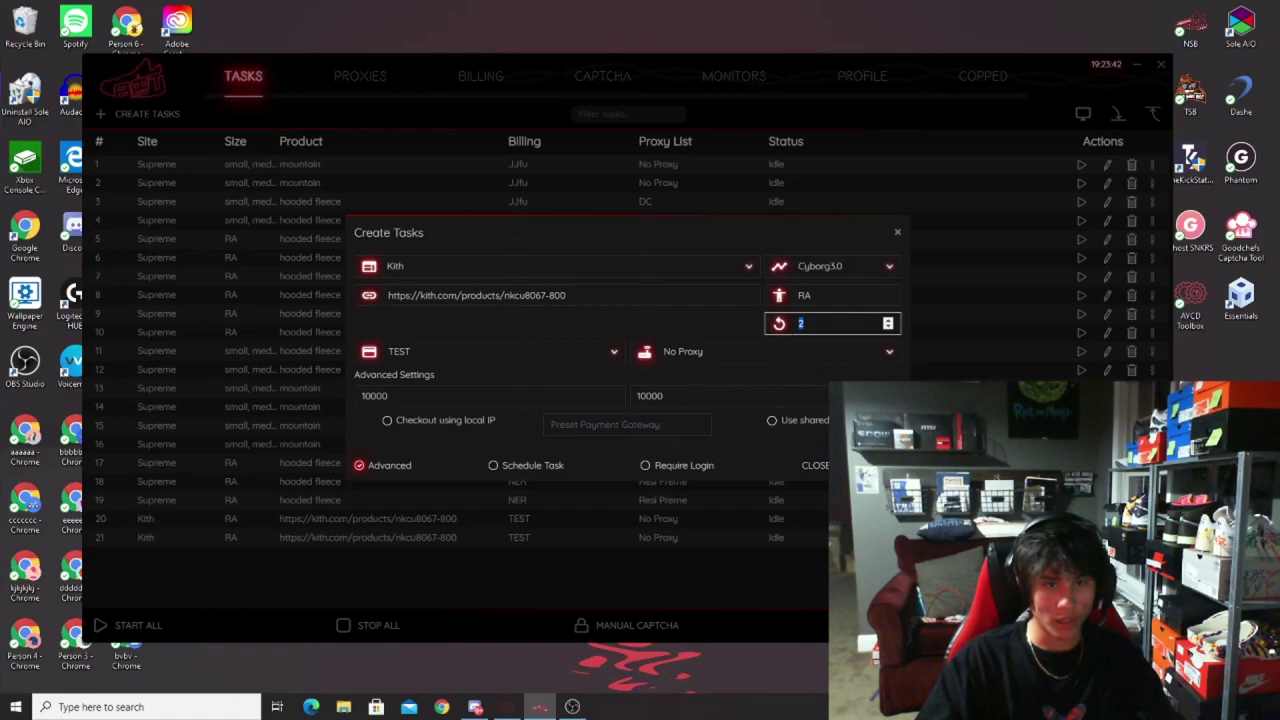
Step: Create three more Kith tasks with the same settings but using the DC proxy list
type("3")
left_click(700, 351)
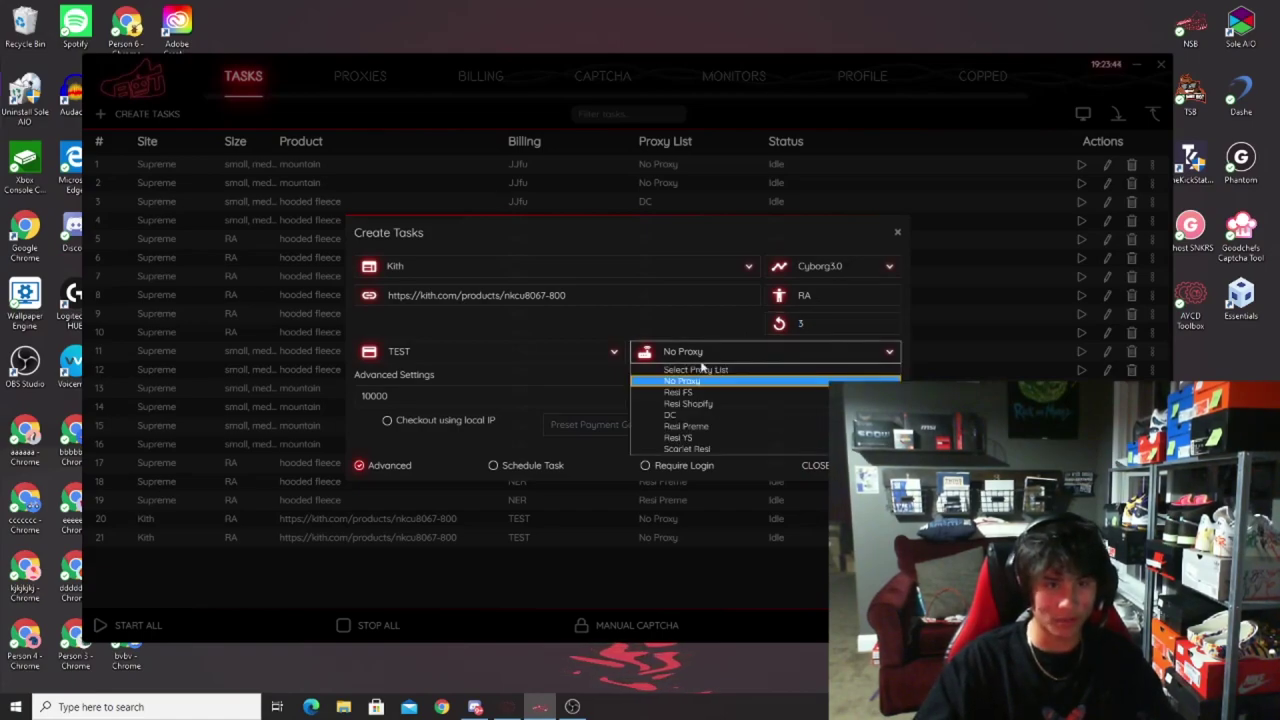
left_click(673, 415)
key("Return")
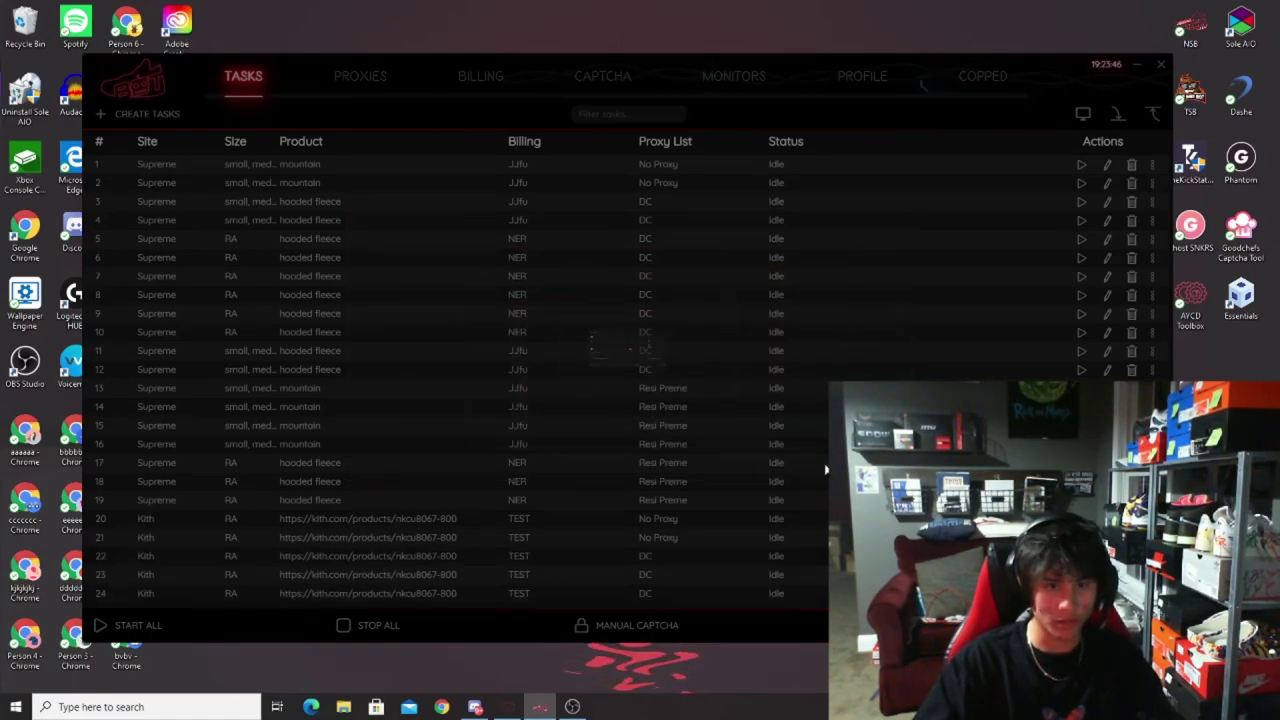